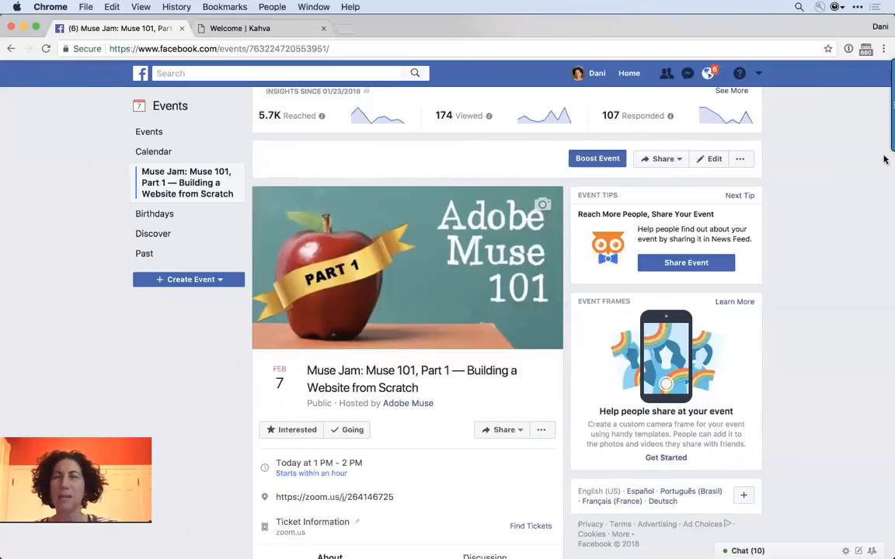
# - Switch from the Kahve preview to Adobe Muse and look over its Work and Learn start screens
pyautogui.click(267, 28)
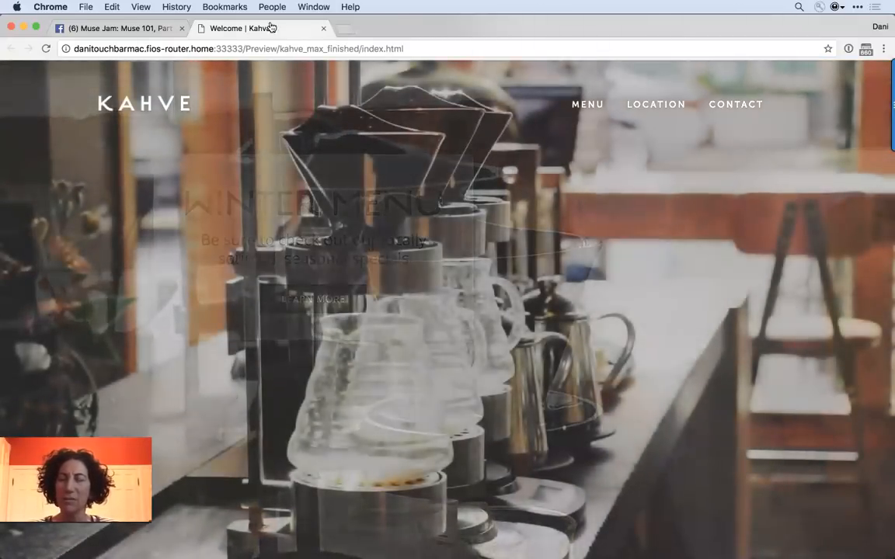
pyautogui.press('super+Tab')
pyautogui.press('super+Tab')
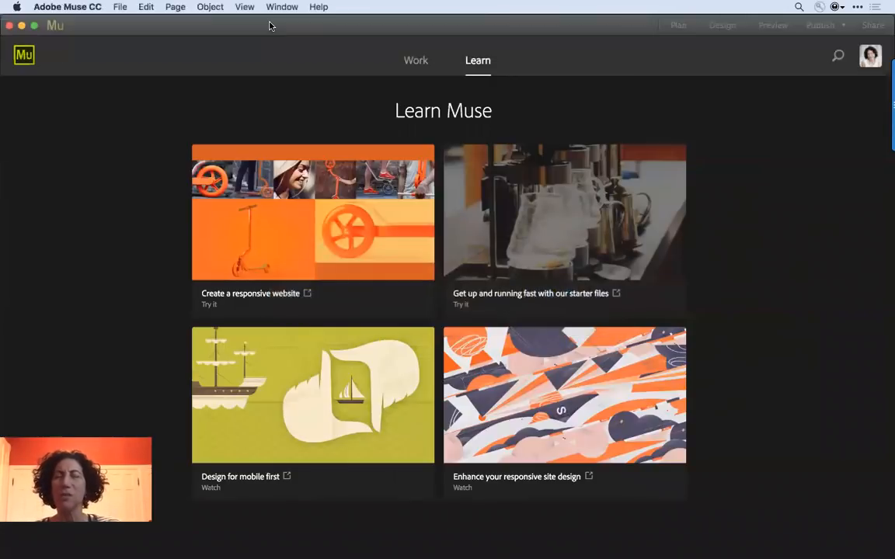
pyautogui.click(424, 61)
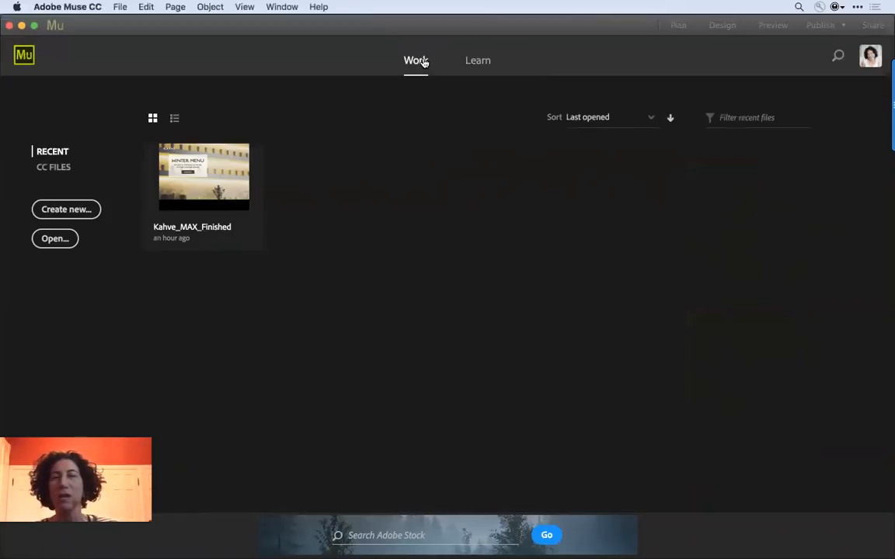
pyautogui.click(490, 62)
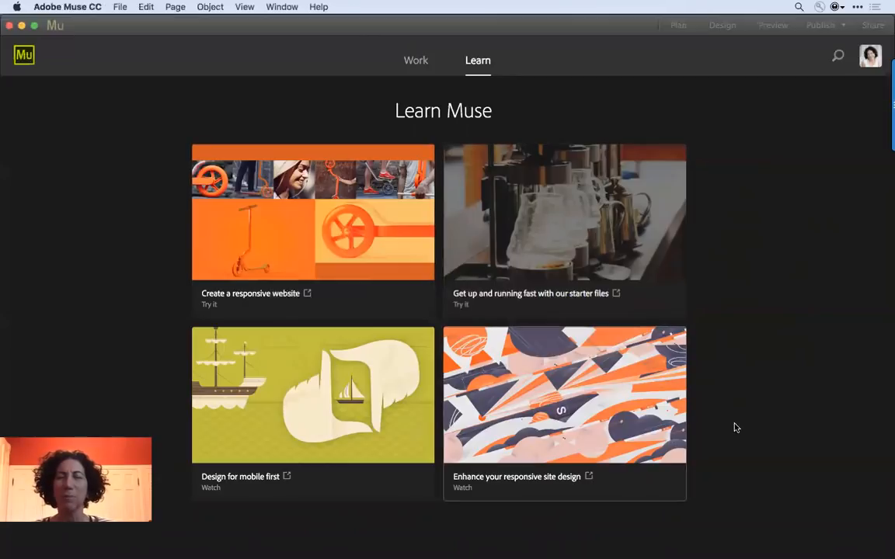
# - Open the Learn resource on getting started with starter files and find its Starter Designs section
pyautogui.click(504, 231)
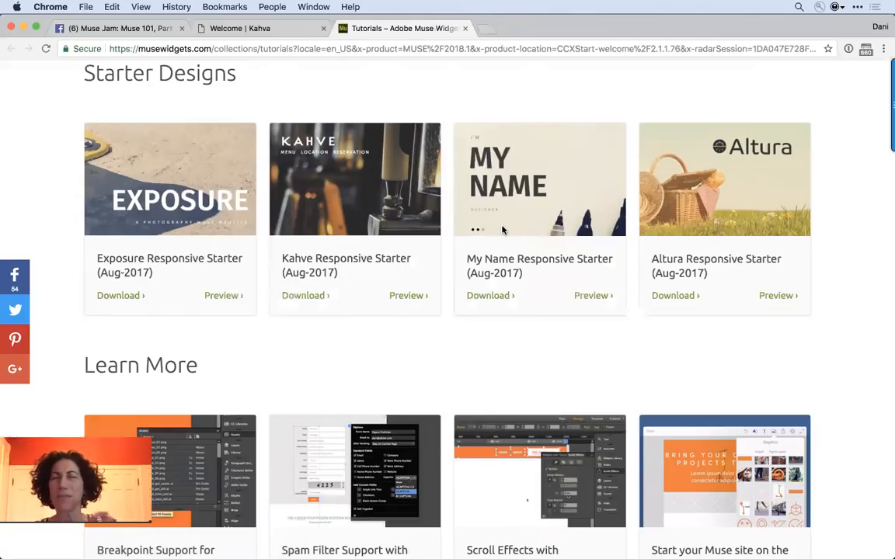
pyautogui.scroll(5, 501, 230)
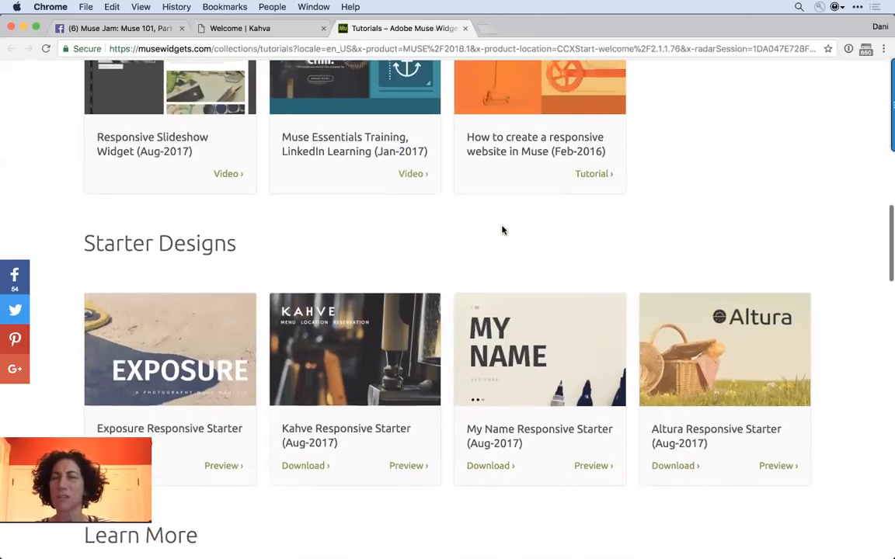
pyautogui.scroll(-2, 495, 221)
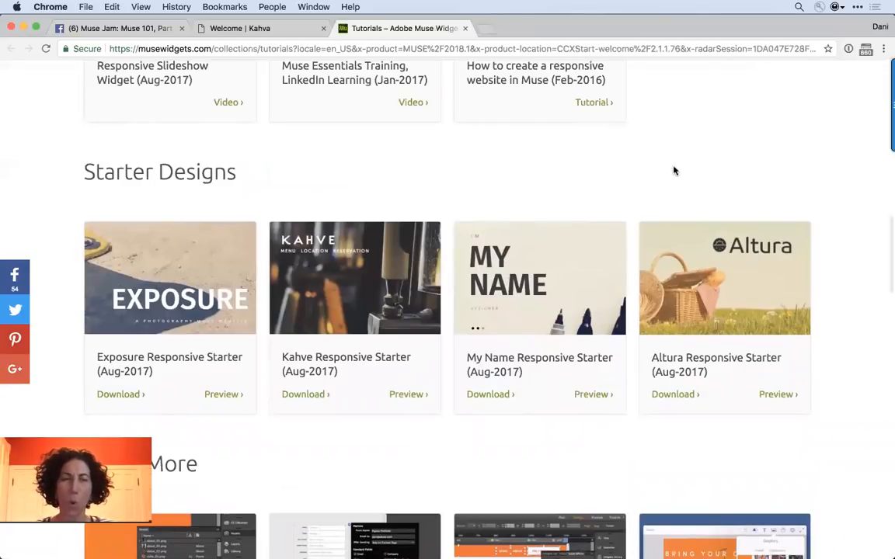
pyautogui.scroll(-2, 696, 170)
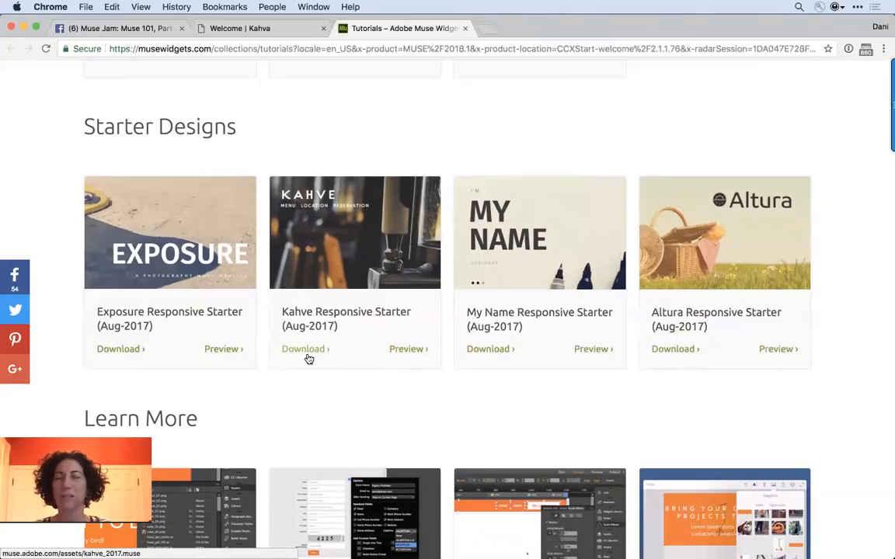
# - Preview the Kahve Responsive Starter and examine its Menu page, including the help callout beside the Drink heading
pyautogui.click(407, 351)
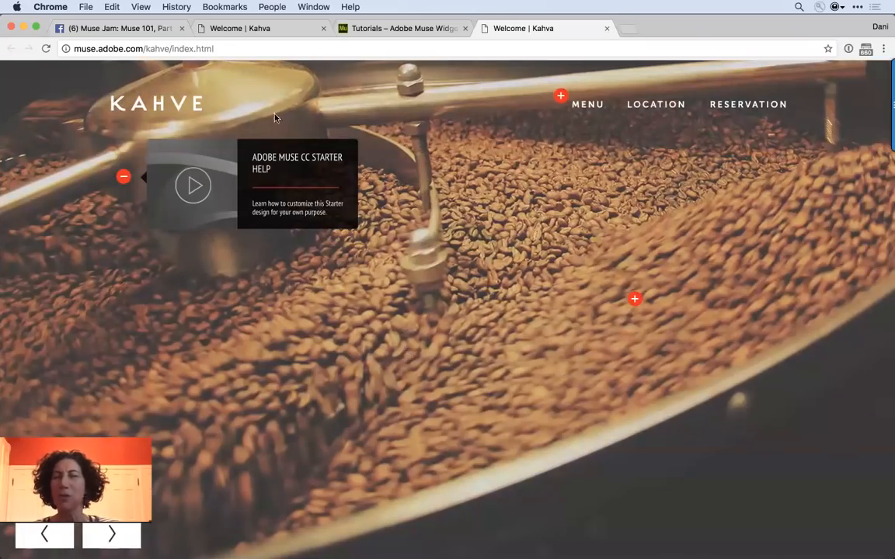
pyautogui.click(568, 108)
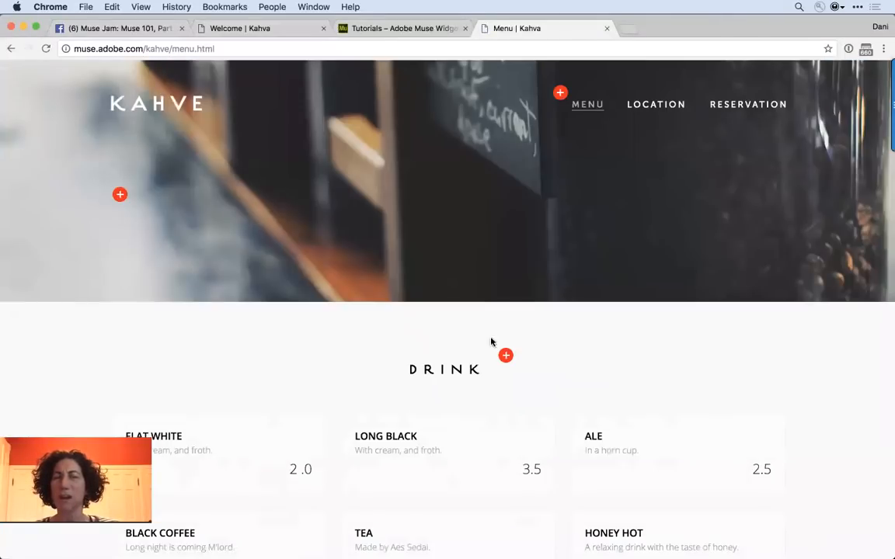
pyautogui.moveTo(504, 355)
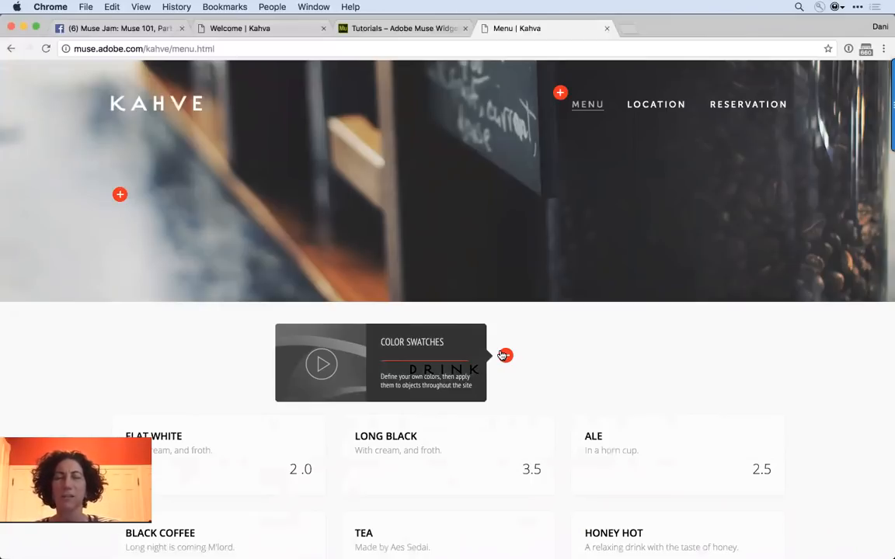
pyautogui.scroll(-10, 503, 355)
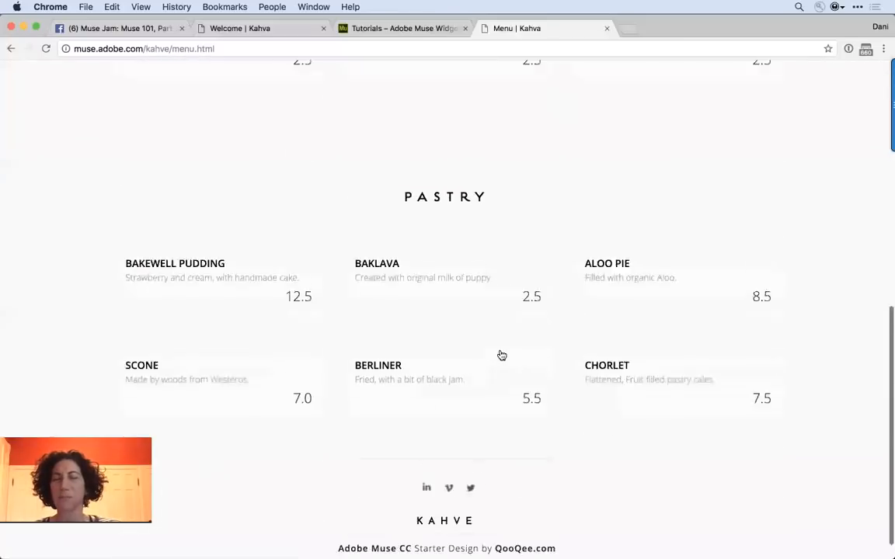
pyautogui.scroll(10, 501, 355)
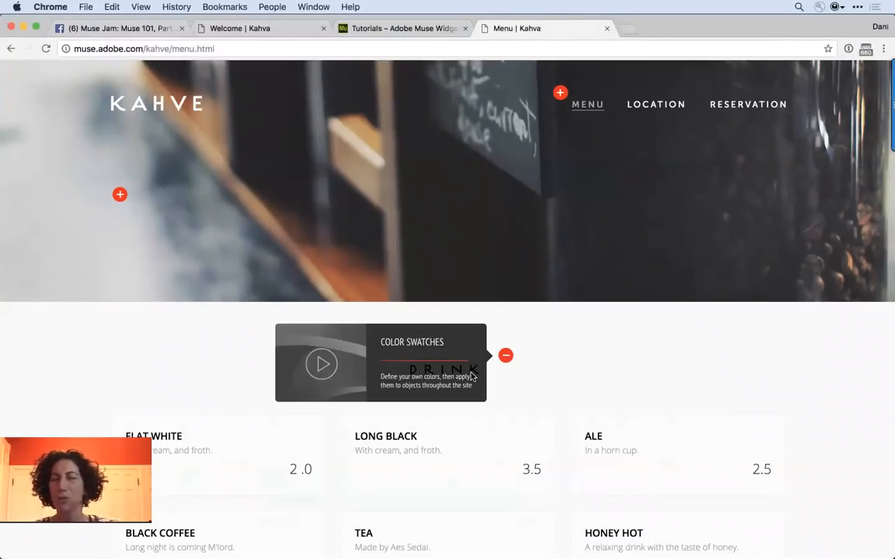
pyautogui.scroll(-15, 631, 420)
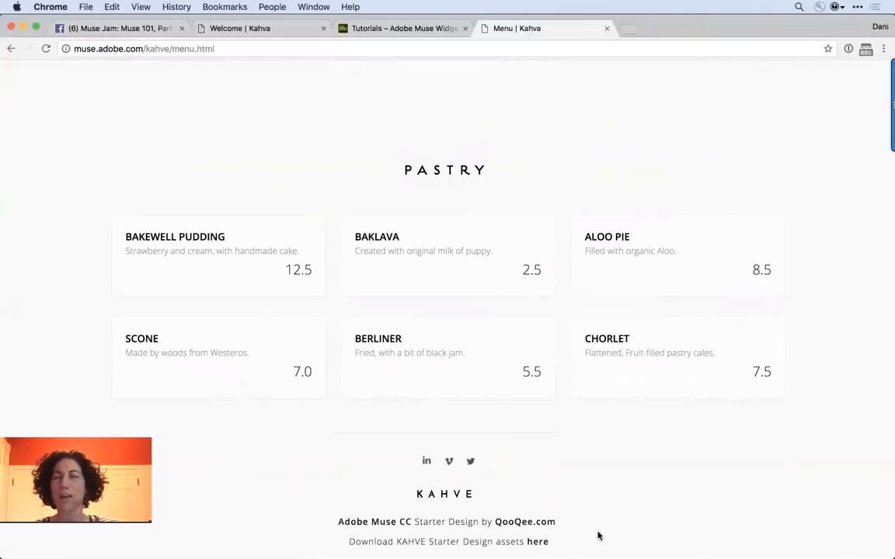
pyautogui.scroll(15, 598, 536)
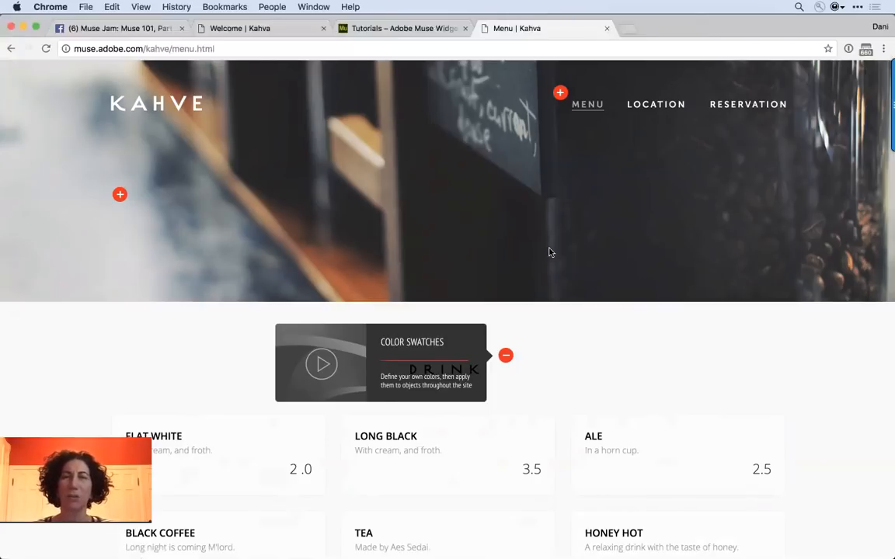
# - Close the Kahve starter and Tutorials pages, and highlight "index" in the finished Kahve preview's address
pyautogui.click(606, 27)
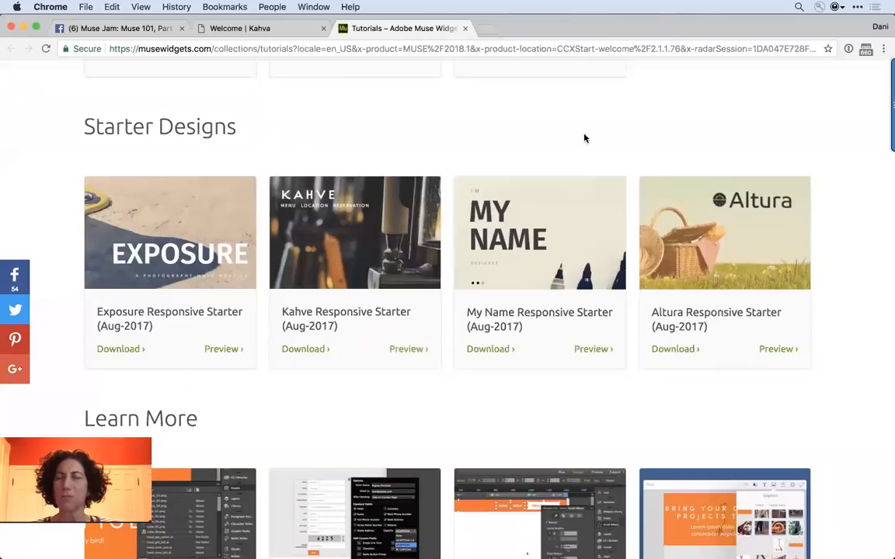
pyautogui.click(466, 29)
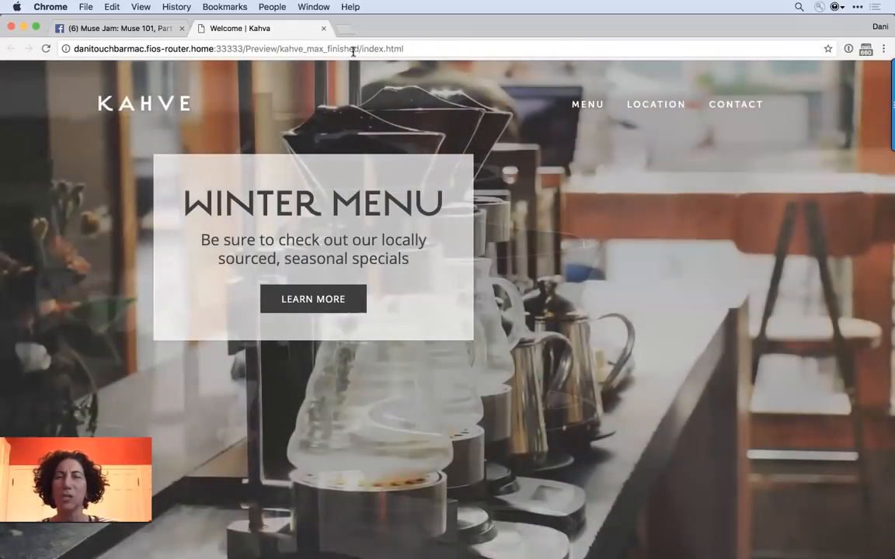
pyautogui.doubleClick(376, 49)
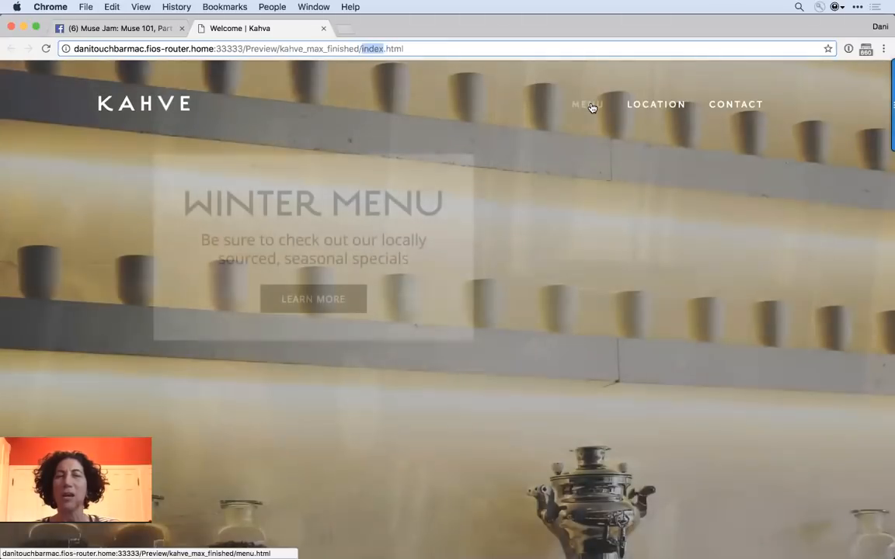
# - Try to load the Menu page of the locally previewed finished Kahve site
pyautogui.click(590, 105)
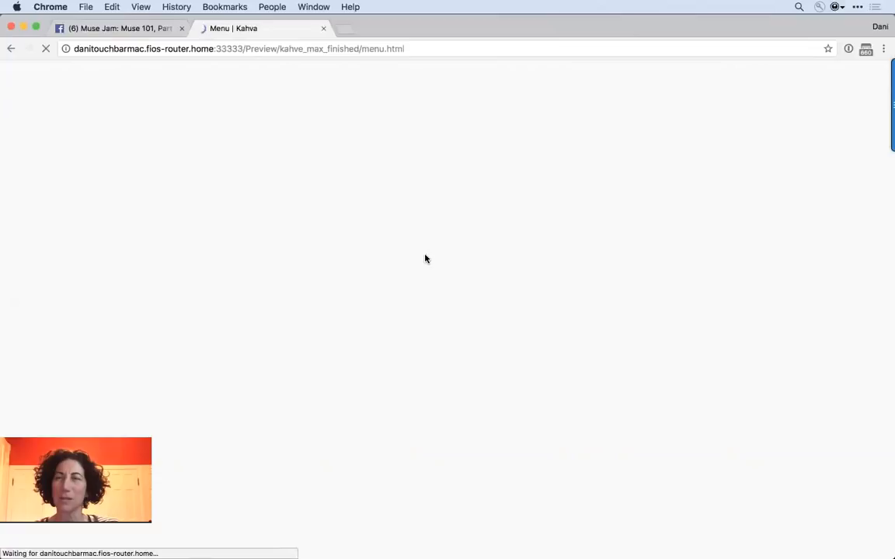
pyautogui.click(421, 49)
pyautogui.press('Return')
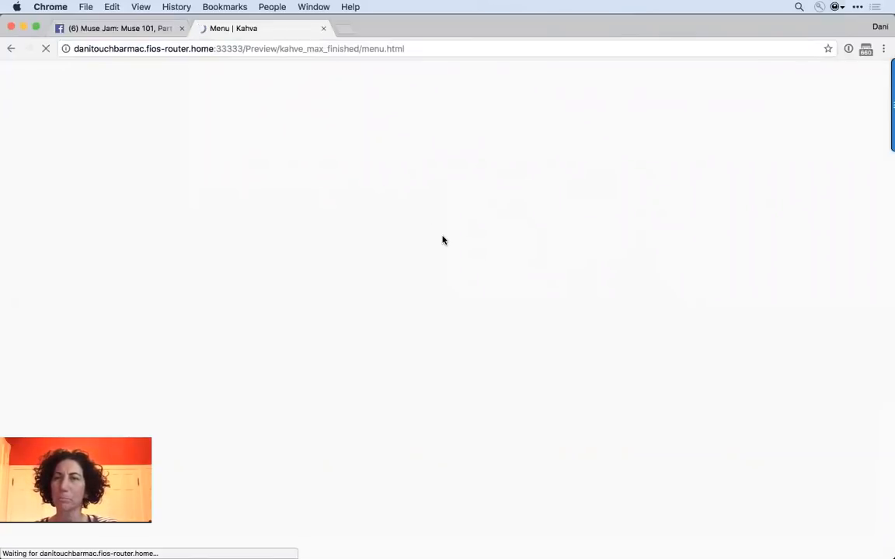
pyautogui.click(404, 43)
pyautogui.click(372, 90)
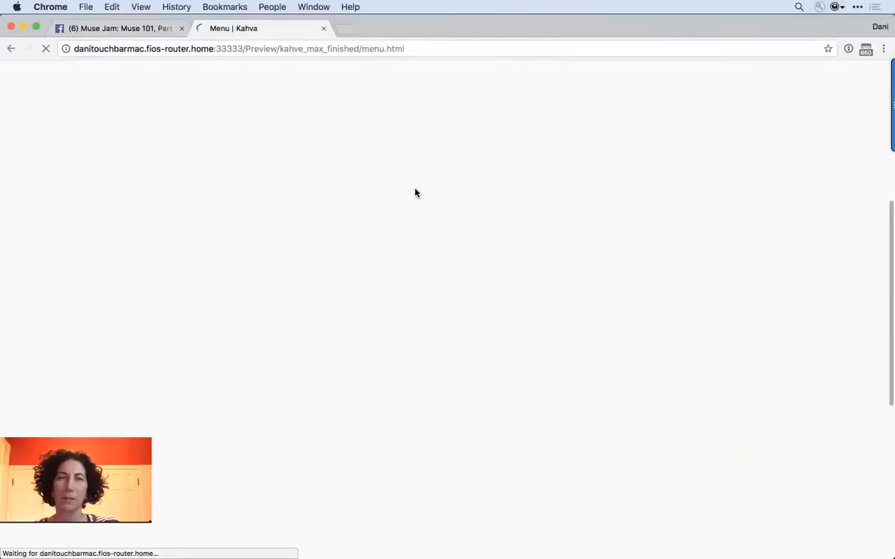
# - Return to the finished Kahve site's Welcome page and try to view its Location page
pyautogui.click(10, 48)
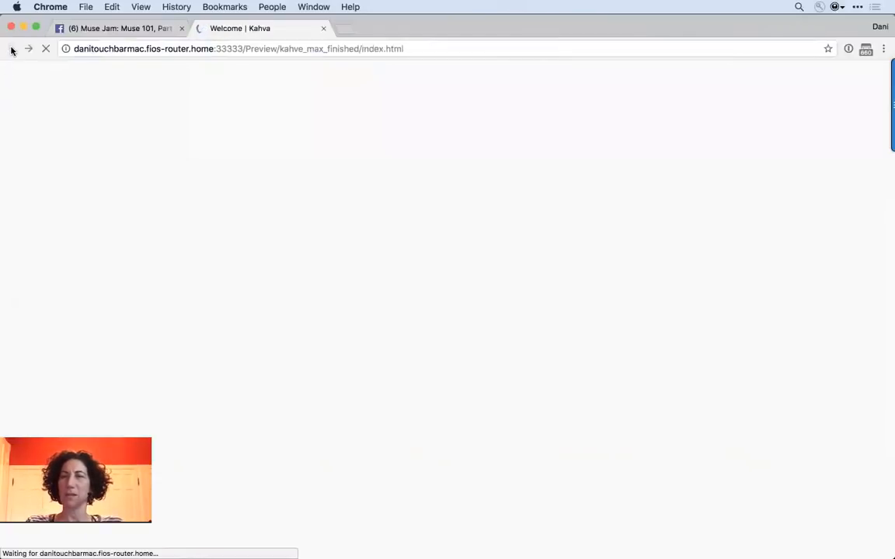
pyautogui.click(394, 49)
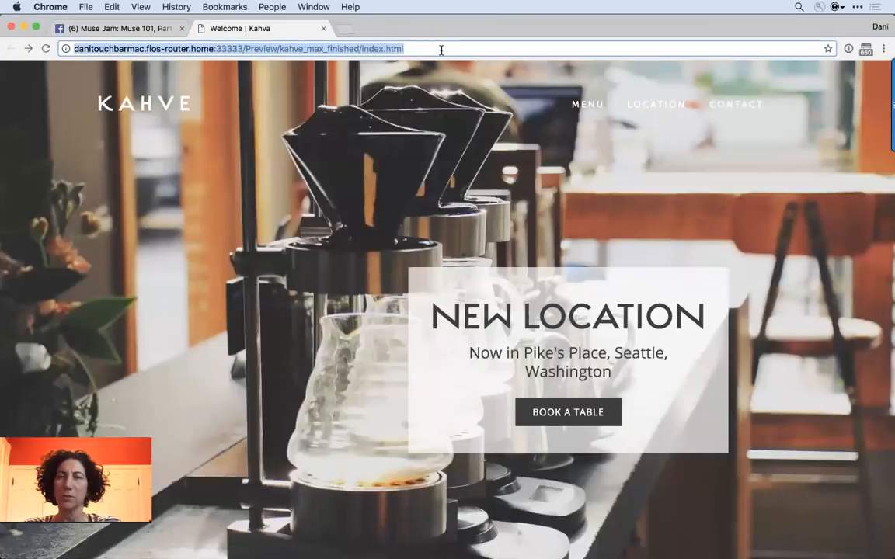
pyautogui.click(653, 113)
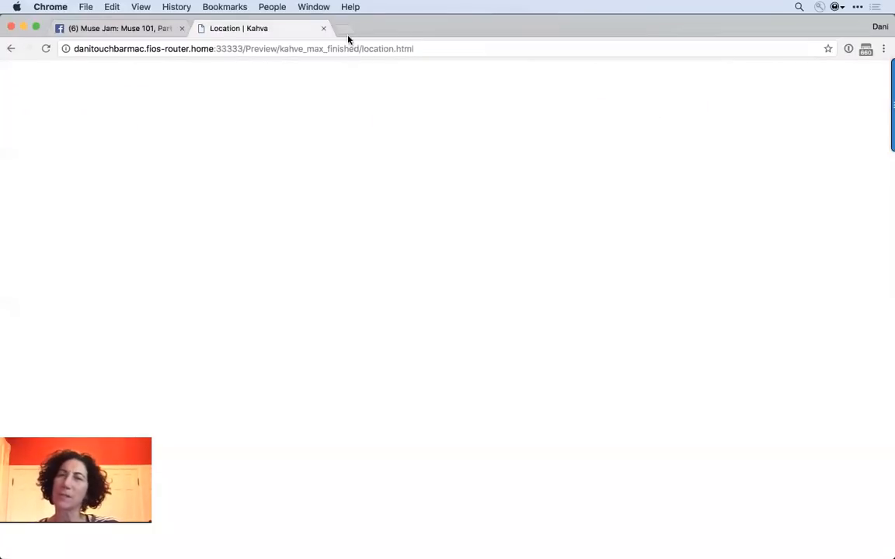
pyautogui.click(143, 33)
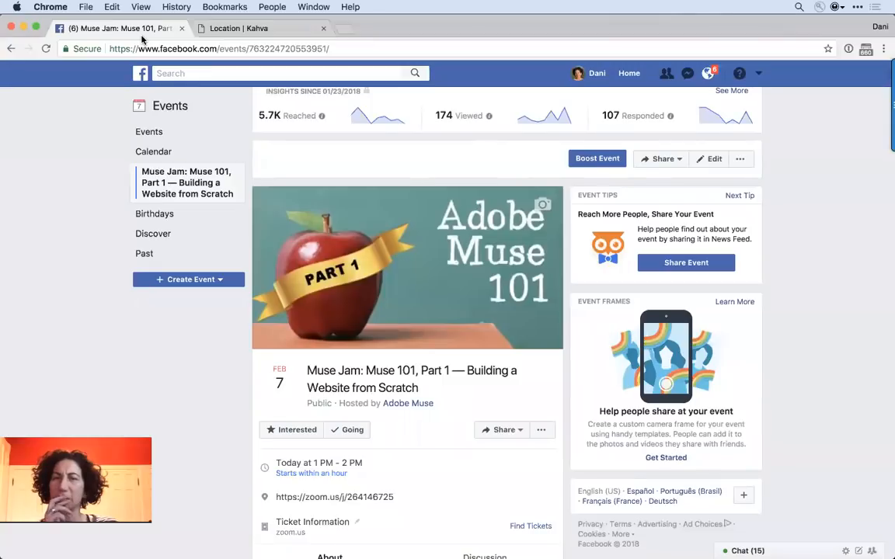
pyautogui.click(295, 32)
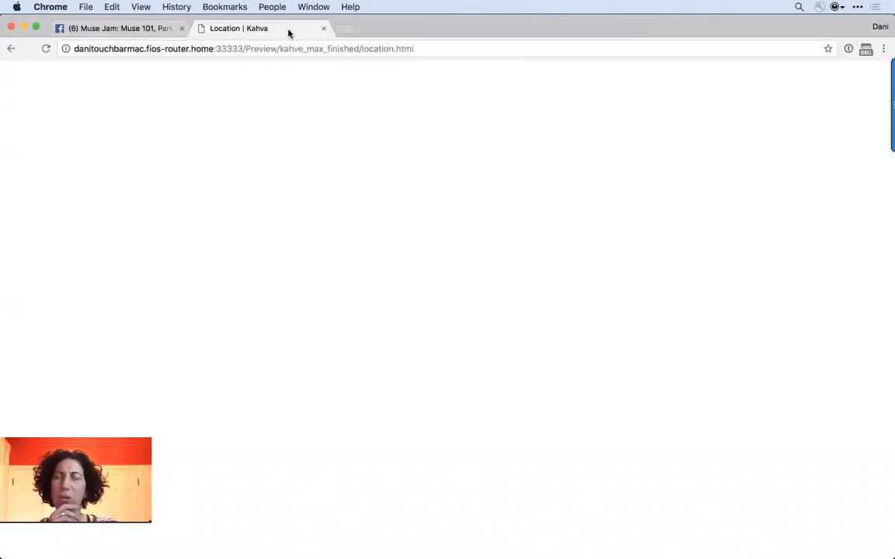
# - Open muse.adobe.com in a new tab and go to the Starter Designs on its Tutorials page
pyautogui.click(346, 31)
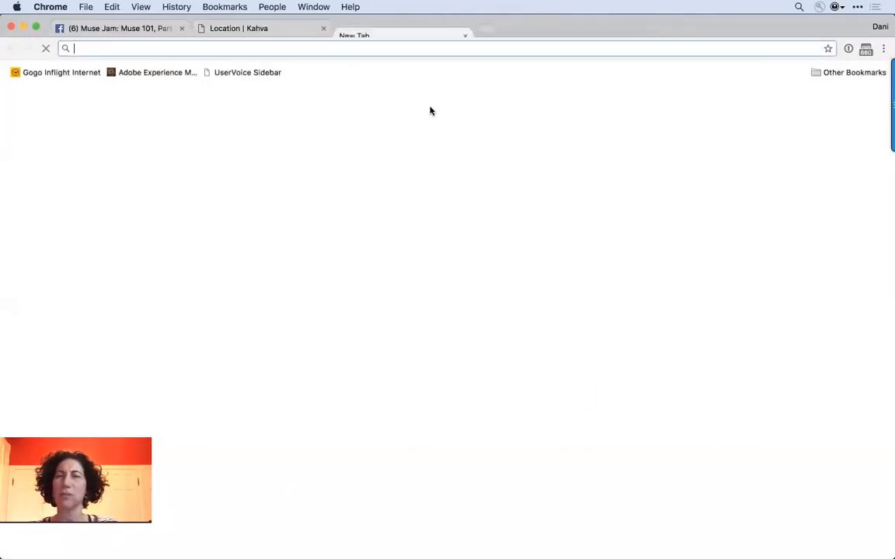
pyautogui.write('muse')
pyautogui.press('Return')
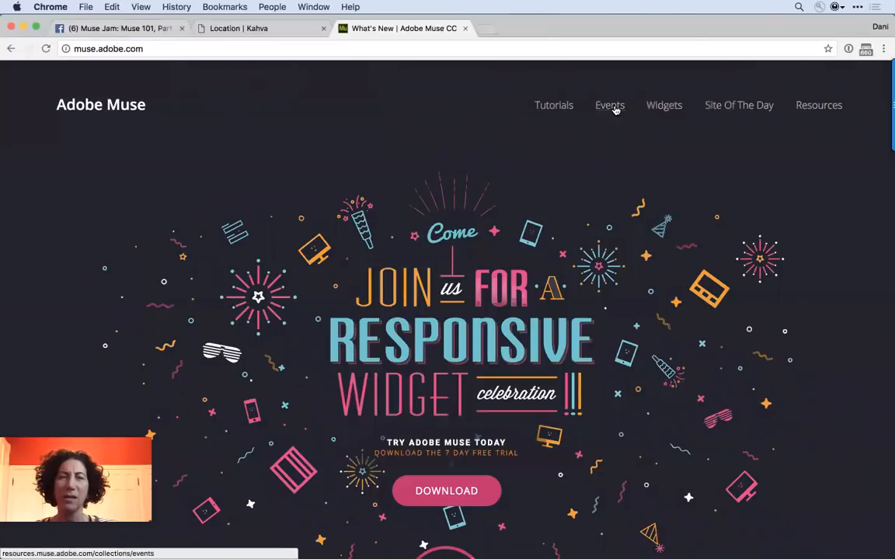
pyautogui.click(557, 109)
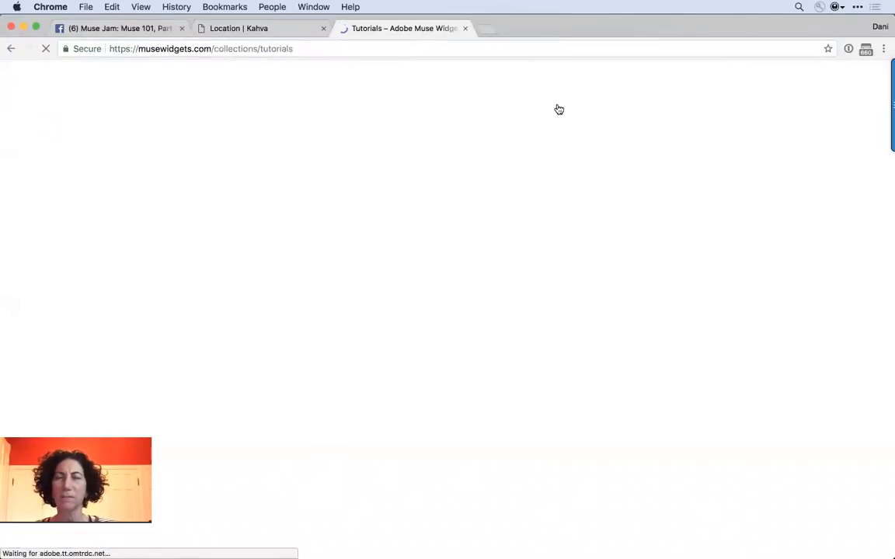
pyautogui.scroll(-5, 615, 316)
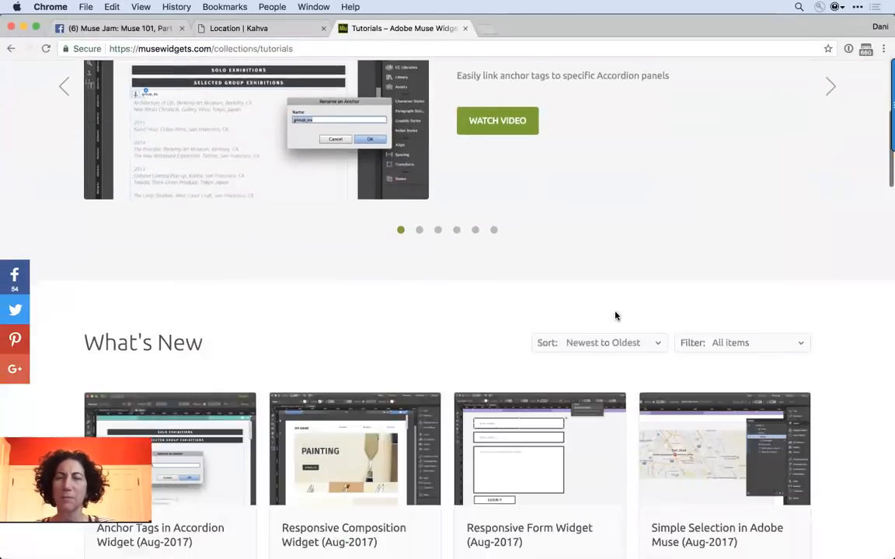
pyautogui.scroll(-10, 615, 316)
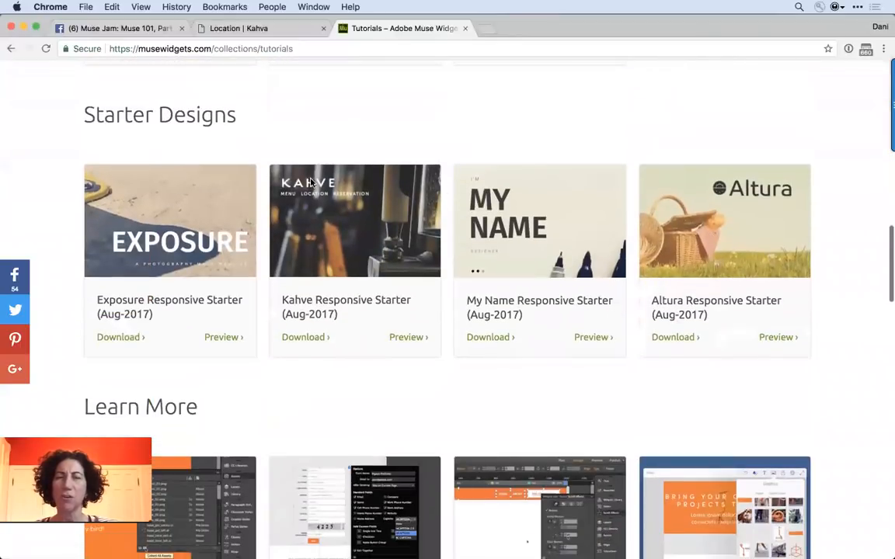
# - Preview the Kahve Responsive Starter again, look through its Menu page and return to its home page
pyautogui.click(408, 338)
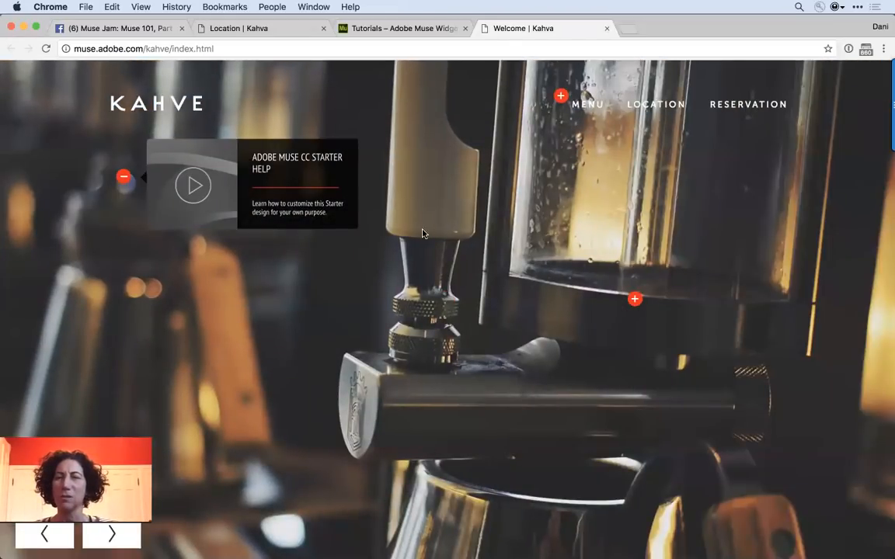
pyautogui.click(587, 107)
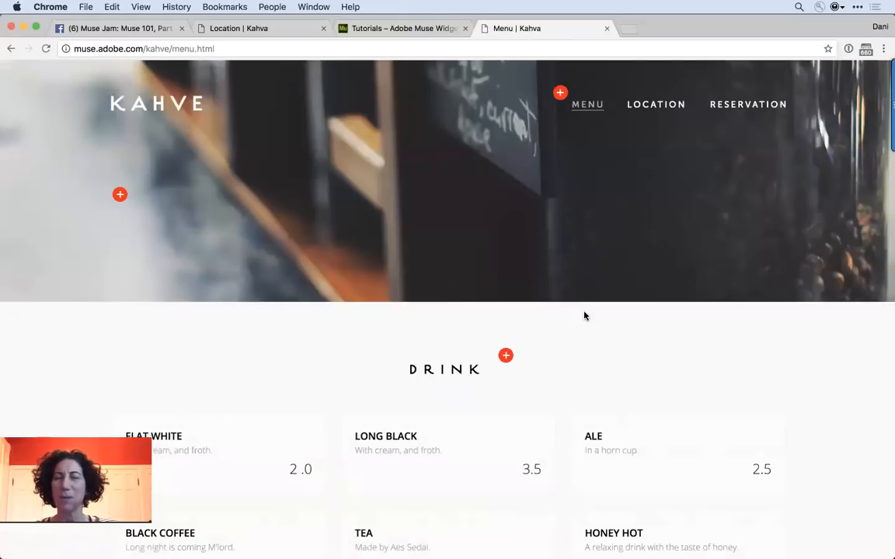
pyautogui.scroll(-5, 685, 382)
pyautogui.scroll(5, 685, 381)
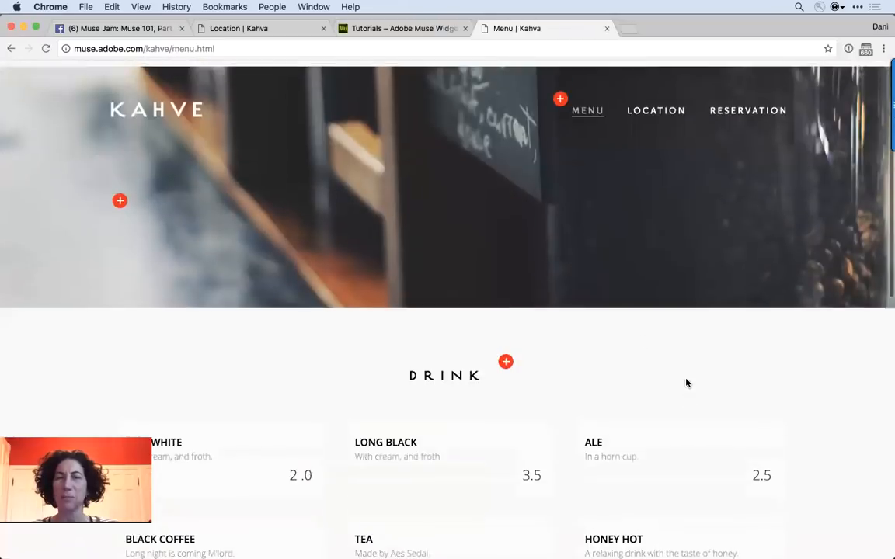
pyautogui.click(106, 110)
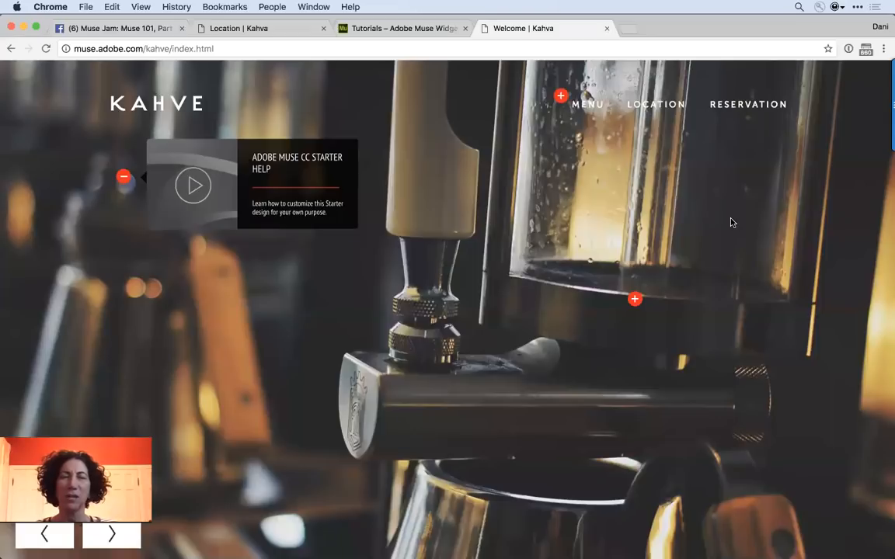
# - Open the Kahve starter's Menu page and look through its Drink section
pyautogui.click(598, 105)
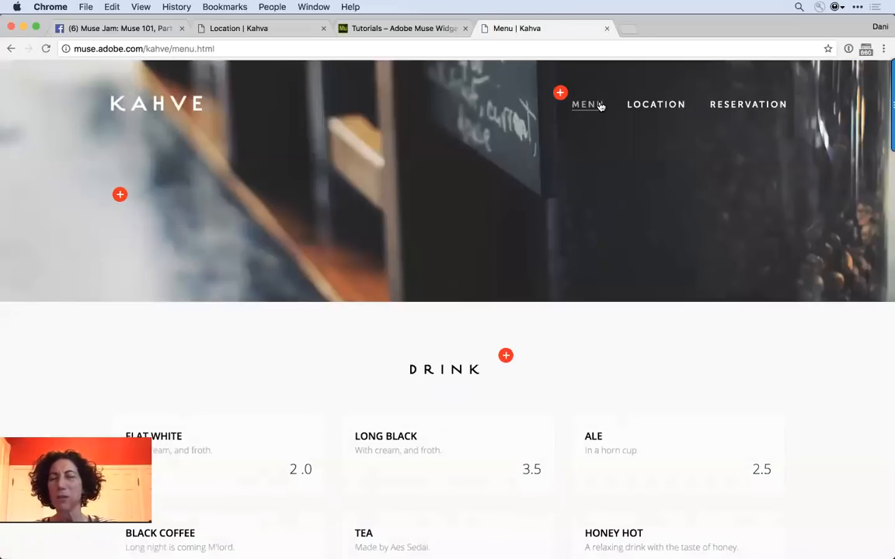
pyautogui.scroll(-3, 629, 237)
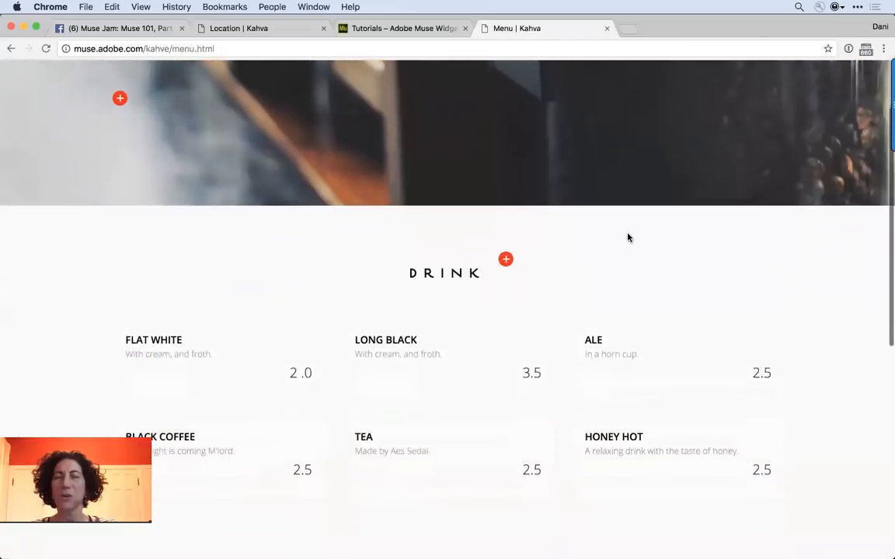
pyautogui.scroll(-2, 628, 238)
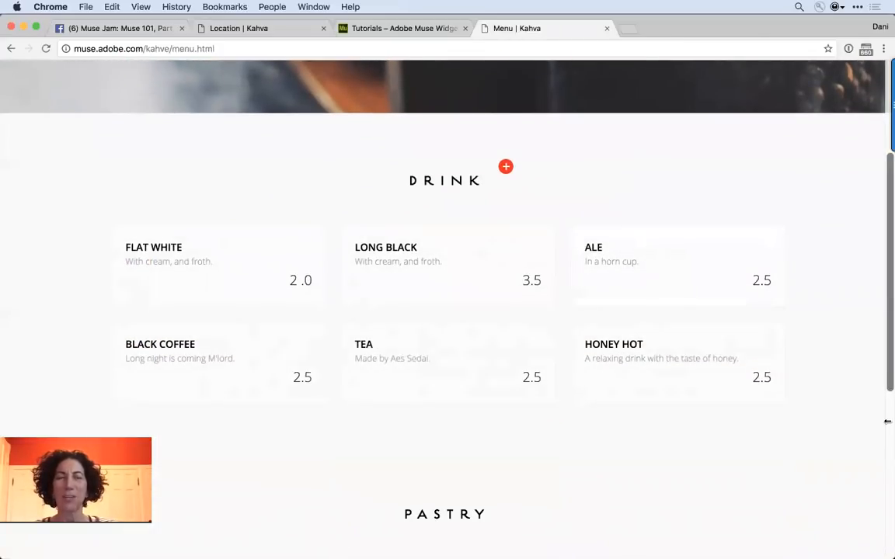
# - Narrow the browser window in stages to phone width and examine how the Menu page's layout adapts
pyautogui.moveTo(887, 420); pyautogui.dragTo(802, 439)
pyautogui.scroll(5, 695, 179)
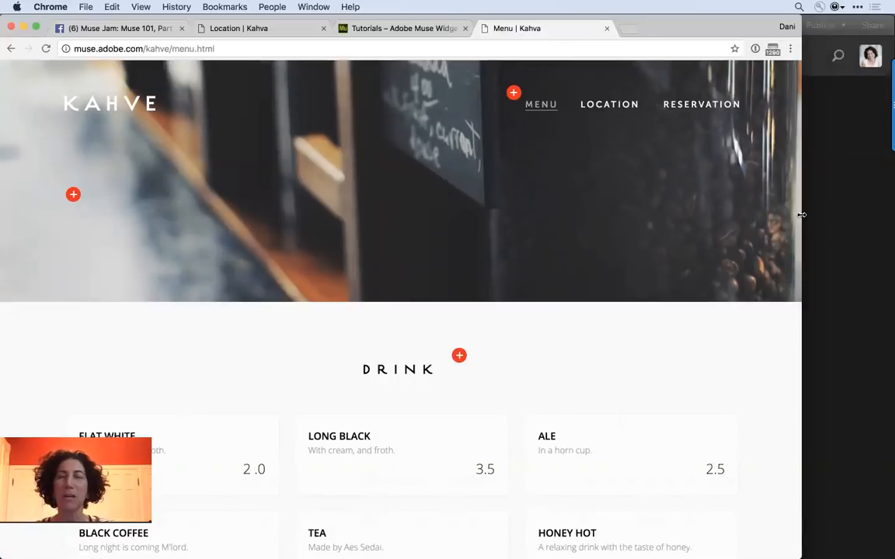
pyautogui.moveTo(801, 215); pyautogui.dragTo(643, 224)
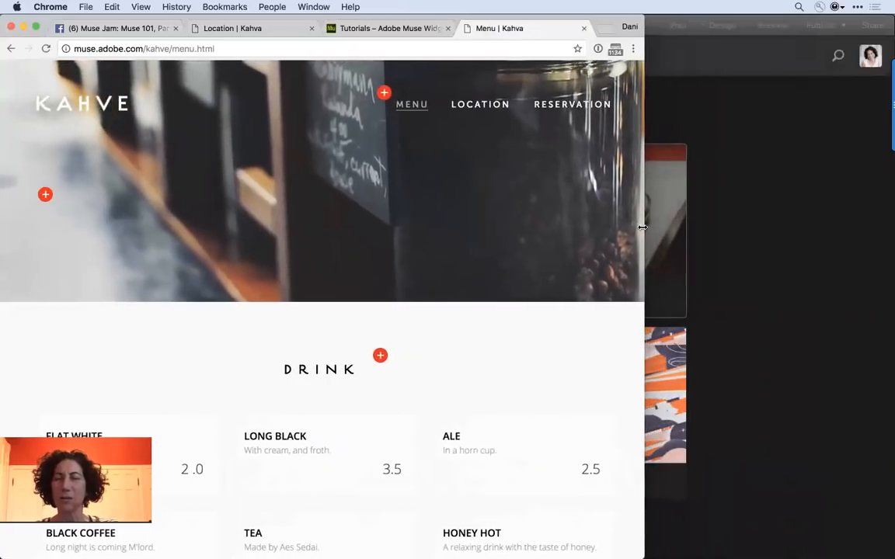
pyautogui.moveTo(641, 321); pyautogui.dragTo(564, 323)
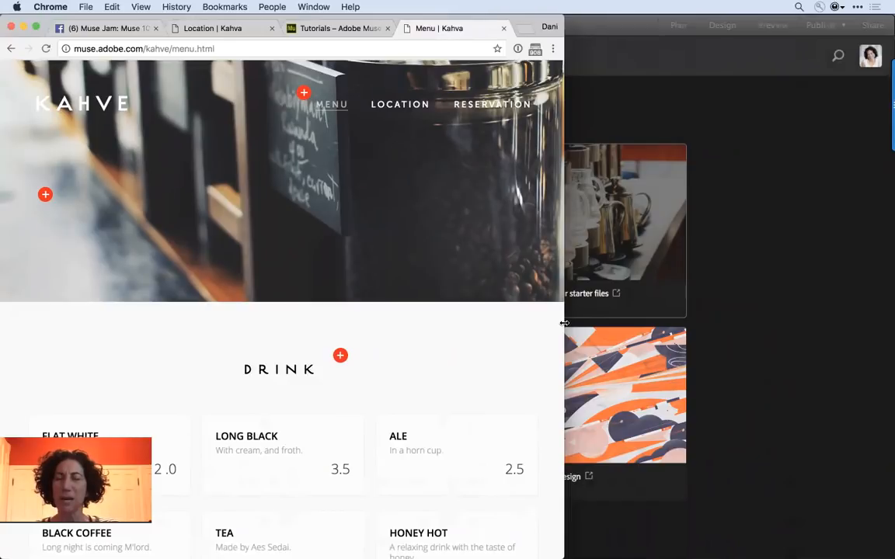
pyautogui.moveTo(564, 323); pyautogui.dragTo(541, 323)
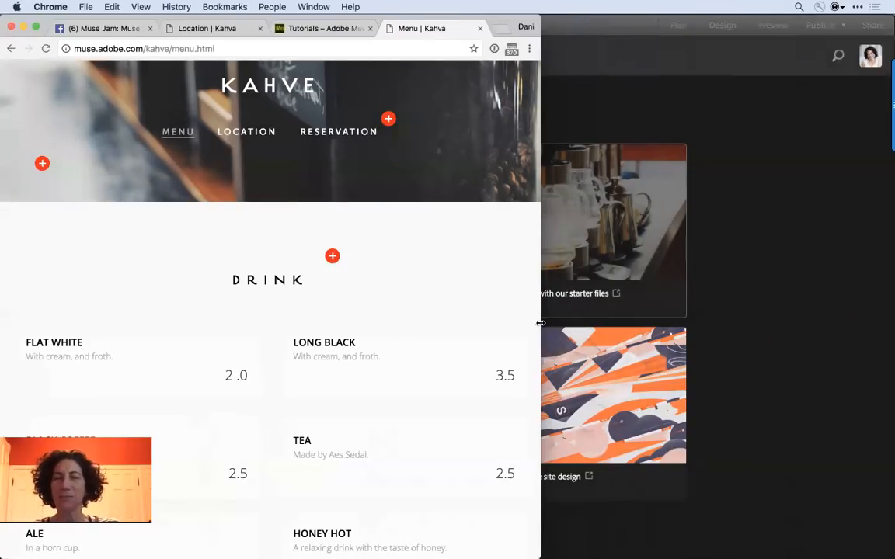
pyautogui.moveTo(540, 323); pyautogui.dragTo(338, 319)
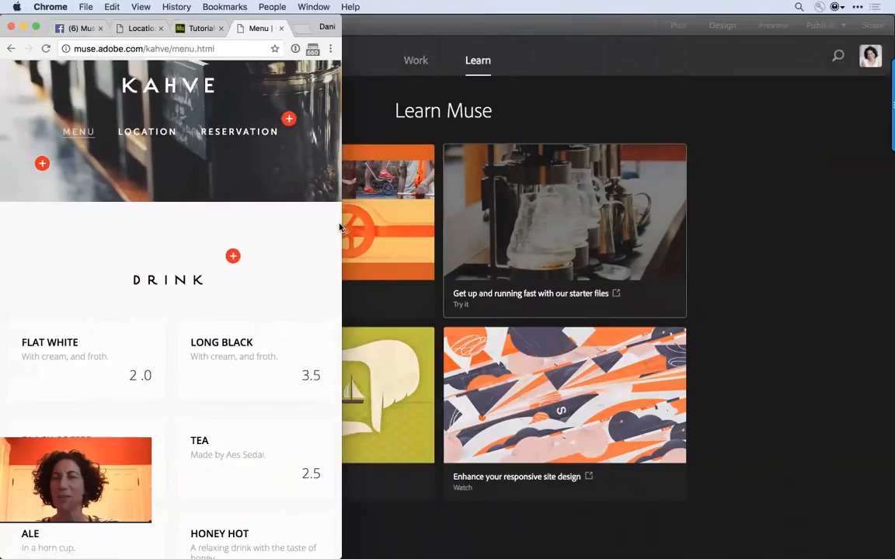
pyautogui.moveTo(339, 227); pyautogui.dragTo(247, 212)
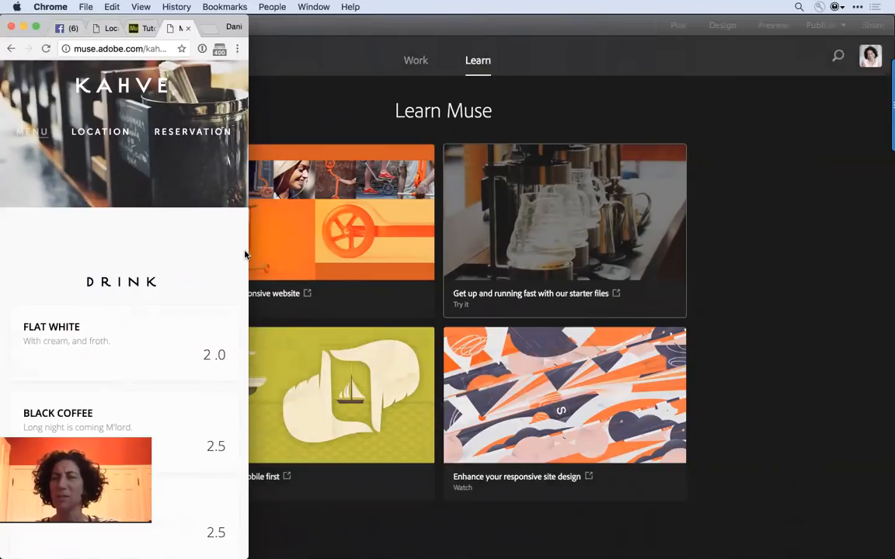
pyautogui.moveTo(249, 253)
pyautogui.mouseDown()
pyautogui.moveTo(319, 250)
pyautogui.moveTo(248, 257)
pyautogui.mouseUp()
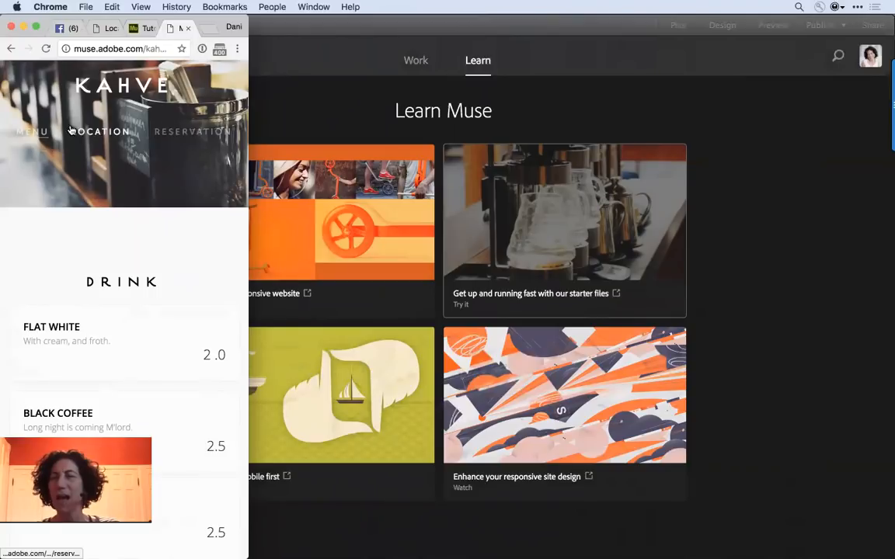
pyautogui.scroll(-5, 199, 304)
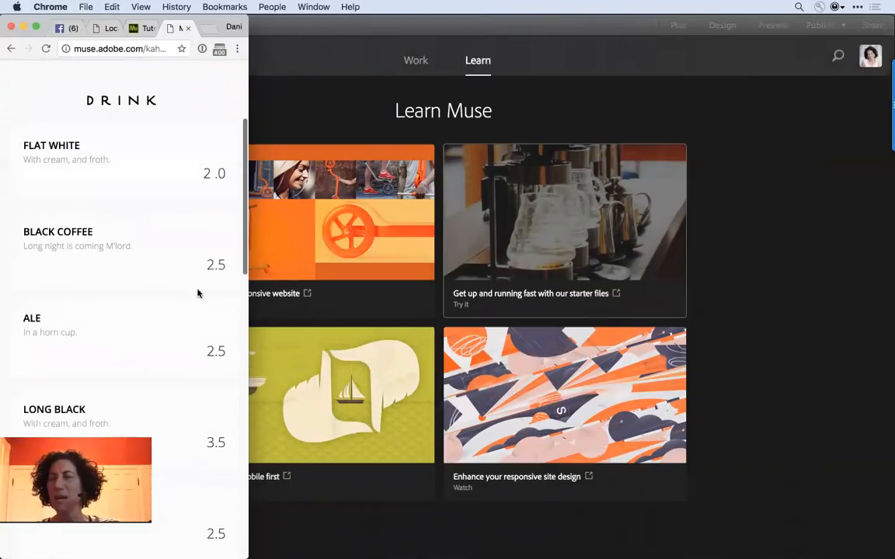
# - Widen the browser window back to desktop width and return to the Kahve starter's home page
pyautogui.moveTo(247, 111); pyautogui.dragTo(843, 151)
pyautogui.scroll(5, 618, 240)
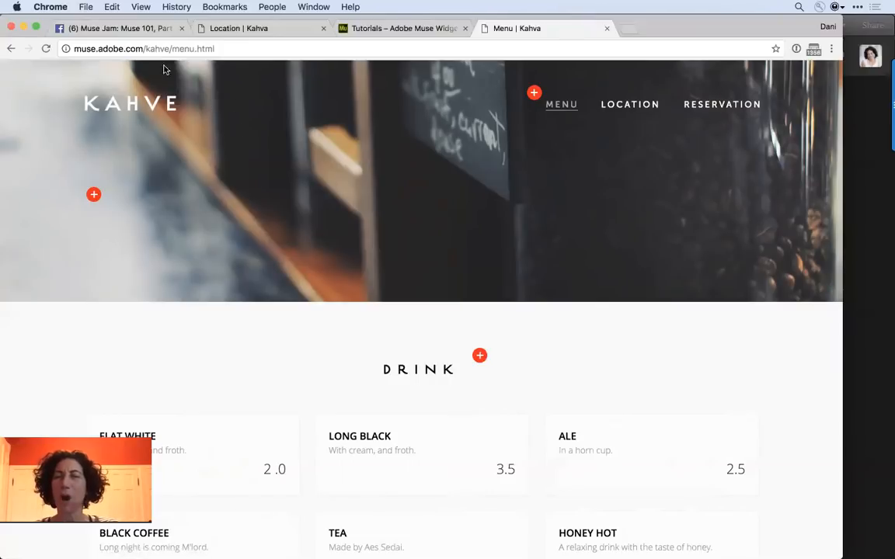
pyautogui.click(166, 104)
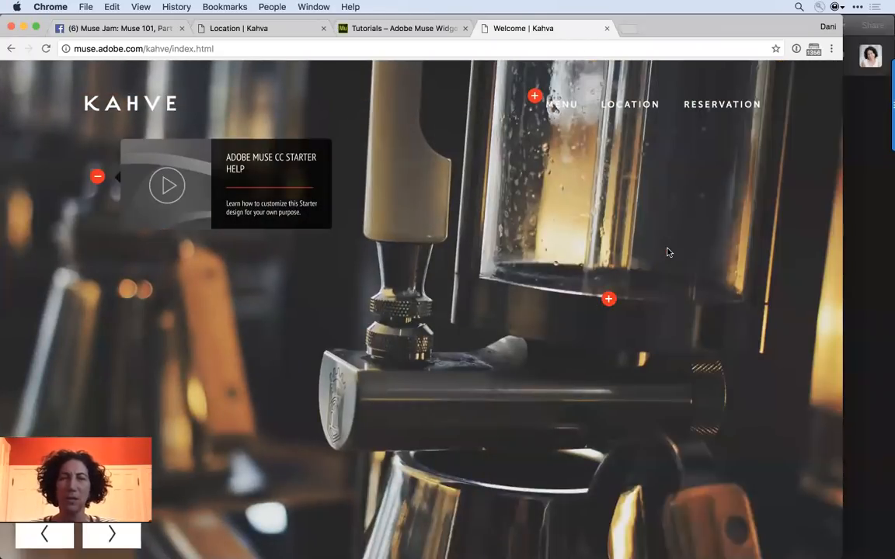
# - Switch to Adobe Muse and start a new site from the Work screen with its advanced settings expanded
pyautogui.click(869, 229)
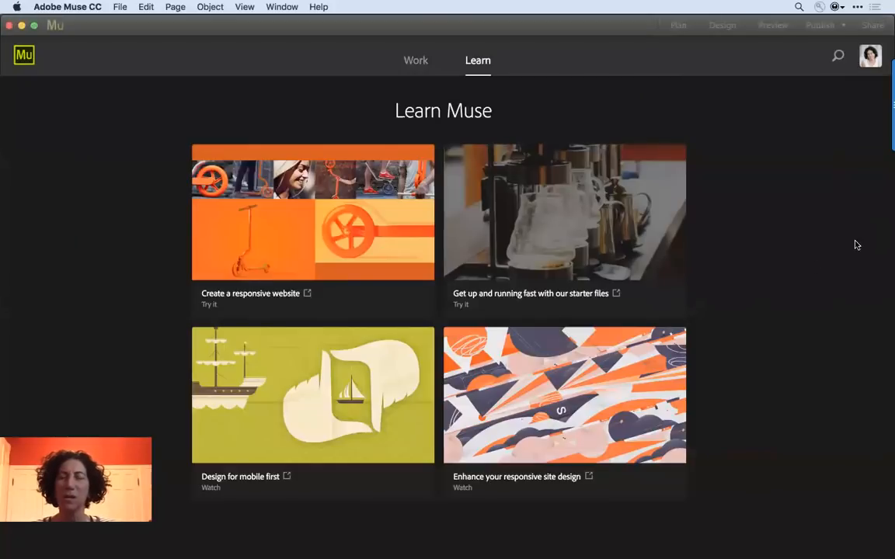
pyautogui.click(408, 65)
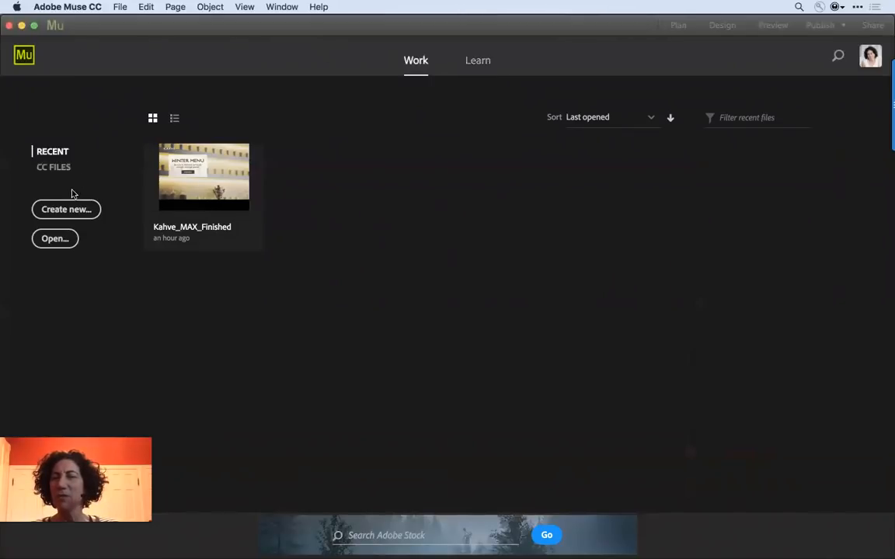
pyautogui.click(52, 212)
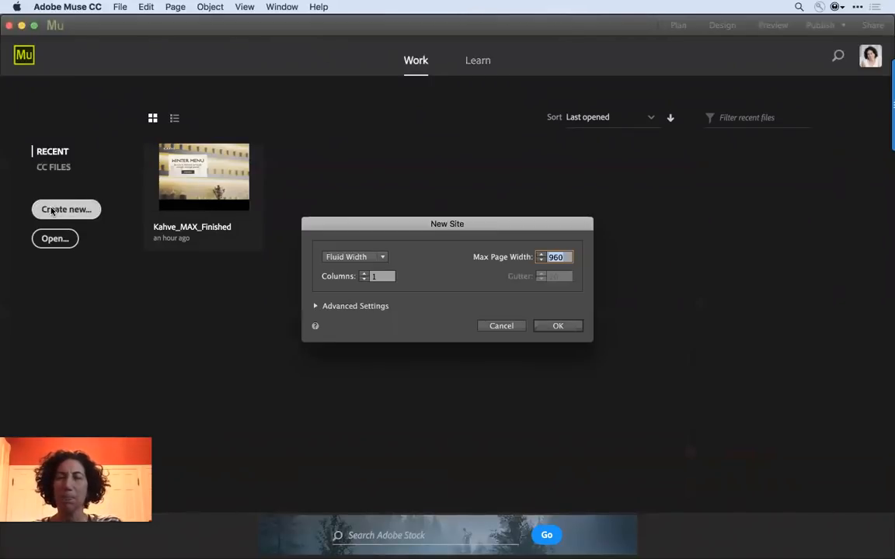
pyautogui.moveTo(368, 227); pyautogui.dragTo(359, 188)
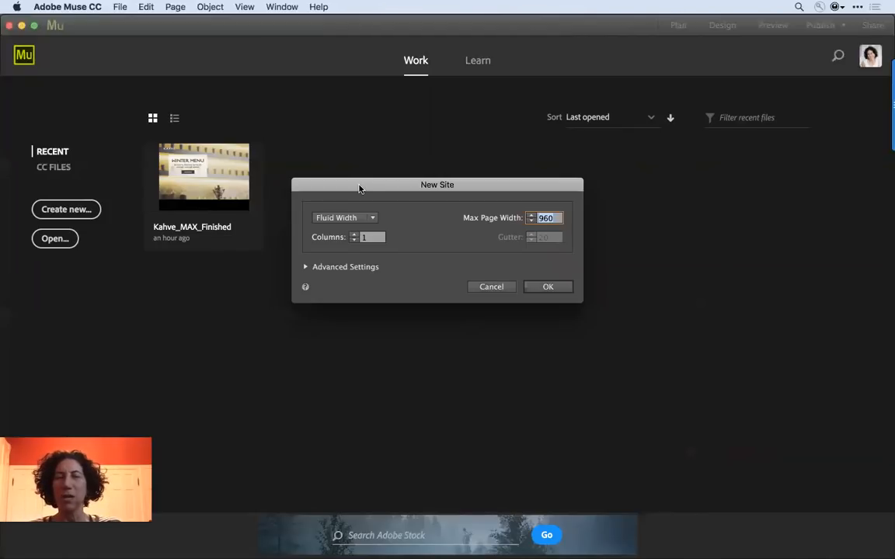
pyautogui.click(305, 267)
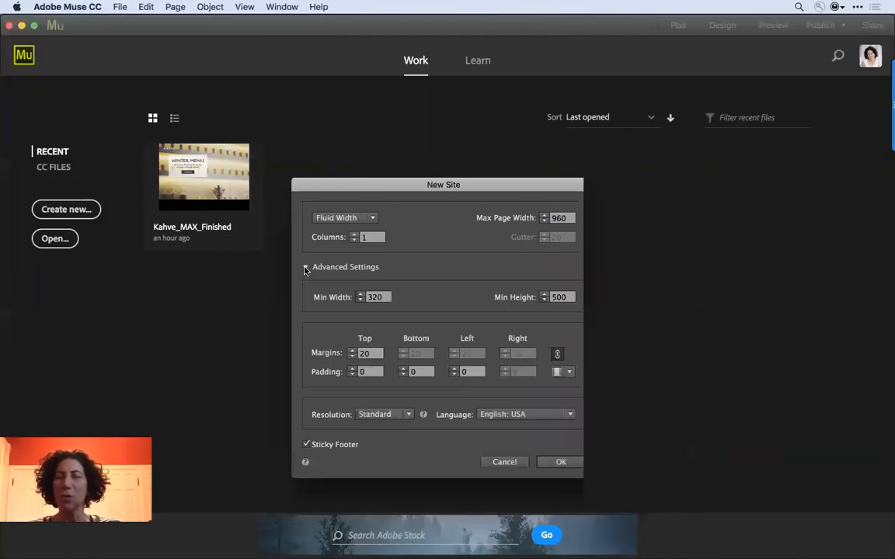
pyautogui.moveTo(363, 193); pyautogui.dragTo(366, 115)
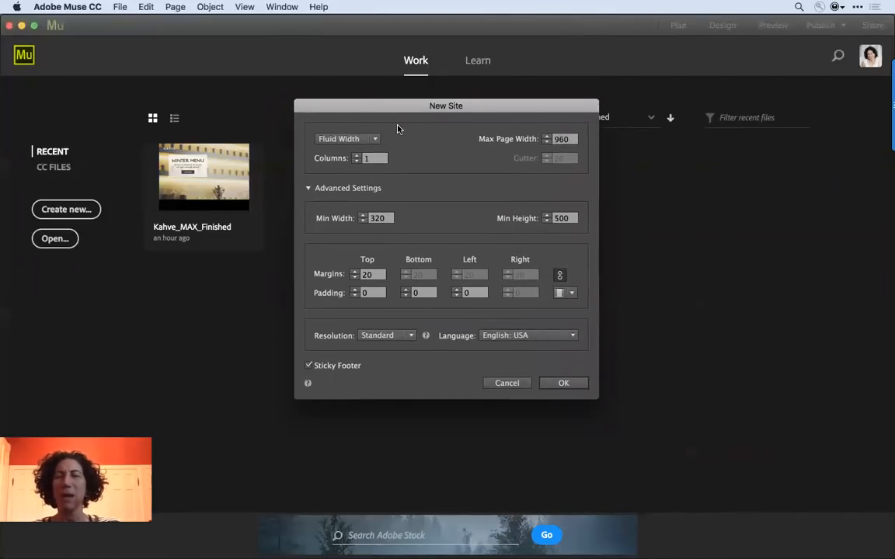
# - Keep the new site at Fluid Width and set its maximum page width to 1200
pyautogui.click(362, 139)
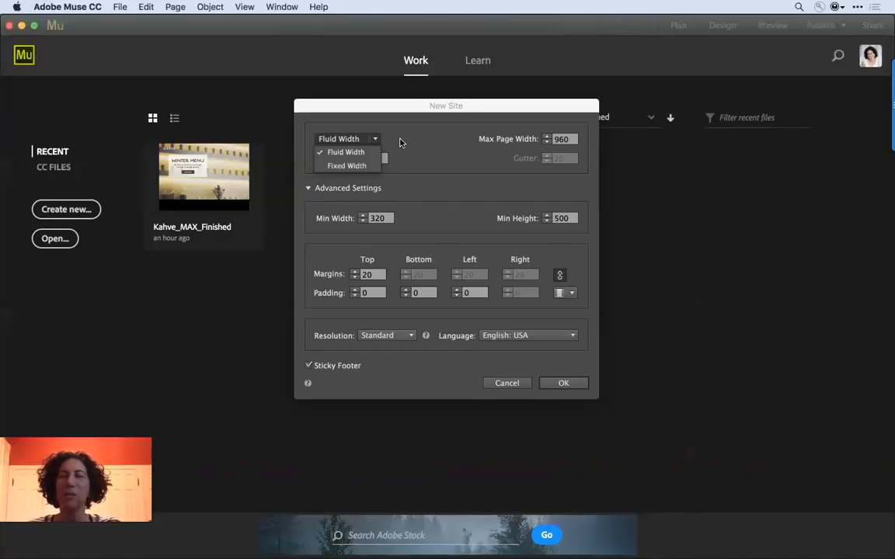
pyautogui.click(400, 142)
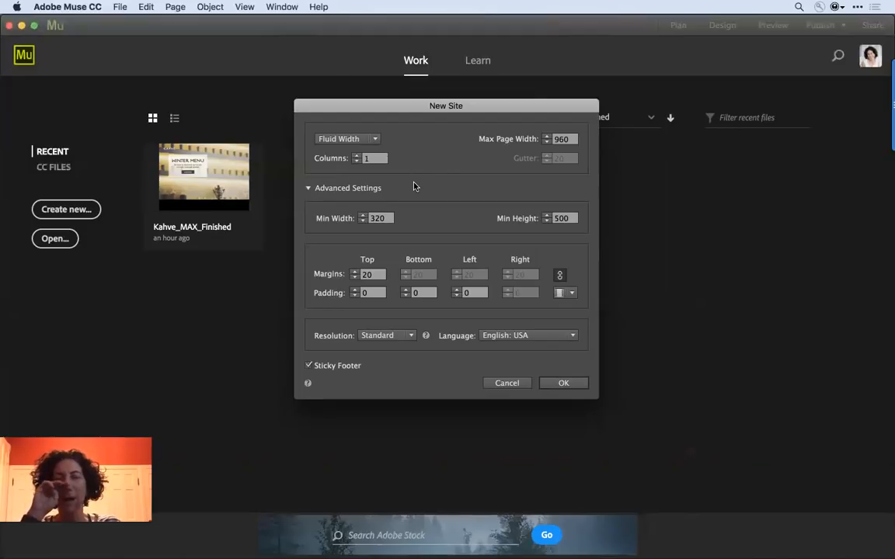
pyautogui.doubleClick(569, 144)
pyautogui.write('1200')
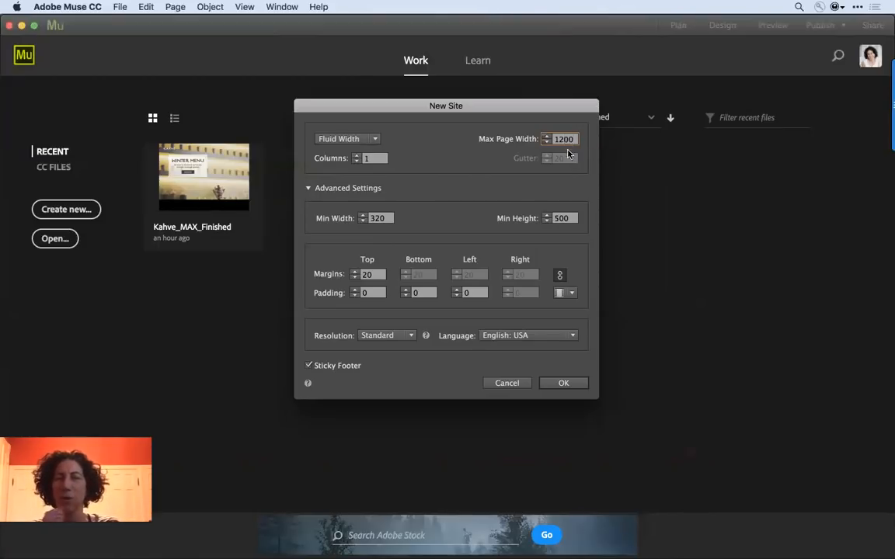
pyautogui.click(466, 183)
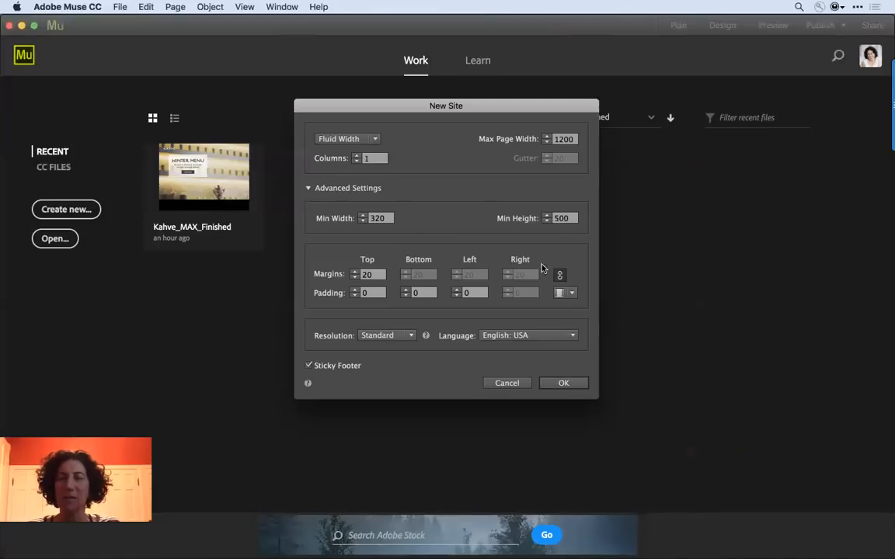
# - Keep the resolution at Standard and create the new site
pyautogui.click(396, 339)
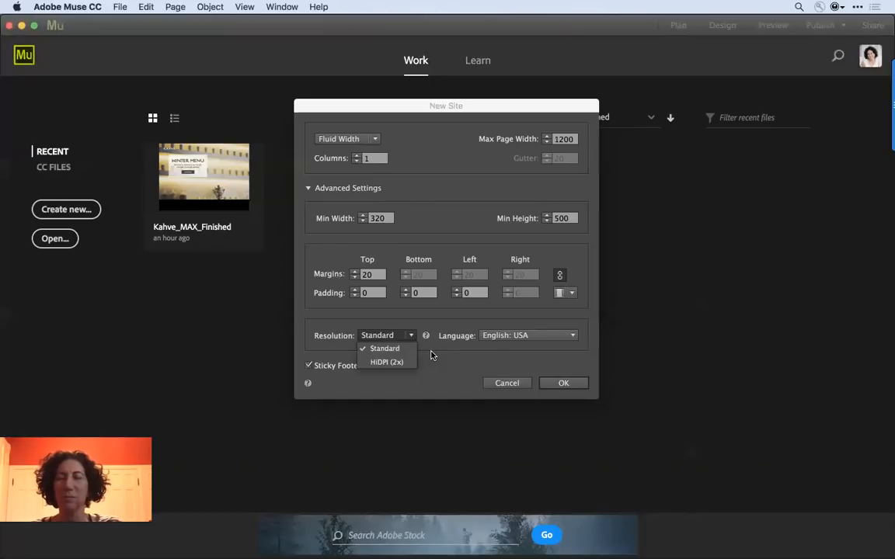
pyautogui.click(473, 365)
pyautogui.click(564, 383)
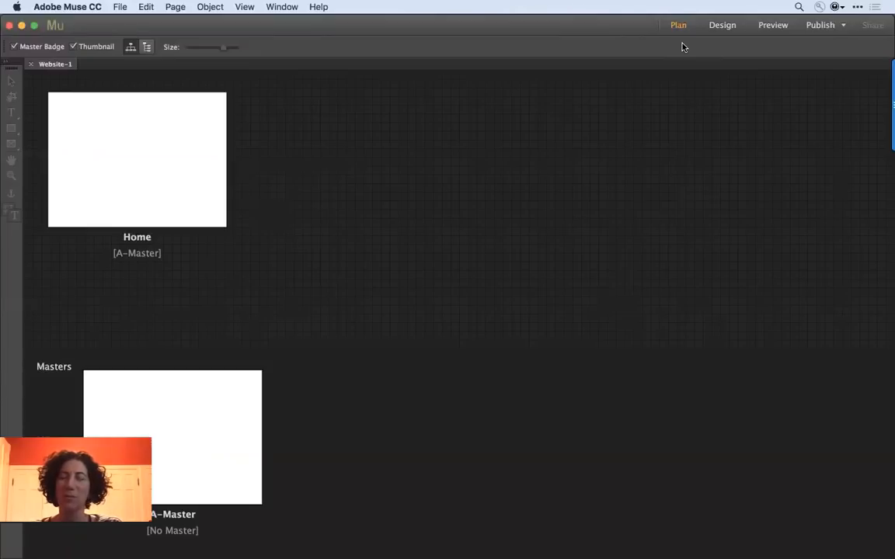
# - Rename the Home page in the site plan as "landing"
pyautogui.click(224, 198)
pyautogui.click(216, 287)
pyautogui.moveTo(199, 168)
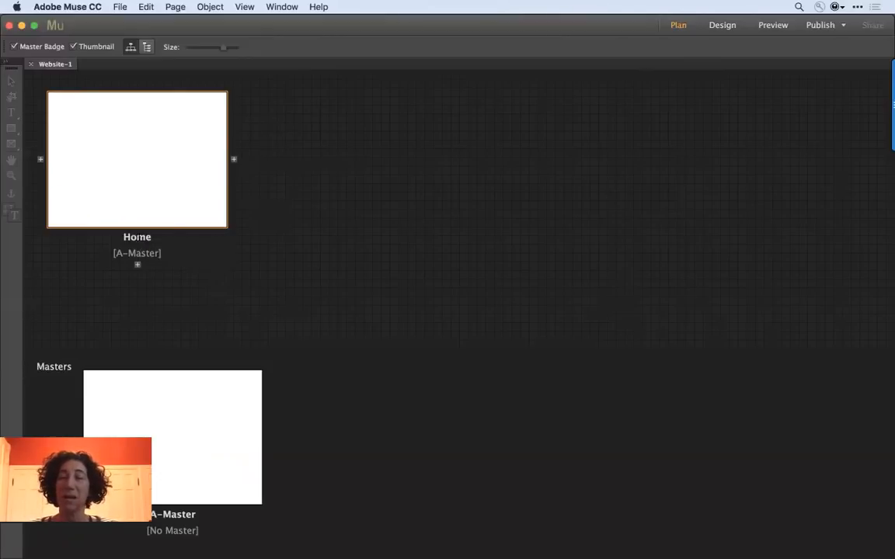
pyautogui.doubleClick(137, 237)
pyautogui.press('BackSpace')
pyautogui.write('Int')
pyautogui.press('BackSpace')
pyautogui.press('BackSpace')
pyautogui.press('BackSpace')
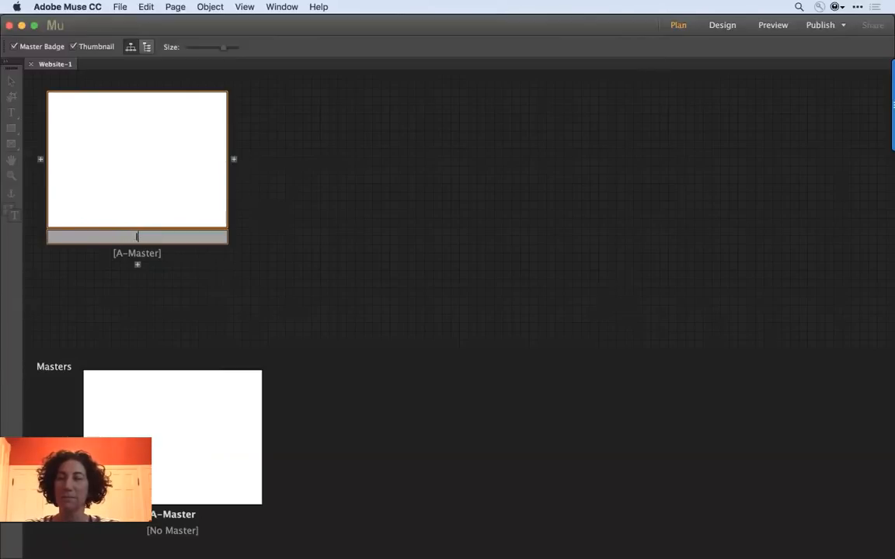
pyautogui.write('landing')
pyautogui.press('Return')
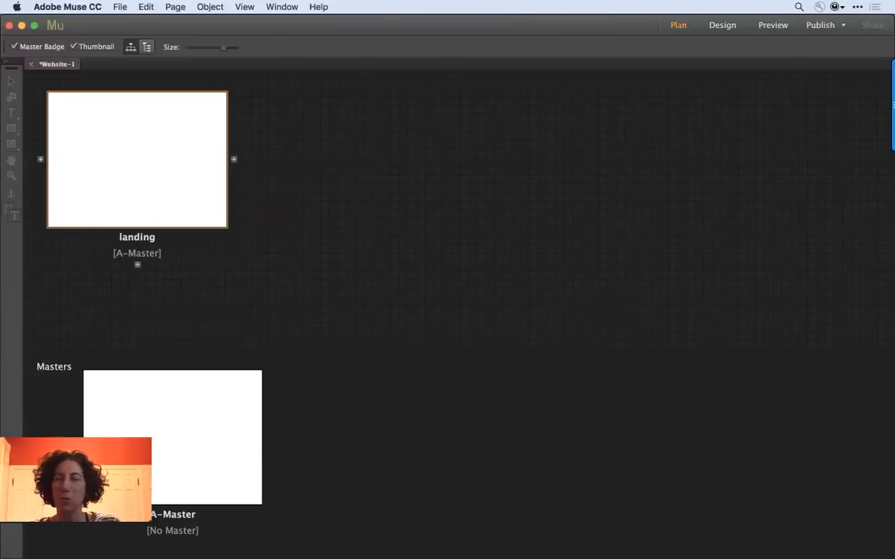
# - Add a page at the same level after the landing page and name it "MENU"
pyautogui.click(232, 161)
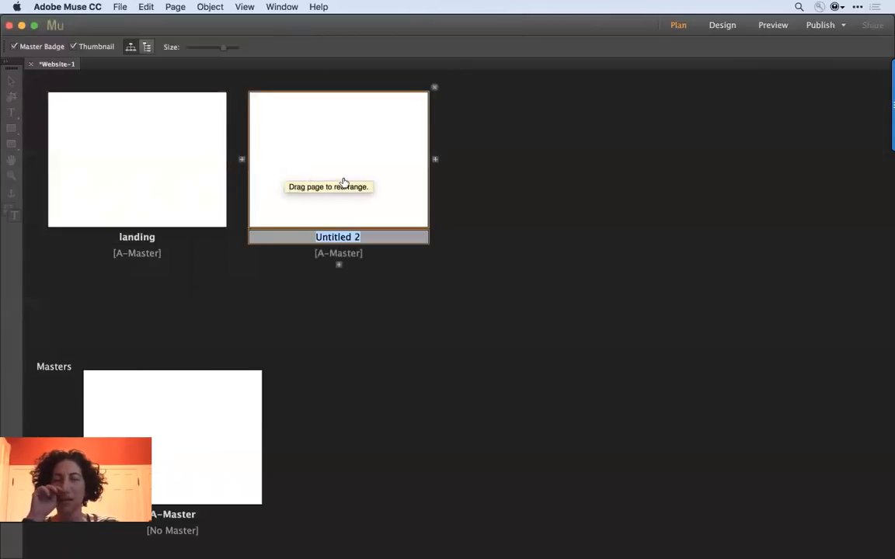
pyautogui.write('MENU')
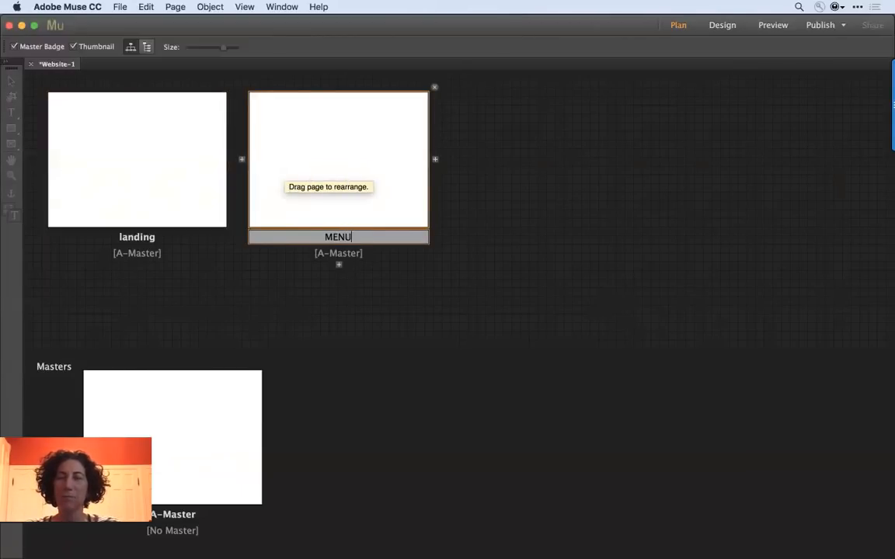
pyautogui.press('Return')
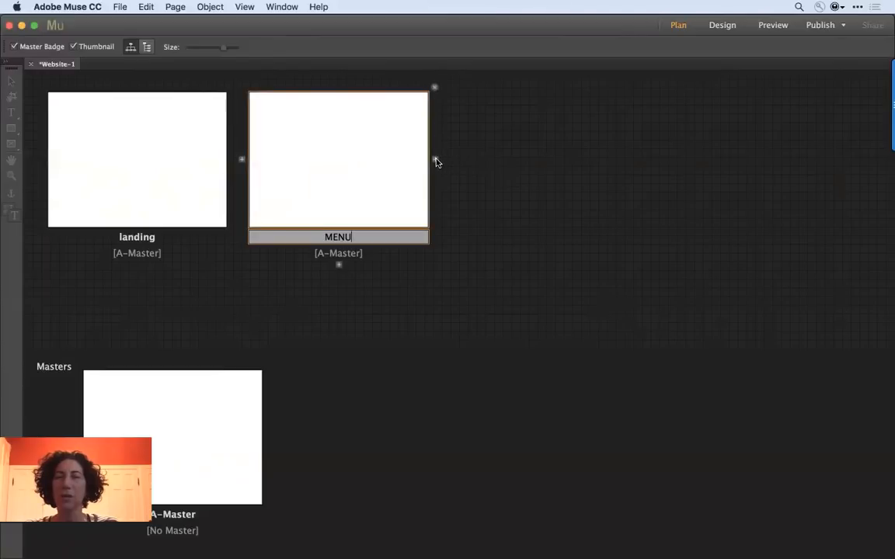
# - Add a page at the same level after the MENU page and name it "LOCATION"
pyautogui.click(435, 161)
pyautogui.press('super+Tab')
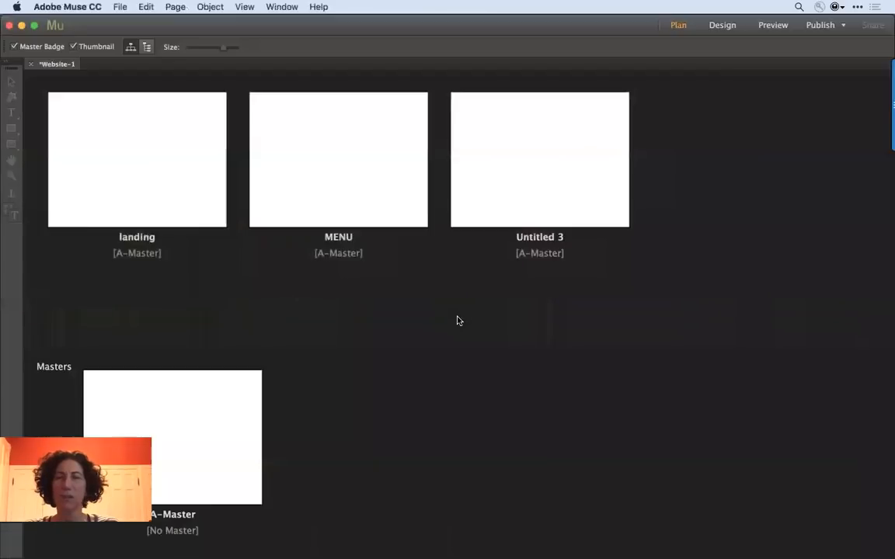
pyautogui.press('super+Tab')
pyautogui.click(535, 237)
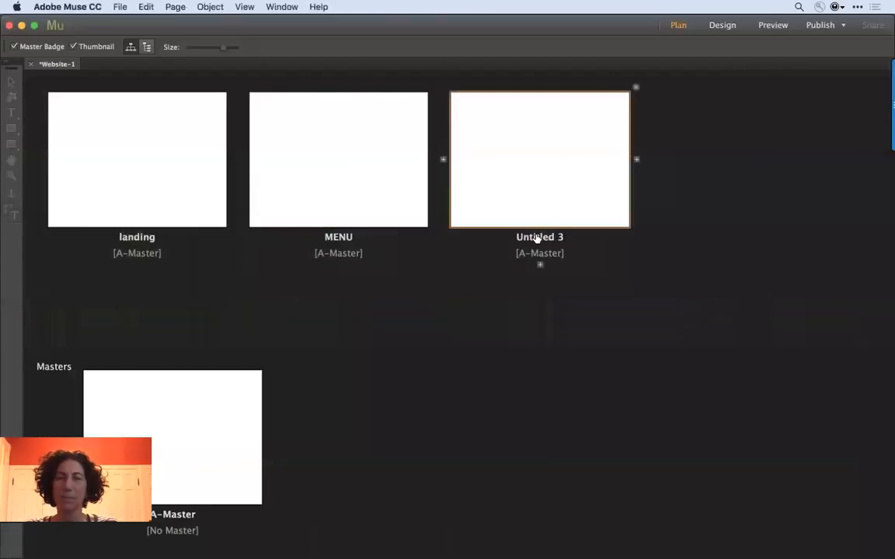
pyautogui.click(535, 236)
pyautogui.write('LOCATIN')
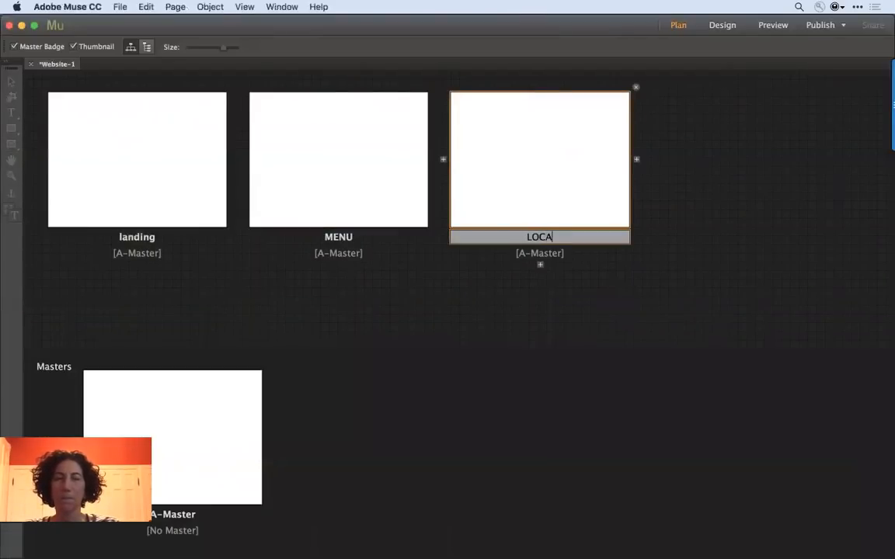
pyautogui.press('BackSpace')
pyautogui.write('ON')
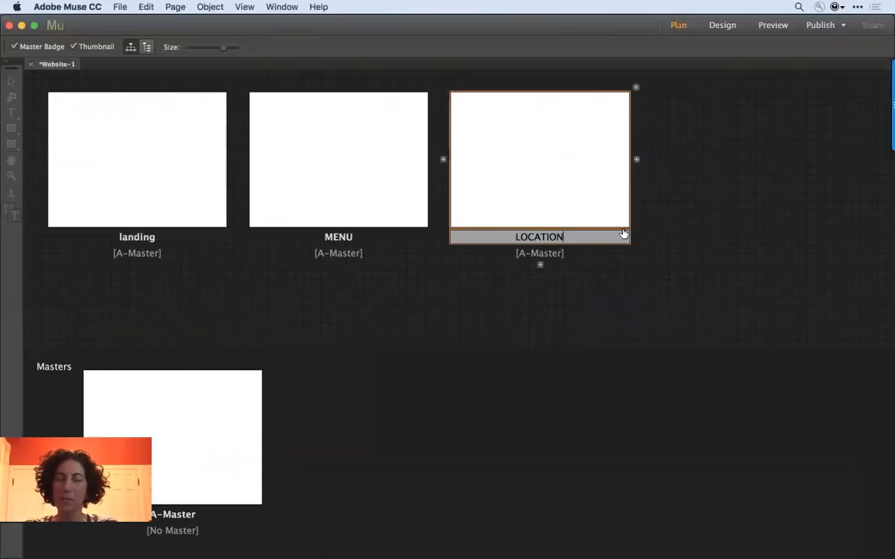
# - Add a page at the same level after the LOCATION page and name it "RESERVATION"
pyautogui.press('super+shift+n')
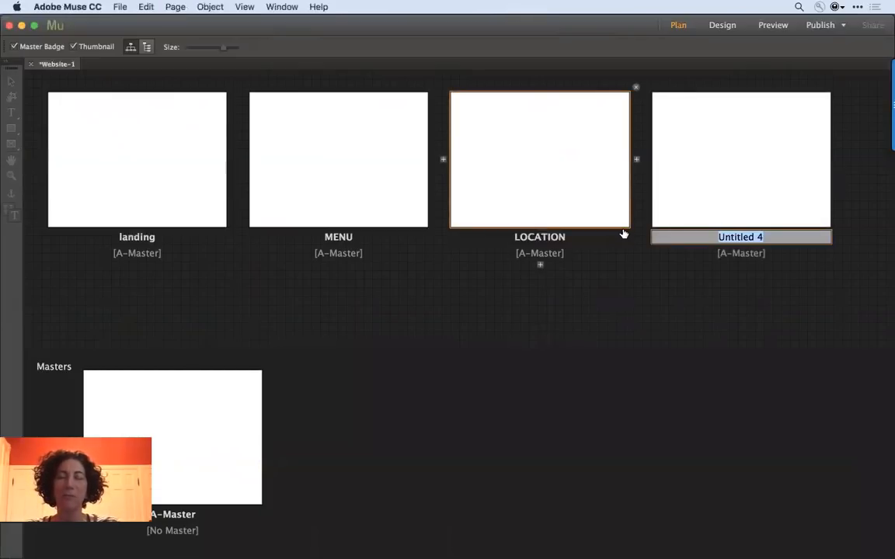
pyautogui.write('RESER')
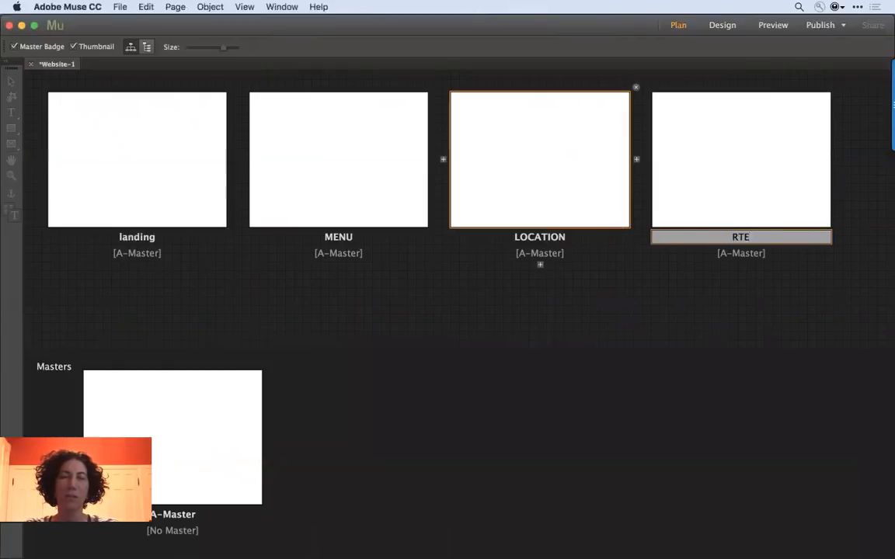
pyautogui.write('VATION')
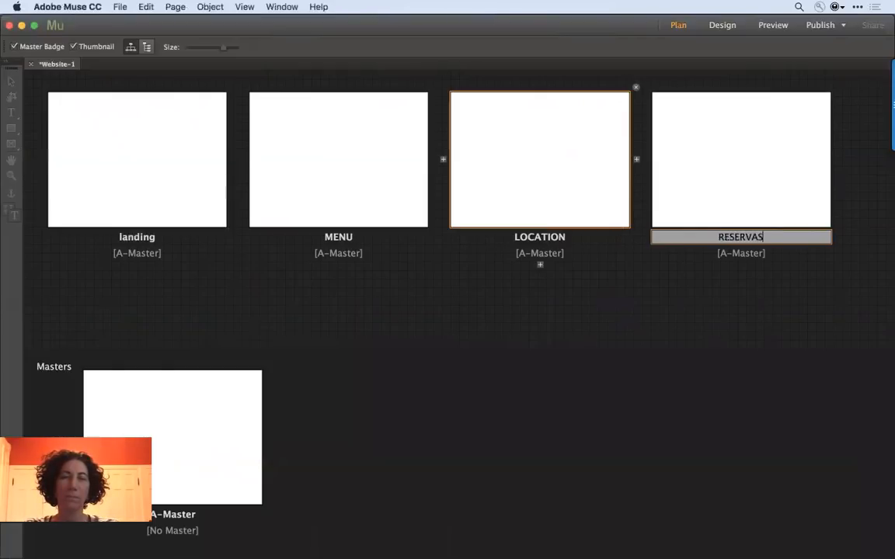
pyautogui.click(591, 353)
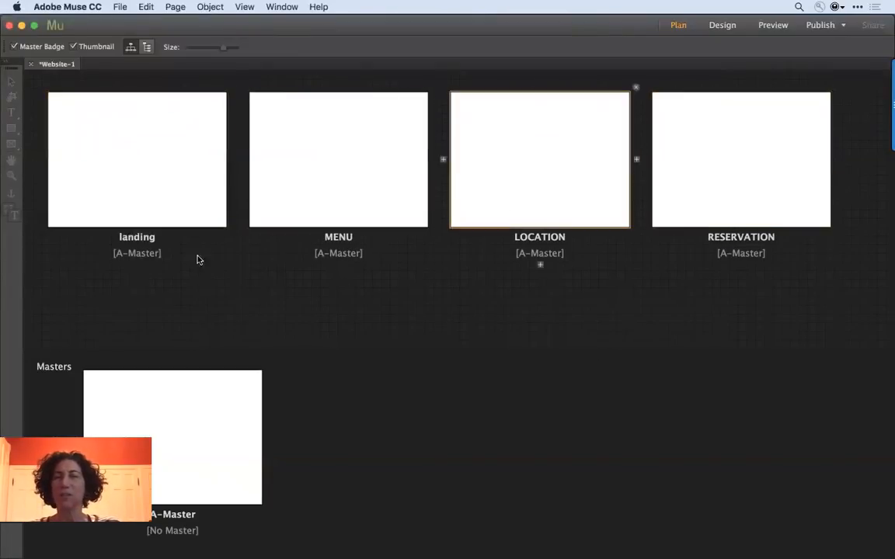
# - Rename the first page in the site plan in capitals as "LANDING"
pyautogui.doubleClick(133, 239)
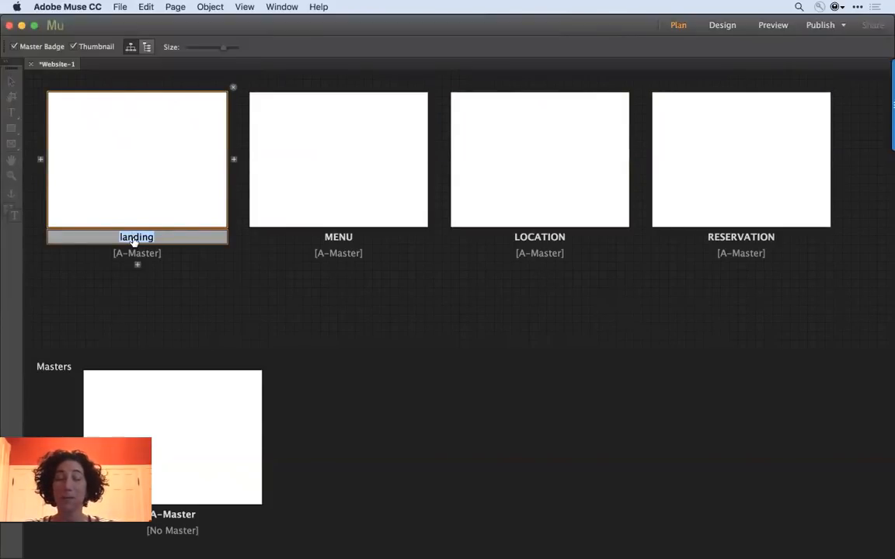
pyautogui.write('LANDING')
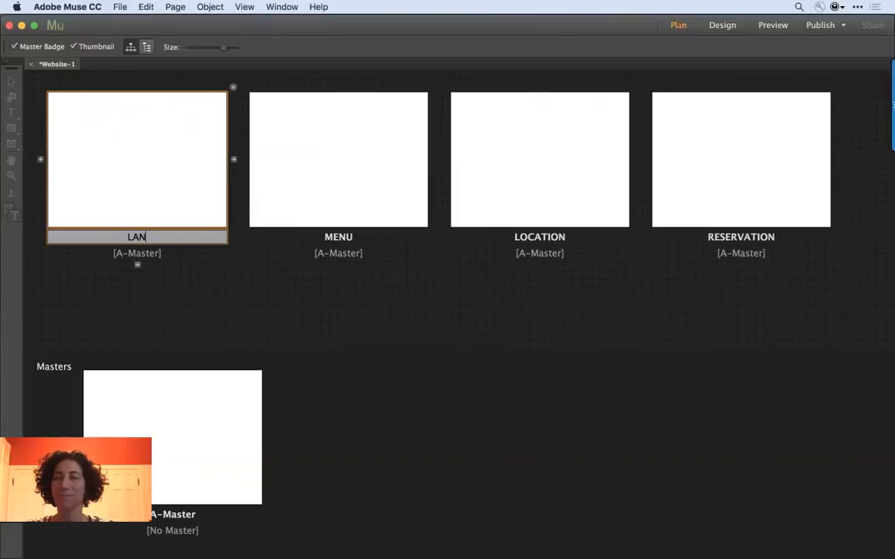
pyautogui.click(223, 297)
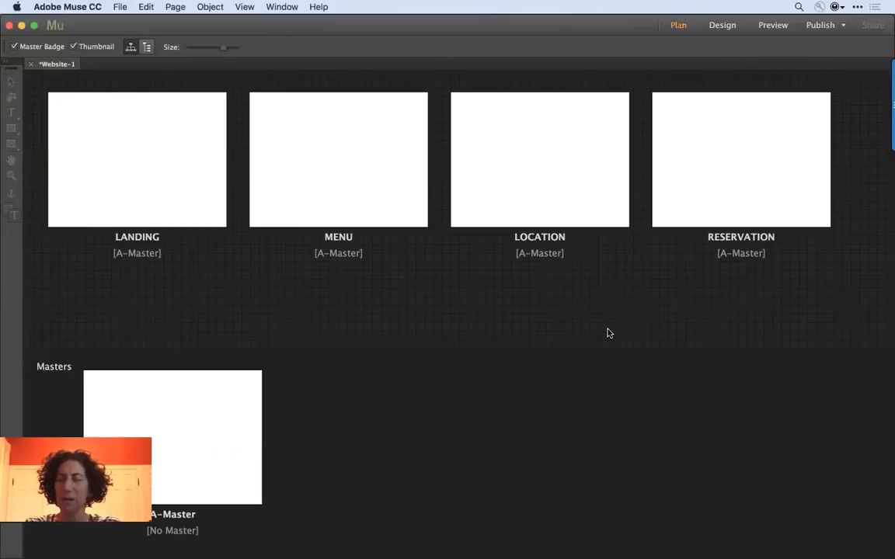
# - Switch to Chrome and resize the window narrower and wider to examine how the Kahve home page adapts to the browser width
pyautogui.press('super+Tab')
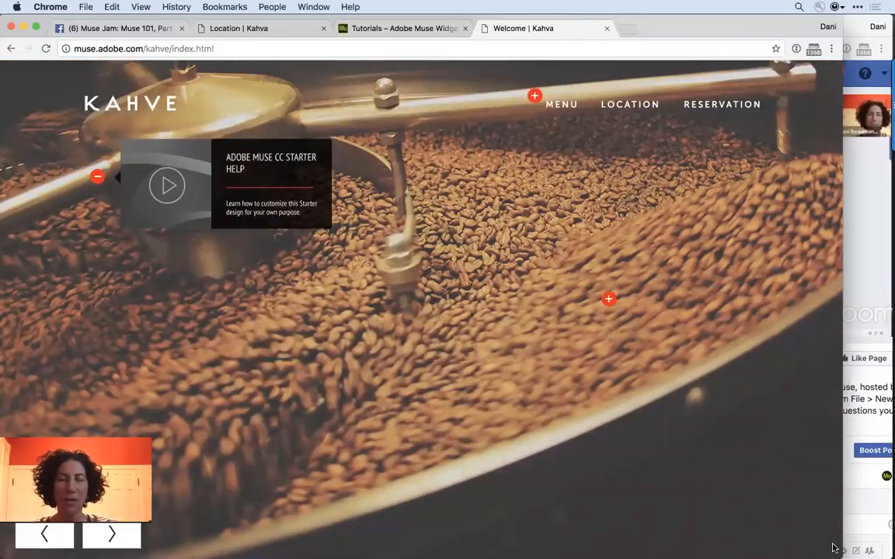
pyautogui.moveTo(842, 435); pyautogui.dragTo(752, 396)
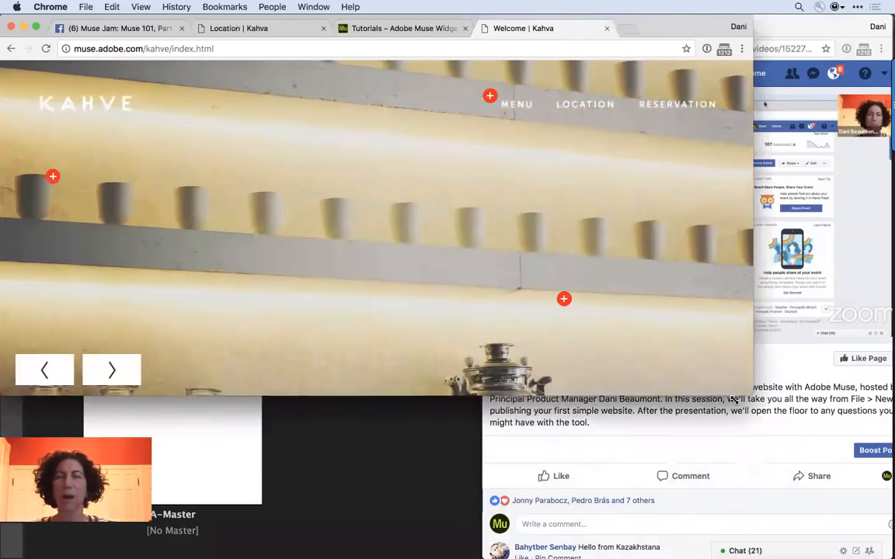
pyautogui.moveTo(749, 396); pyautogui.dragTo(728, 405)
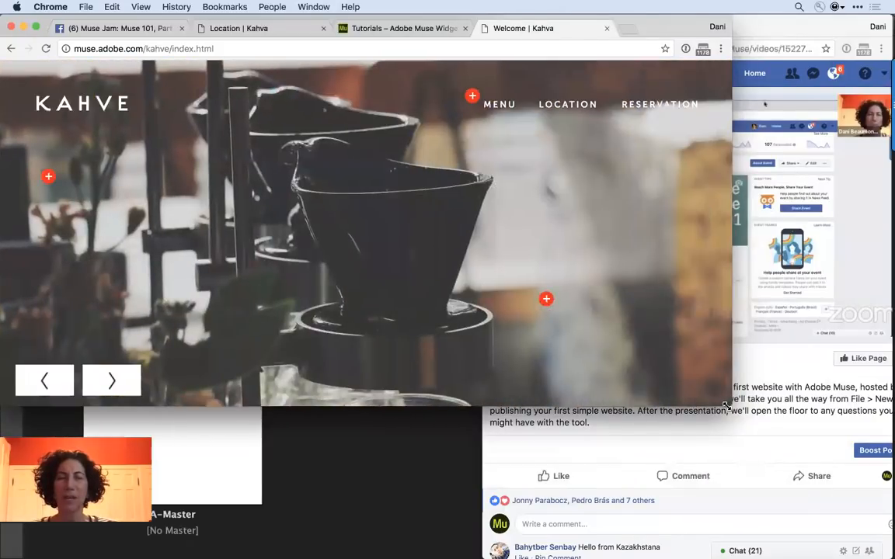
pyautogui.moveTo(731, 405); pyautogui.dragTo(702, 381)
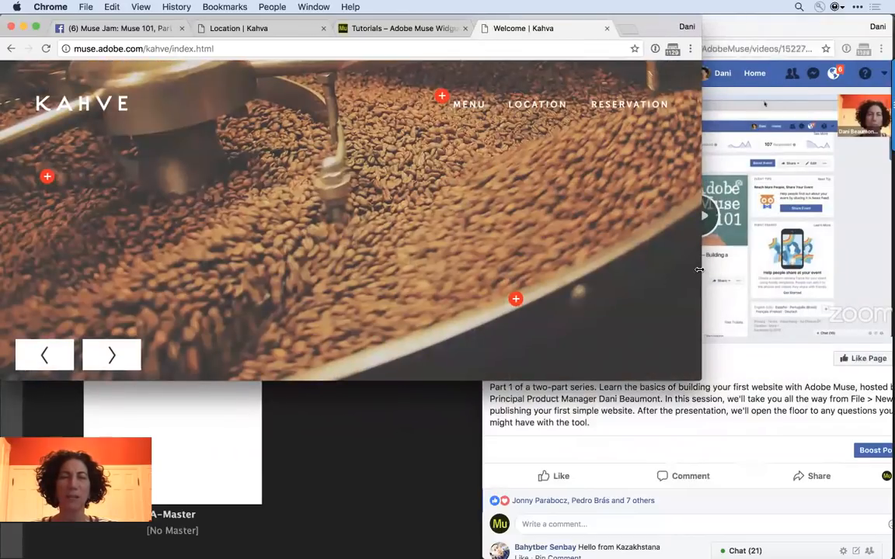
pyautogui.moveTo(705, 267); pyautogui.dragTo(821, 295)
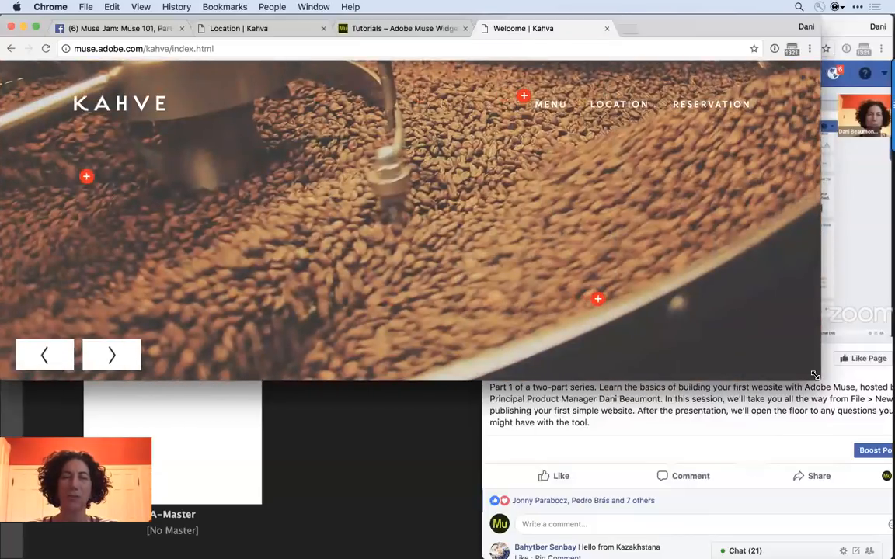
pyautogui.moveTo(821, 380); pyautogui.dragTo(883, 410)
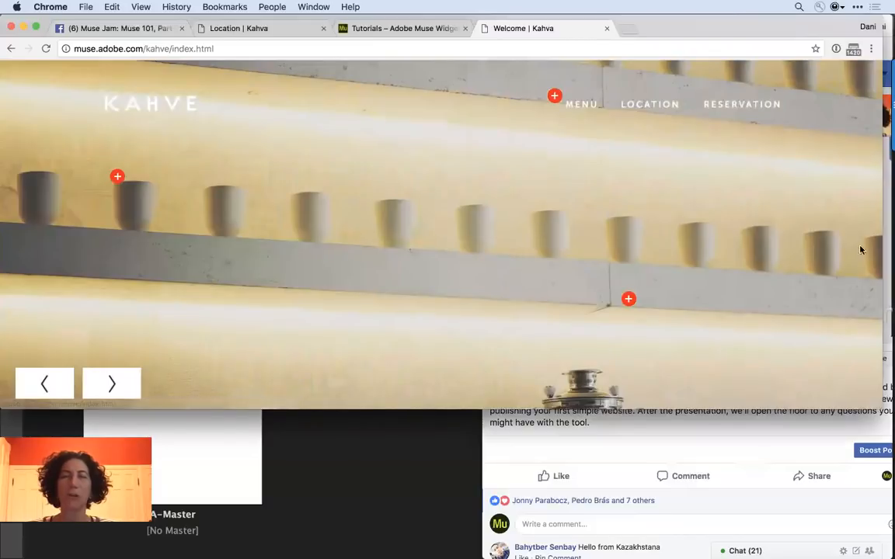
pyautogui.moveTo(882, 246); pyautogui.dragTo(801, 301)
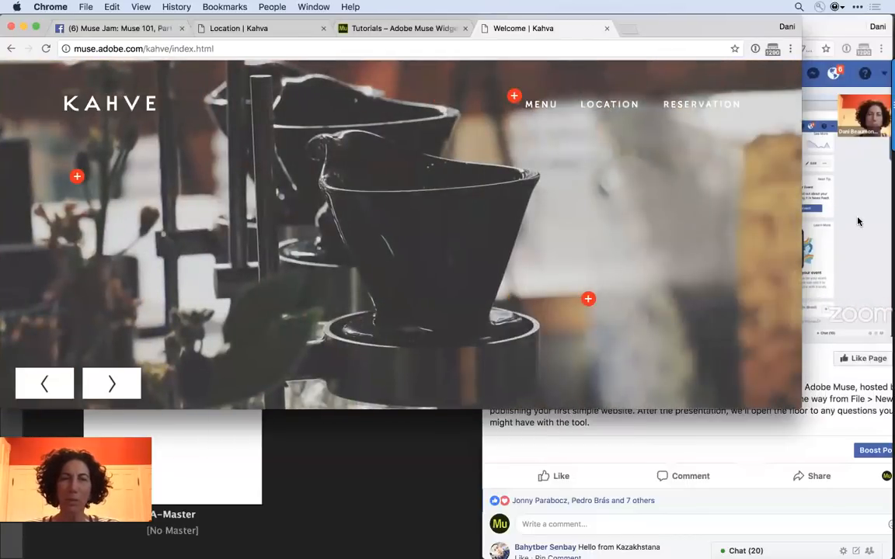
# - Read the viewer comments on the Adobe Muse Facebook live video, and move its window away from the Kahve page
pyautogui.click(857, 222)
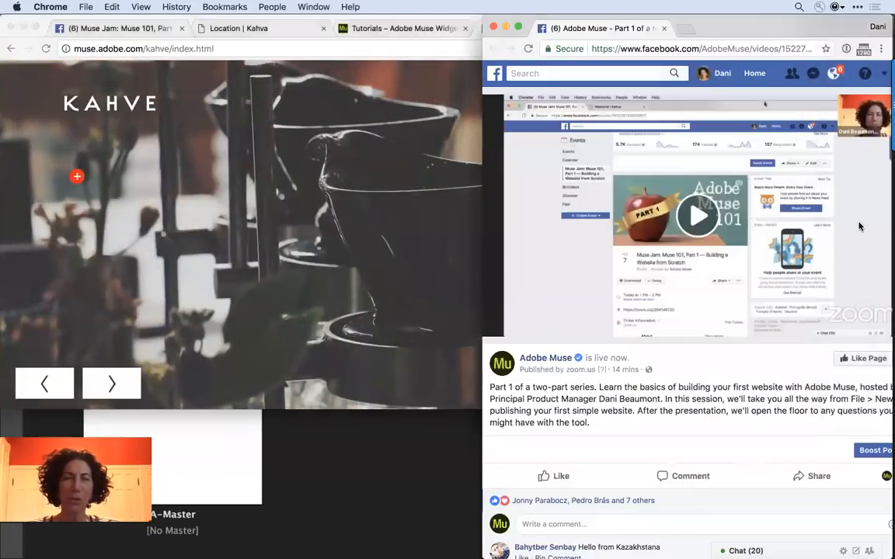
pyautogui.scroll(-5, 818, 268)
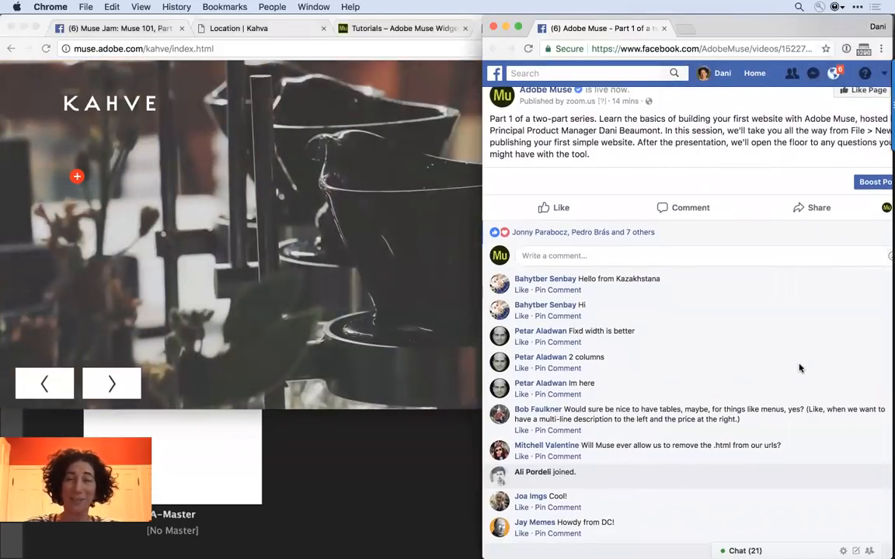
pyautogui.click(339, 301)
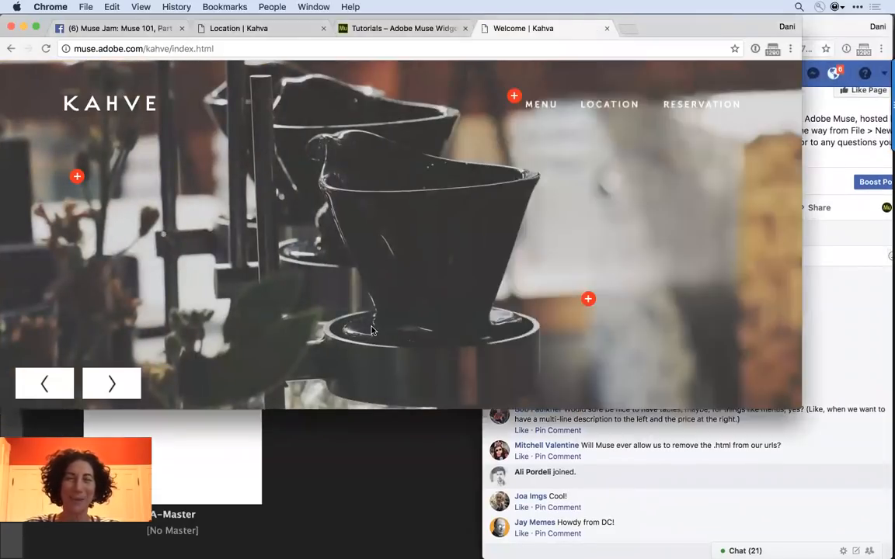
pyautogui.click(846, 359)
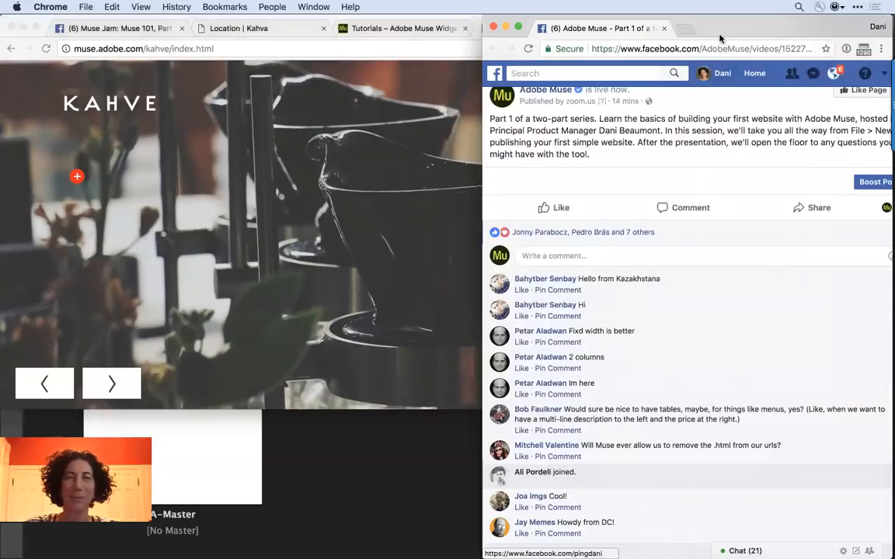
pyautogui.moveTo(711, 18); pyautogui.dragTo(887, 303)
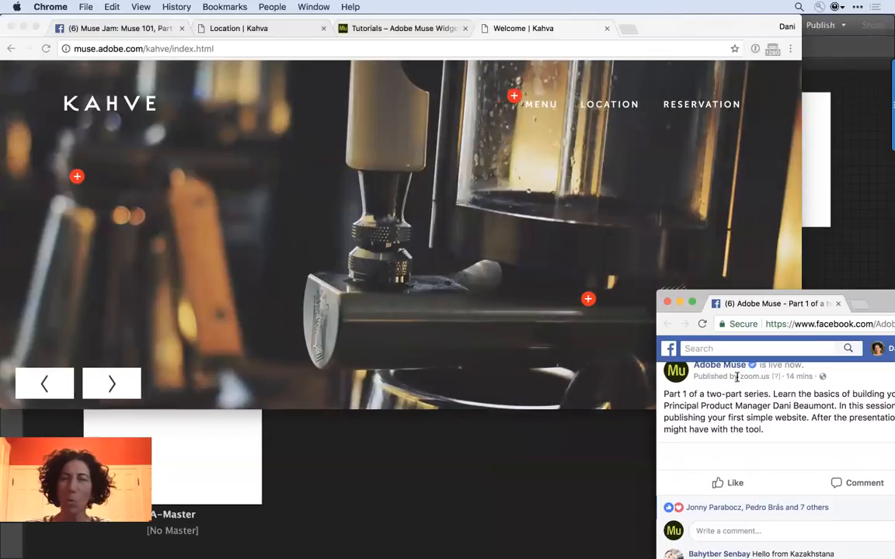
# - Rearrange the Facebook window beside the Kahve site and enlarge the Kahve browser window to about 1400 px wide
pyautogui.click(609, 176)
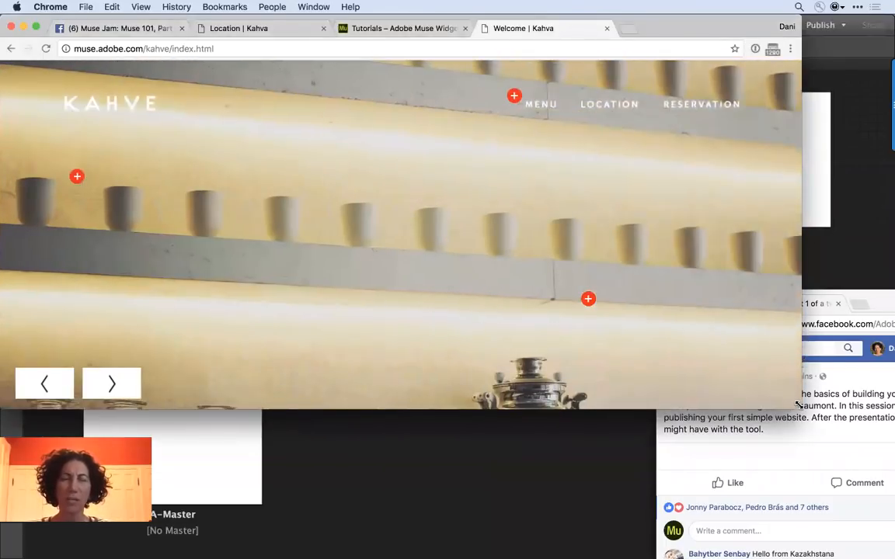
pyautogui.moveTo(798, 406); pyautogui.dragTo(730, 424)
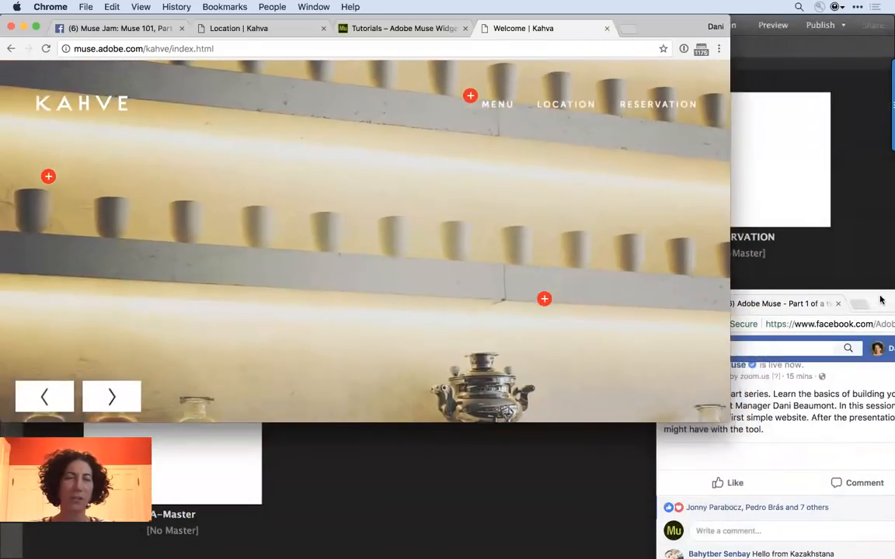
pyautogui.moveTo(777, 273); pyautogui.dragTo(629, 52)
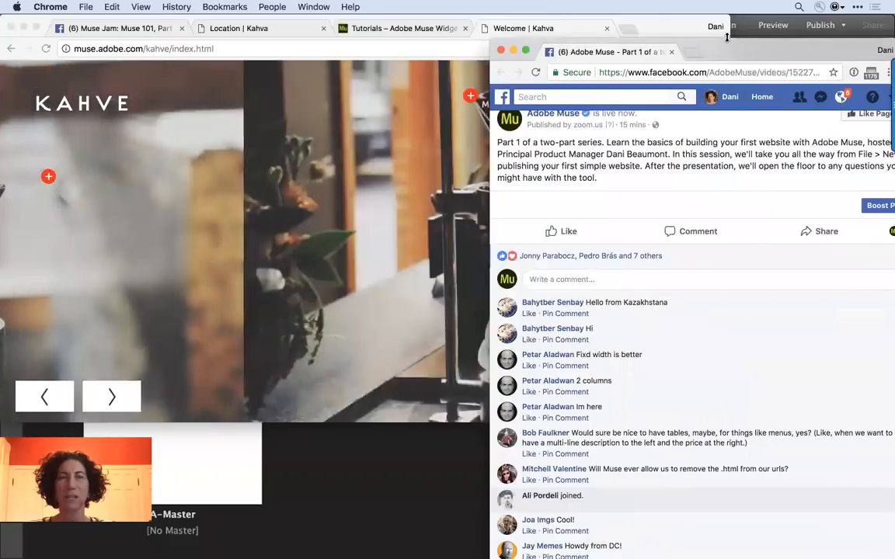
pyautogui.moveTo(727, 37); pyautogui.dragTo(894, 217)
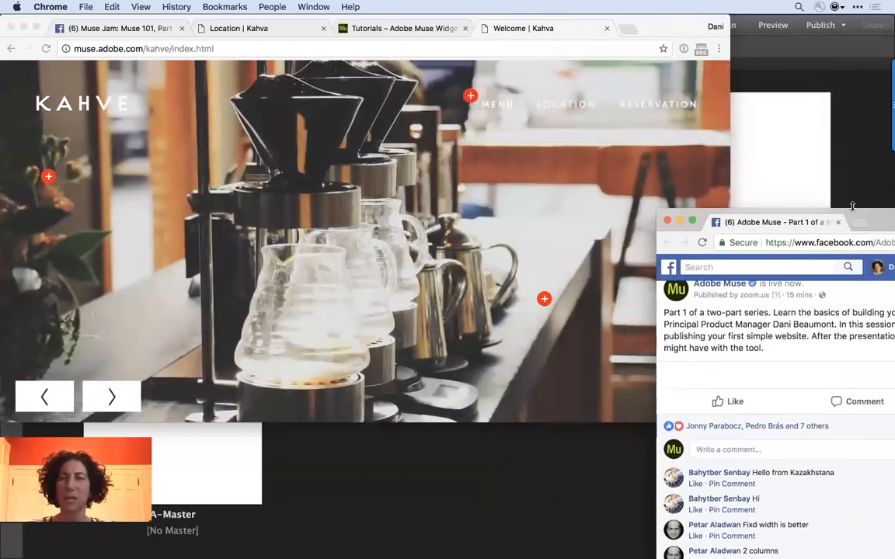
pyautogui.click(593, 200)
pyautogui.moveTo(730, 422); pyautogui.dragTo(862, 544)
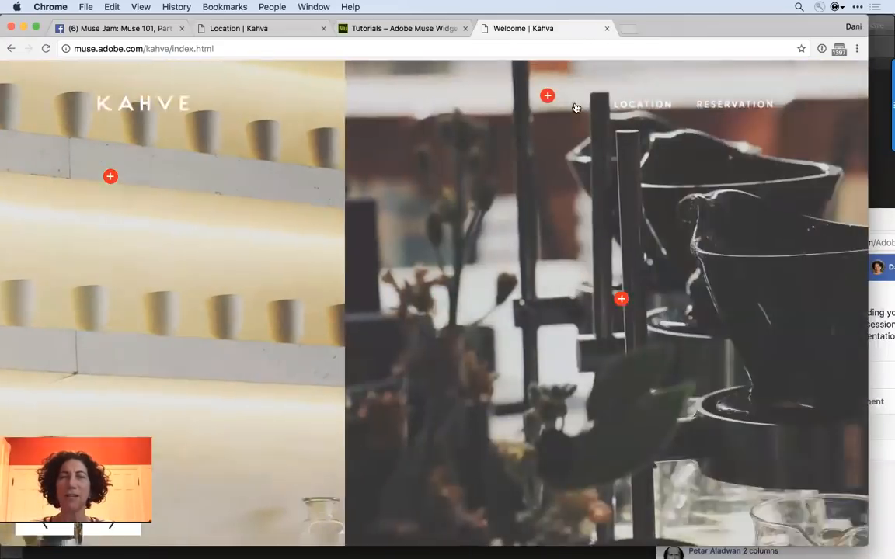
# - Open the Kahve site's Menu page and review its sections down to the footer
pyautogui.click(575, 105)
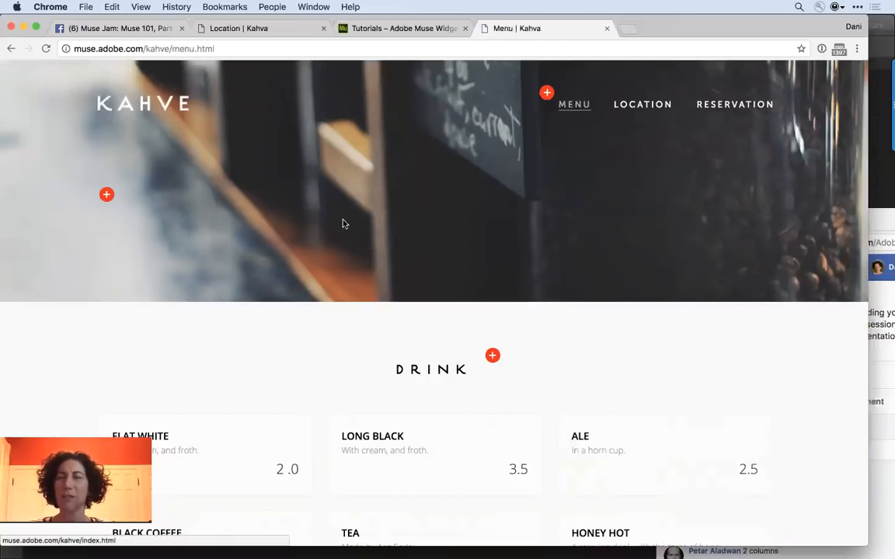
pyautogui.scroll(-6, 341, 218)
pyautogui.scroll(-3, 342, 215)
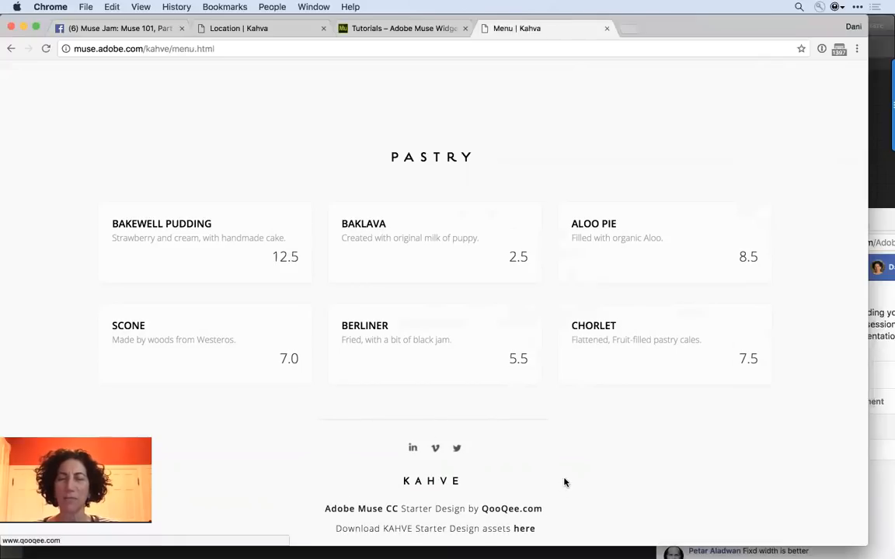
pyautogui.scroll(20, 563, 483)
# - Open the Kahve site's Location page and review its hours, maps and contact blocks down to the footer
pyautogui.click(656, 107)
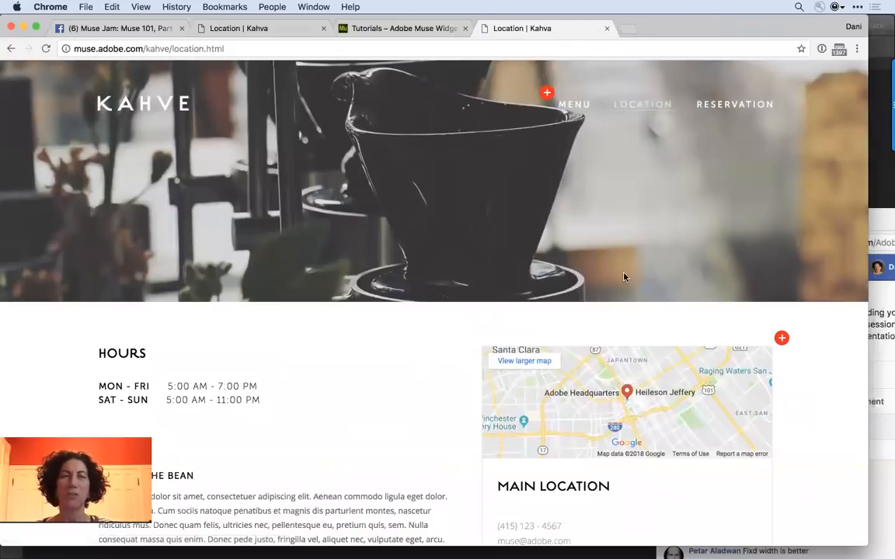
pyautogui.scroll(-5, 625, 280)
pyautogui.scroll(-5, 625, 278)
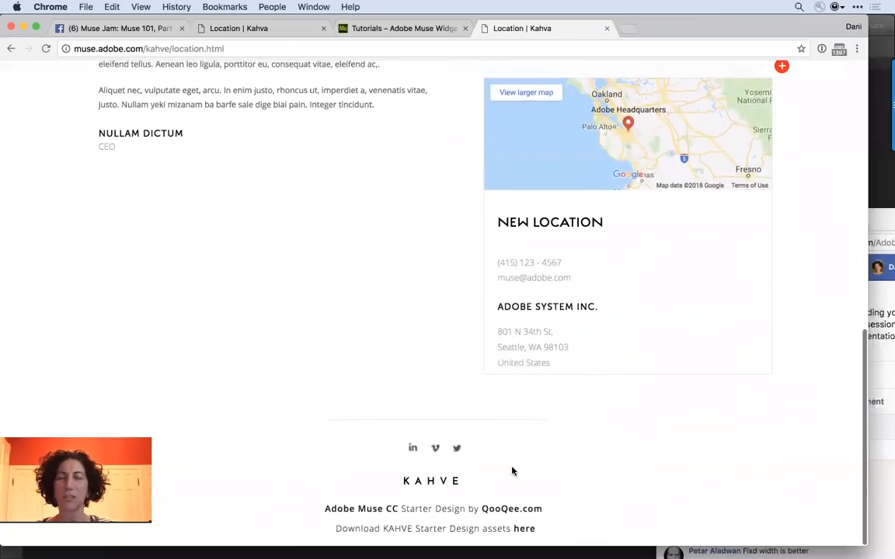
pyautogui.scroll(3, 631, 212)
pyautogui.scroll(10, 631, 212)
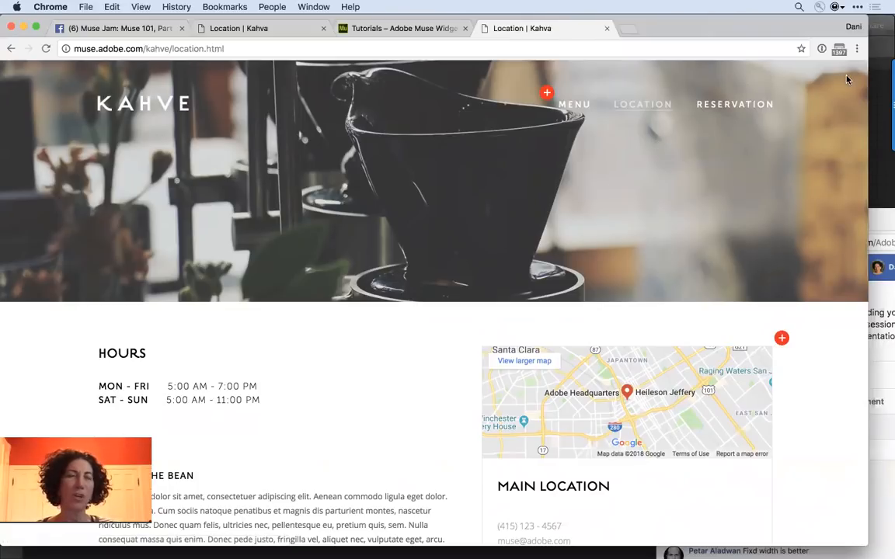
# - Reveal the hidden browser extensions and inspect the KAHVE logo's font with WhatFont, closing any stray font details
pyautogui.moveTo(810, 50); pyautogui.dragTo(760, 55)
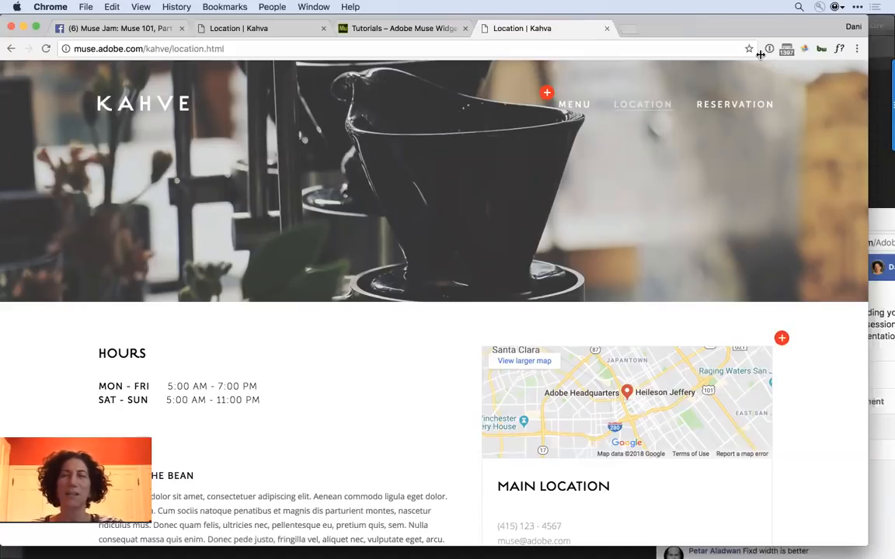
pyautogui.moveTo(831, 58)
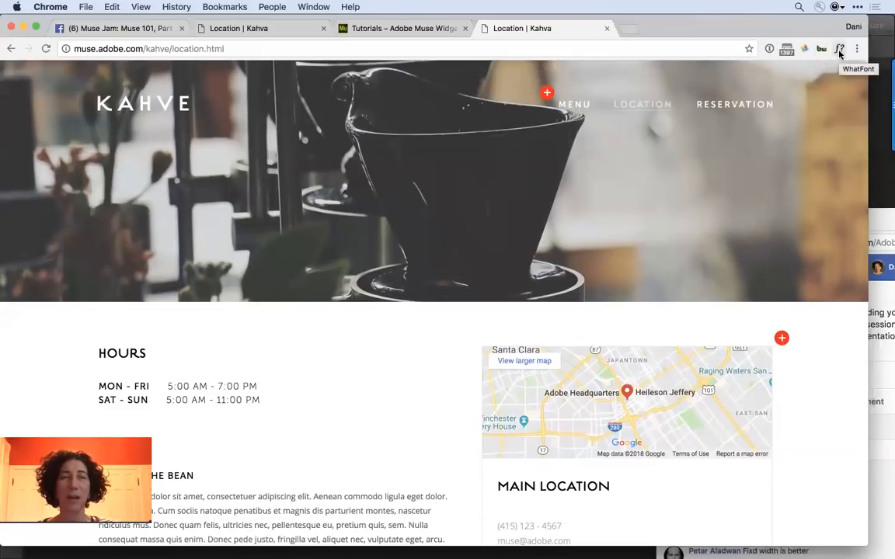
pyautogui.click(839, 51)
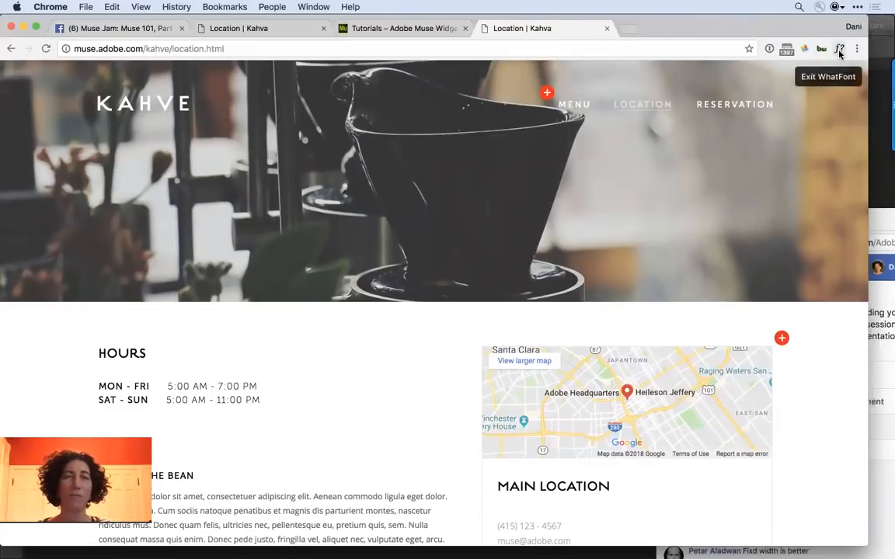
pyautogui.click(139, 104)
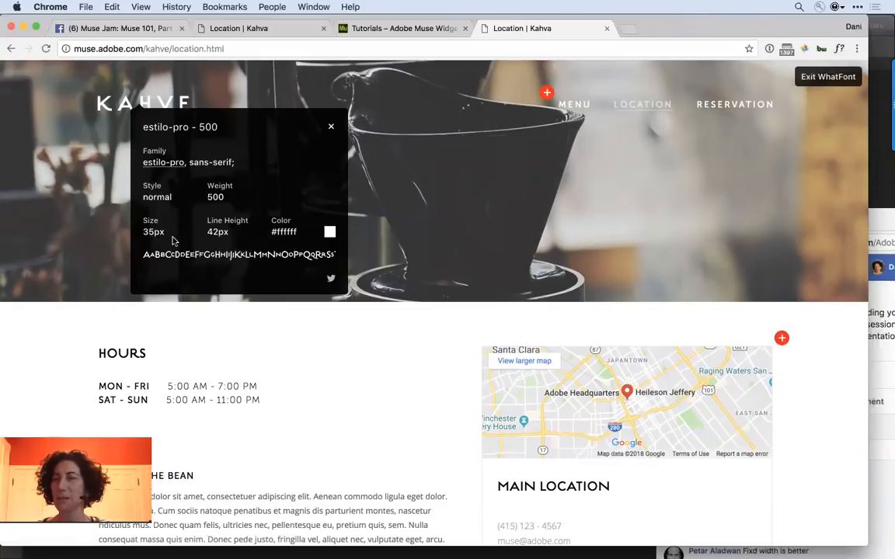
pyautogui.click(49, 220)
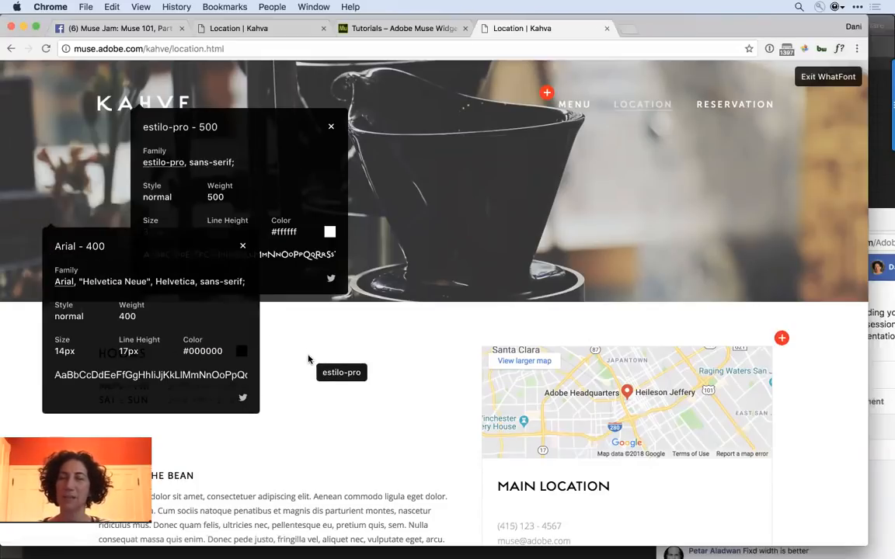
pyautogui.click(242, 247)
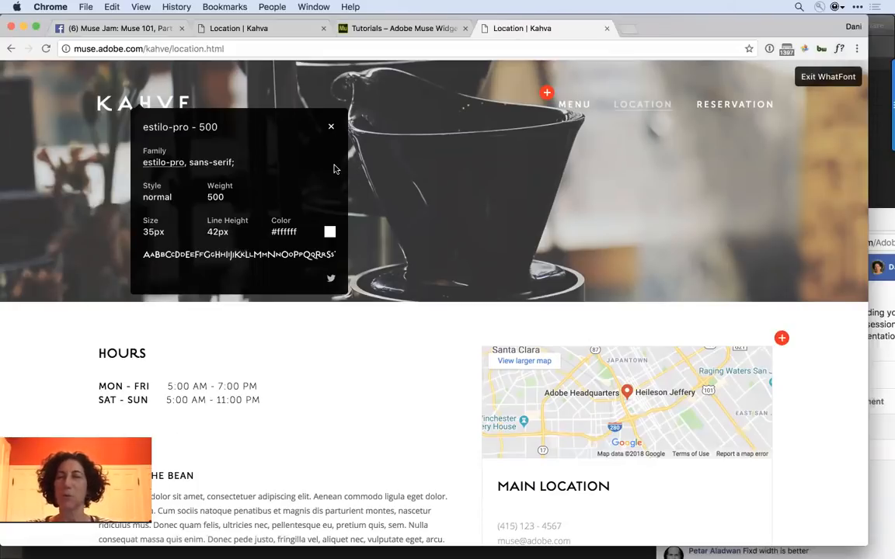
# - Switch to Adobe Muse and open the A-Master page for editing with the widgets library collapsed
pyautogui.press('super+Tab')
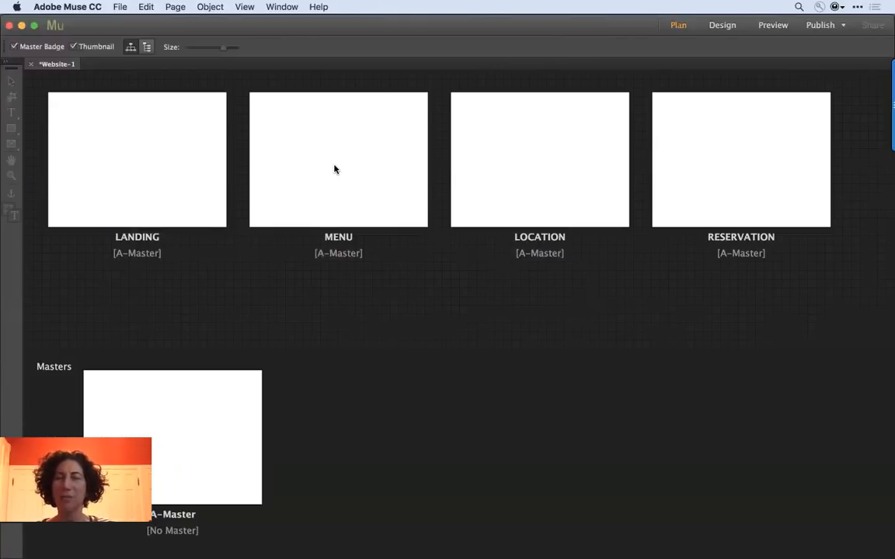
pyautogui.moveTo(218, 412)
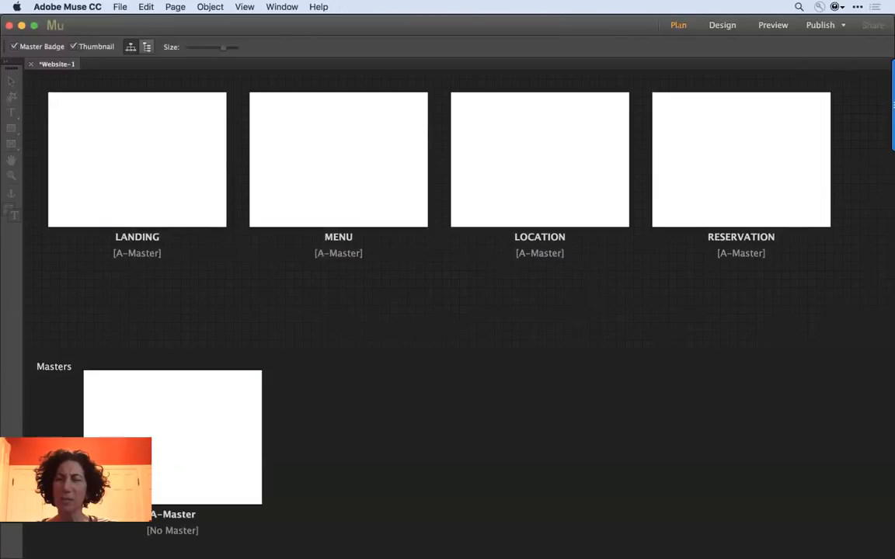
pyautogui.doubleClick(194, 412)
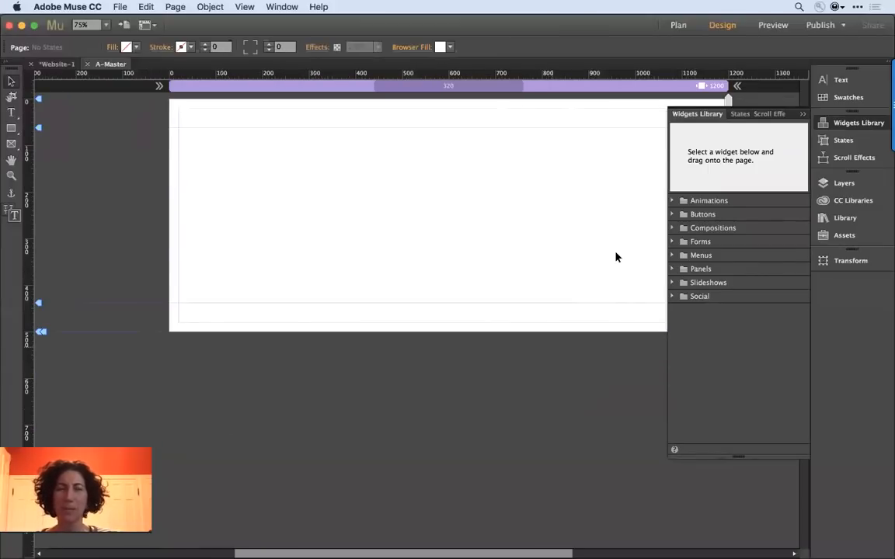
pyautogui.click(605, 165)
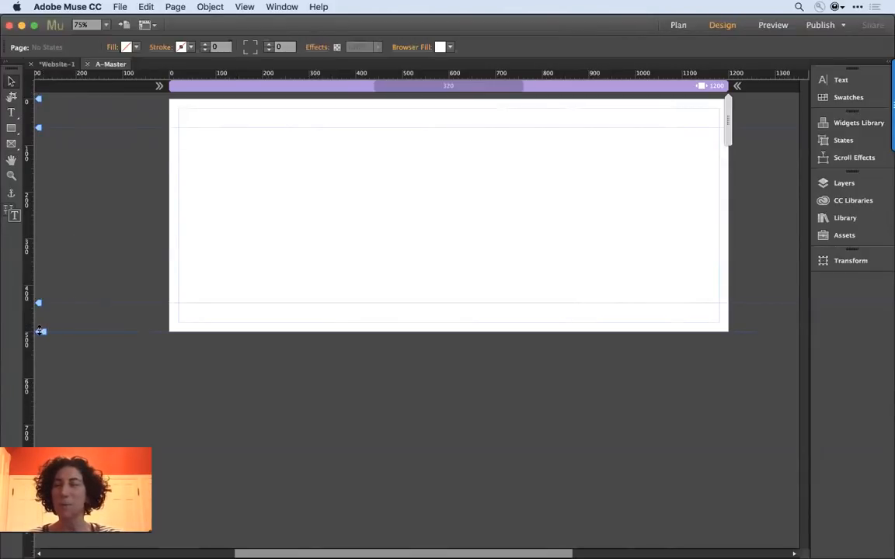
# - Lower the A-Master page's bottom edge to about 660 px, its footer guide to about 490 px and its header guide to about 75 px
pyautogui.moveTo(39, 331); pyautogui.dragTo(30, 419)
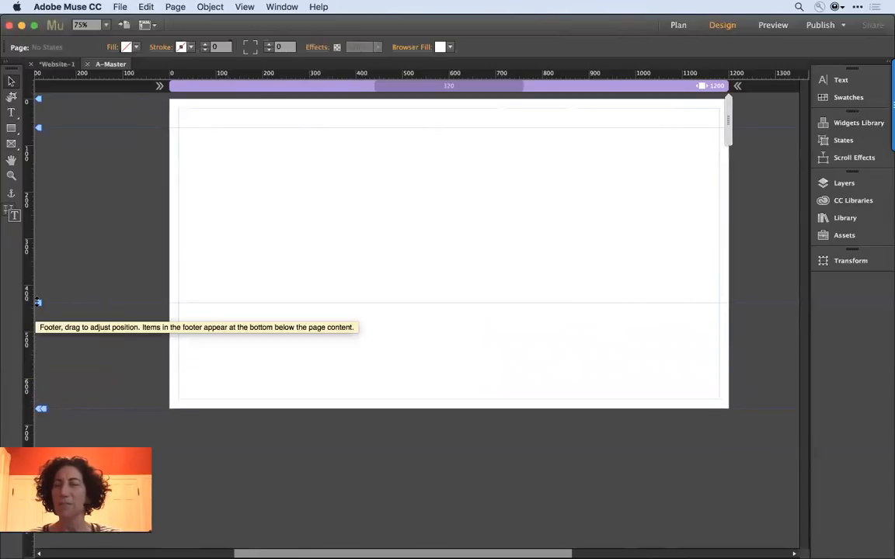
pyautogui.moveTo(45, 313)
pyautogui.mouseDown()
pyautogui.moveTo(41, 372)
pyautogui.moveTo(52, 295)
pyautogui.moveTo(40, 356)
pyautogui.moveTo(47, 327)
pyautogui.mouseUp()
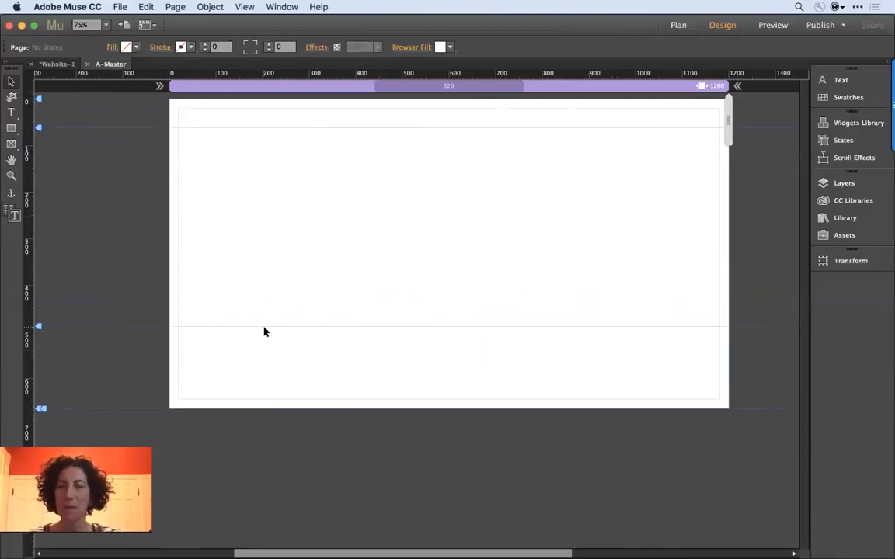
pyautogui.moveTo(38, 127); pyautogui.dragTo(38, 133)
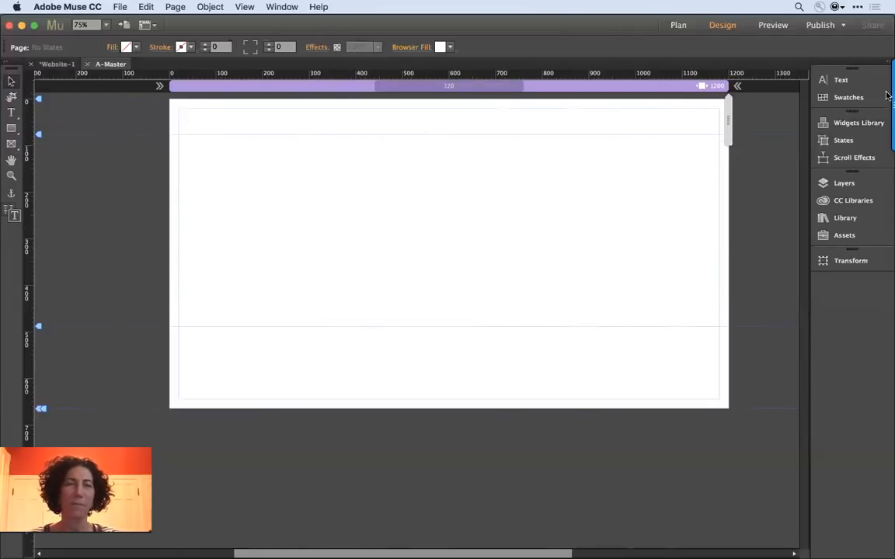
# - Insert a horizontal menu widget on the master page and move it into the right half of the header area
pyautogui.click(848, 129)
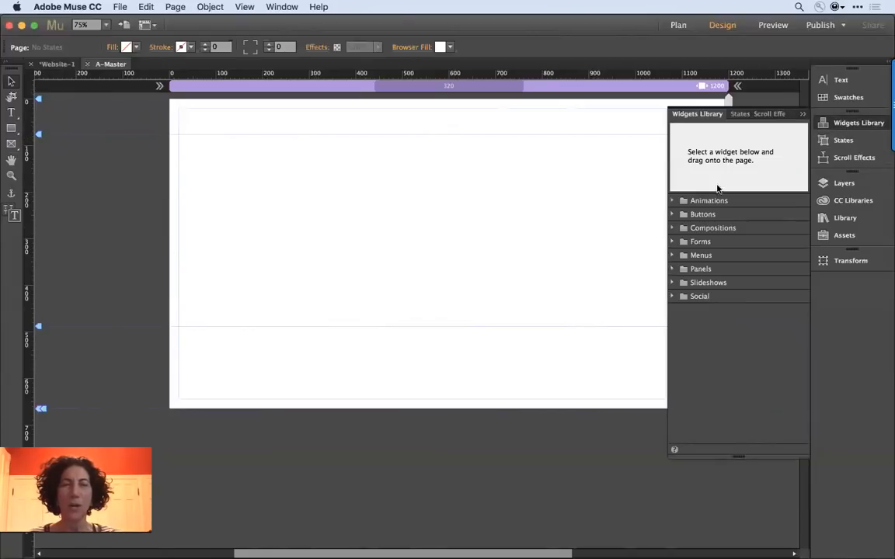
pyautogui.click(672, 255)
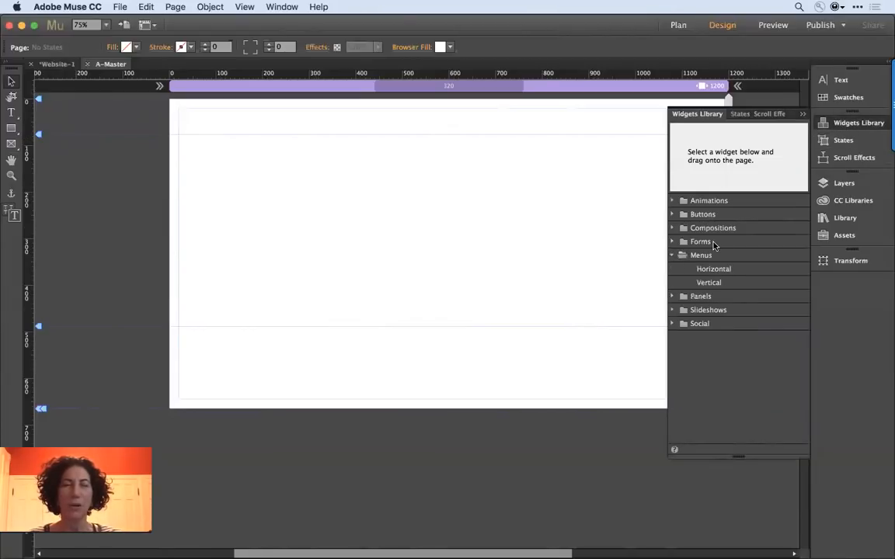
pyautogui.moveTo(711, 273); pyautogui.dragTo(421, 160)
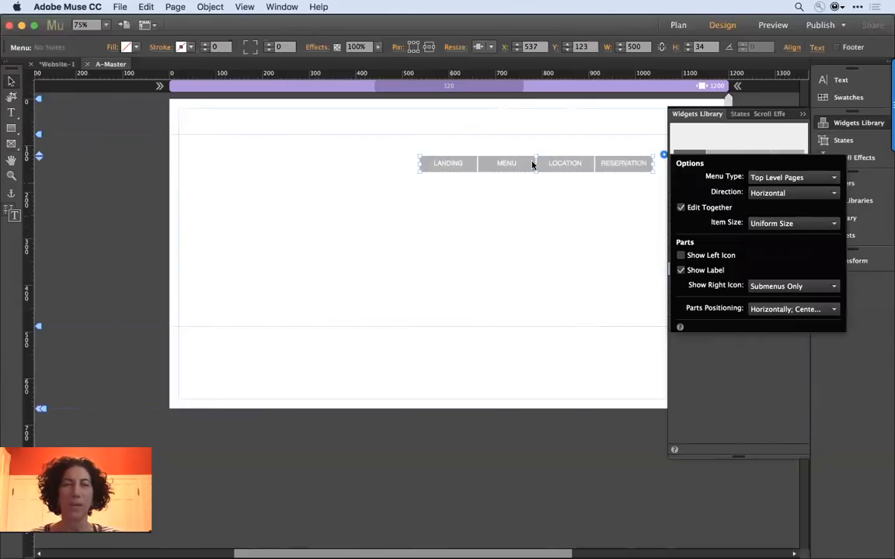
pyautogui.click(600, 230)
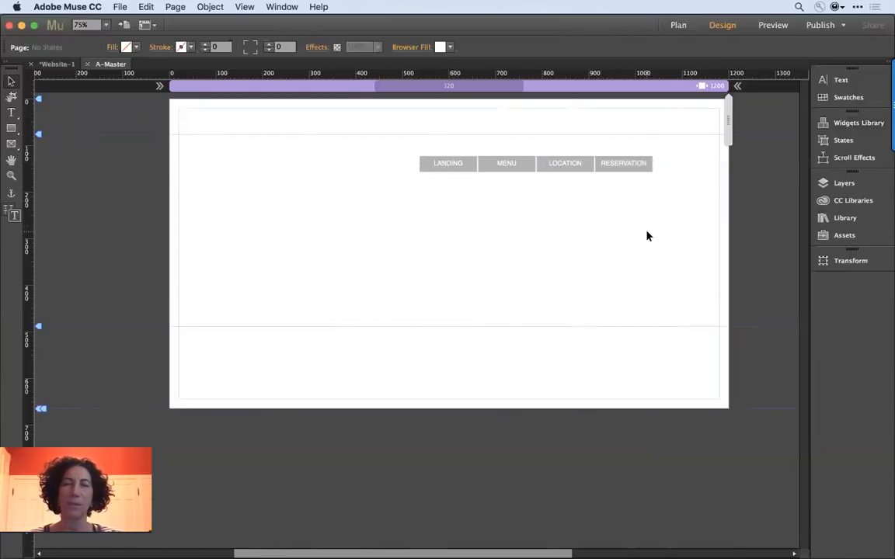
pyautogui.click(629, 169)
pyautogui.moveTo(629, 170); pyautogui.dragTo(659, 132)
pyautogui.click(631, 182)
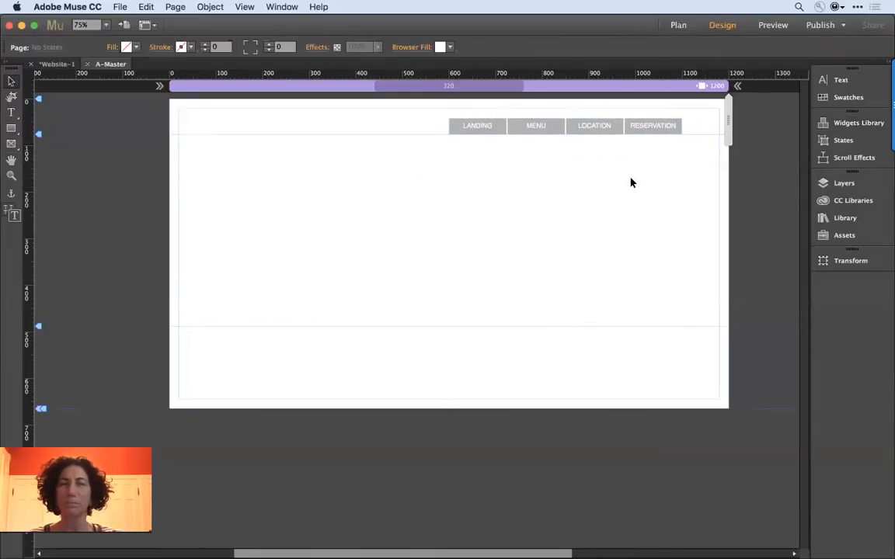
# - Check how the master's menu appears in the site plan and on the MENU page, and reopen A-Master
pyautogui.click(87, 64)
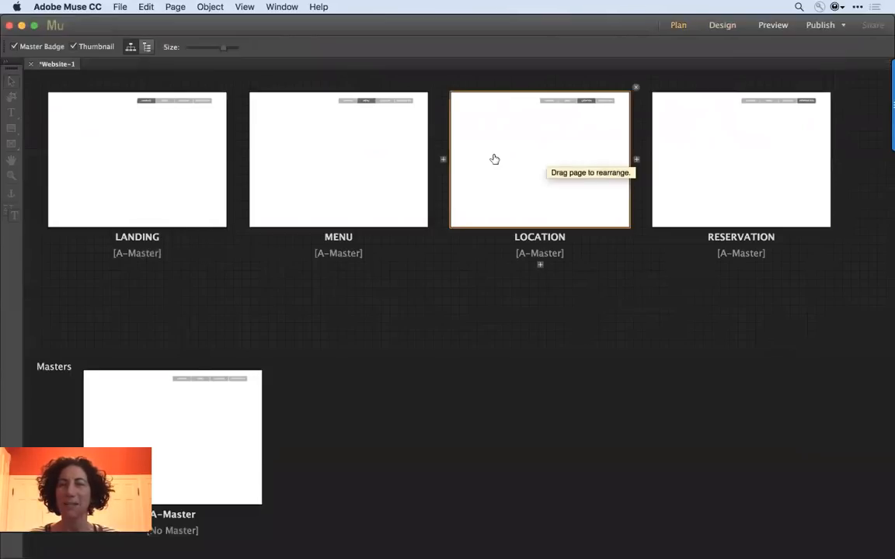
pyautogui.doubleClick(369, 152)
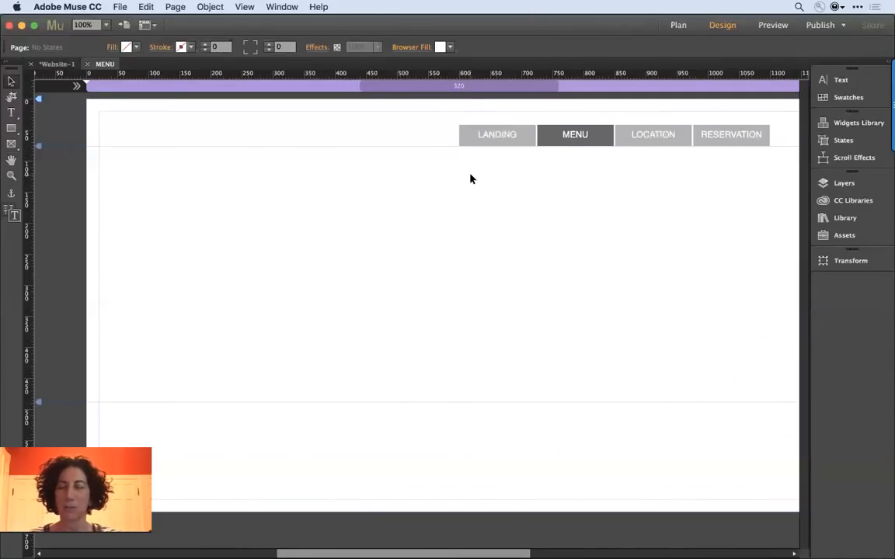
pyautogui.press('super+m')
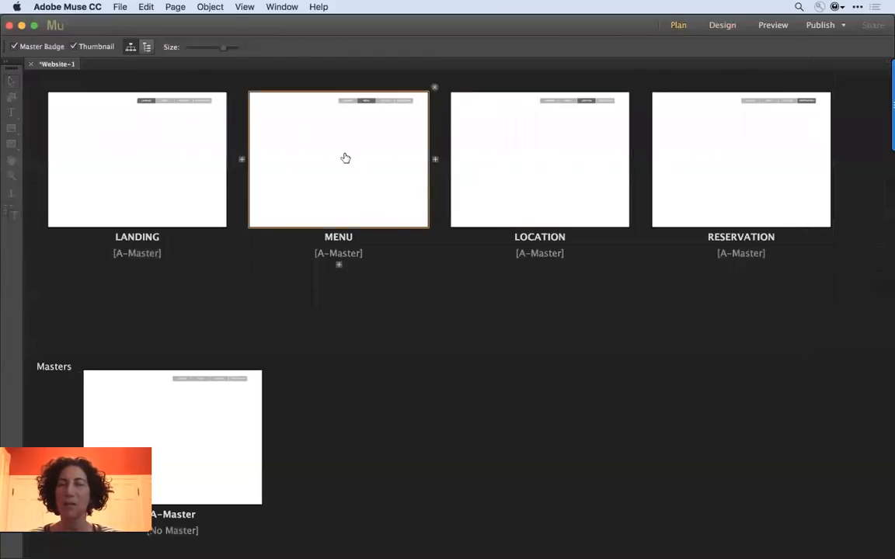
pyautogui.doubleClick(182, 423)
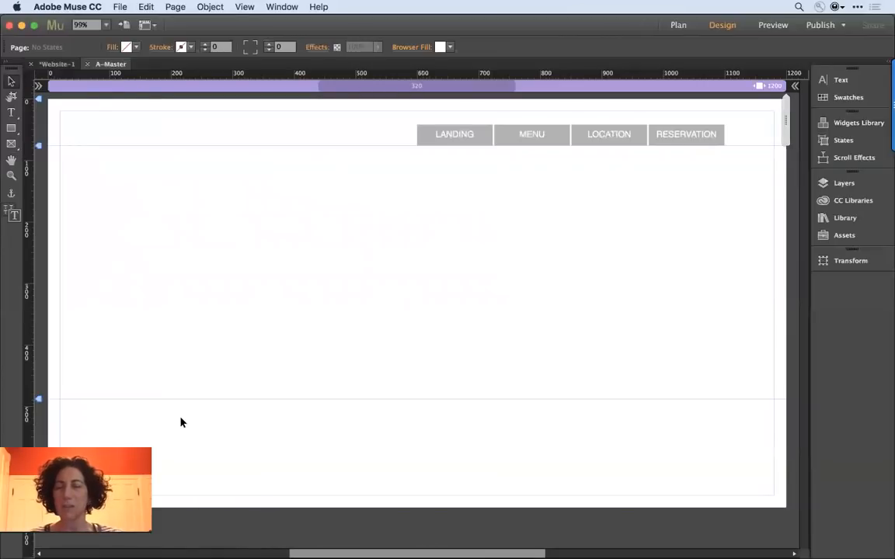
# - Switch to Chrome, close the Kahve logo's font details and inspect the MENU link's font with WhatFont
pyautogui.press('super+Tab')
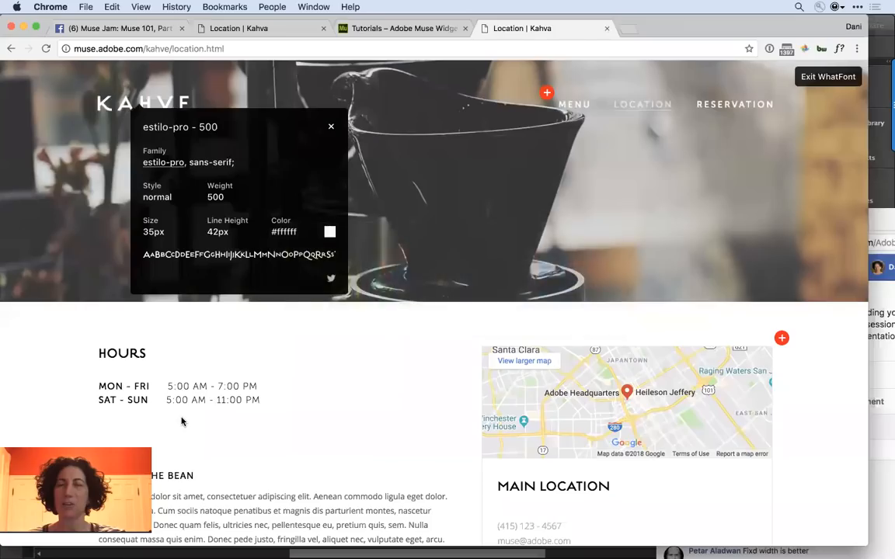
pyautogui.click(331, 126)
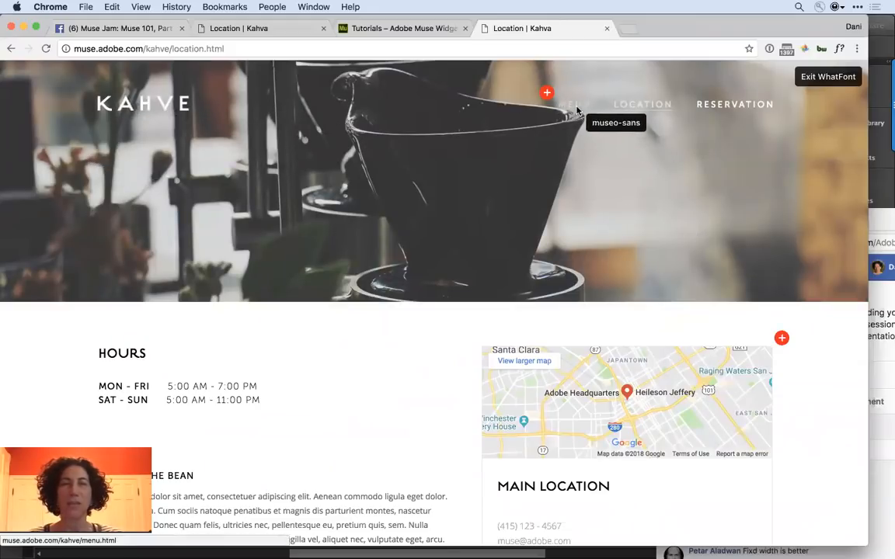
# - Back in Adobe Muse, lower the header guide to about 135 px and draw a full-height header rectangle that stretches to browser width
pyautogui.press('super+Tab')
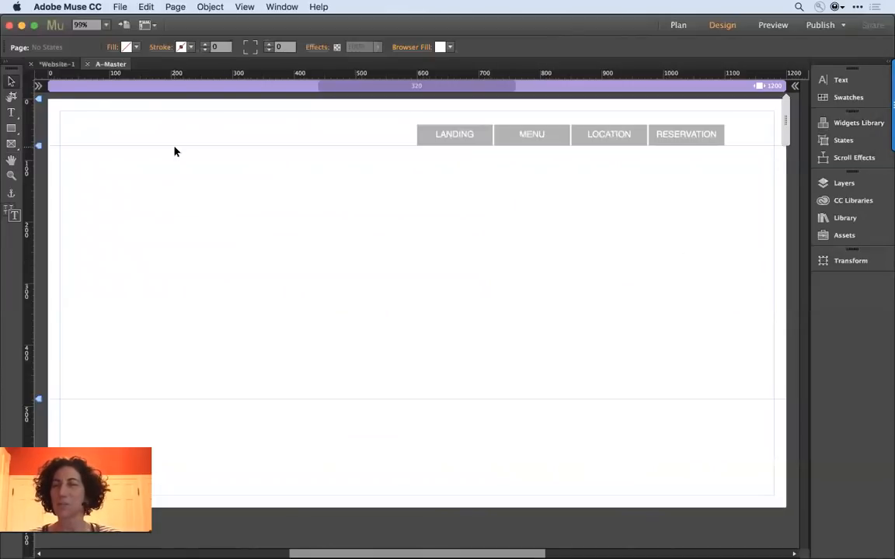
pyautogui.moveTo(38, 145); pyautogui.dragTo(37, 181)
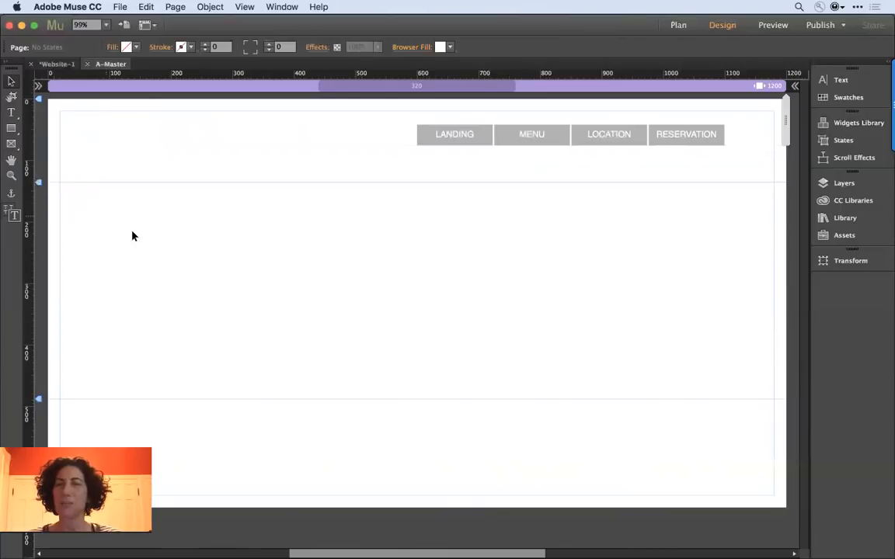
pyautogui.click(11, 128)
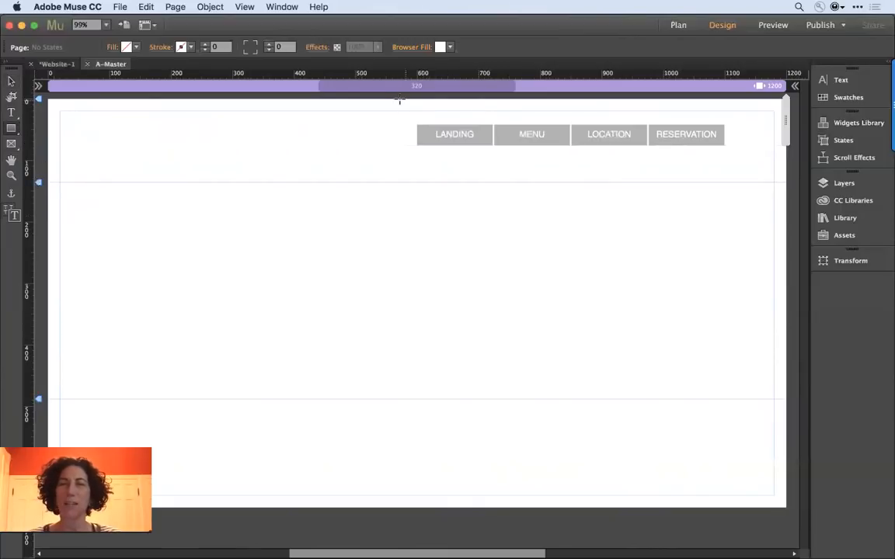
pyautogui.moveTo(395, 99); pyautogui.dragTo(418, 182)
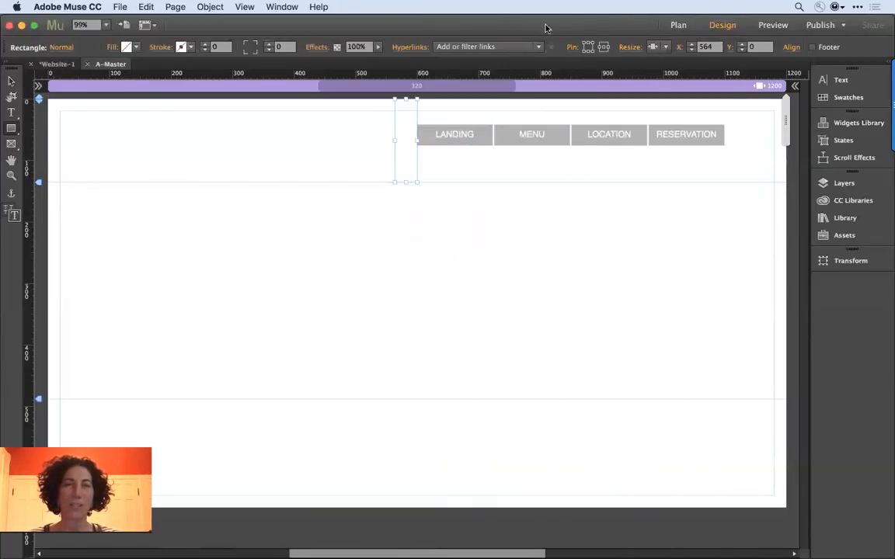
pyautogui.click(652, 47)
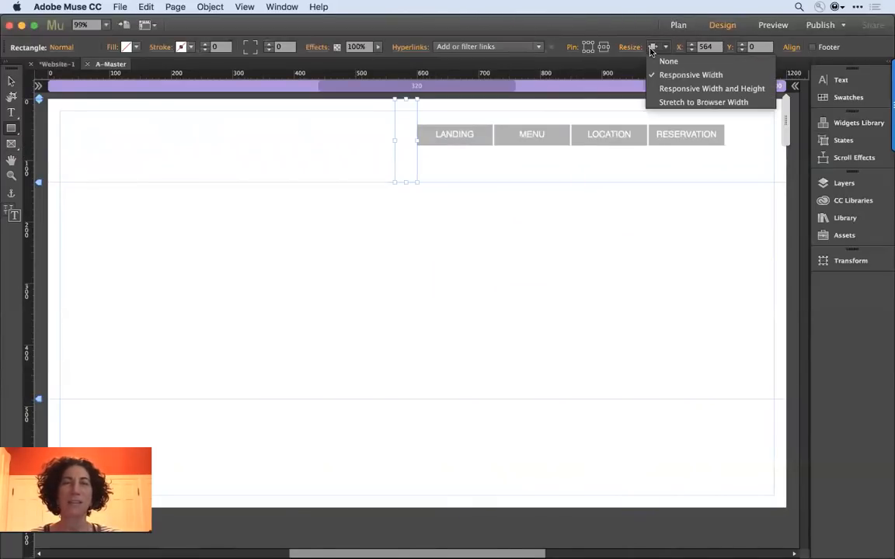
pyautogui.click(671, 102)
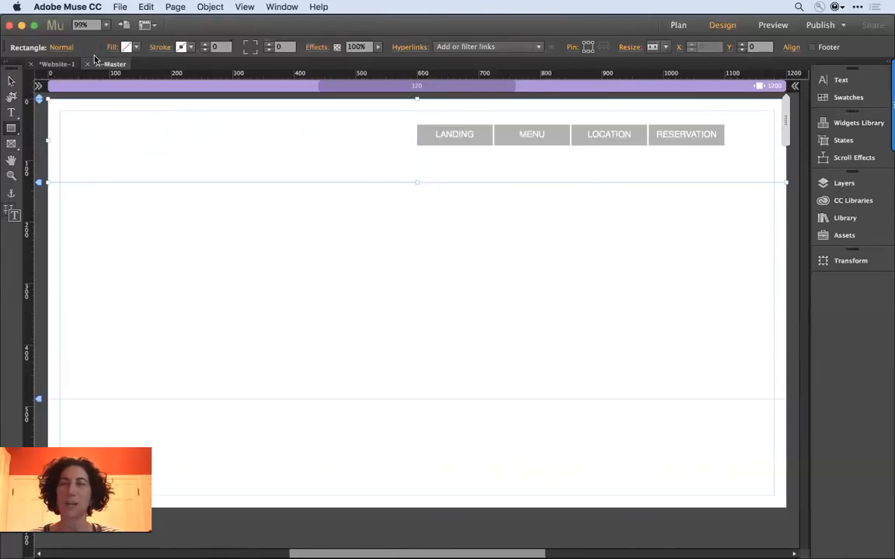
# - Fill the header rectangle with light gray D6D6D6 by setting its HSB brightness to 84%
pyautogui.click(125, 48)
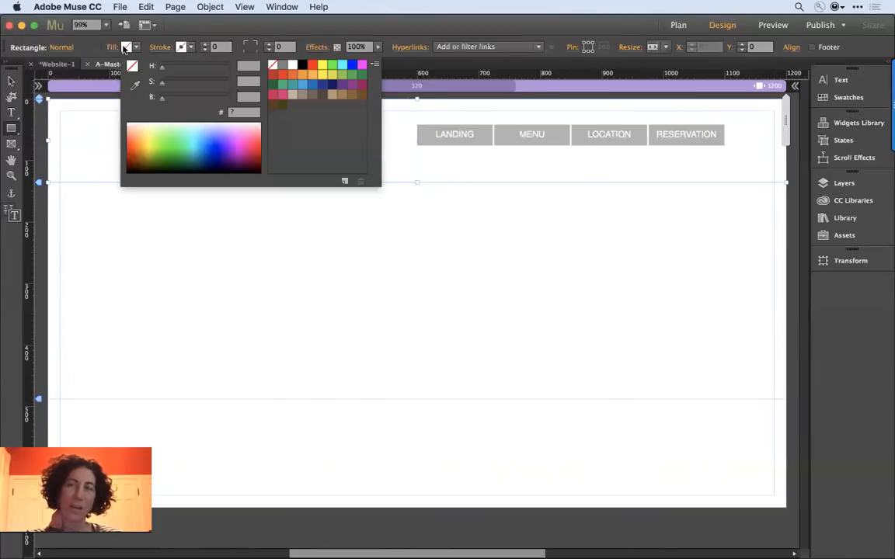
pyautogui.click(283, 66)
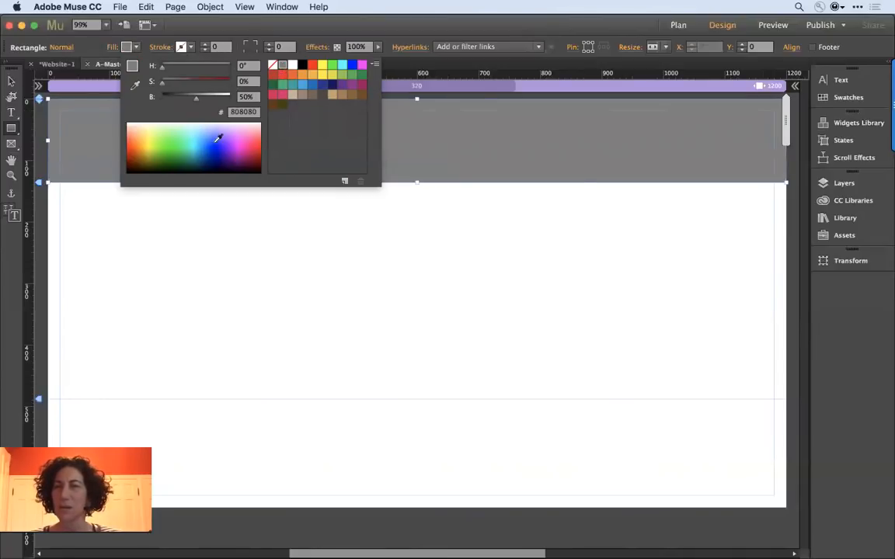
pyautogui.click(374, 63)
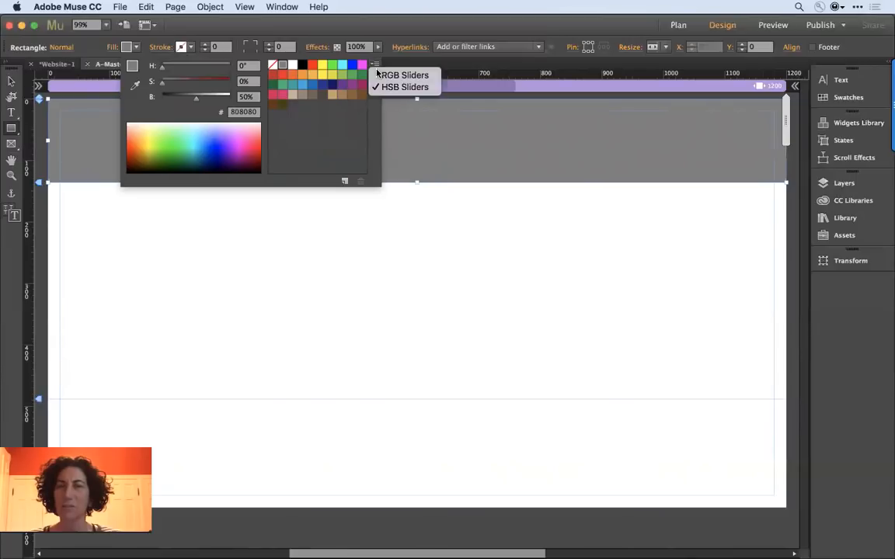
pyautogui.click(400, 76)
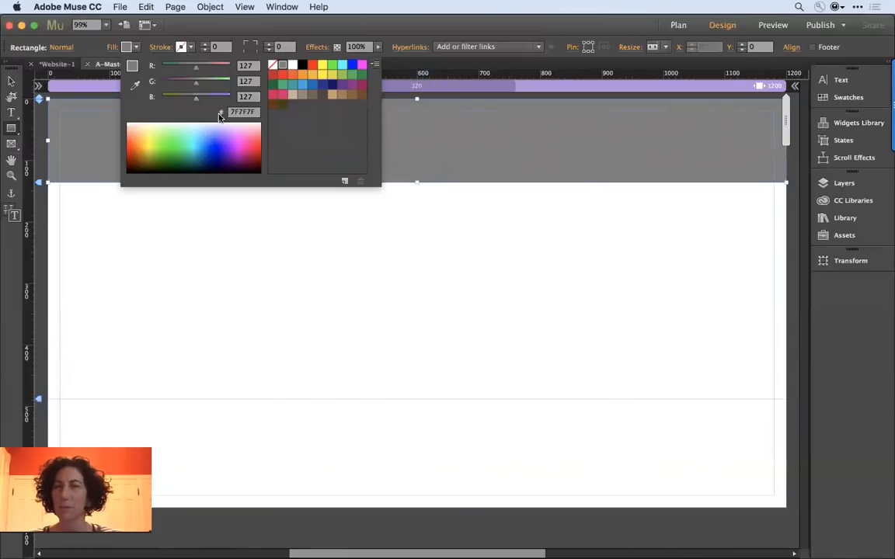
pyautogui.click(373, 64)
pyautogui.click(400, 85)
pyautogui.moveTo(195, 98); pyautogui.dragTo(220, 98)
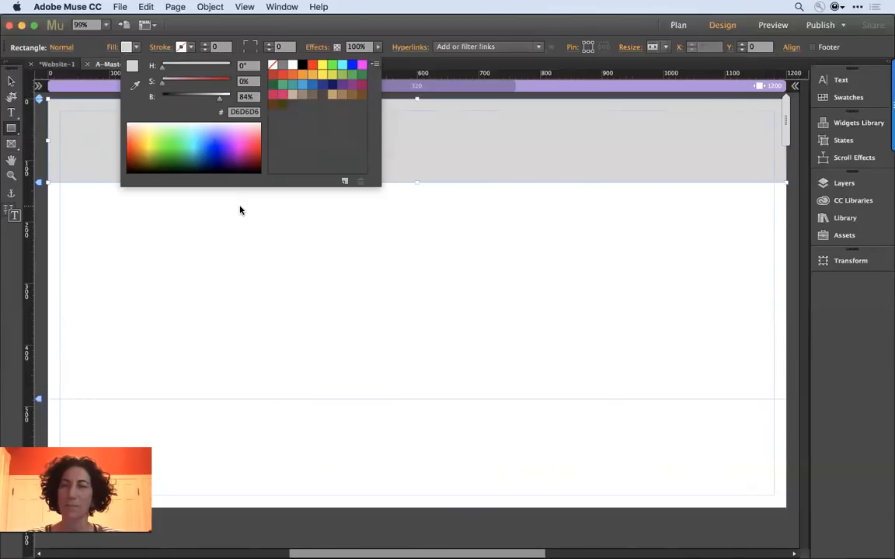
pyautogui.click(239, 205)
# - Send the gray header rectangle to the back, behind the menu
pyautogui.press('v')
pyautogui.click(361, 163)
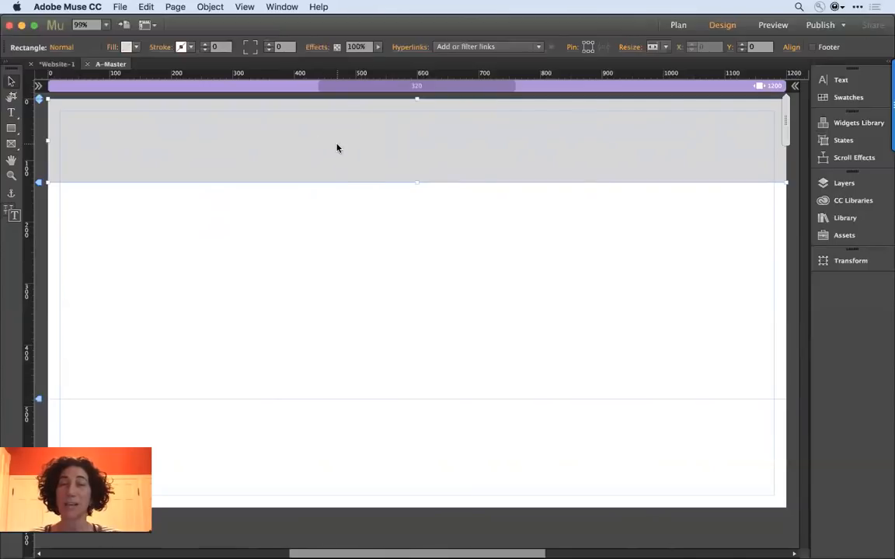
pyautogui.rightClick(337, 147)
pyautogui.moveTo(427, 246)
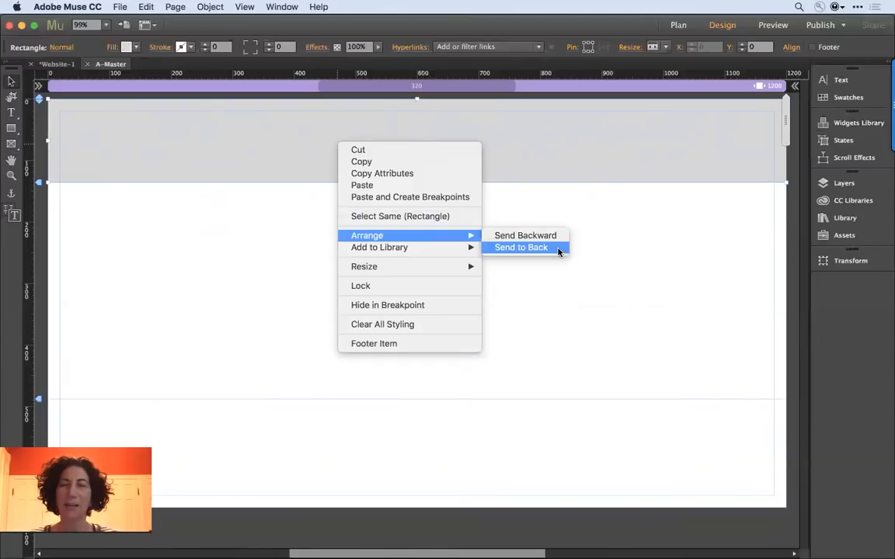
pyautogui.click(558, 251)
pyautogui.click(511, 207)
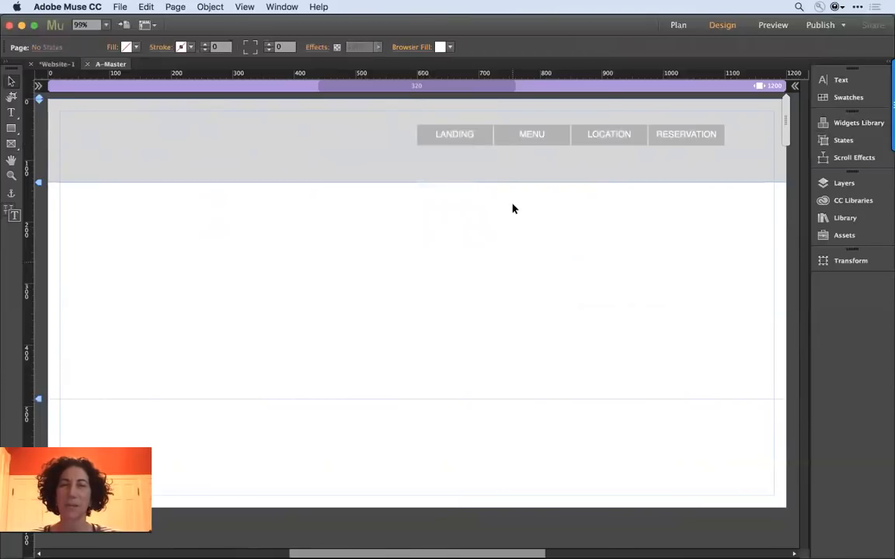
# - Expand Layer 1 in the layer list to examine the stacking order of the menu and the header rectangle
pyautogui.click(481, 141)
pyautogui.click(466, 239)
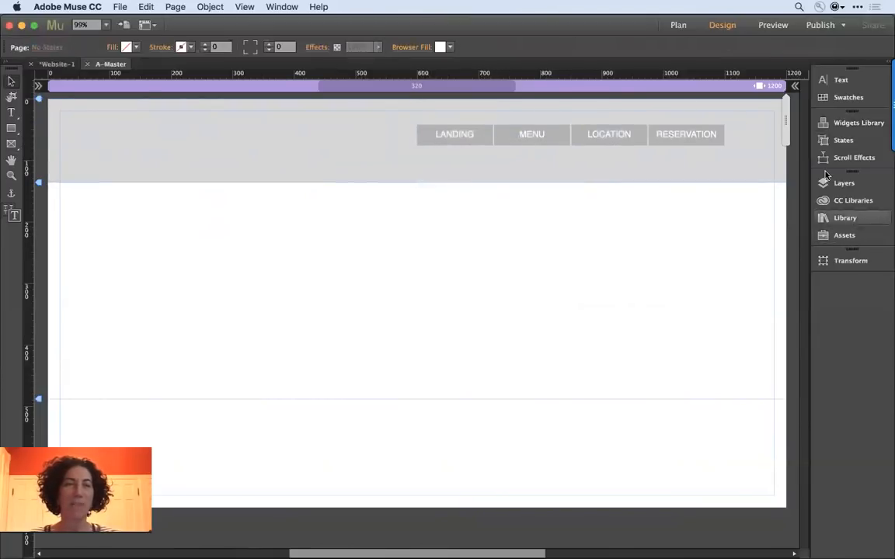
pyautogui.click(844, 183)
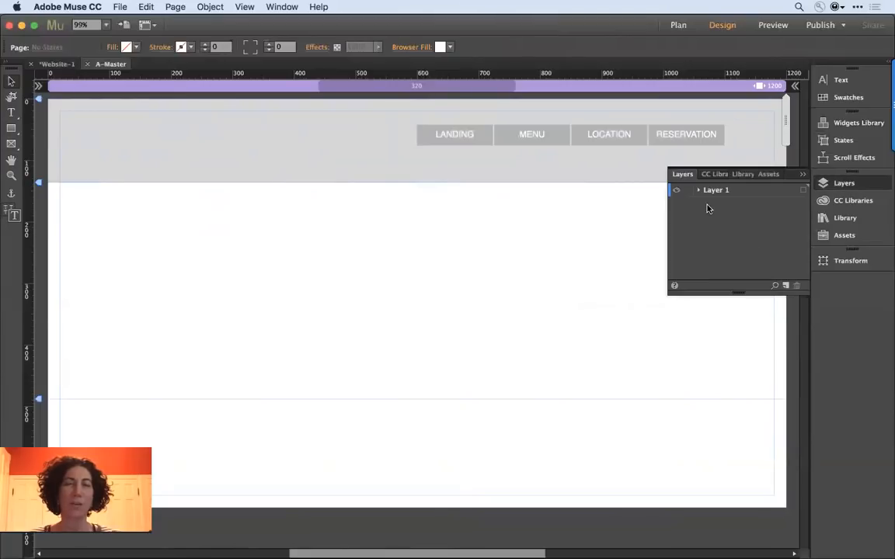
pyautogui.click(699, 191)
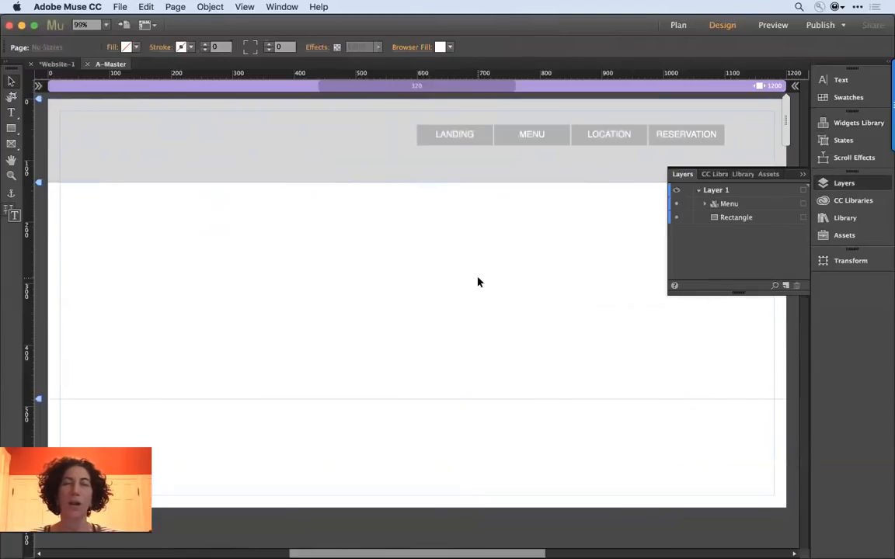
pyautogui.click(802, 174)
pyautogui.click(530, 145)
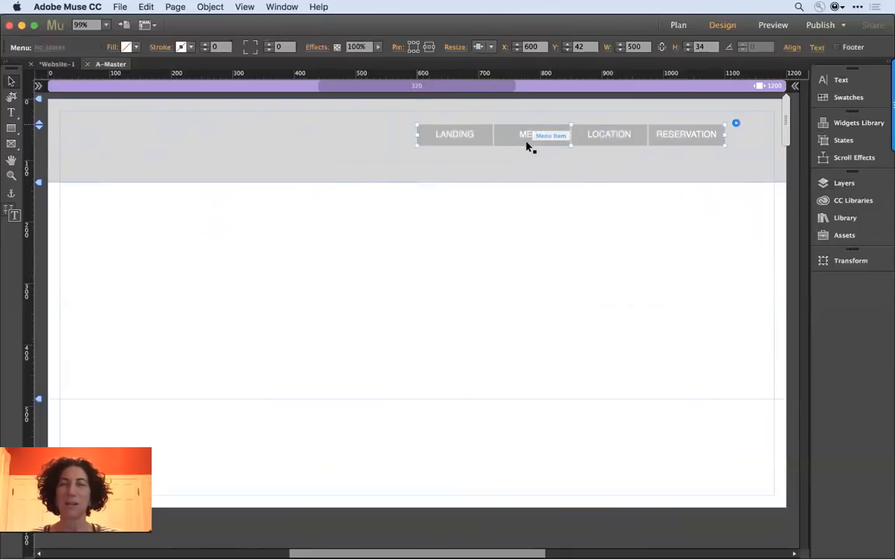
pyautogui.click(519, 235)
pyautogui.click(507, 142)
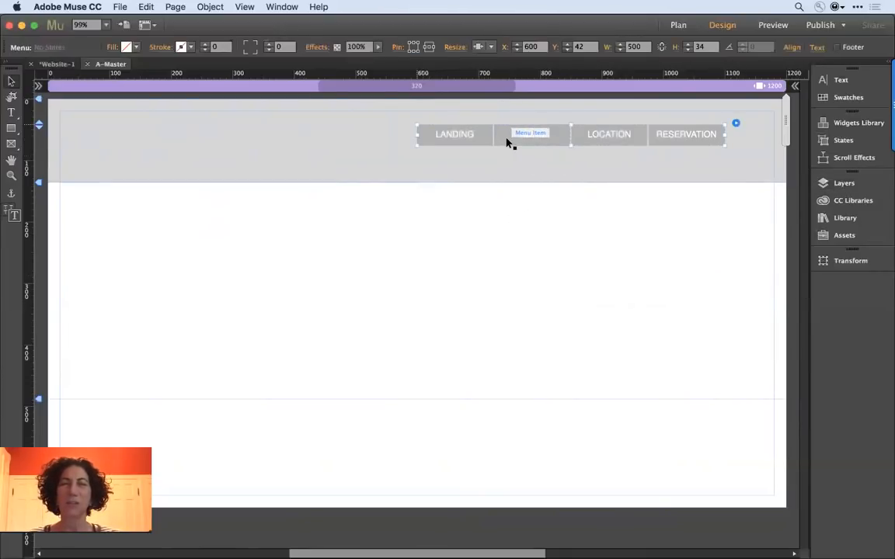
pyautogui.click(510, 277)
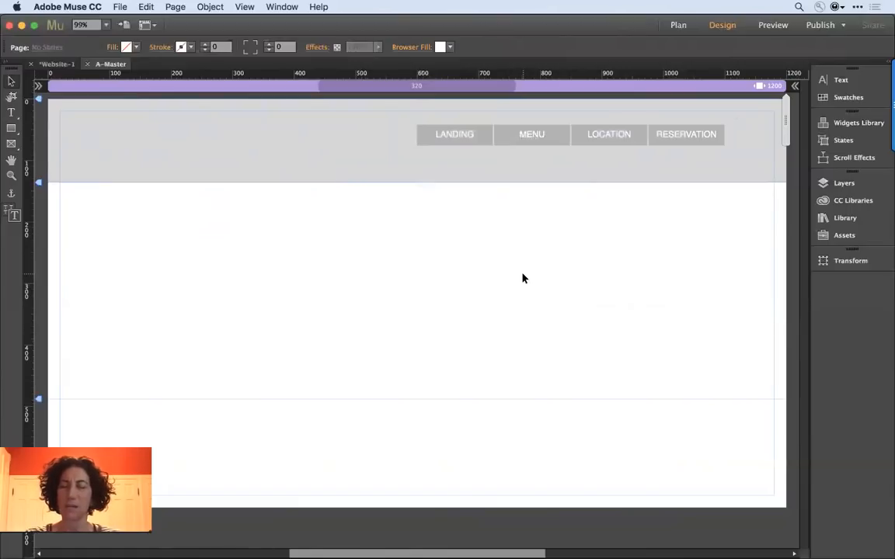
# - Switch to Chrome, inspect the font of the Kahve page's MENU link with WhatFont, and return to Adobe Muse
pyautogui.press('super+Tab')
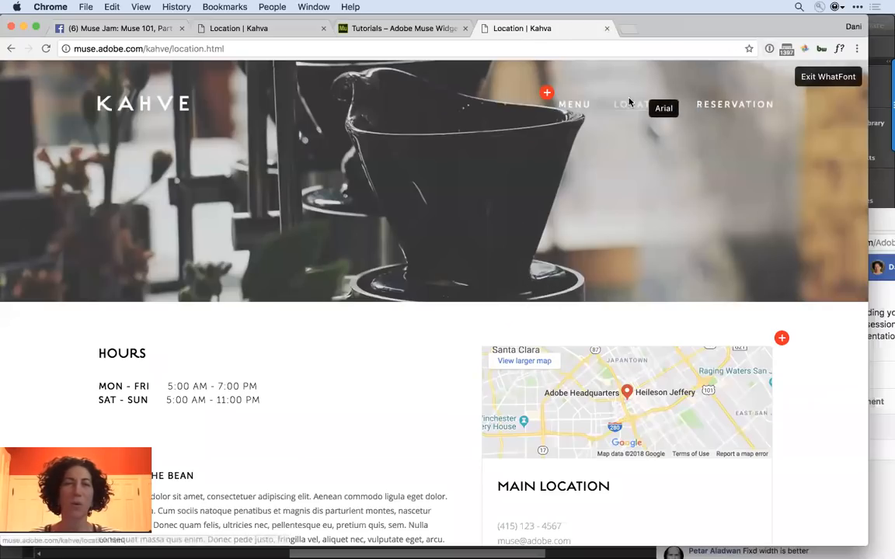
pyautogui.click(572, 108)
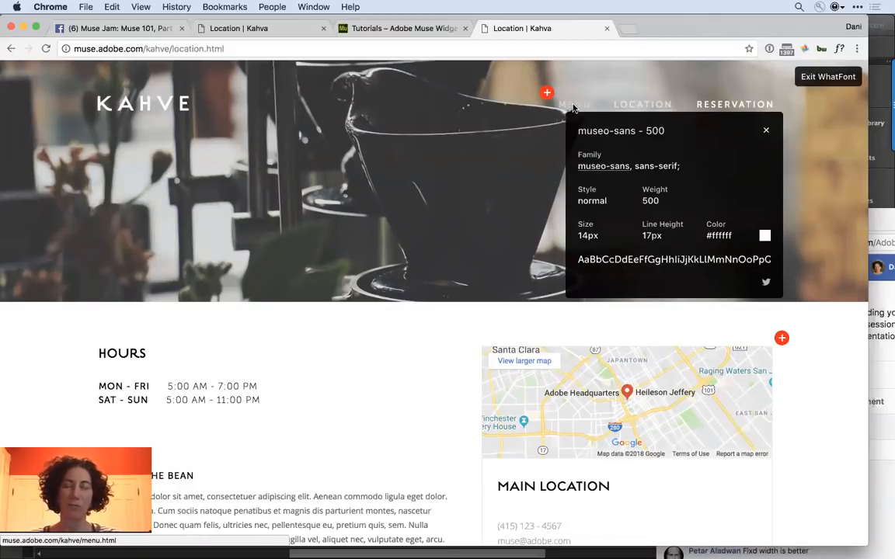
pyautogui.press('super+Tab')
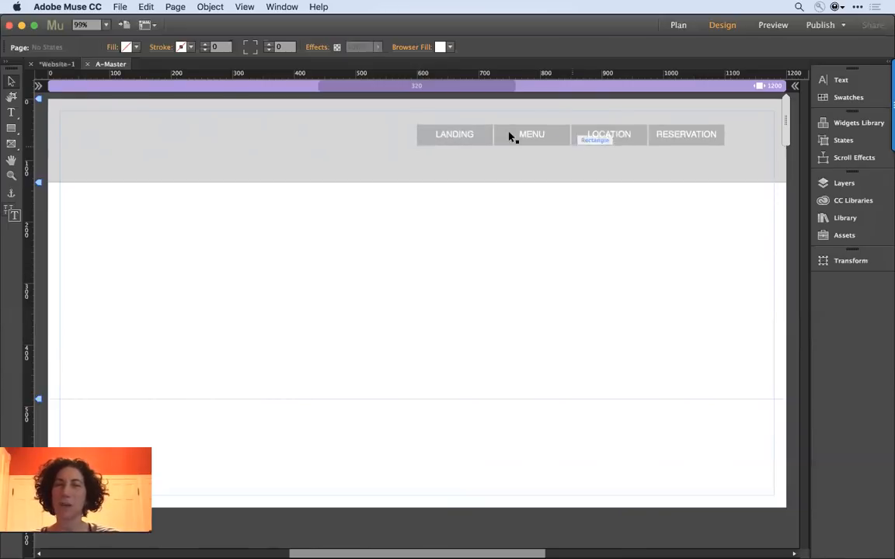
# - Open the Add Web Fonts library for the menu's text and look through the Typekit and Edge Web Fonts collections
pyautogui.click(451, 133)
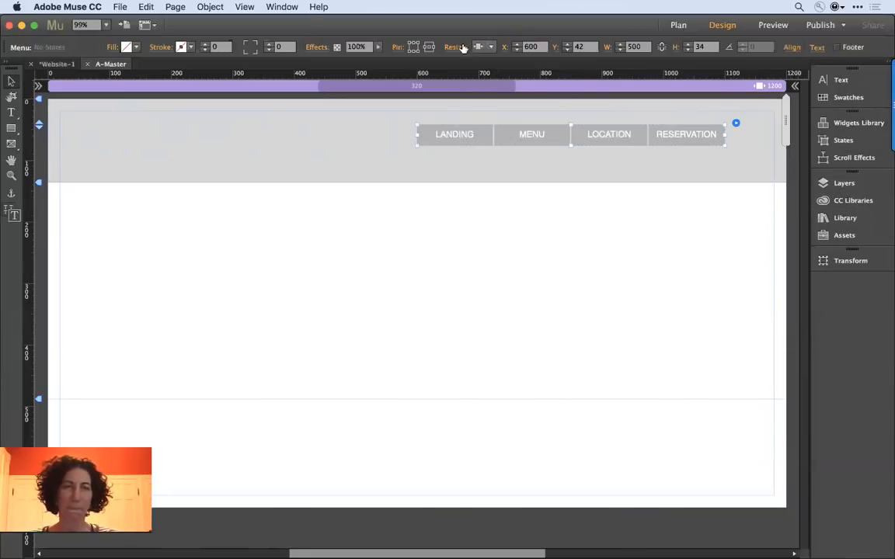
pyautogui.click(822, 80)
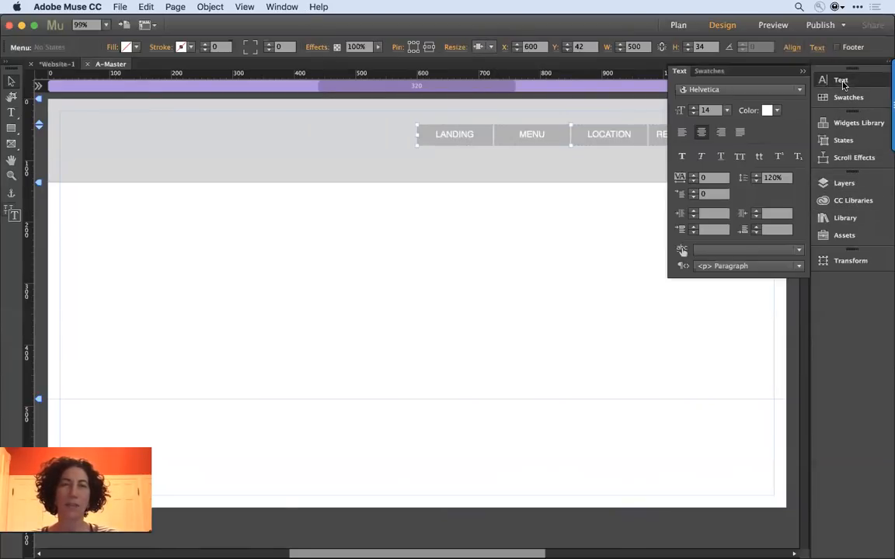
pyautogui.click(751, 90)
pyautogui.scroll(2, 684, 163)
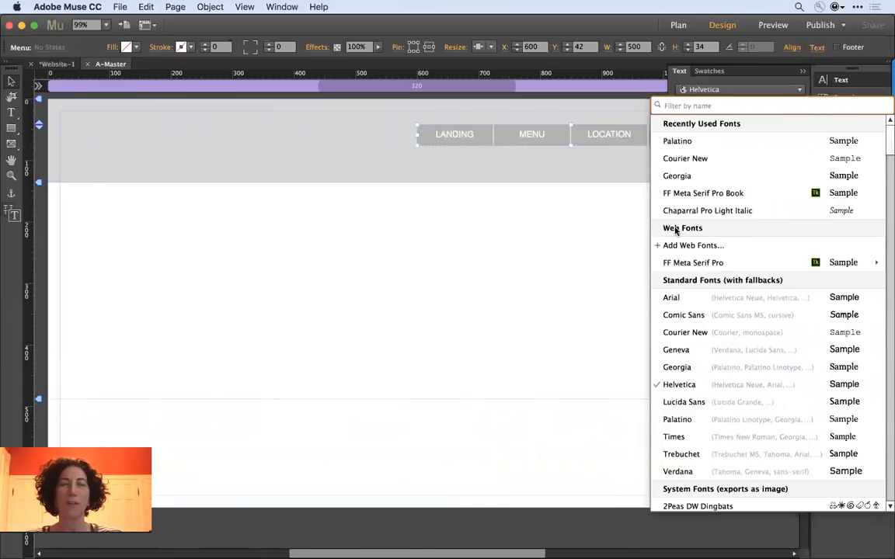
pyautogui.click(692, 245)
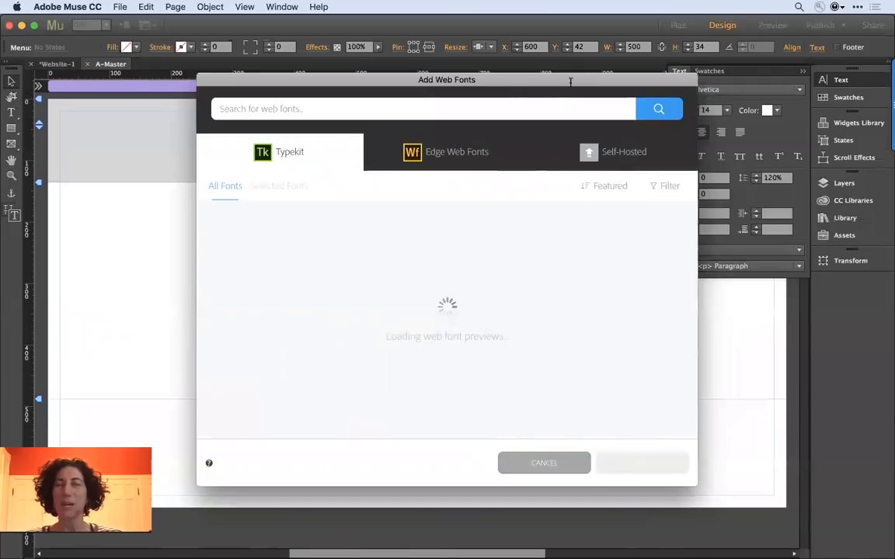
pyautogui.moveTo(501, 74); pyautogui.dragTo(454, 55)
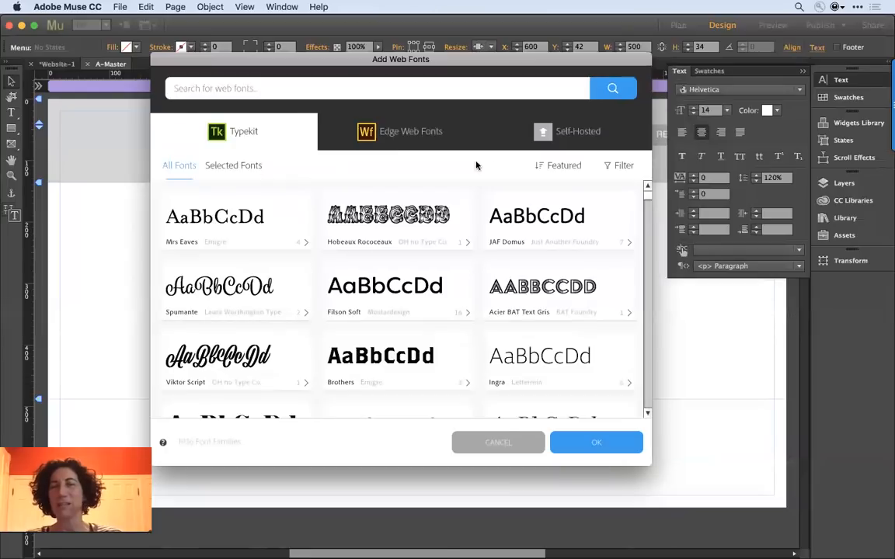
pyautogui.click(416, 133)
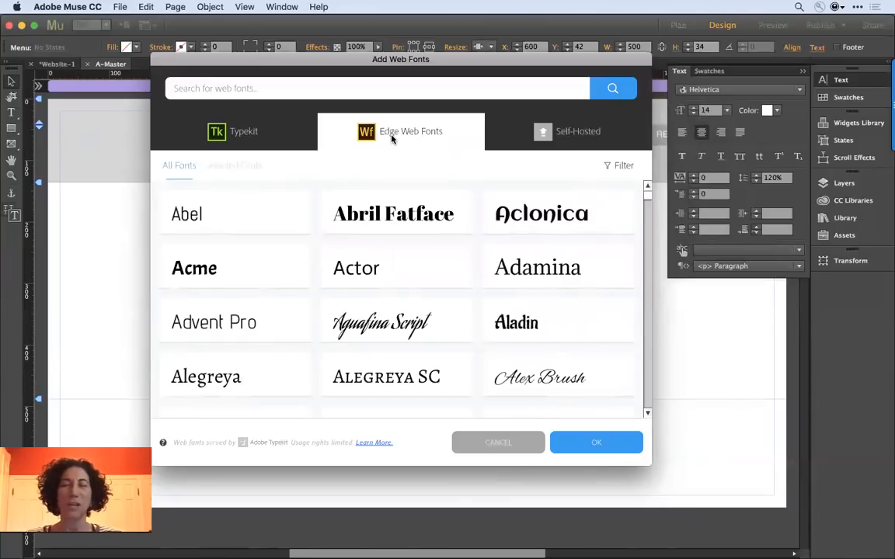
pyautogui.click(243, 130)
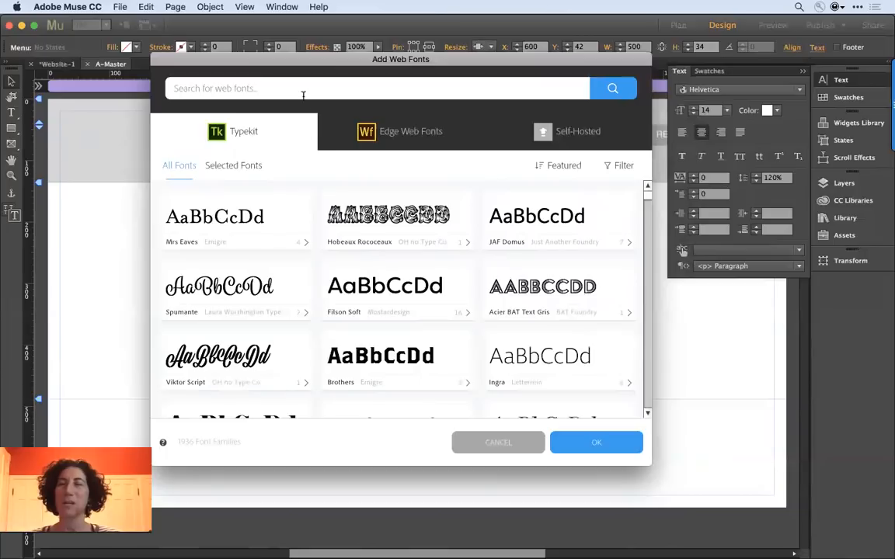
# - Search the Typekit fonts for "mus", examine the weights of Museo Sans Condensed, and close the font library
pyautogui.click(257, 88)
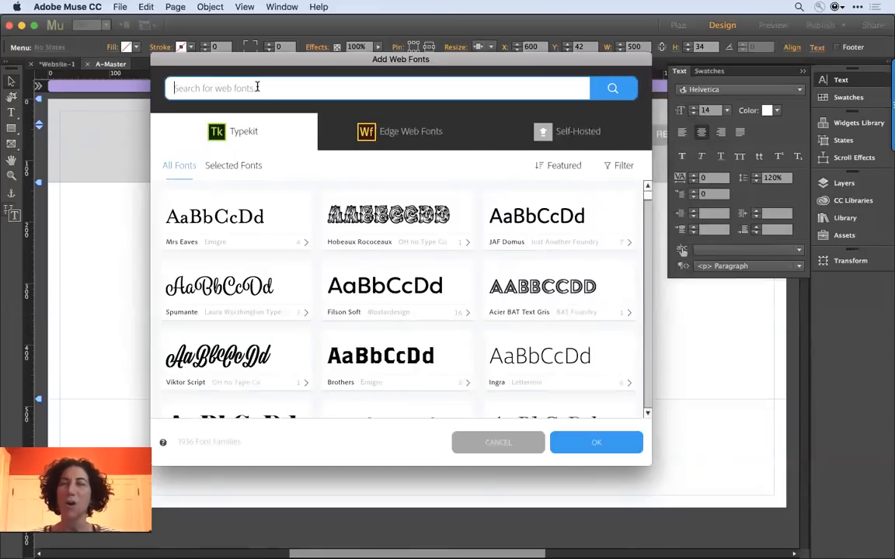
pyautogui.write('mue')
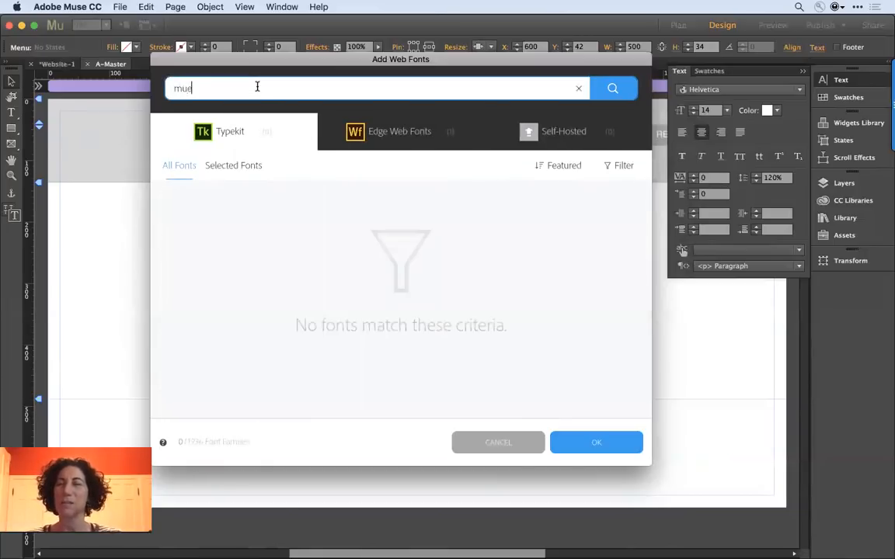
pyautogui.press('BackSpace')
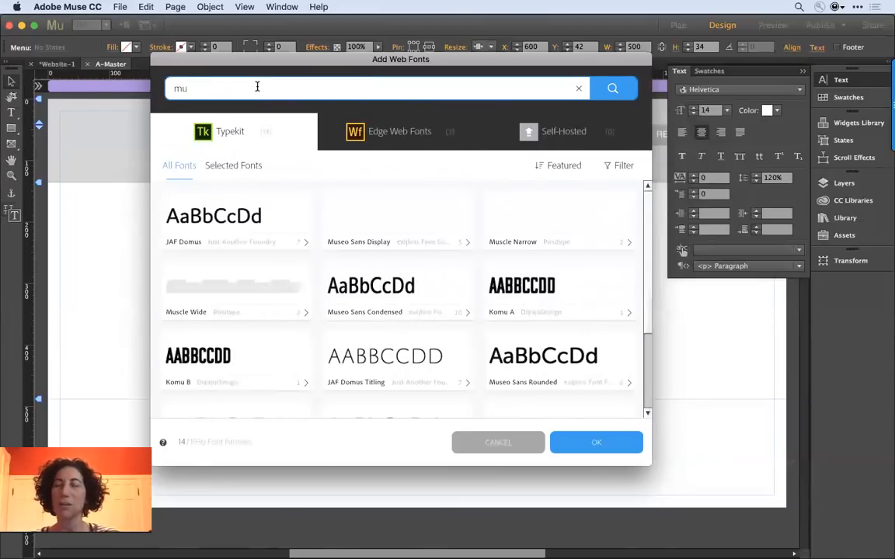
pyautogui.write('s')
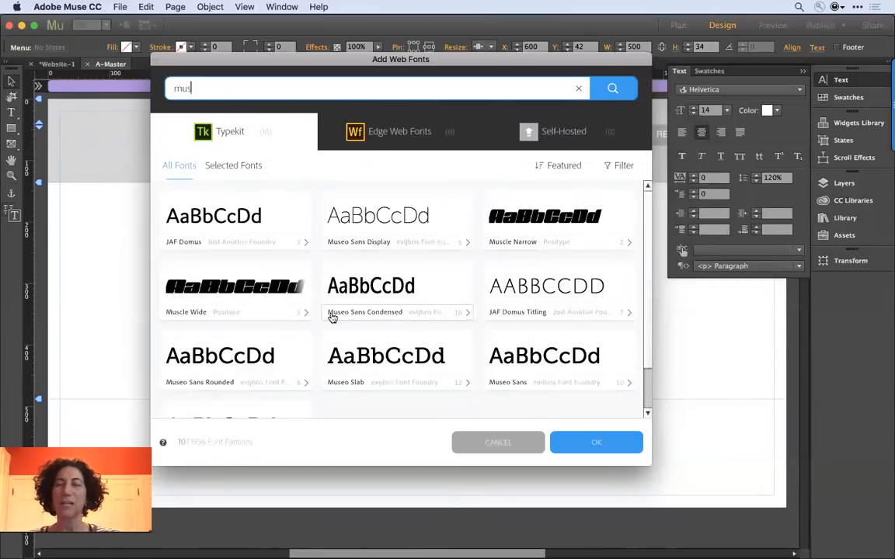
pyautogui.click(457, 314)
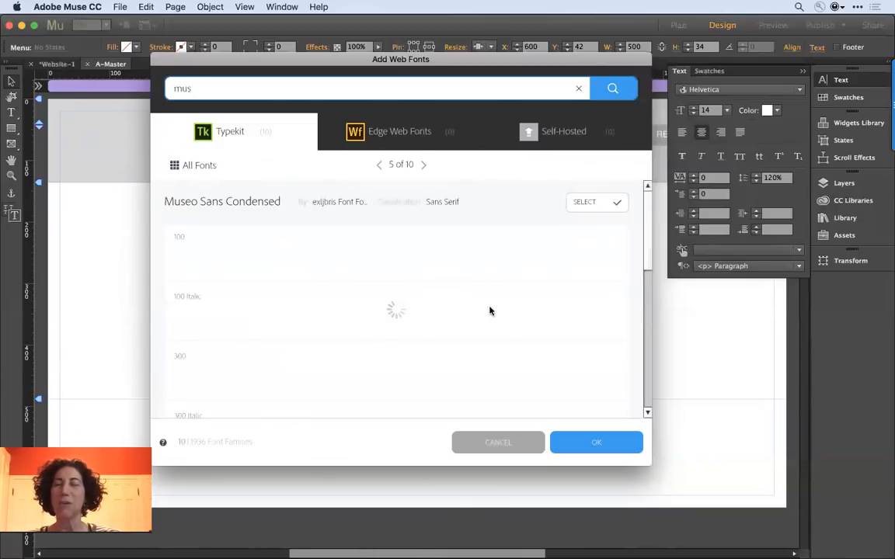
pyautogui.scroll(-5, 489, 311)
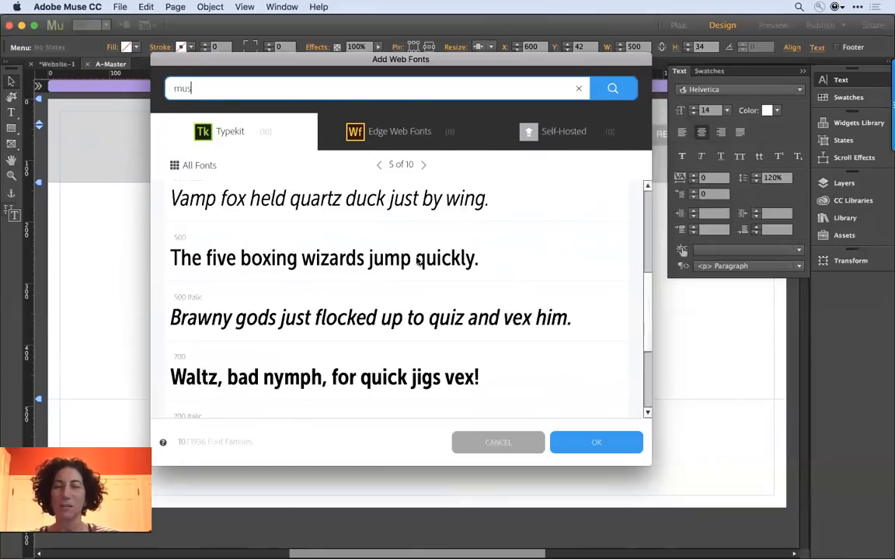
pyautogui.click(591, 443)
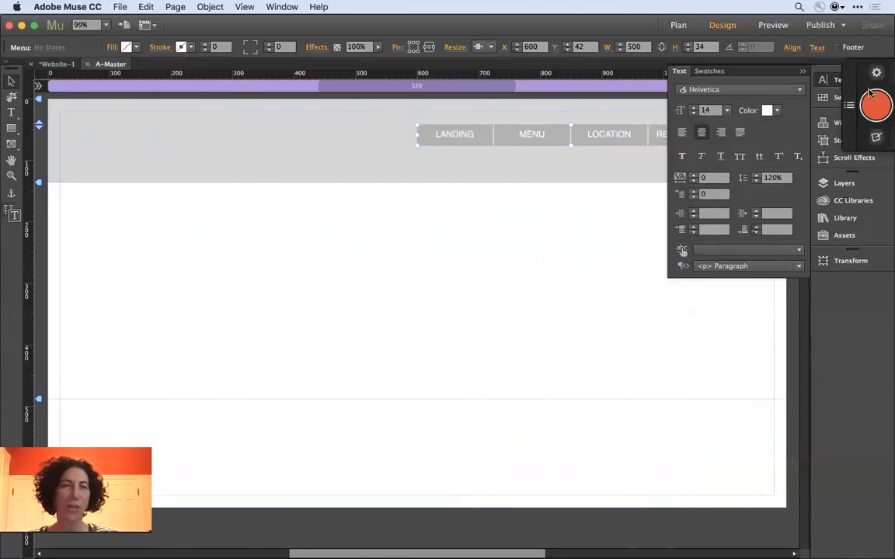
# - Search the web font library for "mus" and add the Typekit family Museo Sans Condensed to the site's web fonts
pyautogui.click(734, 90)
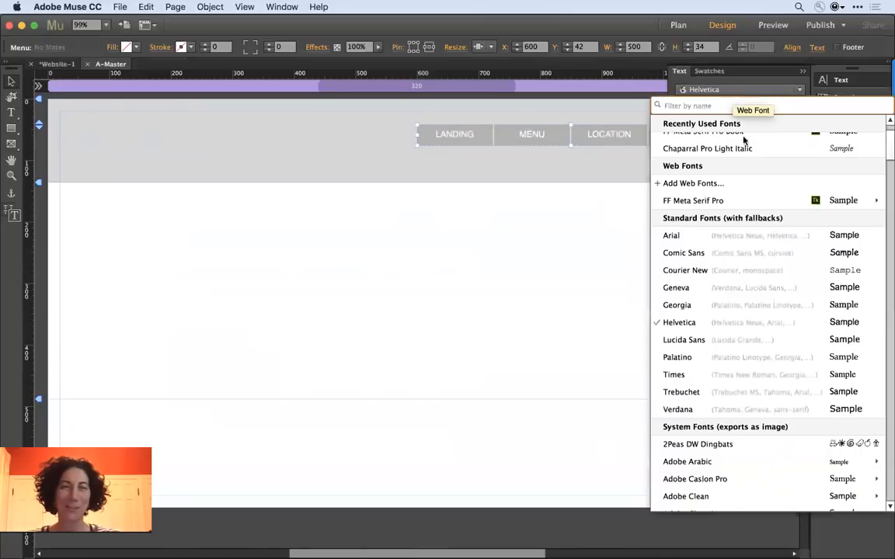
pyautogui.click(692, 183)
pyautogui.click(267, 110)
pyautogui.write('mus')
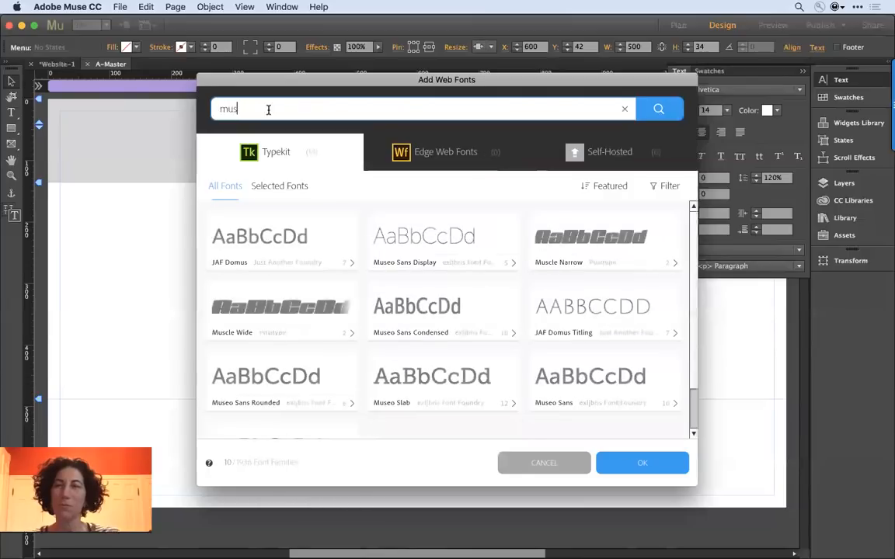
pyautogui.click(509, 293)
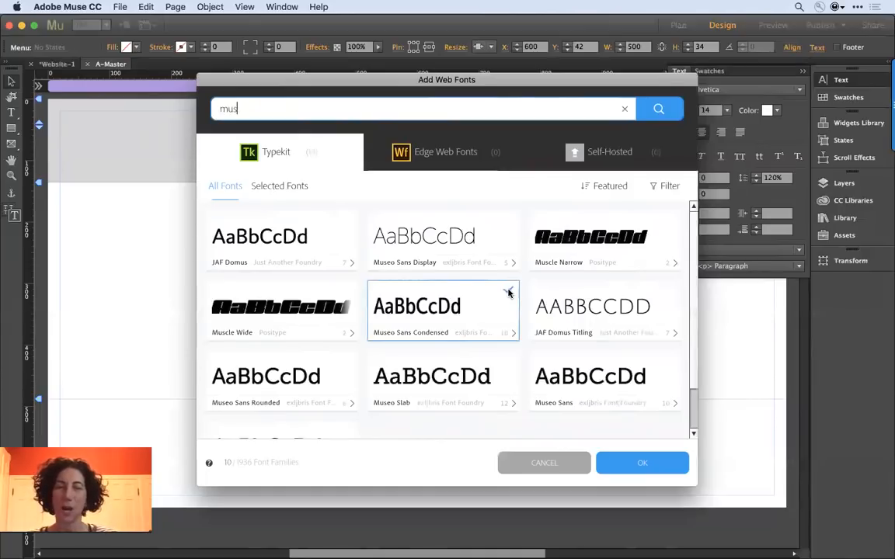
pyautogui.click(665, 464)
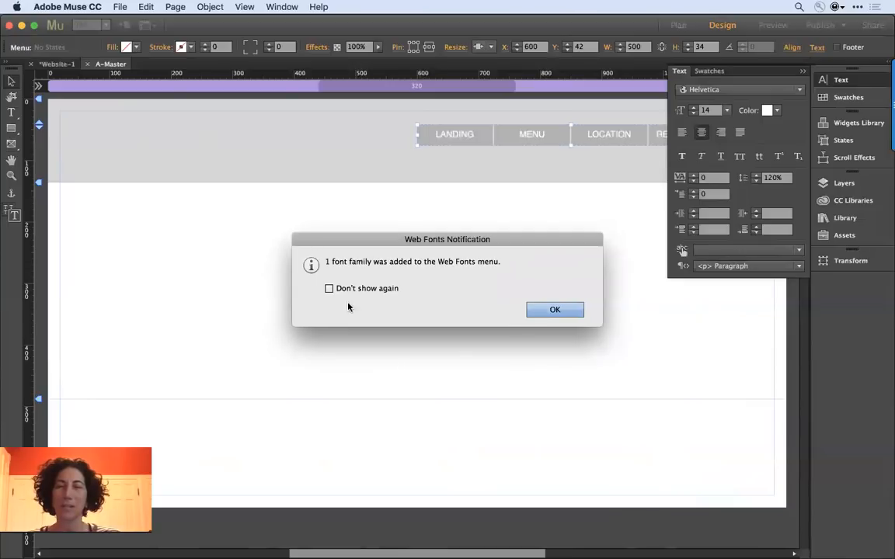
pyautogui.click(541, 314)
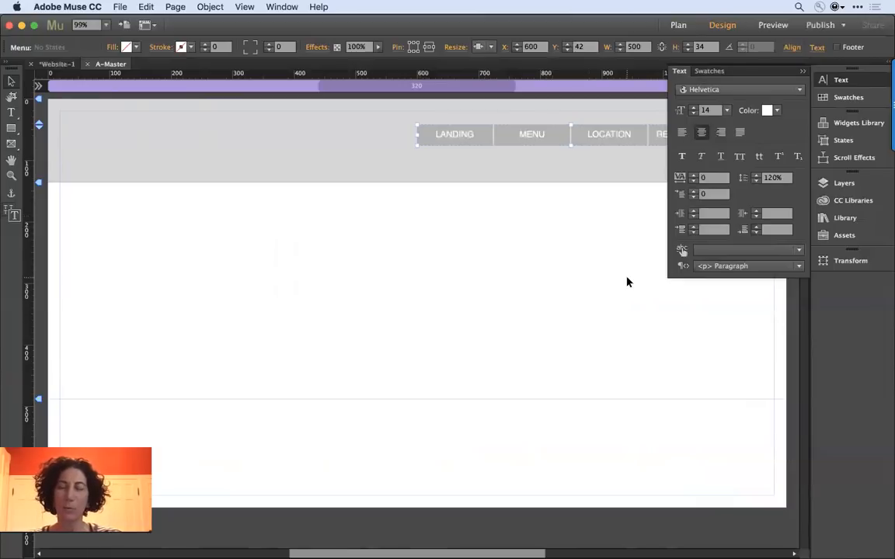
# - Select the LANDING menu item and examine its Normal, Rollover, Mouse Down and Active states
pyautogui.press('super+minus')
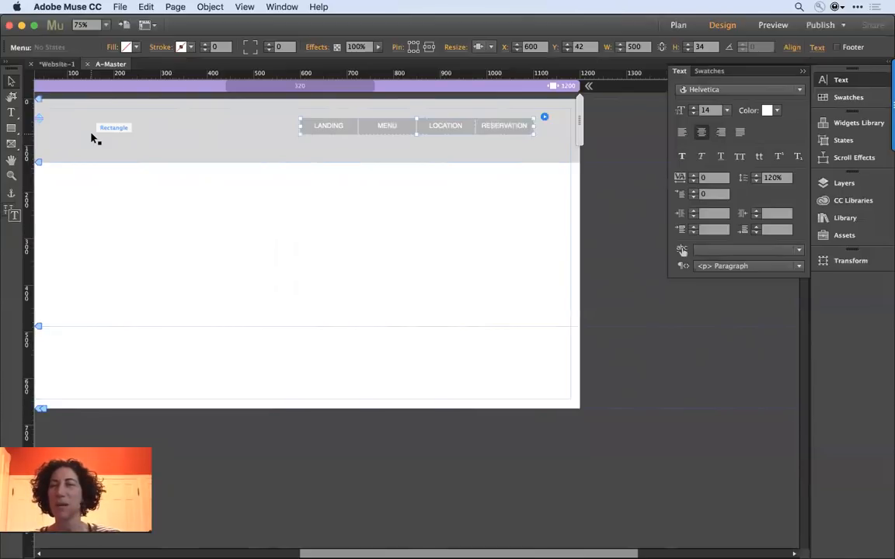
pyautogui.click(425, 134)
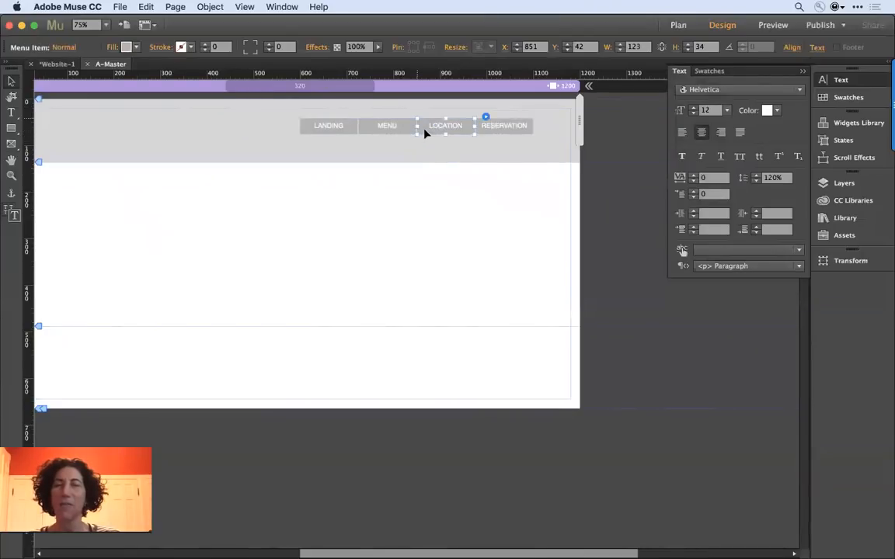
pyautogui.click(322, 133)
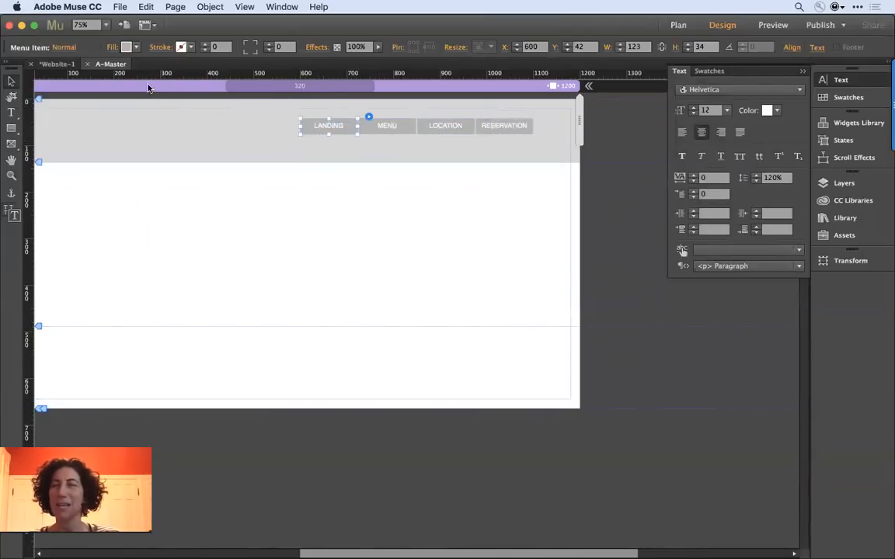
pyautogui.click(65, 50)
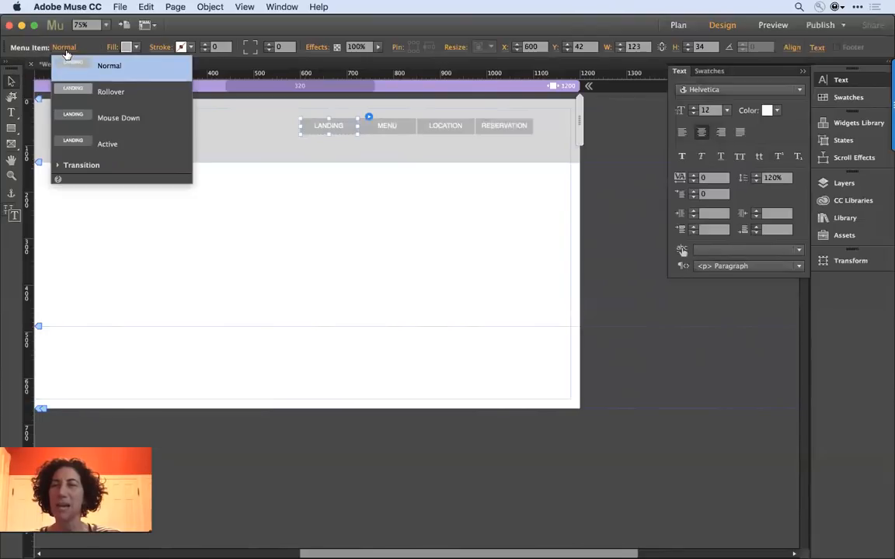
pyautogui.click(110, 91)
pyautogui.click(108, 119)
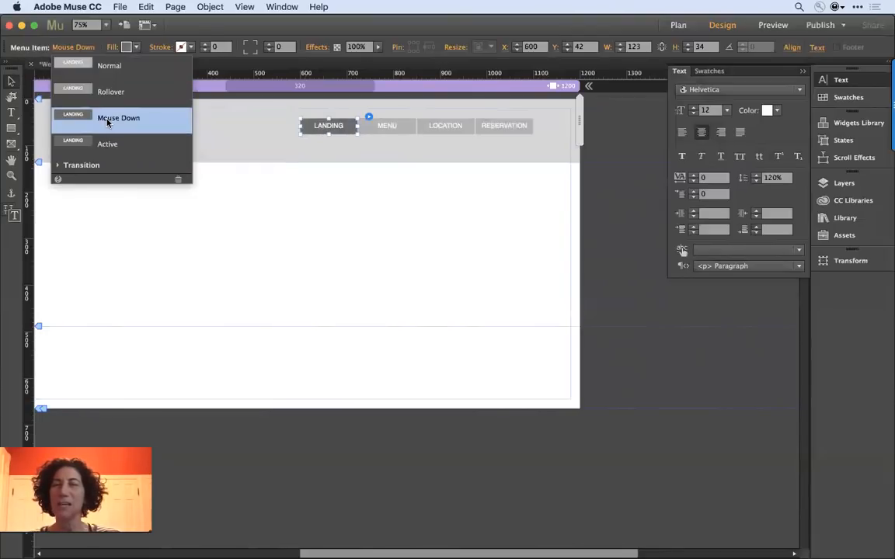
pyautogui.click(103, 144)
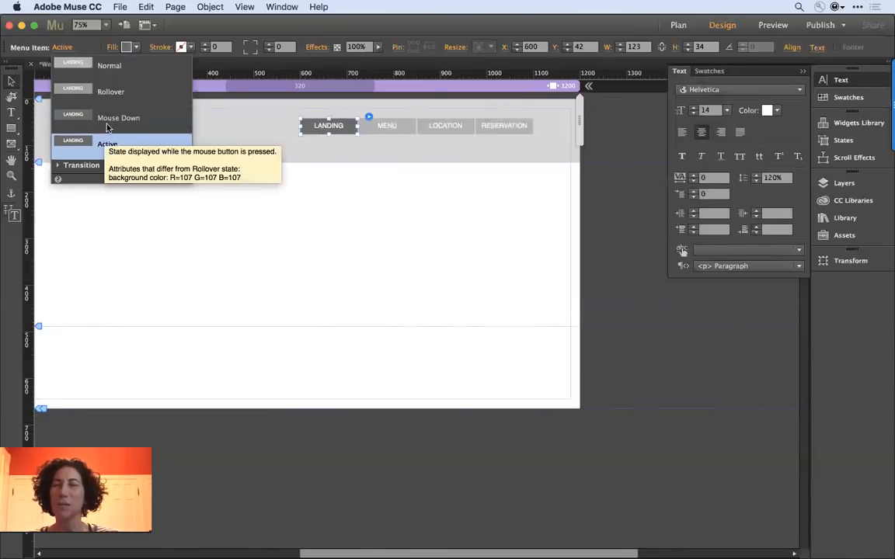
pyautogui.click(107, 118)
pyautogui.click(115, 93)
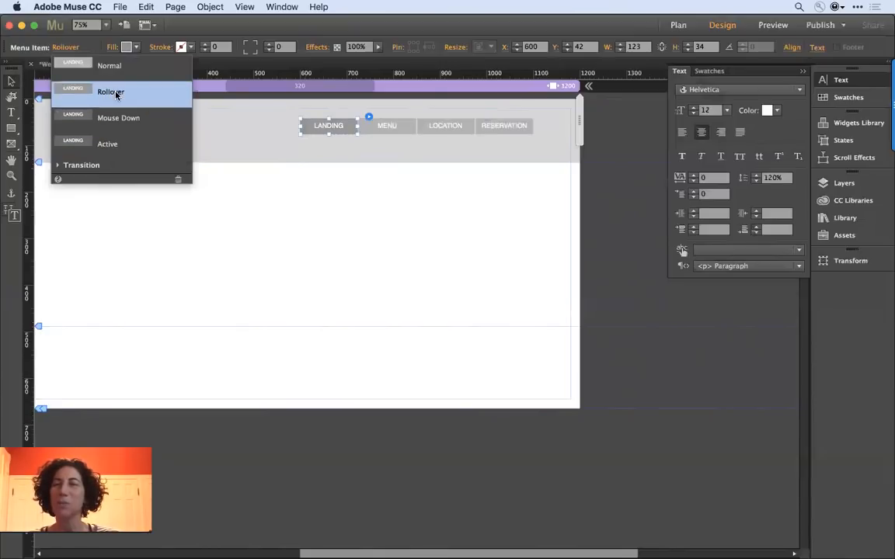
pyautogui.click(111, 67)
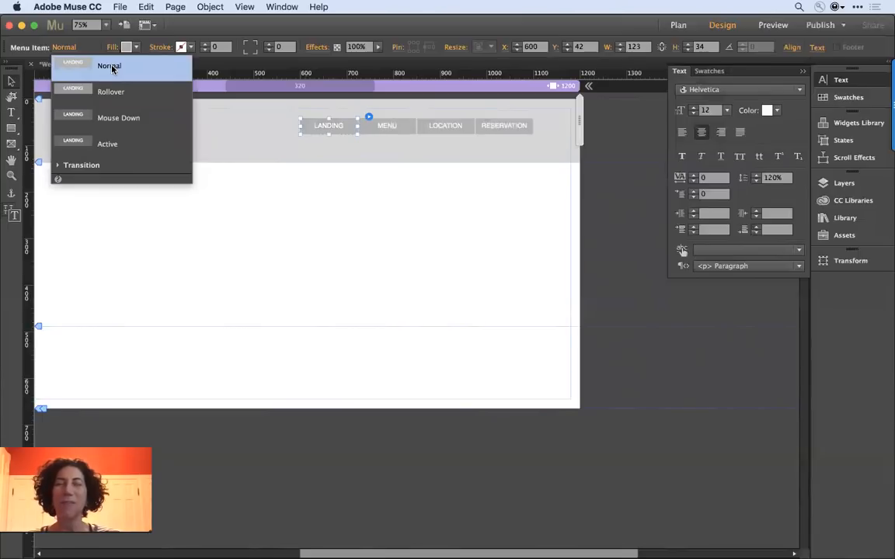
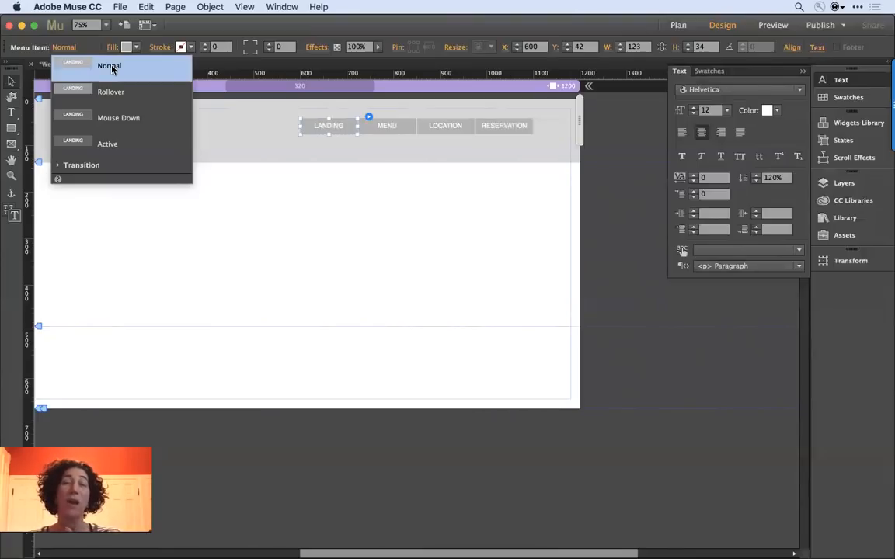
pyautogui.click(298, 293)
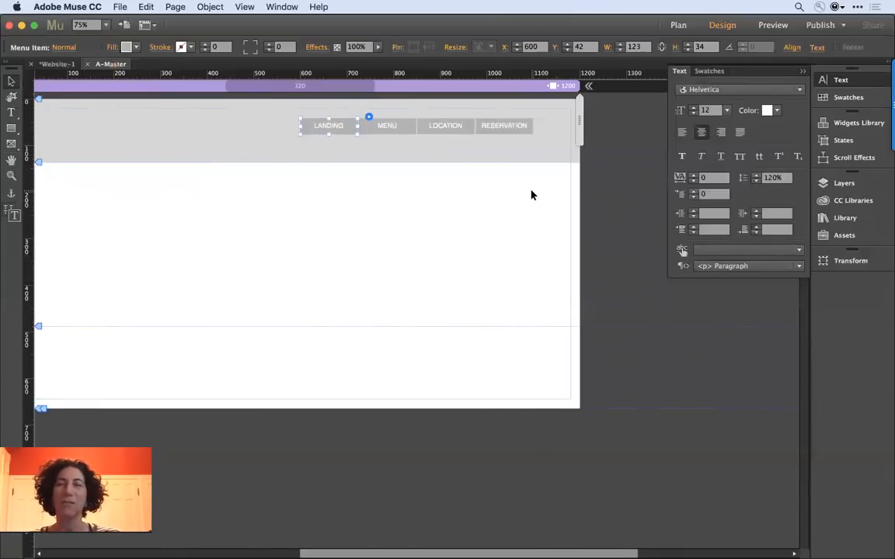
# - Clear all styling from the menu items and move the whole menu to about X 628, Y 51 in the header
pyautogui.rightClick(349, 131)
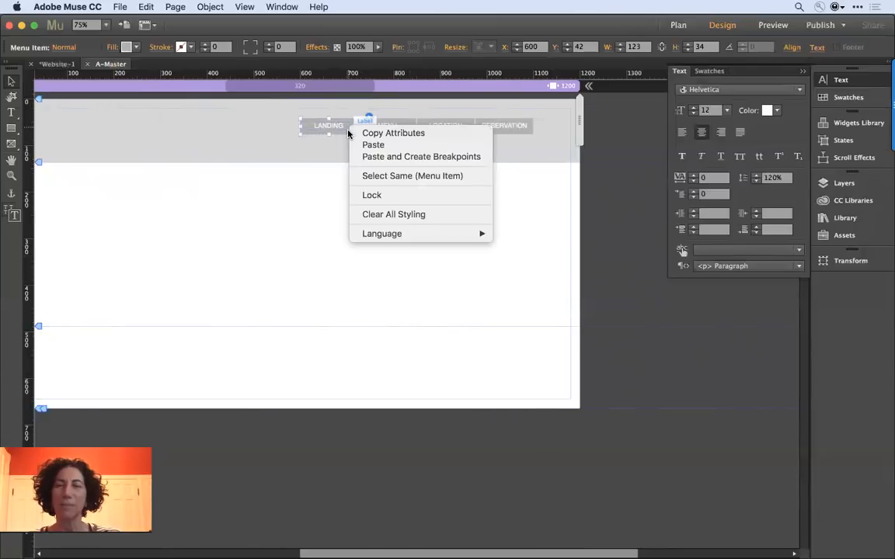
pyautogui.click(410, 215)
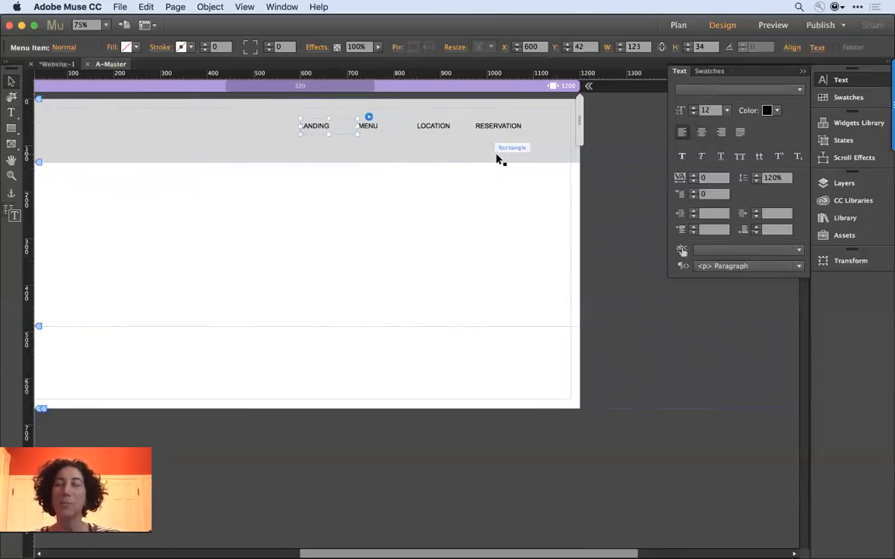
pyautogui.click(489, 130)
pyautogui.press('Escape')
pyautogui.moveTo(458, 132); pyautogui.dragTo(459, 130)
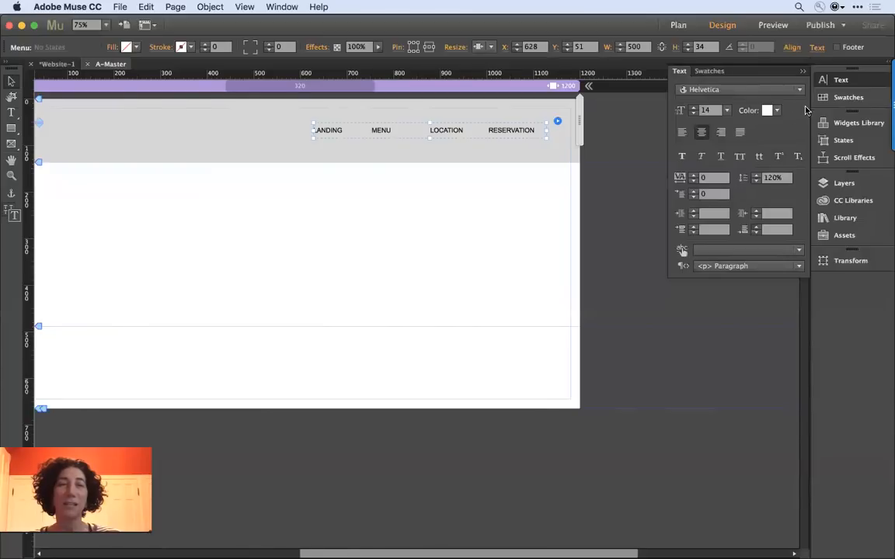
# - Set the whole menu's text to Museo Sans Condensed 500 at size 16
pyautogui.click(765, 92)
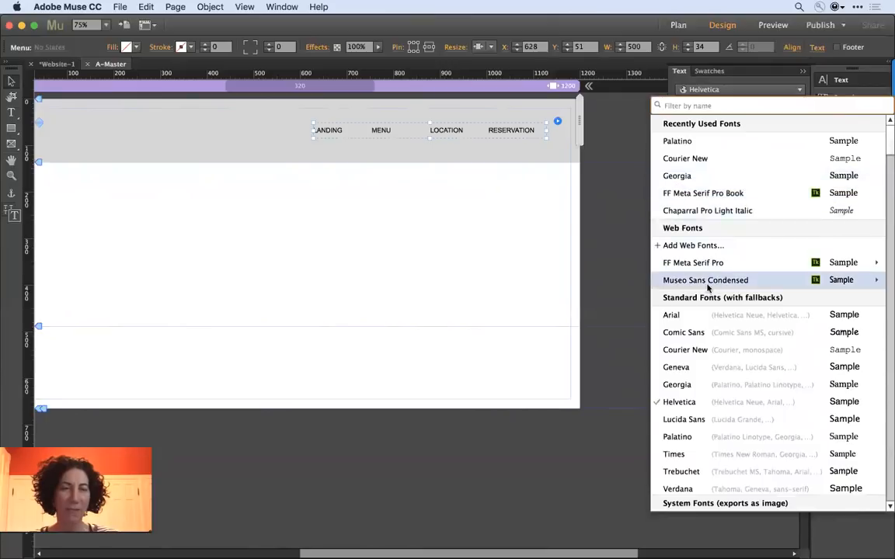
pyautogui.moveTo(708, 284)
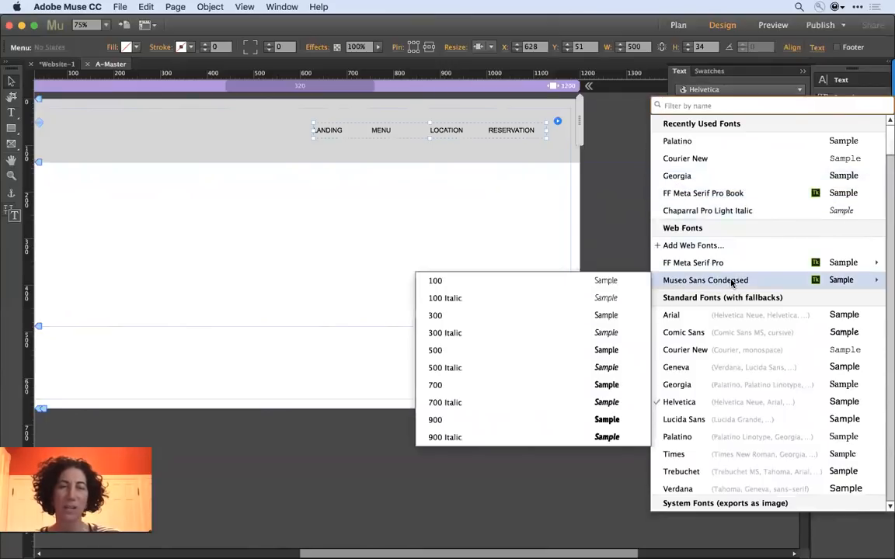
pyautogui.click(614, 352)
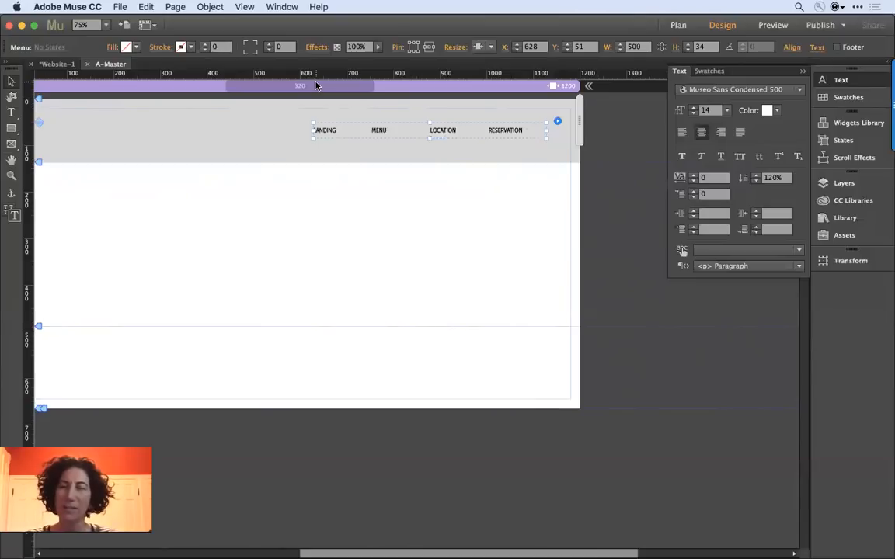
pyautogui.press('t')
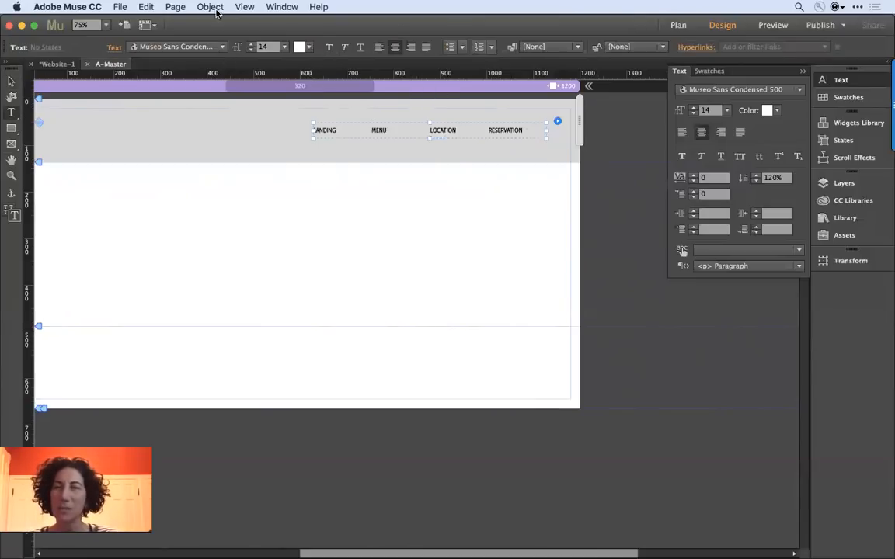
pyautogui.click(249, 48)
pyautogui.click(248, 48)
pyautogui.click(11, 81)
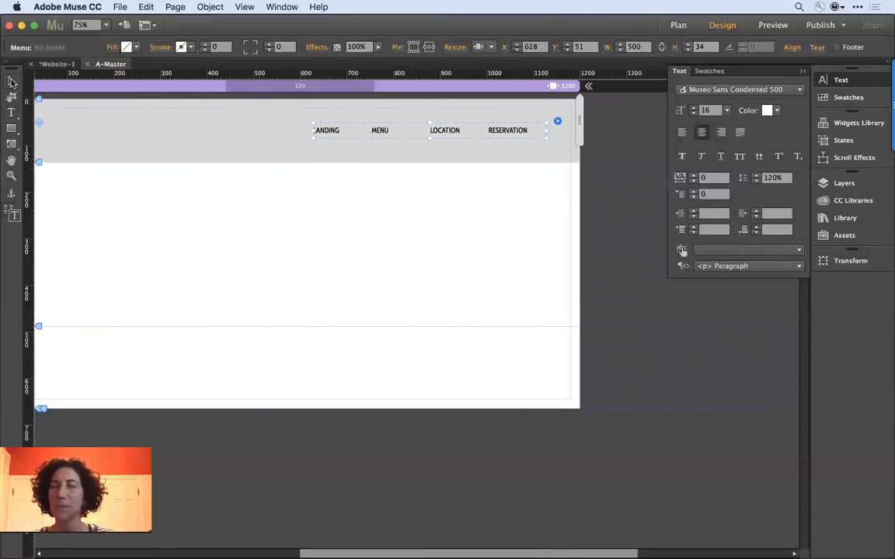
# - Shift the whole menu horizontally within the header to about X 641, keeping it at Y 51
pyautogui.click(249, 259)
pyautogui.click(376, 132)
pyautogui.moveTo(375, 132)
pyautogui.mouseDown()
pyautogui.moveTo(366, 134)
pyautogui.moveTo(381, 133)
pyautogui.mouseUp()
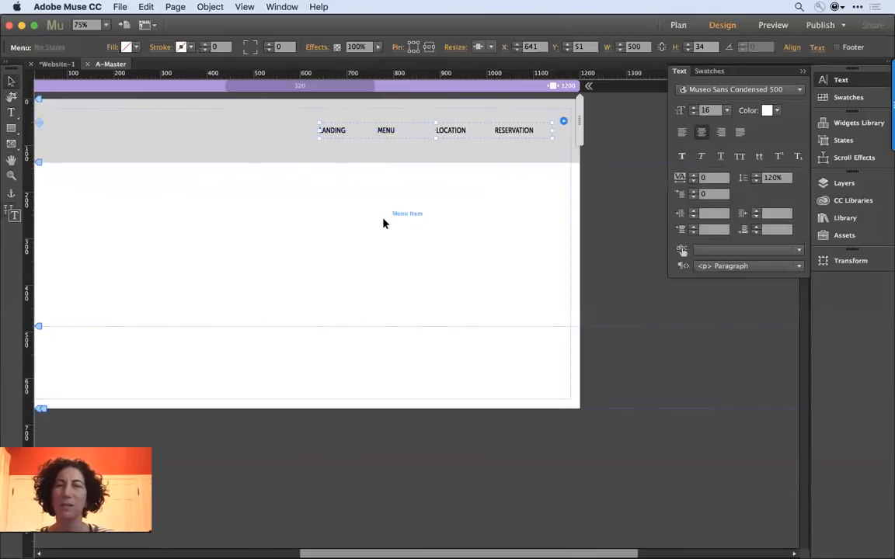
pyautogui.click(383, 224)
pyautogui.click(375, 133)
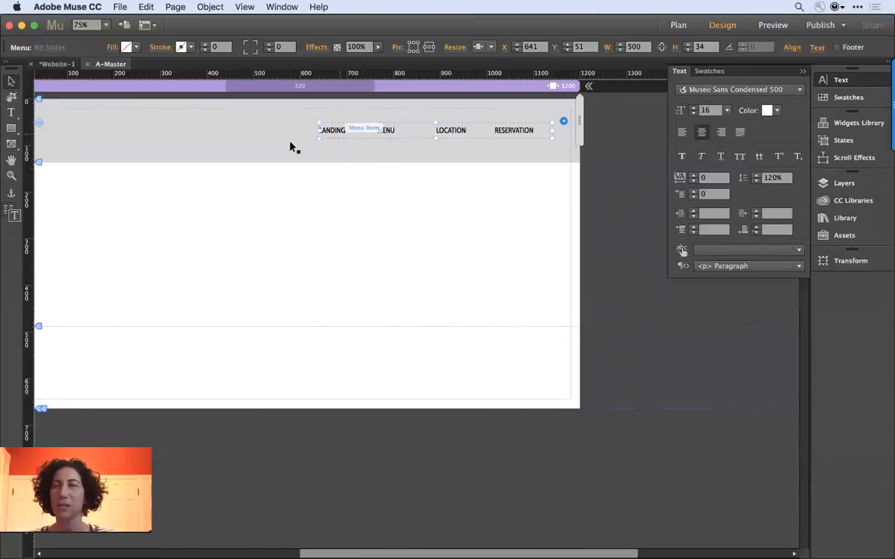
# - Set the opacity of the LANDING menu item's Rollover state to 80%
pyautogui.doubleClick(333, 134)
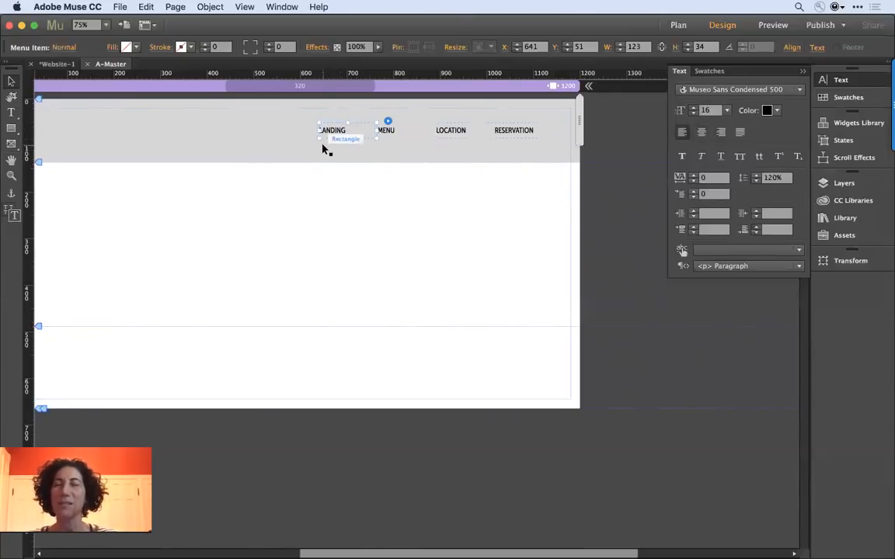
pyautogui.click(61, 48)
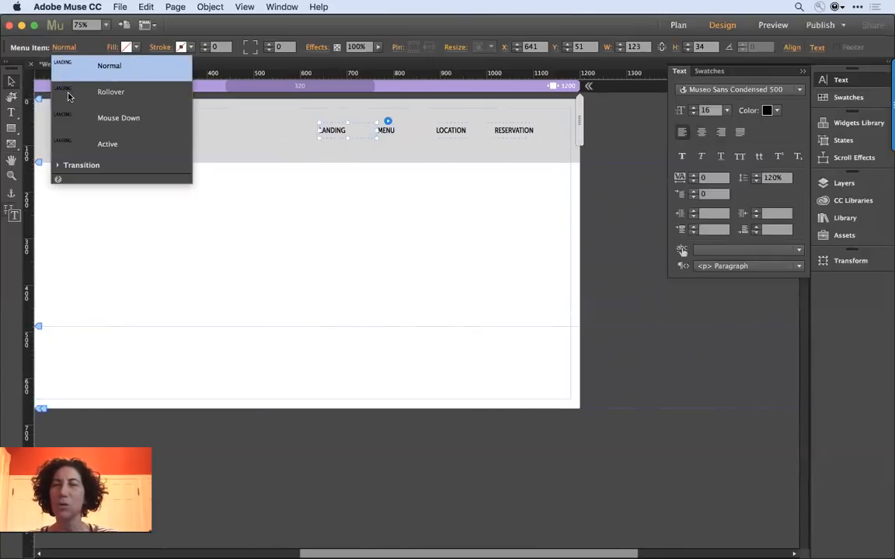
pyautogui.click(68, 93)
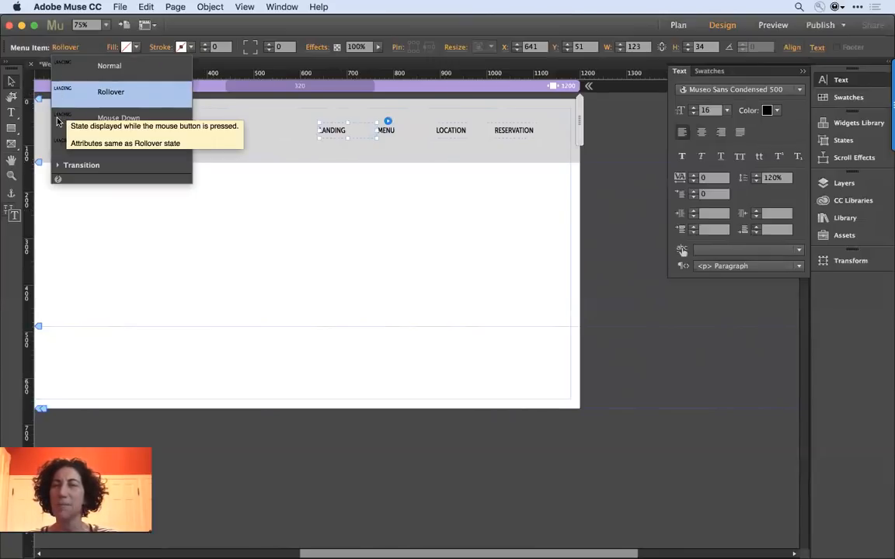
pyautogui.click(58, 119)
pyautogui.click(66, 147)
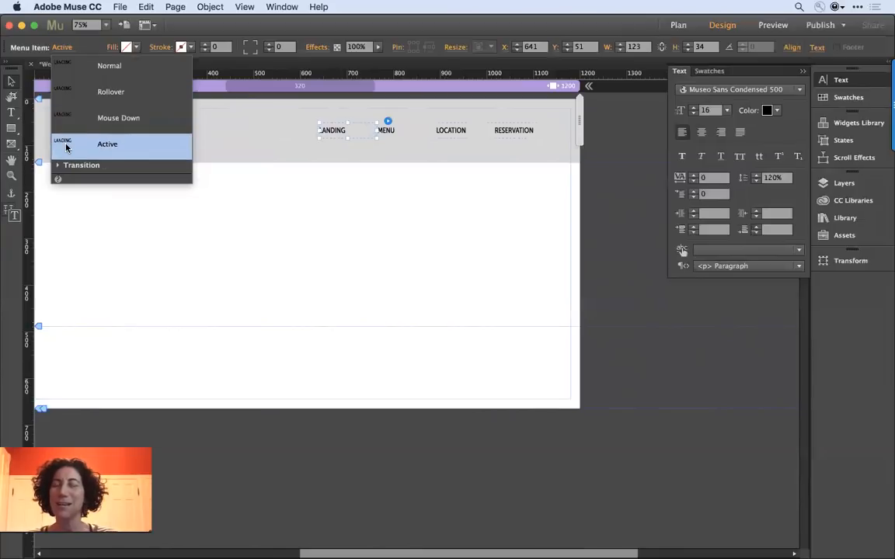
pyautogui.click(112, 94)
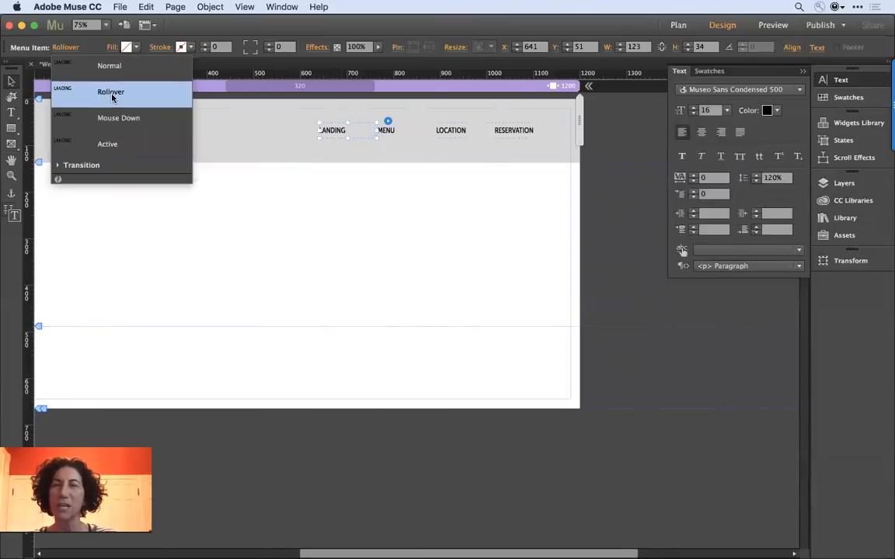
pyautogui.click(356, 46)
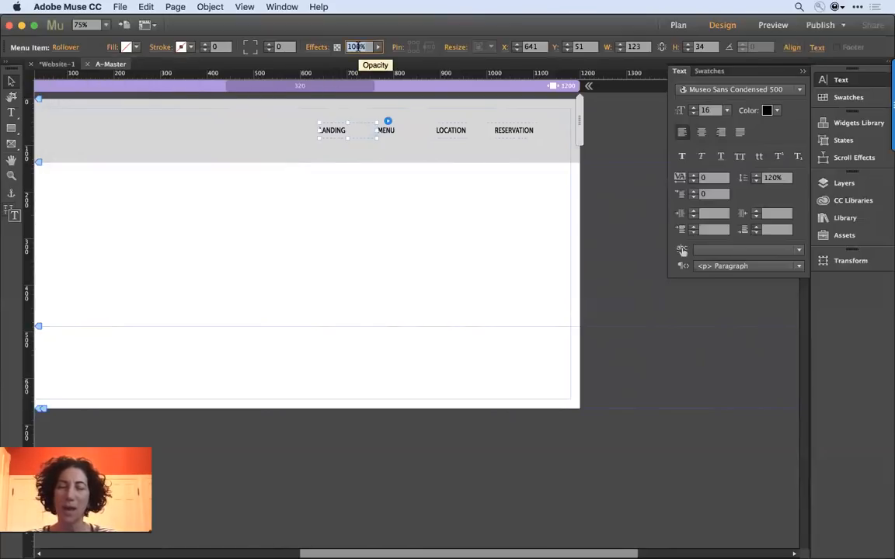
pyautogui.write('80')
pyautogui.press('Return')
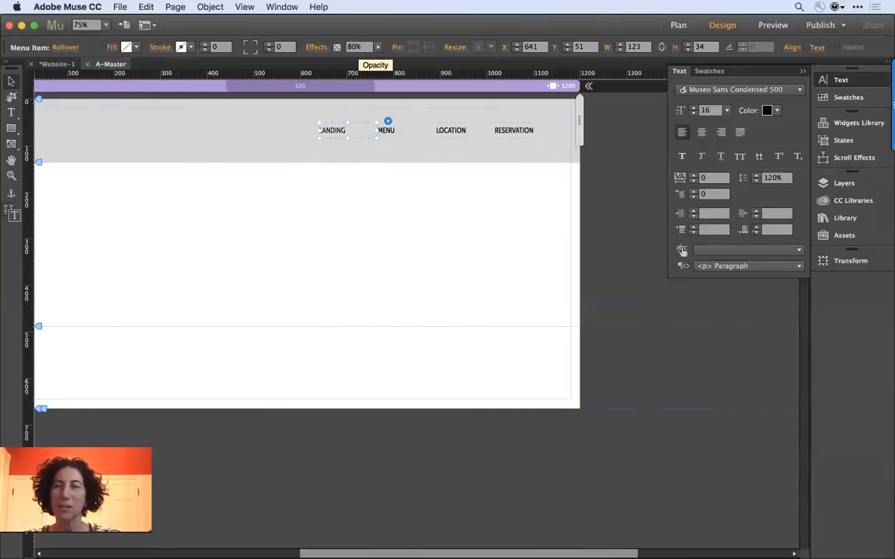
# - Underline the LANDING menu item's text in its Active state
pyautogui.click(63, 48)
pyautogui.click(85, 66)
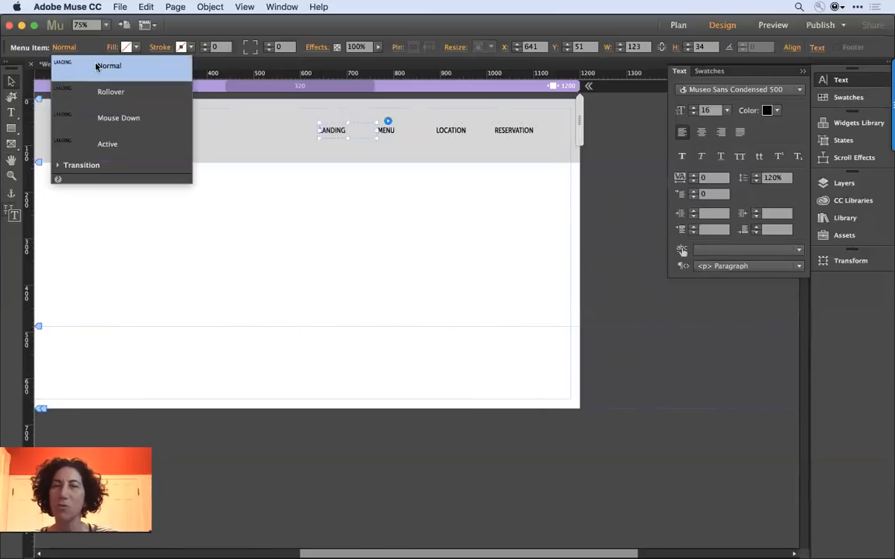
pyautogui.click(78, 93)
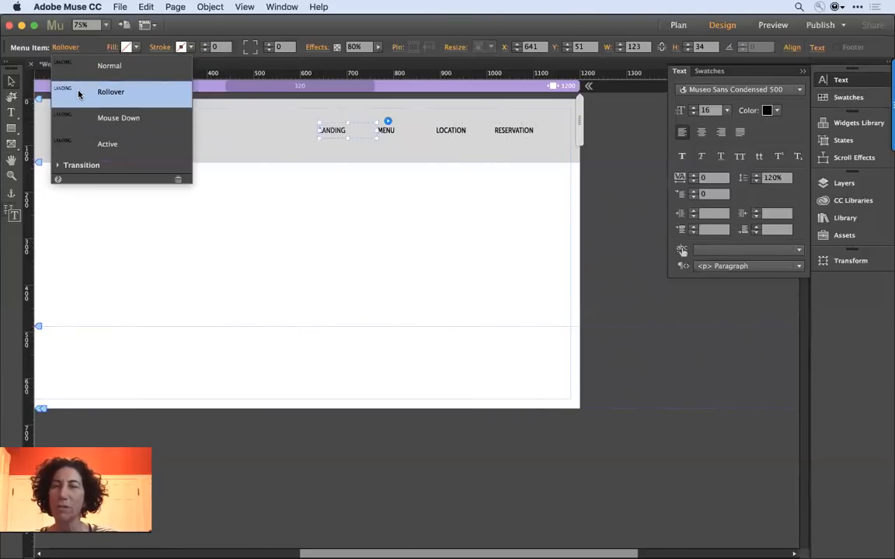
pyautogui.click(59, 146)
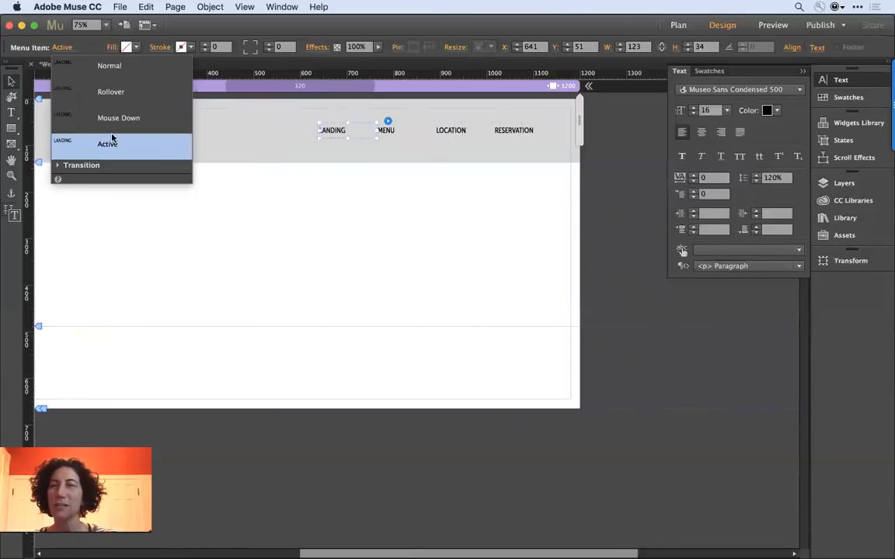
pyautogui.click(720, 158)
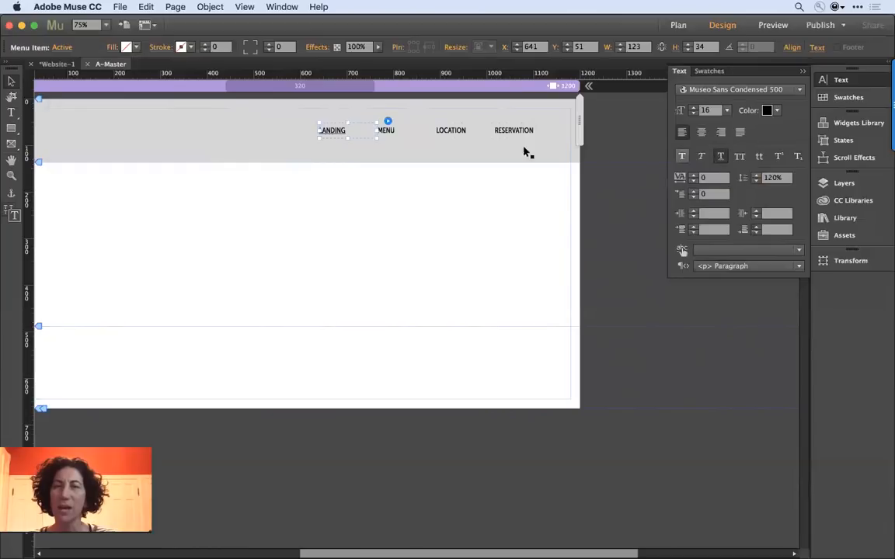
# - Compare the LANDING item's Normal, Rollover, Mouse Down and Active states, and deselect the menu
pyautogui.click(57, 48)
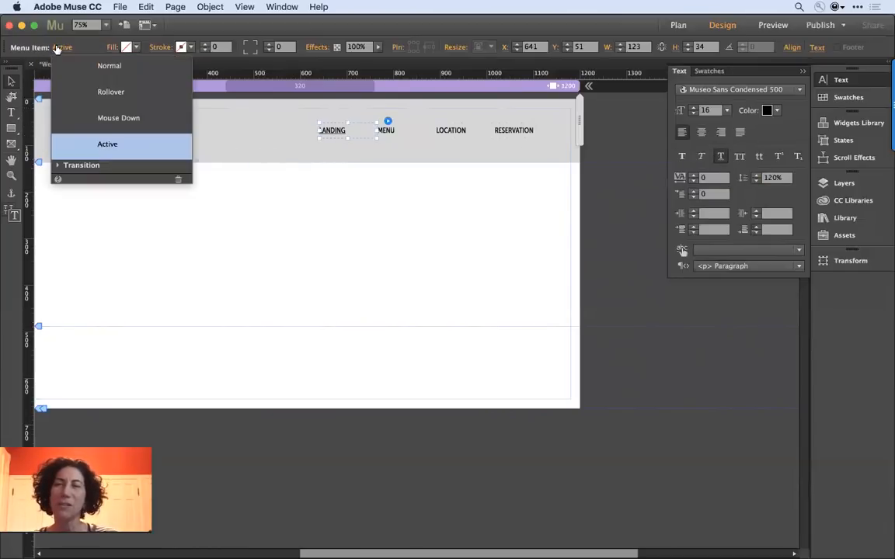
pyautogui.click(86, 67)
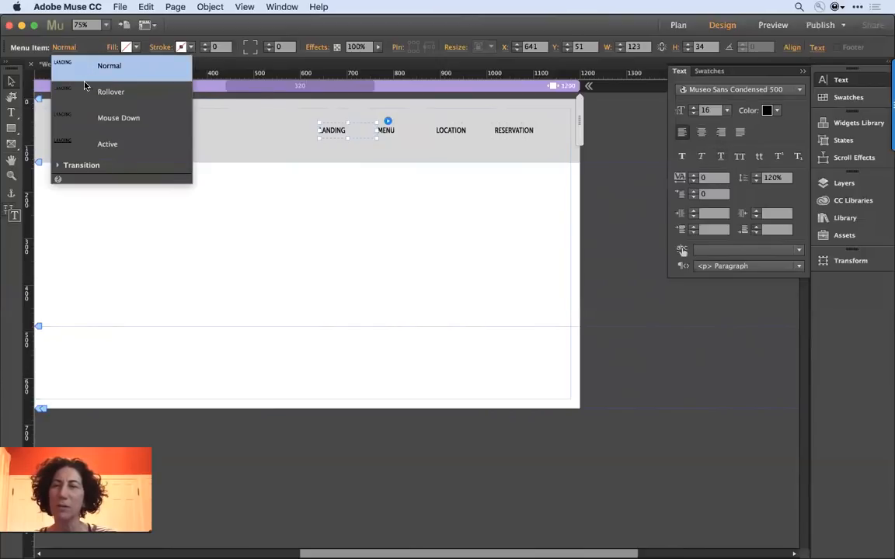
pyautogui.click(81, 92)
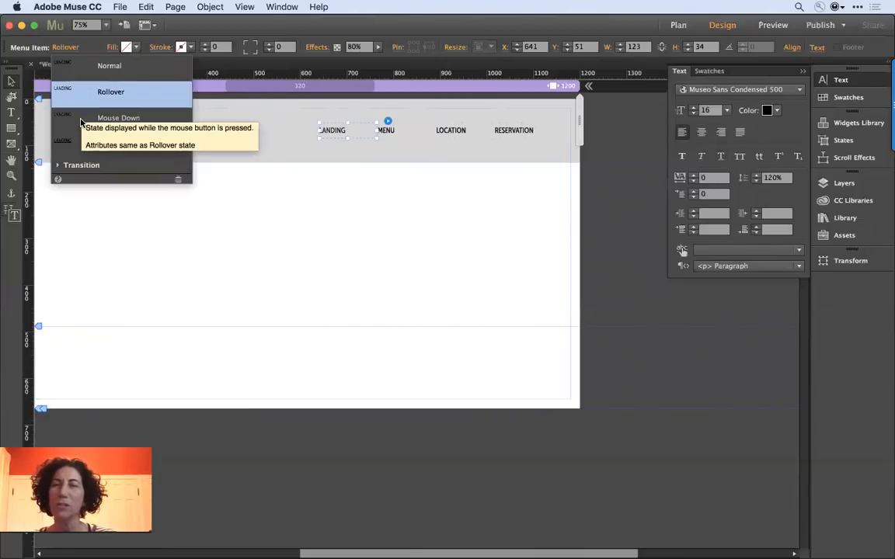
pyautogui.click(80, 118)
pyautogui.click(74, 143)
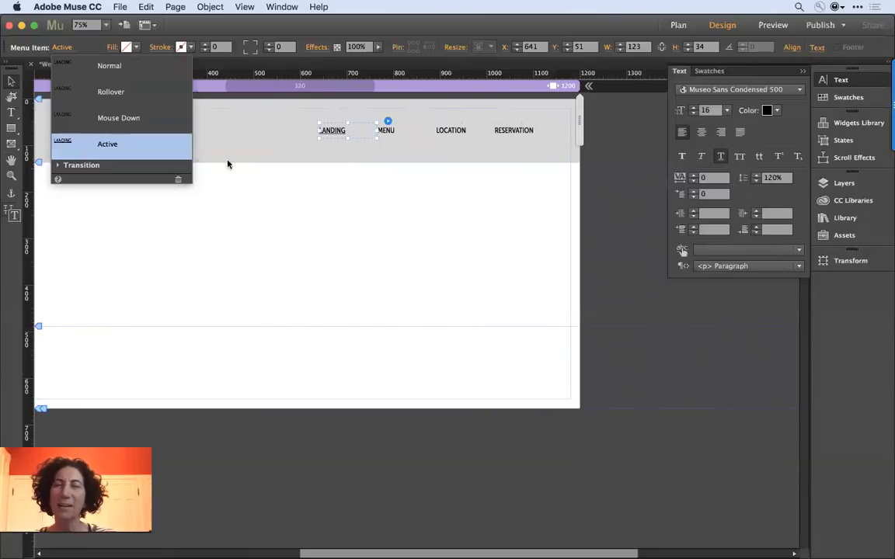
pyautogui.click(333, 232)
pyautogui.click(333, 232)
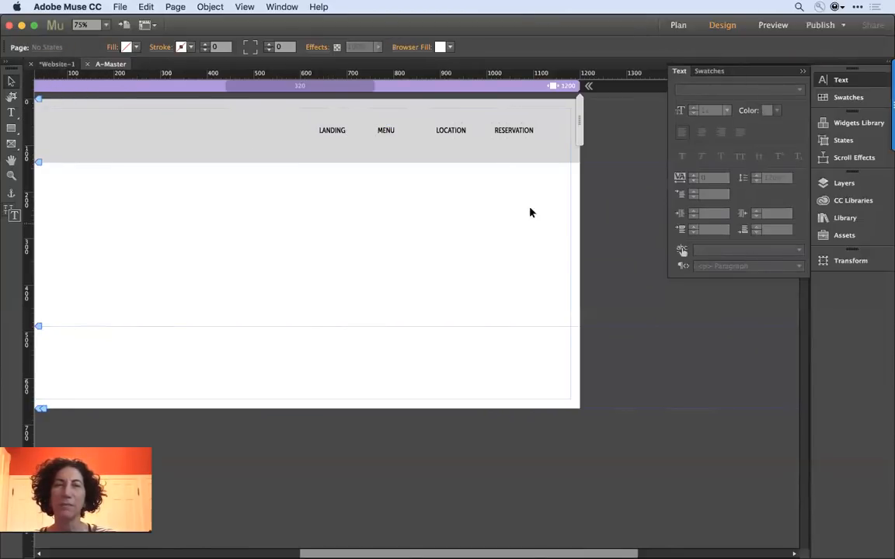
# - Return to the site plan and rename the A-Master page as Landing
pyautogui.click(62, 65)
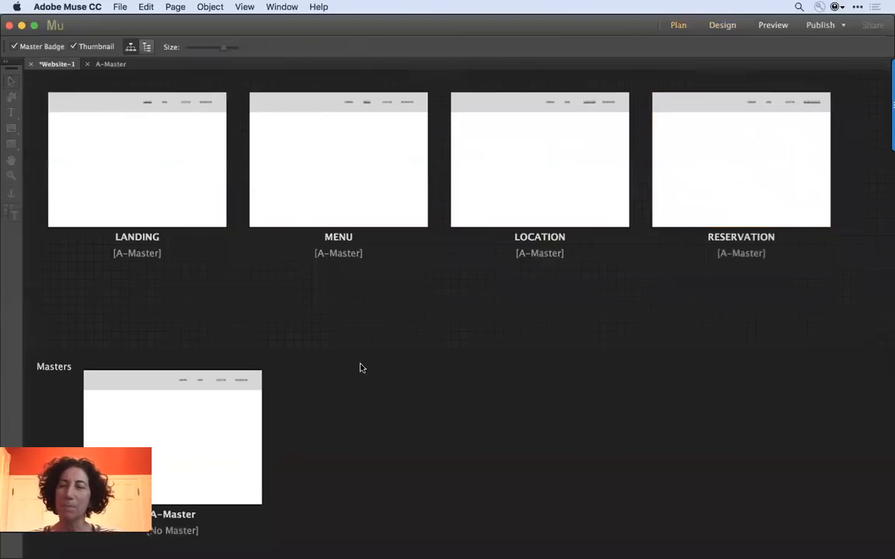
pyautogui.doubleClick(174, 516)
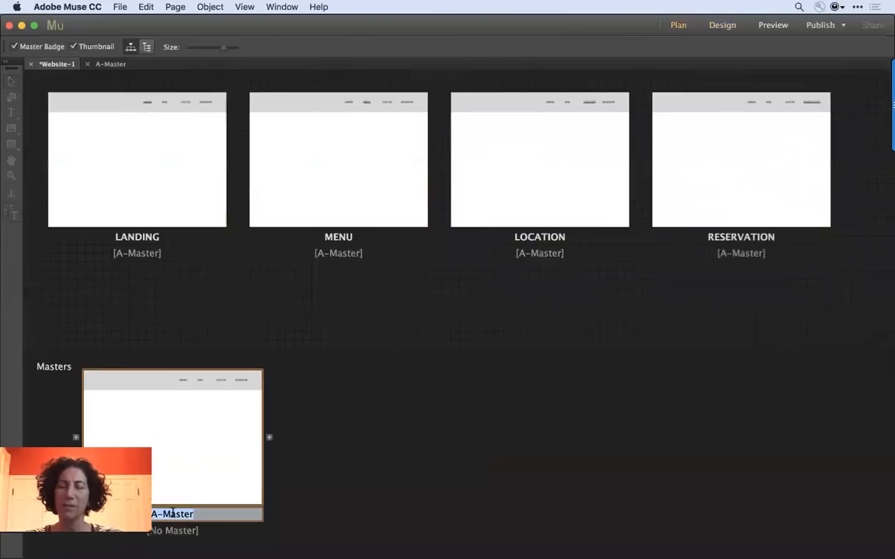
pyautogui.write('Landing')
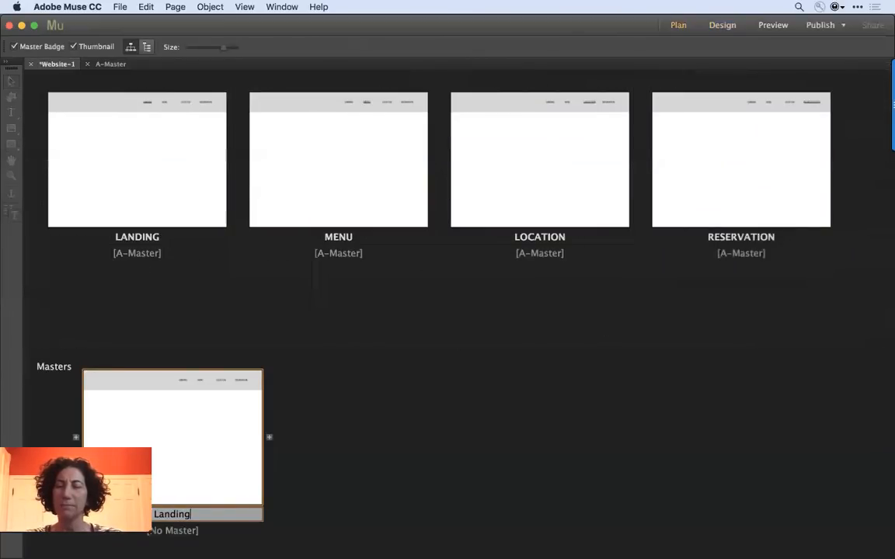
pyautogui.press('Return')
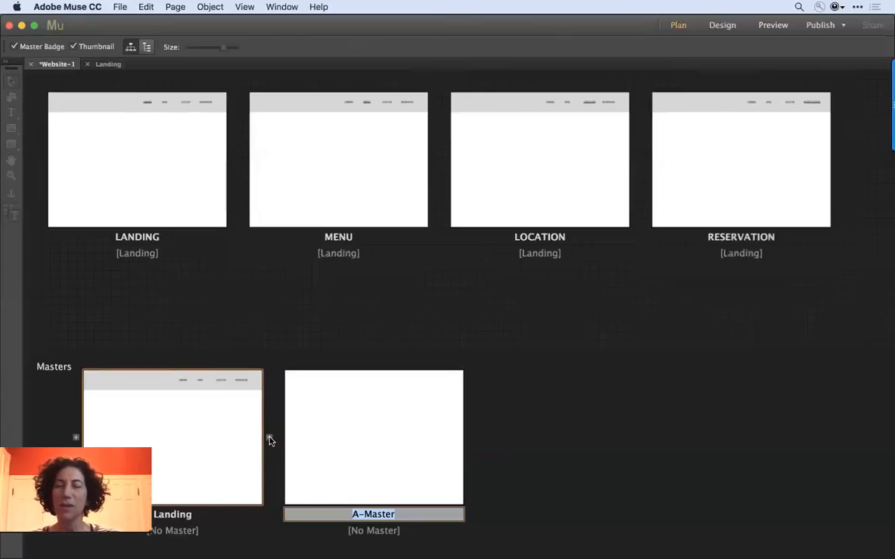
# - Add a second master page beside Landing and name it Interior
pyautogui.write('interior')
pyautogui.press('BackSpace')
pyautogui.press('BackSpace')
pyautogui.press('BackSpace')
pyautogui.press('BackSpace')
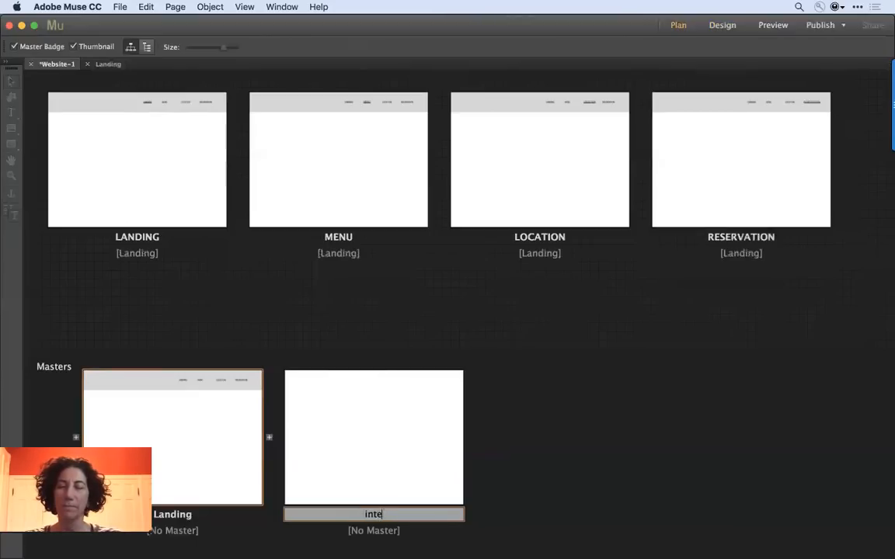
pyautogui.write('rior')
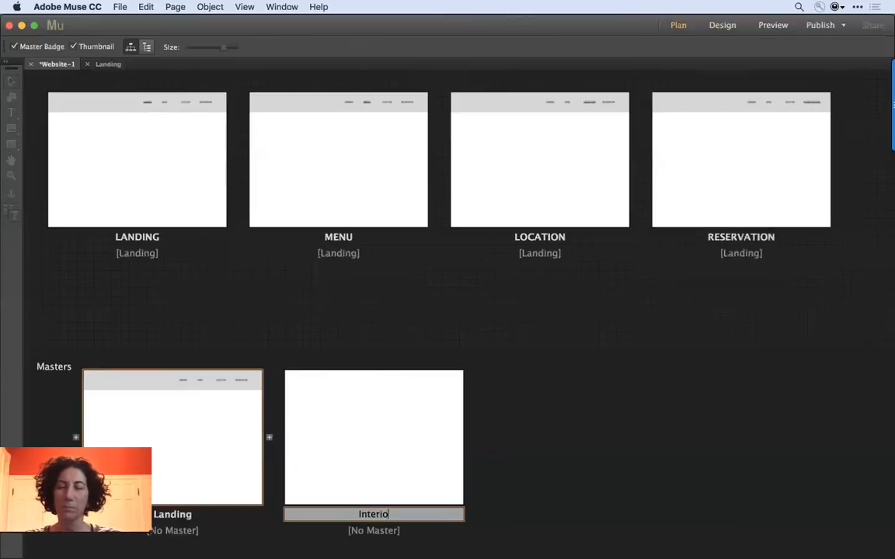
pyautogui.click(362, 406)
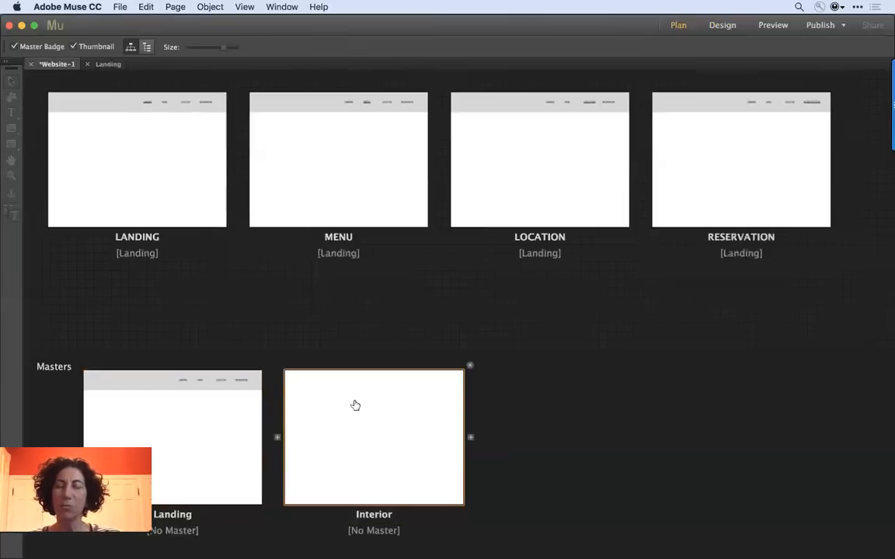
# - Apply the Landing master to the Interior master page
pyautogui.rightClick(355, 404)
pyautogui.moveTo(401, 499)
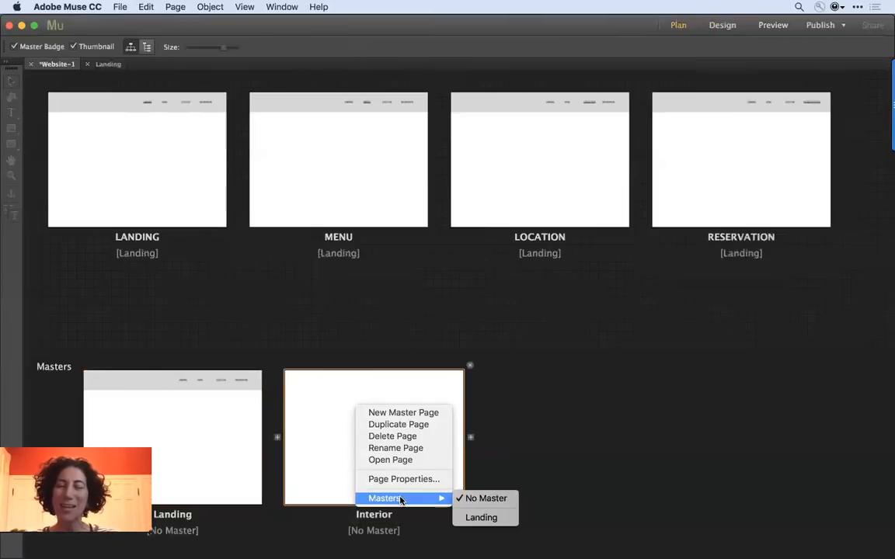
pyautogui.click(465, 517)
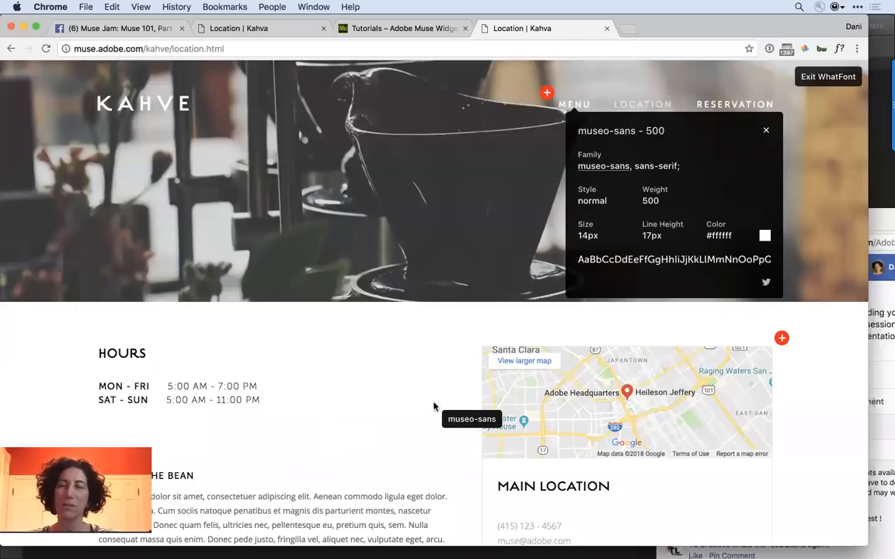
# - Review the footer of the Kahve Location page, return to the Menu page and look at its footer
pyautogui.scroll(-10, 436, 405)
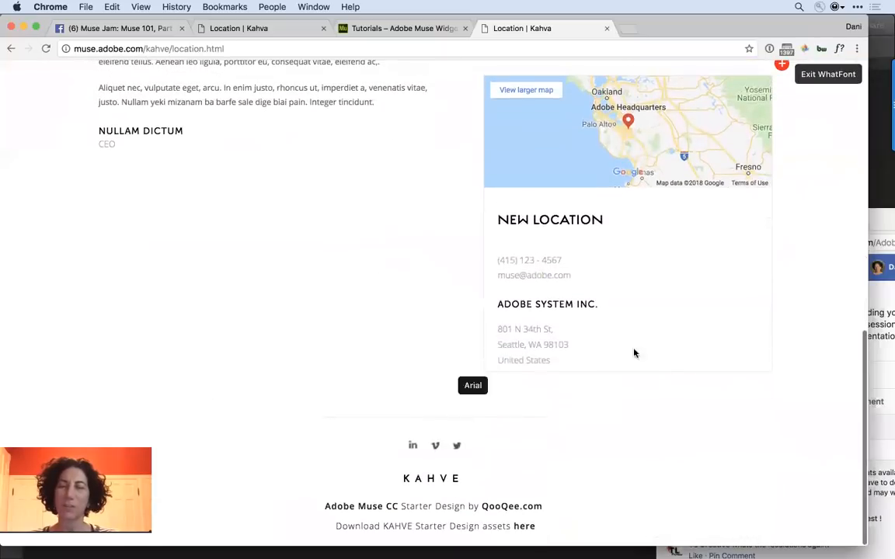
pyautogui.click(11, 50)
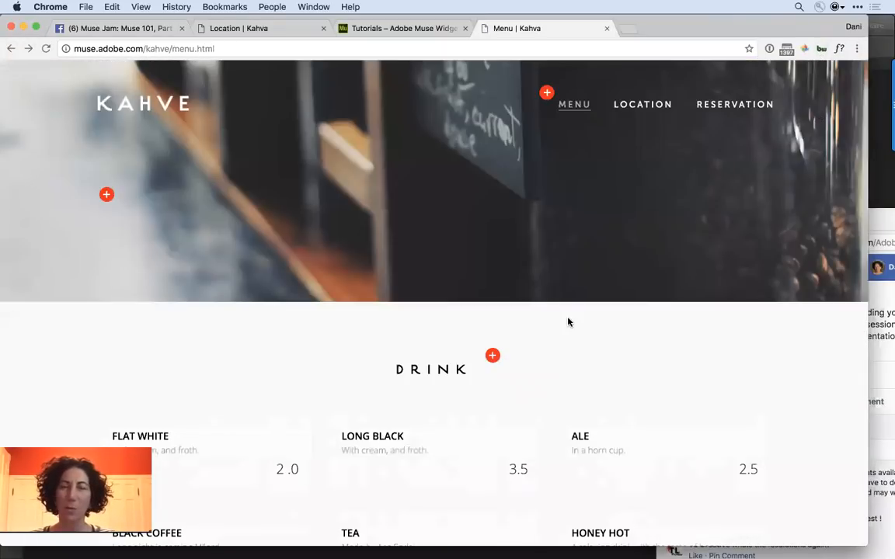
pyautogui.scroll(-10, 567, 321)
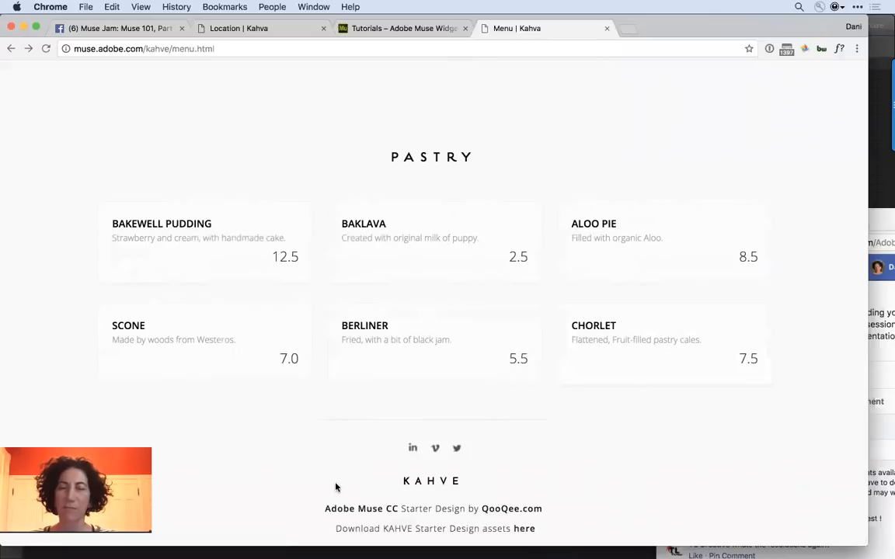
pyautogui.moveTo(336, 528); pyautogui.dragTo(515, 530)
pyautogui.moveTo(336, 529); pyautogui.dragTo(535, 529)
pyautogui.click(572, 536)
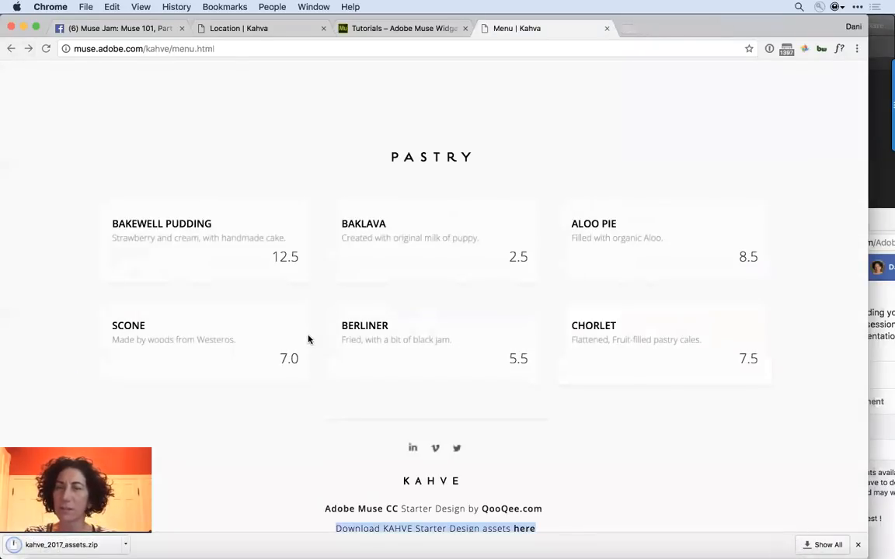
pyautogui.click(633, 473)
pyautogui.scroll(-1, 629, 472)
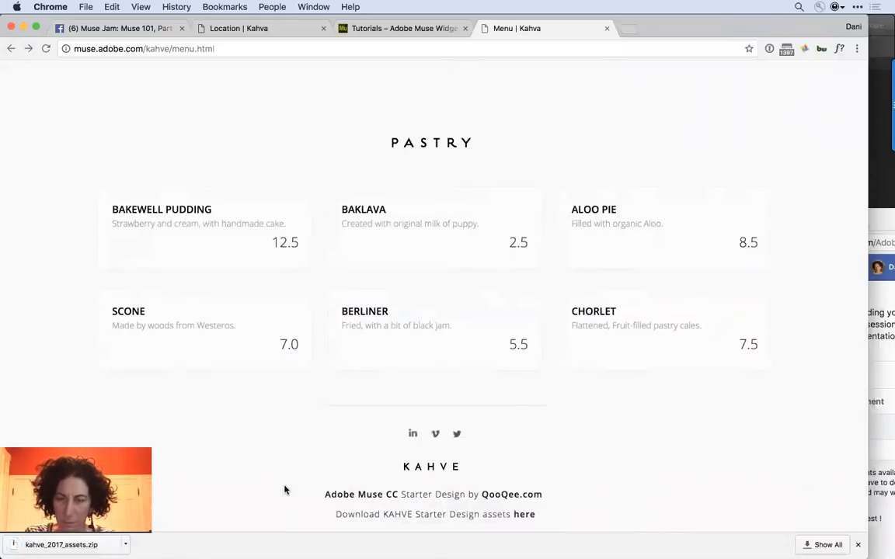
# - Copy the footer line "Download KAHVE Starter Design assets here" from the Menu page and paste it onto the Interior master in Adobe Muse
pyautogui.moveTo(335, 515); pyautogui.dragTo(520, 517)
pyautogui.press('super+c')
pyautogui.press('super+Tab')
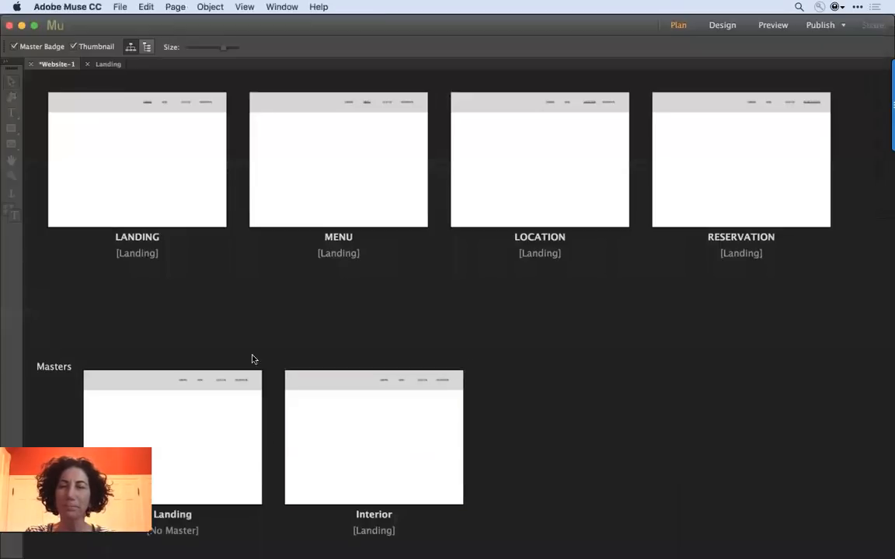
pyautogui.doubleClick(342, 437)
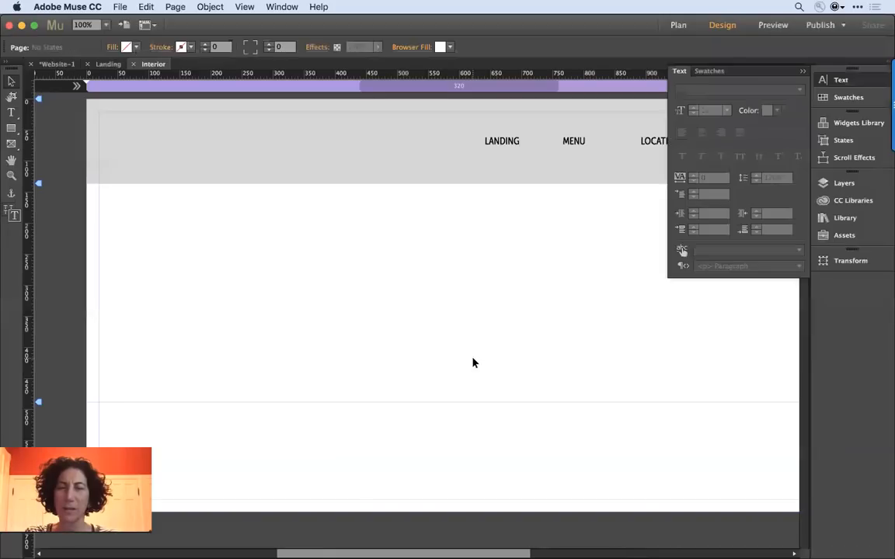
pyautogui.press('super+v')
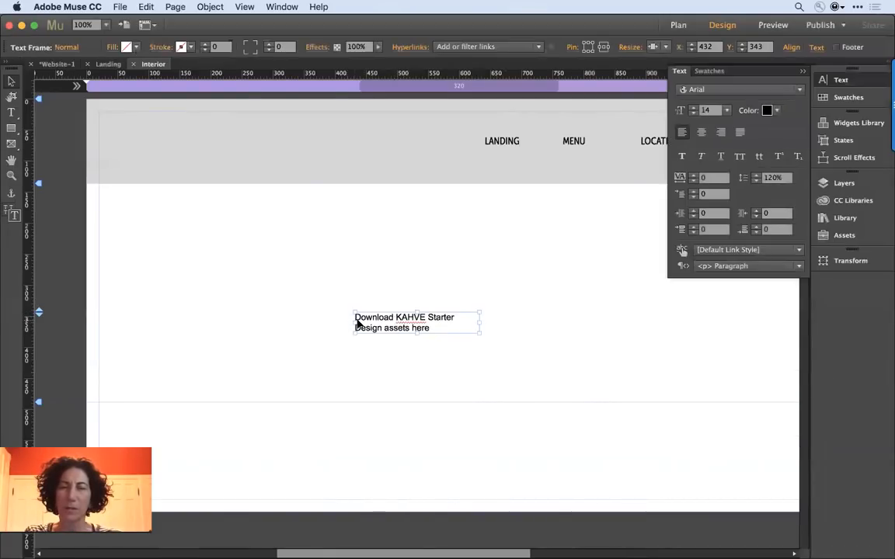
# - Widen the pasted text frame so its left edge sits at about X 224, and center-align its text
pyautogui.moveTo(353, 323); pyautogui.dragTo(226, 322)
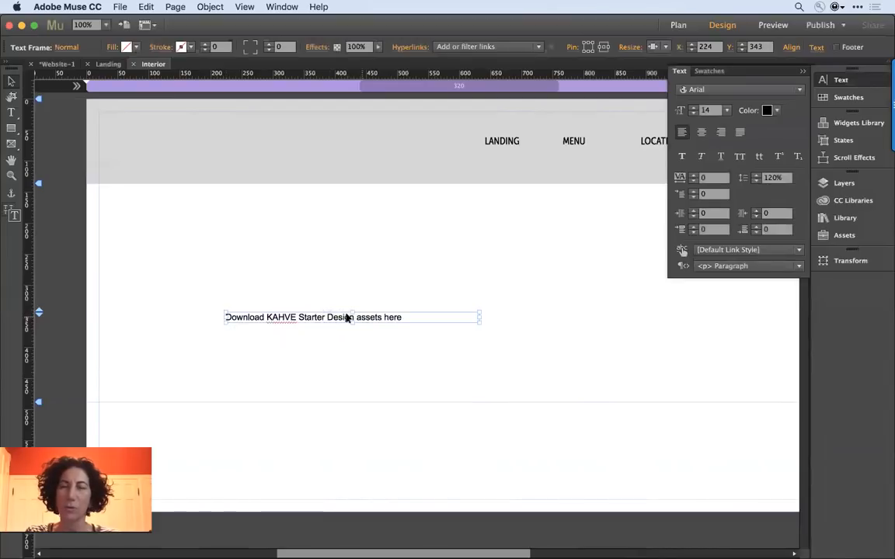
pyautogui.click(264, 279)
pyautogui.click(265, 321)
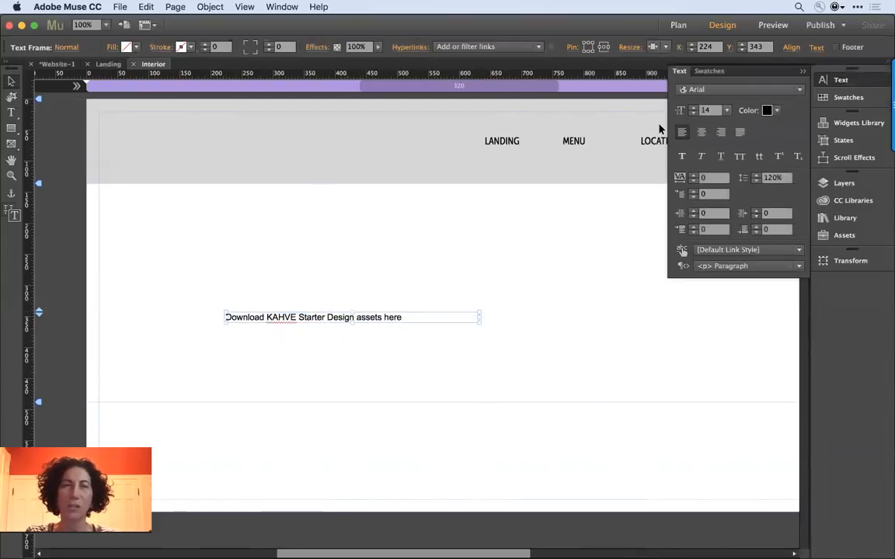
pyautogui.press('t')
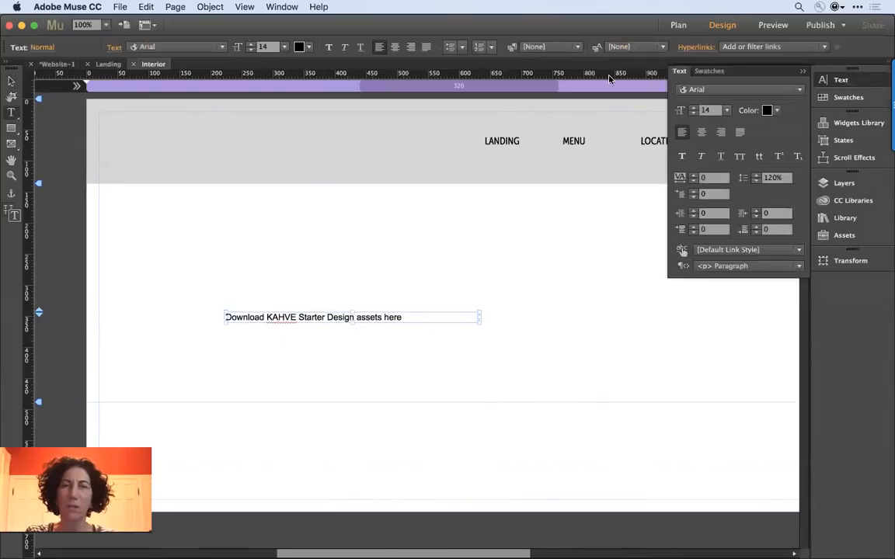
pyautogui.click(394, 47)
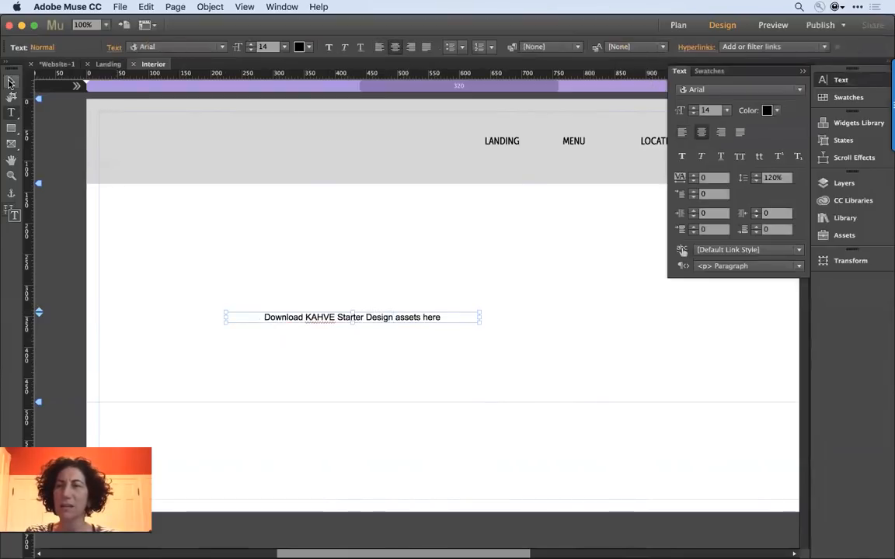
pyautogui.click(10, 81)
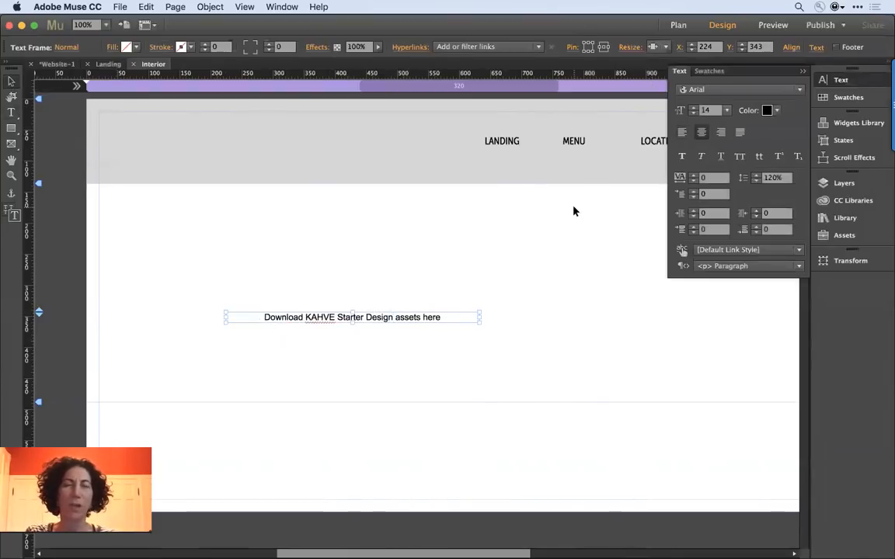
# - Set the download text's font to the web font Museo Sans Condensed 500
pyautogui.click(732, 90)
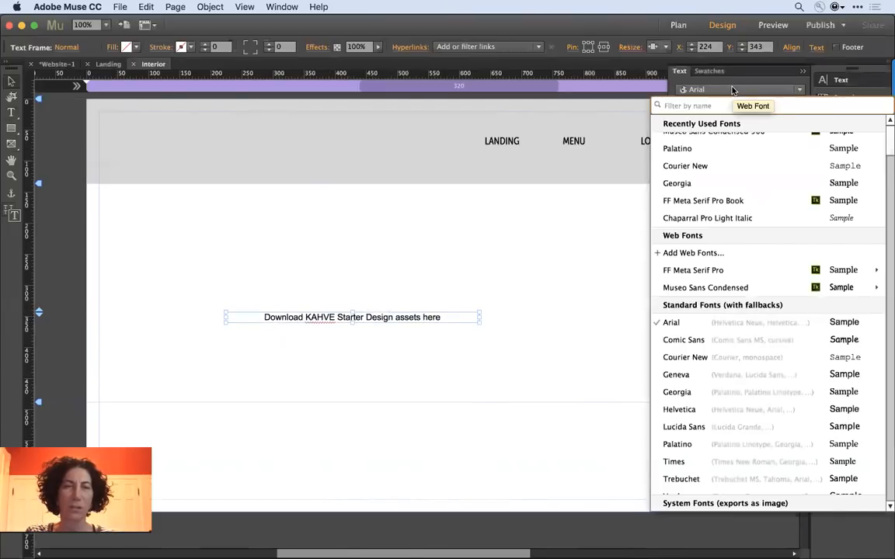
pyautogui.moveTo(730, 288)
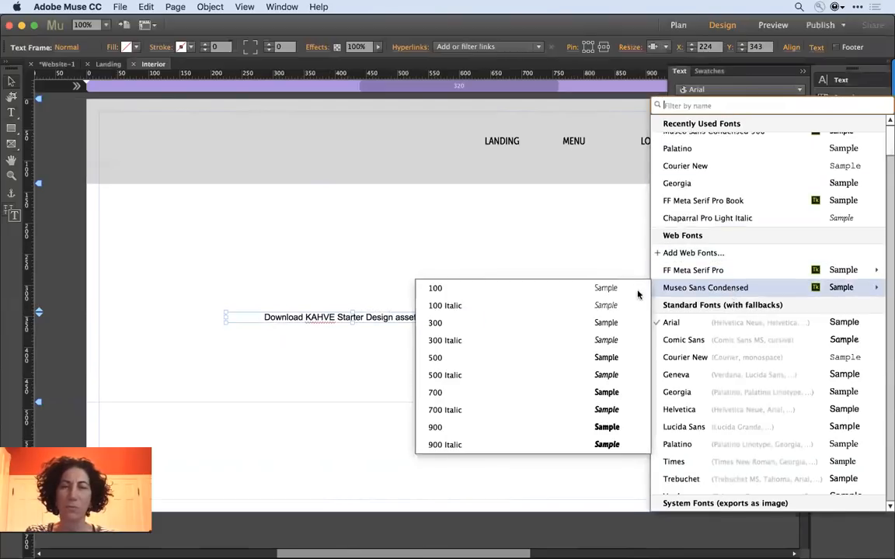
pyautogui.click(496, 358)
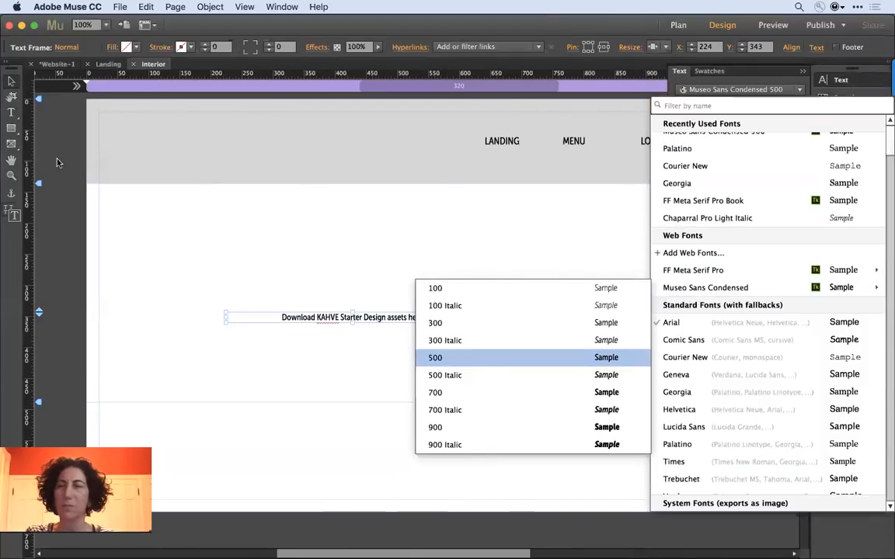
pyautogui.click(415, 238)
# - Move the download text down to about X 396, Y 583, and lower the footer guide to just above it
pyautogui.moveTo(363, 320); pyautogui.dragTo(472, 472)
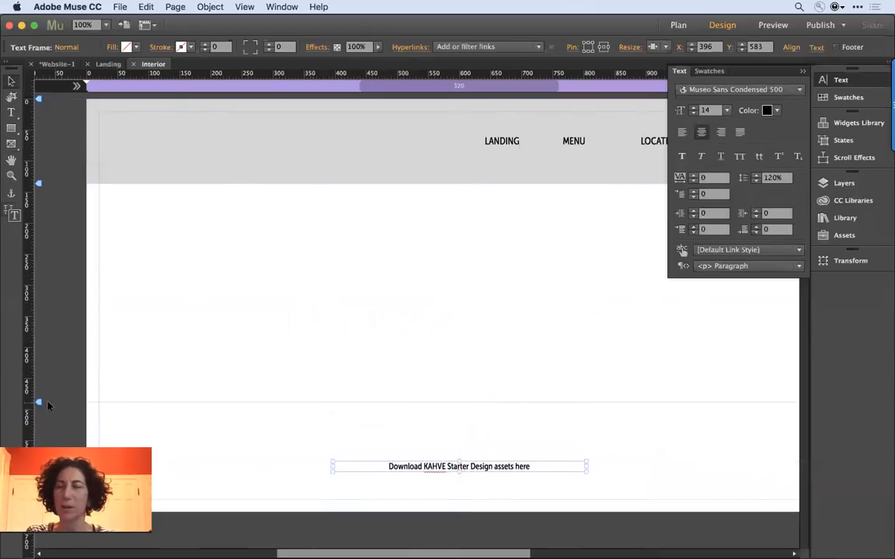
pyautogui.moveTo(38, 402)
pyautogui.mouseDown()
pyautogui.moveTo(31, 362)
pyautogui.moveTo(30, 447)
pyautogui.mouseUp()
pyautogui.click(337, 326)
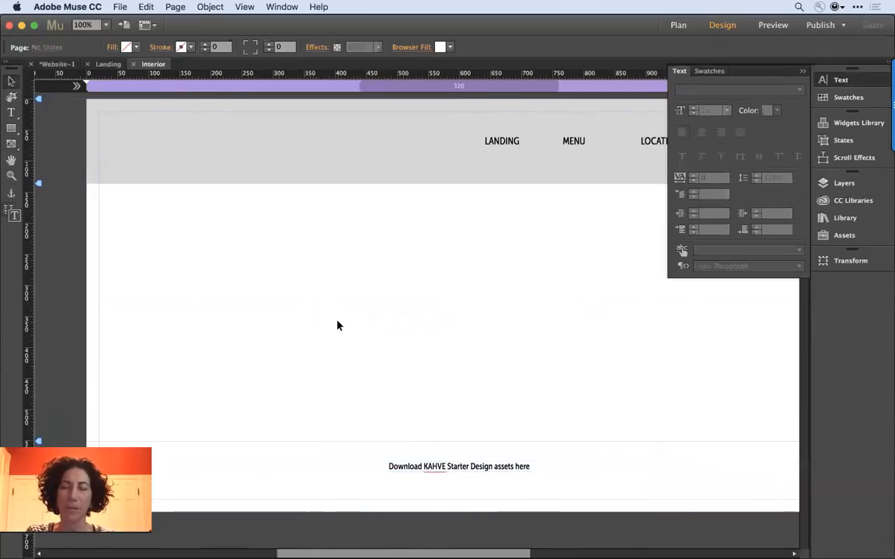
# - Go back to the site plan, compare the Interior and Landing masters, and open the LANDING page for design
pyautogui.click(47, 65)
pyautogui.click(326, 431)
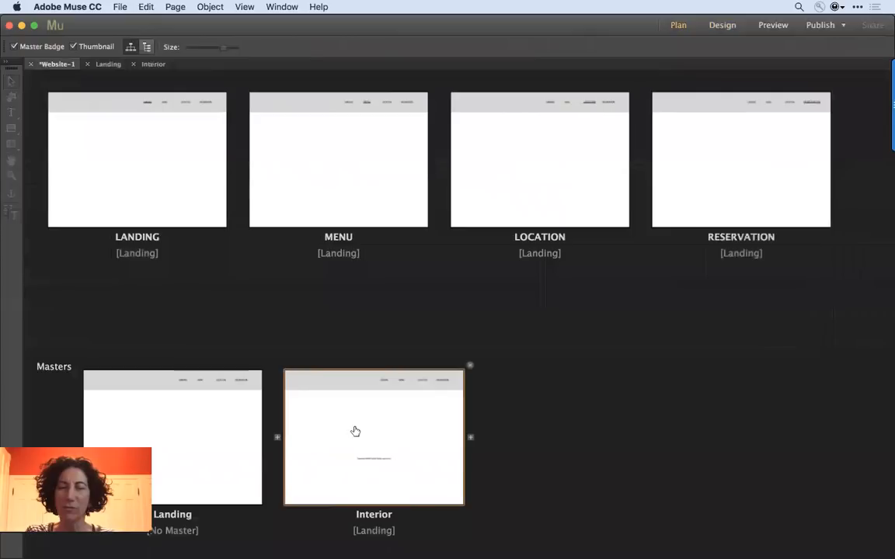
pyautogui.click(160, 449)
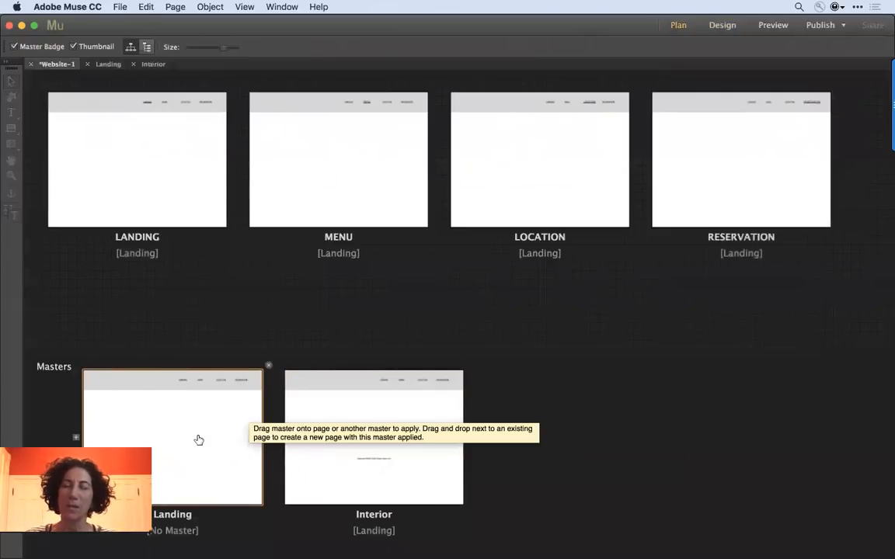
pyautogui.click(199, 164)
pyautogui.click(182, 247)
pyautogui.doubleClick(155, 182)
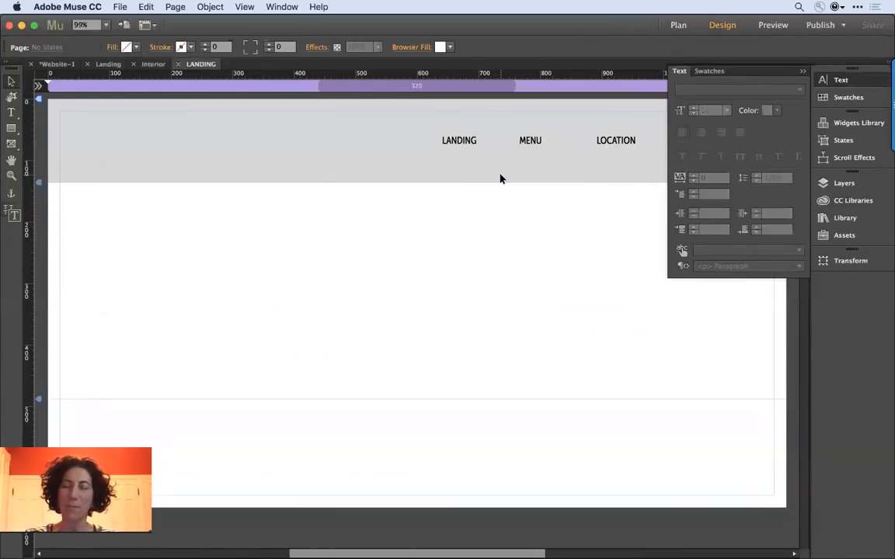
# - Check the logo in the Kahve Menu page header in Chrome and return to Adobe Muse
pyautogui.press('super+Tab')
pyautogui.scroll(15, 228, 129)
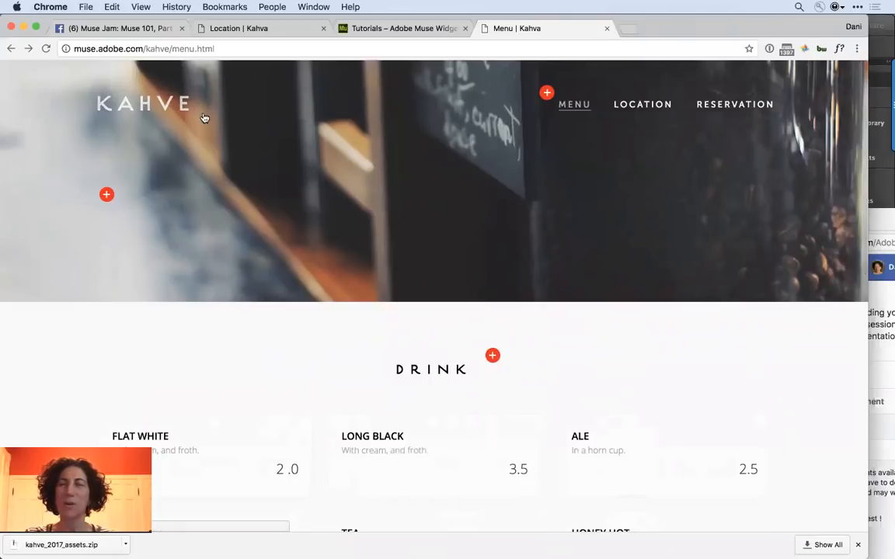
pyautogui.press('super+Tab')
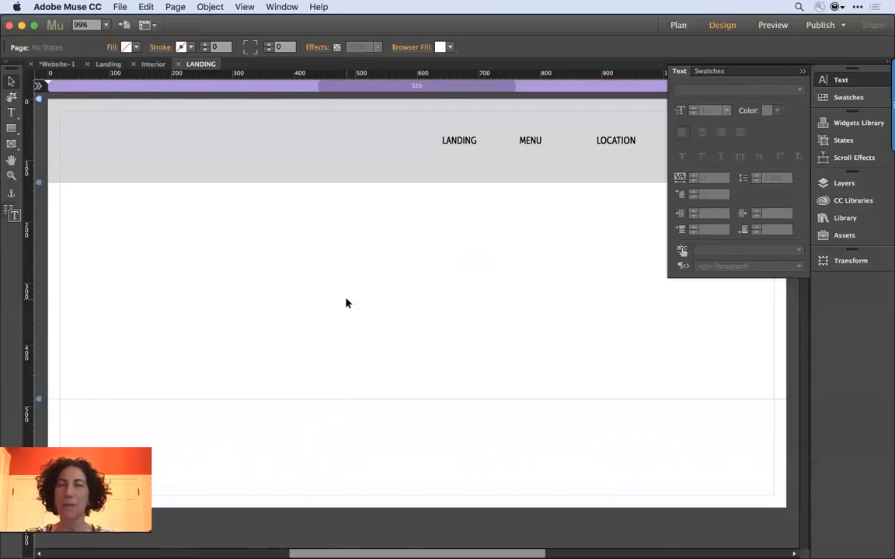
# - Draw a text frame below the LANDING page header at about X 227, Y 196 and enter "KAHVA"
pyautogui.click(11, 112)
pyautogui.moveTo(186, 220); pyautogui.dragTo(344, 273)
pyautogui.write('KAHV')
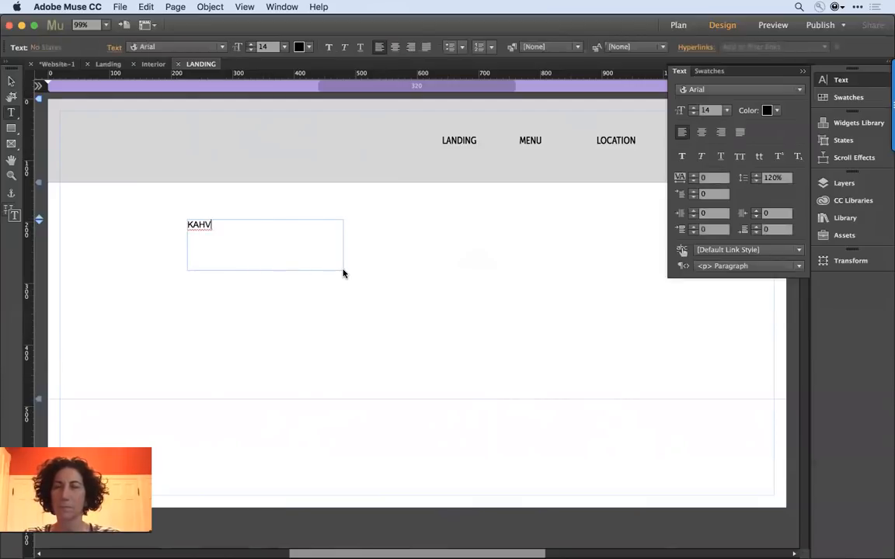
pyautogui.write('A')
# - Enlarge all of the logo text to size 32
pyautogui.press('super+a')
pyautogui.press('super+shift+period')
pyautogui.press('super+shift+period')
pyautogui.press('super+shift+period')
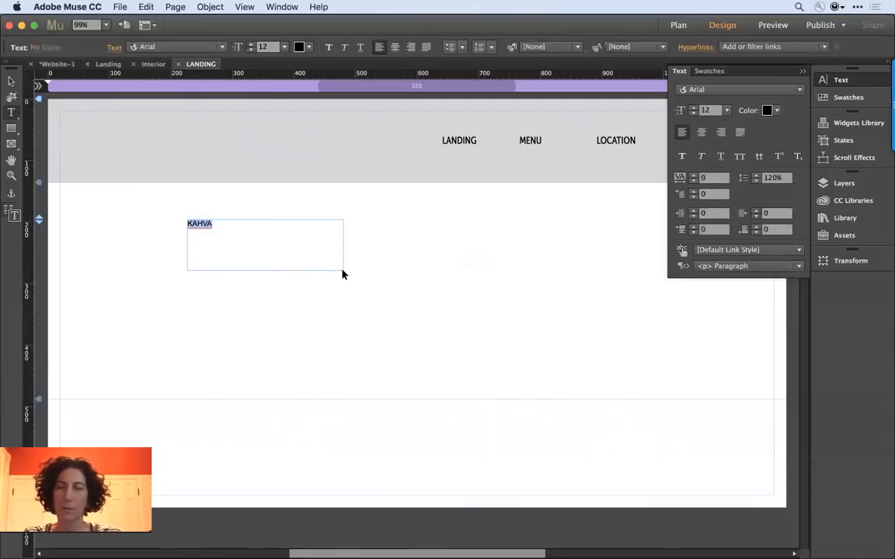
pyautogui.press('super+shift+period')
pyautogui.press('super+shift+period')
pyautogui.press('super+shift+period')
pyautogui.press('super+shift+period')
pyautogui.press('super+shift+period')
pyautogui.press('super+shift+period')
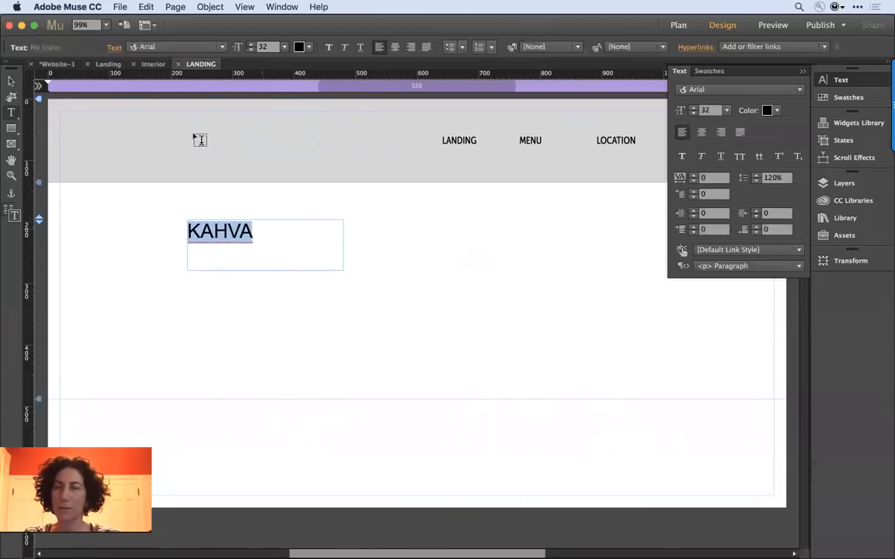
# - Check the logo's spelling on the Kahve site, correct the text to "KAHVE" and leave text editing
pyautogui.press('super+Tab')
pyautogui.press('super+Tab')
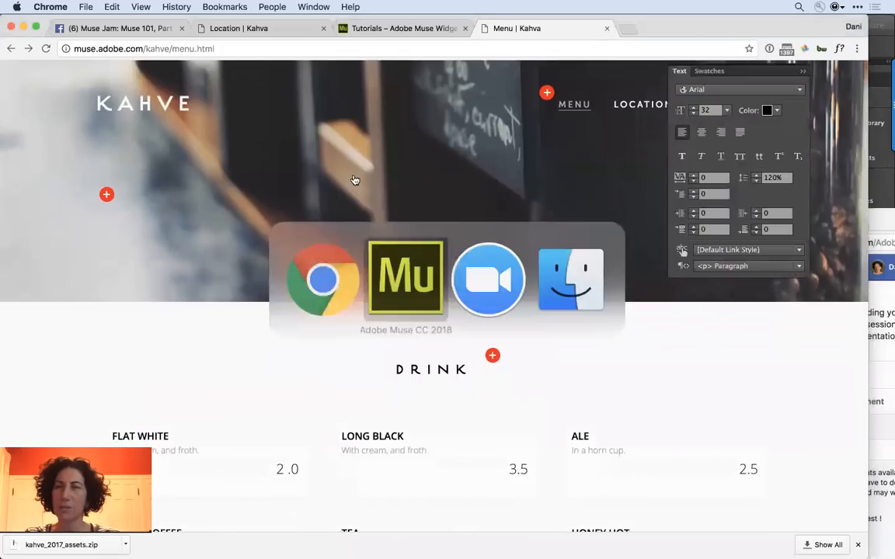
pyautogui.click(274, 226)
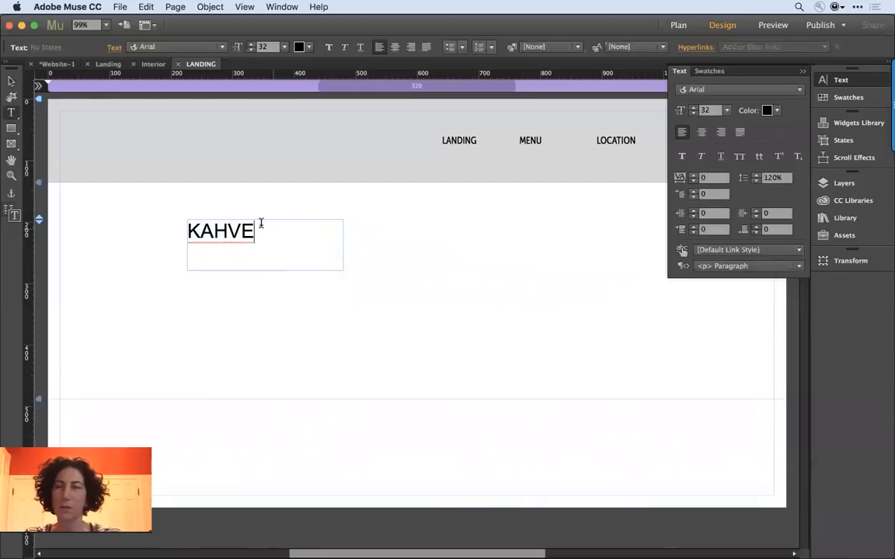
pyautogui.click(11, 80)
pyautogui.click(449, 327)
# - Set the KAHVE text frame's font to Museo Sans Condensed 500
pyautogui.click(204, 231)
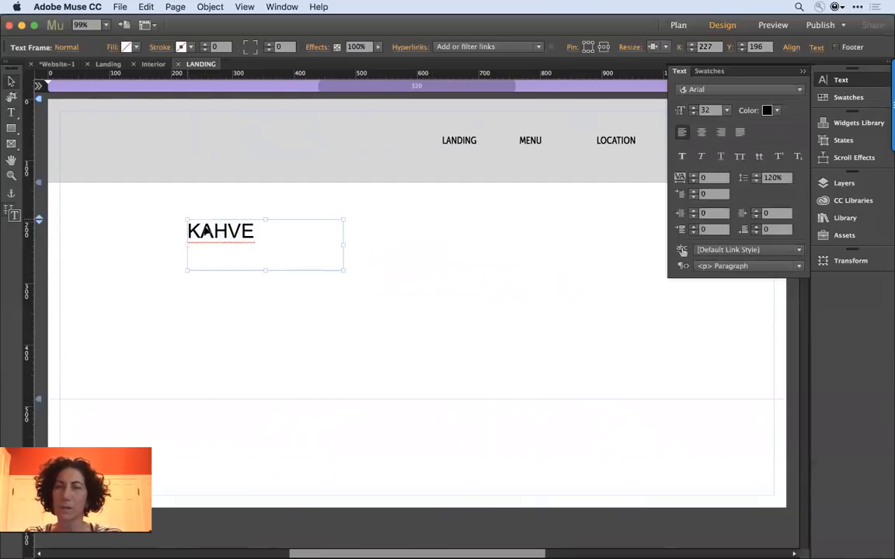
pyautogui.click(715, 89)
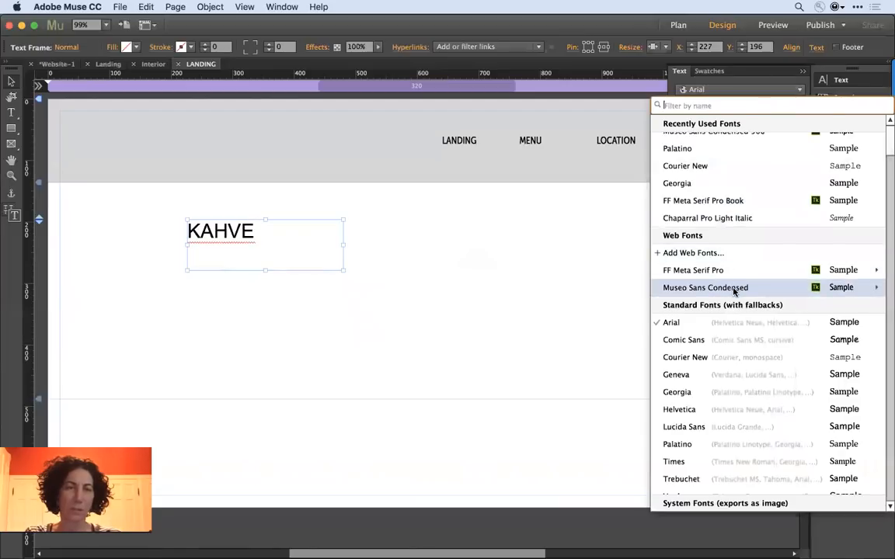
pyautogui.moveTo(732, 285)
pyautogui.click(570, 376)
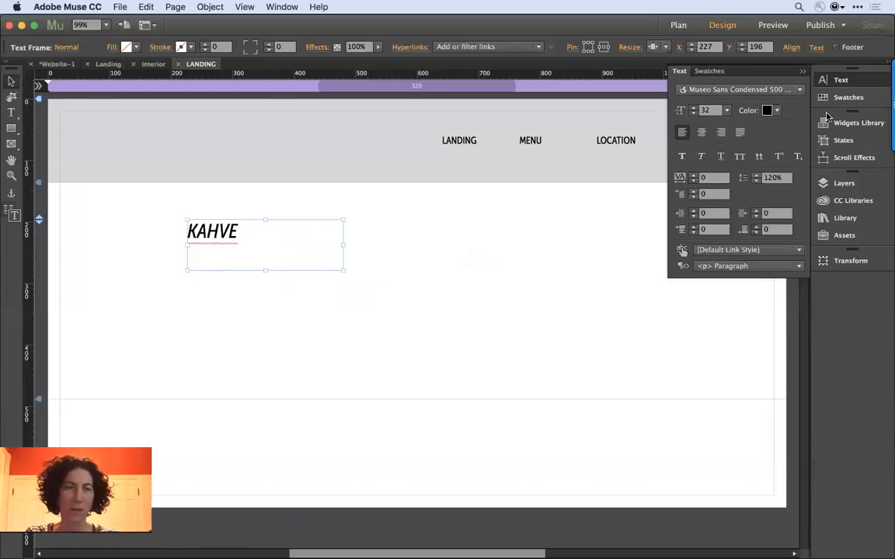
pyautogui.click(738, 92)
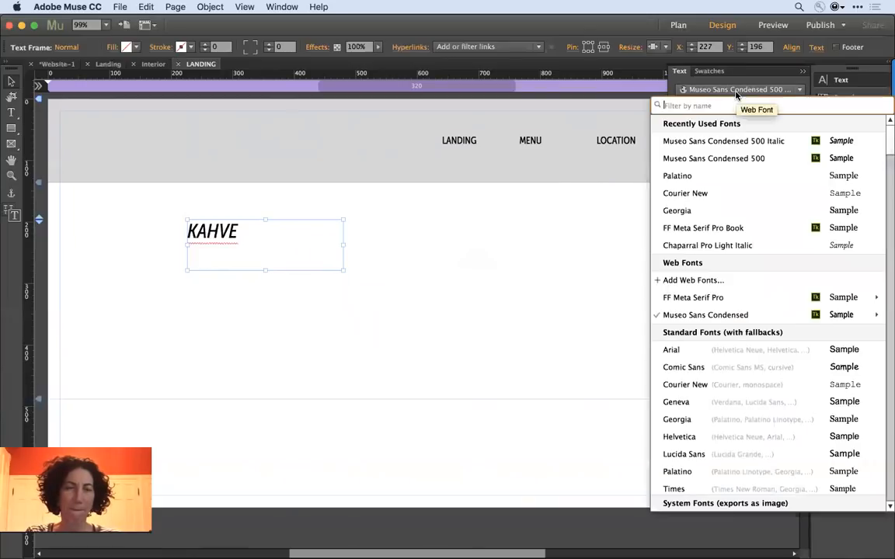
pyautogui.moveTo(760, 315)
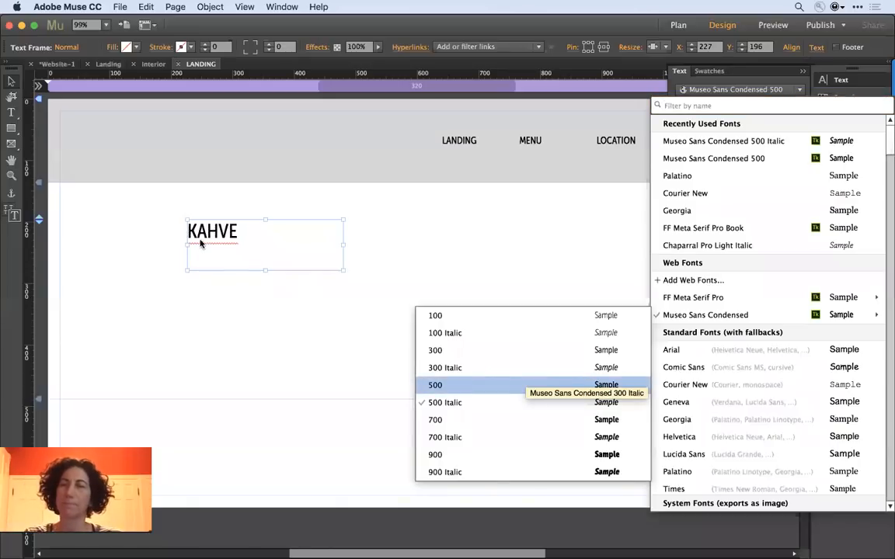
pyautogui.click(92, 193)
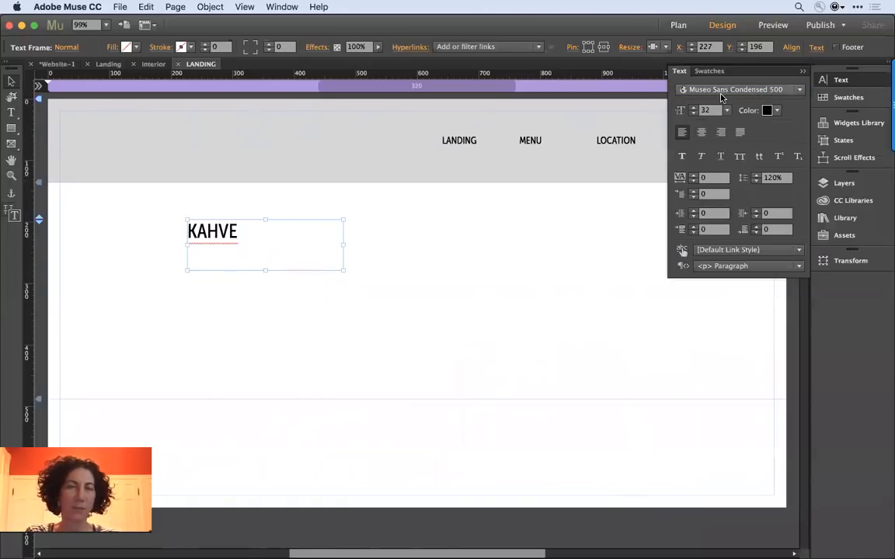
# - Set the KAHVE text's letter spacing to 5
pyautogui.click(721, 179)
pyautogui.write('5')
pyautogui.press('Return')
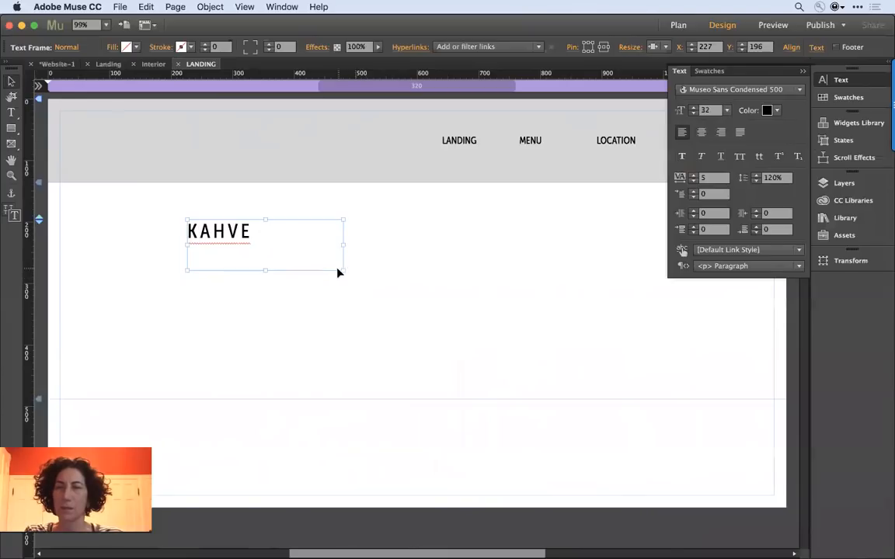
# - Shrink the KAHVE text frame to about 142 by 48 px and place it in the header at about X 39, Y 43
pyautogui.moveTo(341, 269); pyautogui.dragTo(273, 248)
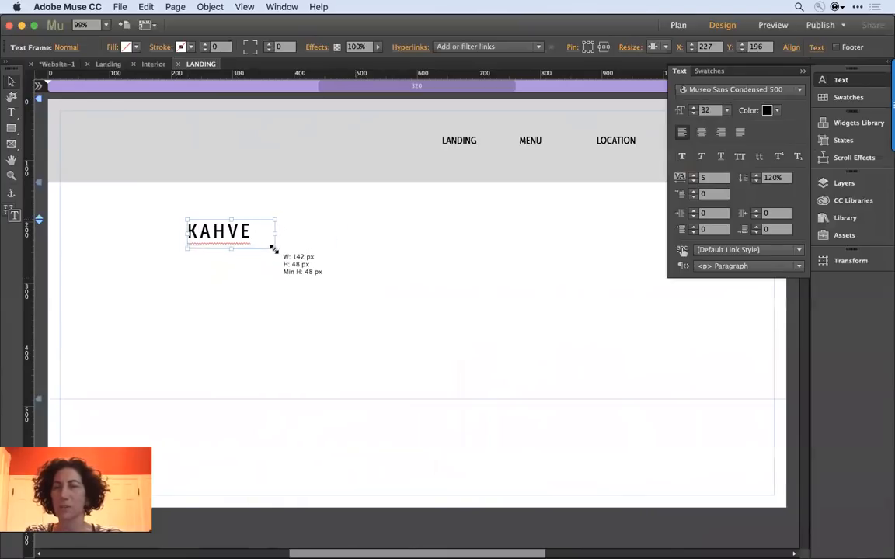
pyautogui.click(359, 305)
pyautogui.moveTo(199, 235); pyautogui.dragTo(85, 144)
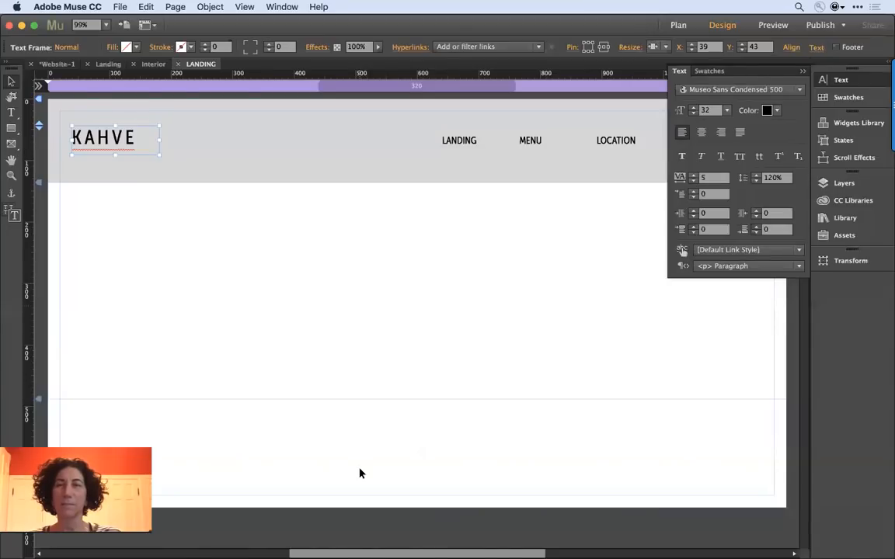
pyautogui.click(366, 308)
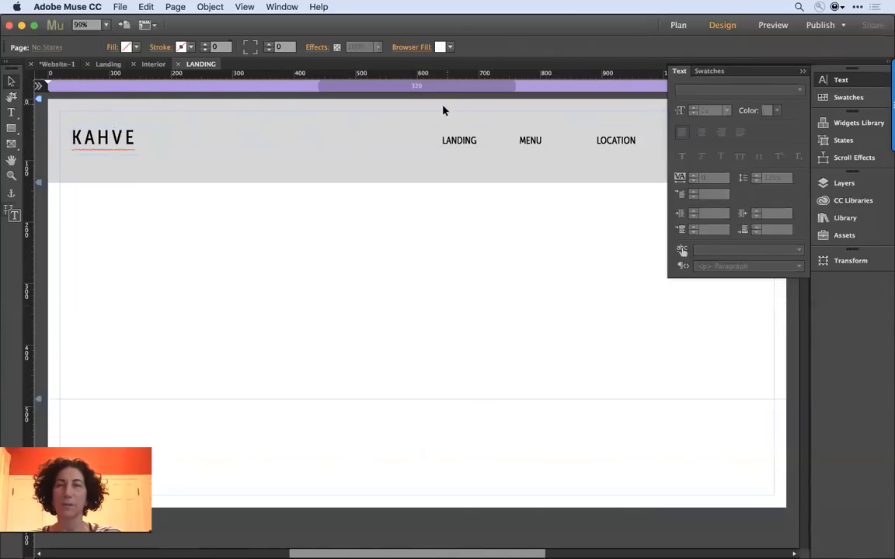
# - Hyperlink the KAHVE text frame to the LANDING page and deselect it
pyautogui.click(82, 139)
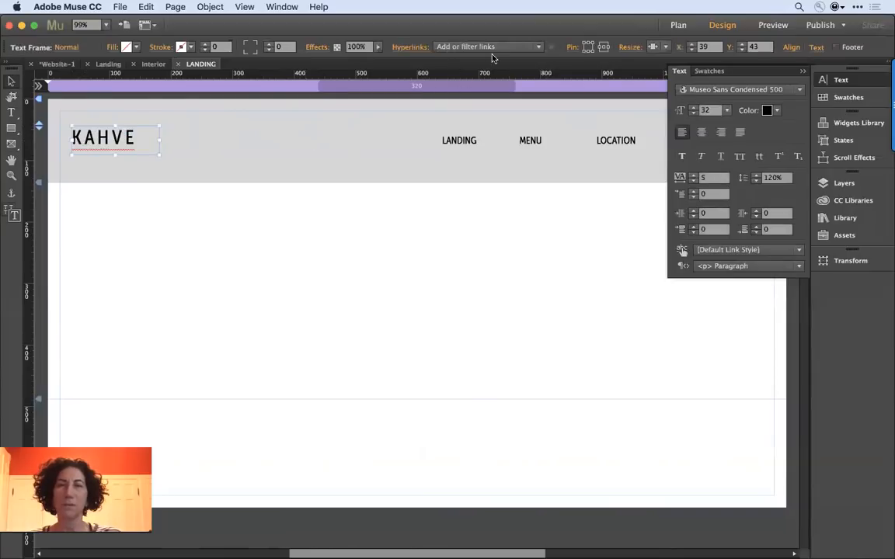
pyautogui.click(443, 46)
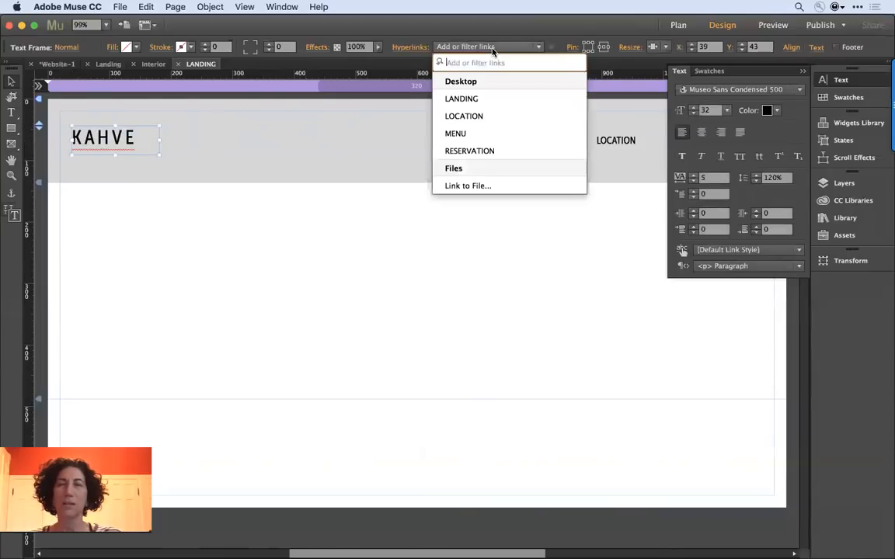
pyautogui.click(458, 99)
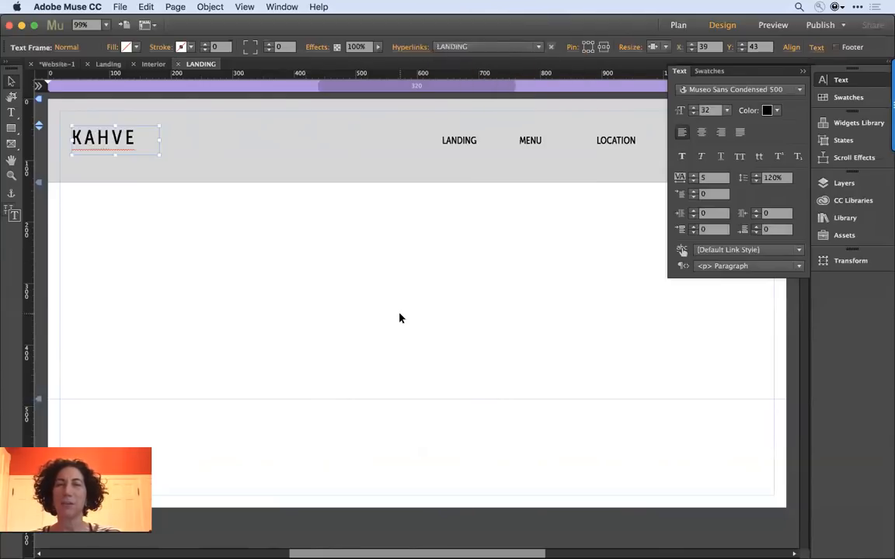
pyautogui.click(400, 318)
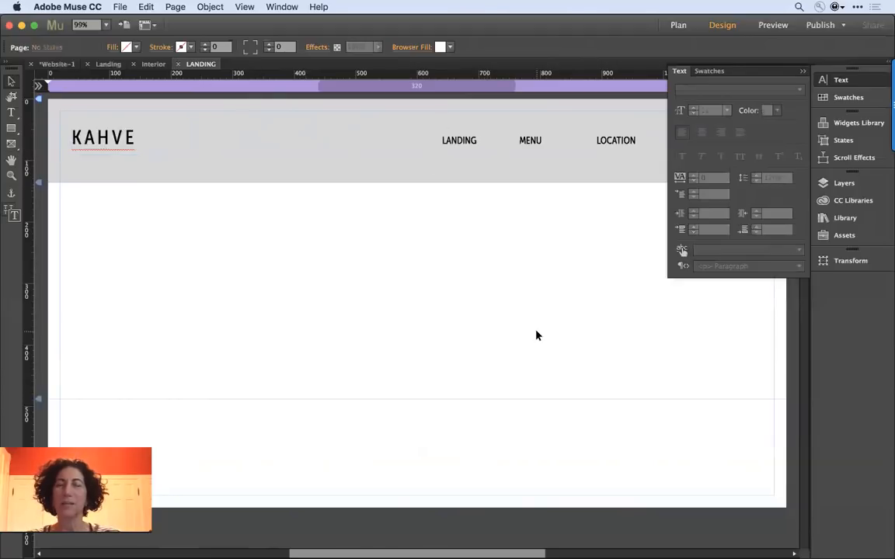
# - Exclude the LANDING page from the menus in the site plan
pyautogui.click(54, 64)
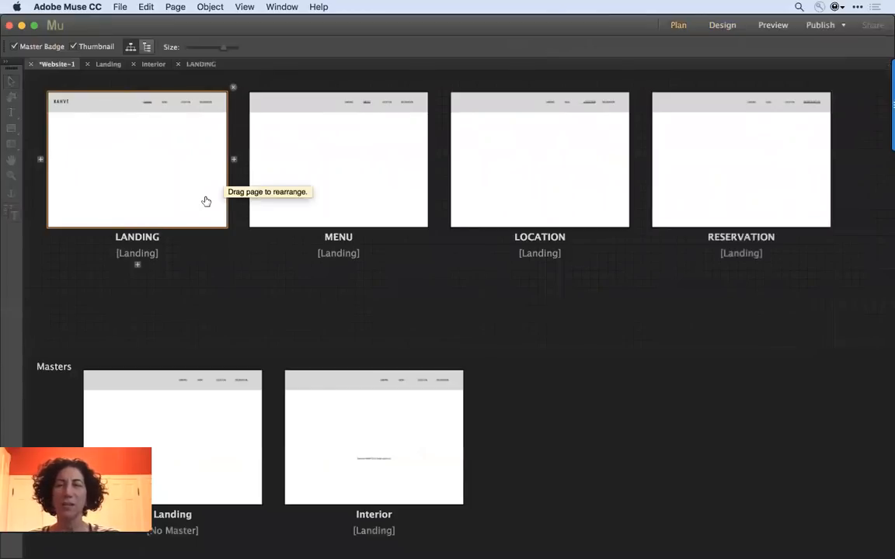
pyautogui.rightClick(103, 148)
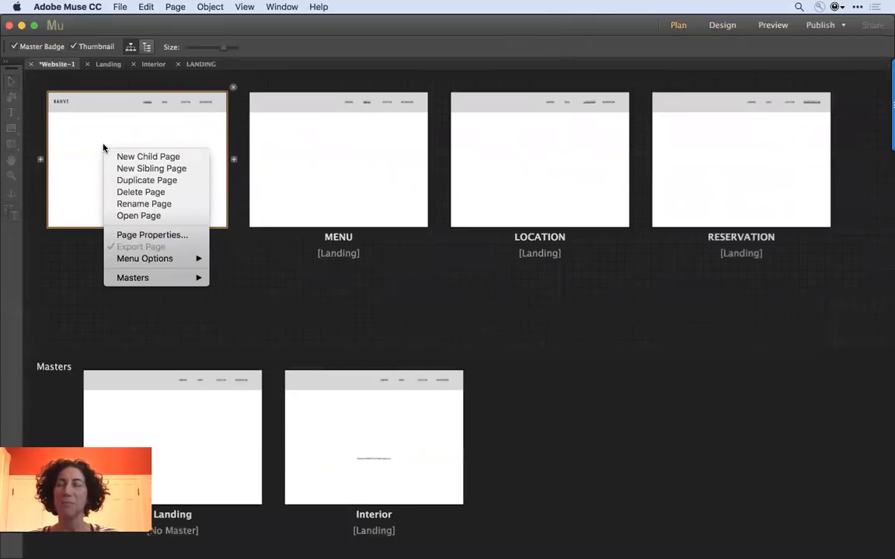
pyautogui.moveTo(187, 264)
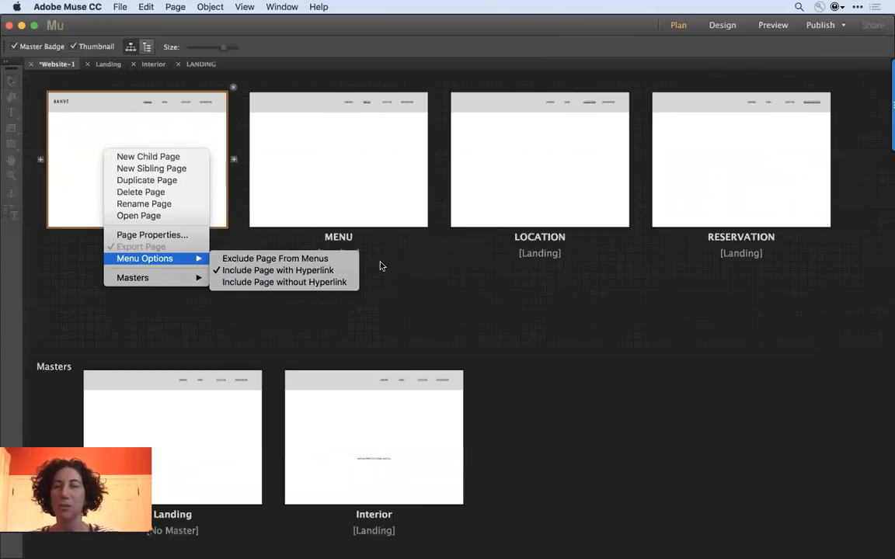
pyautogui.click(331, 259)
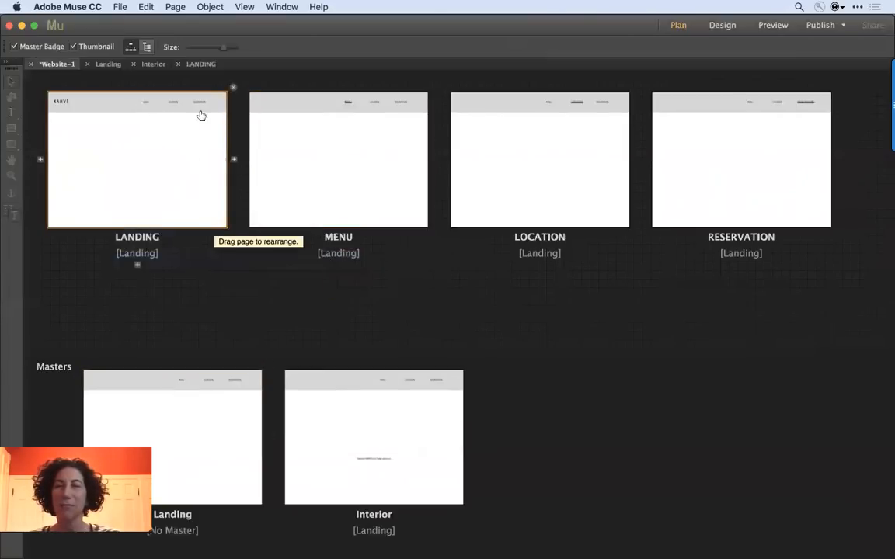
# - On the Landing master, narrow the header menu from its MENU side to about 385 px wide and return to the site plan
pyautogui.doubleClick(213, 450)
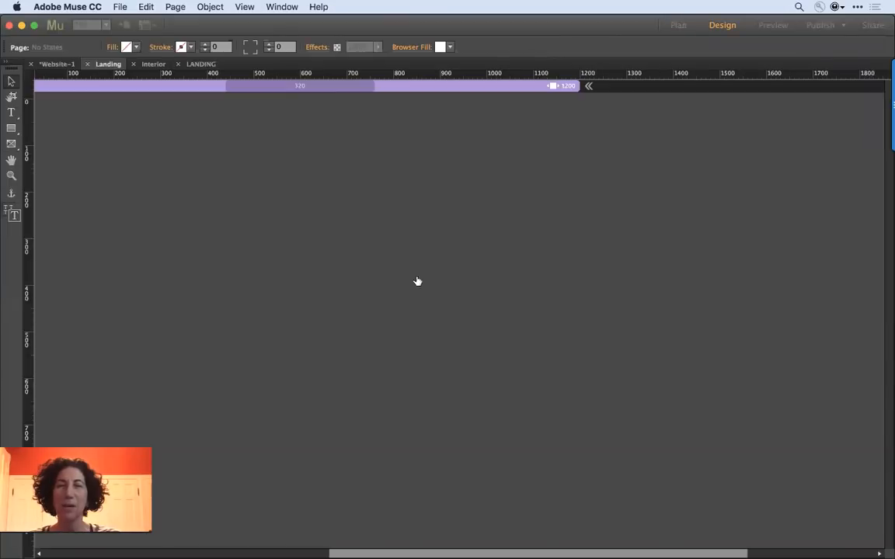
pyautogui.click(423, 132)
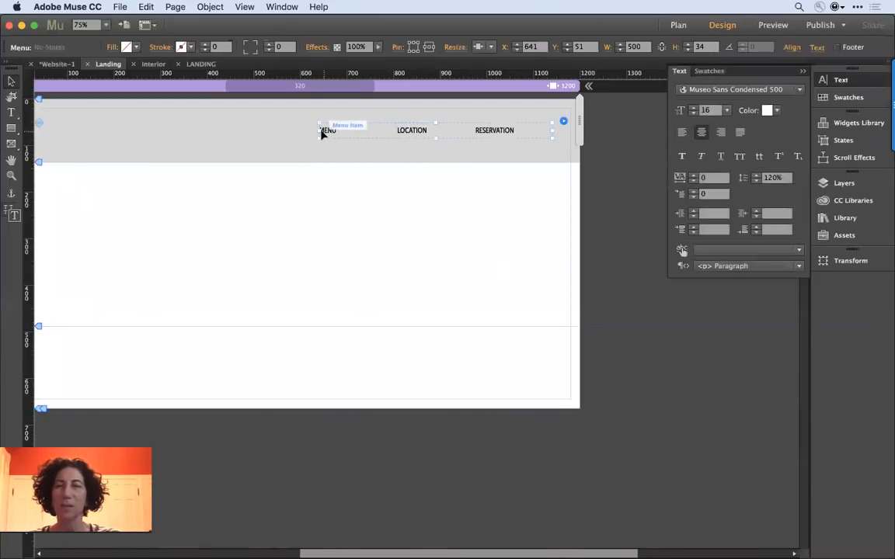
pyautogui.moveTo(317, 130); pyautogui.dragTo(369, 132)
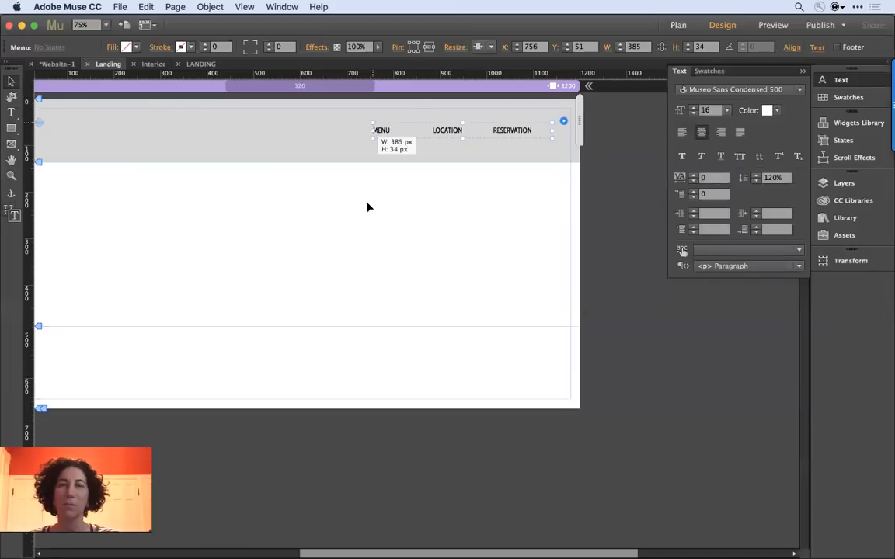
pyautogui.click(364, 230)
pyautogui.press('super+m')
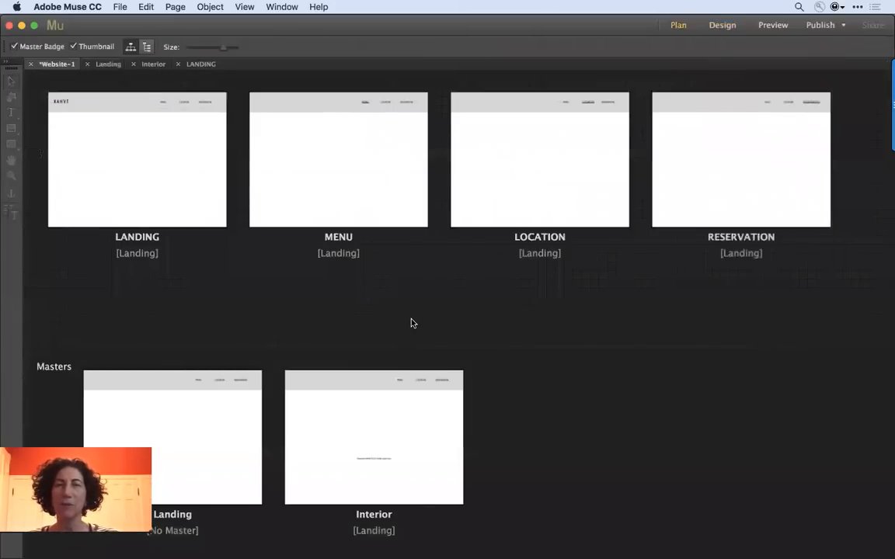
# - Save the site as kahve_jam in the _Test_Files folder
pyautogui.click(120, 7)
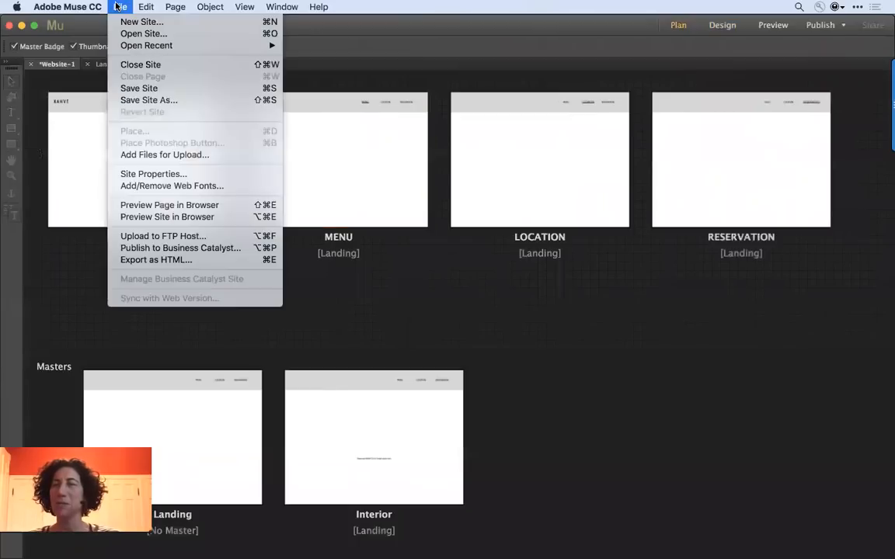
pyautogui.click(137, 89)
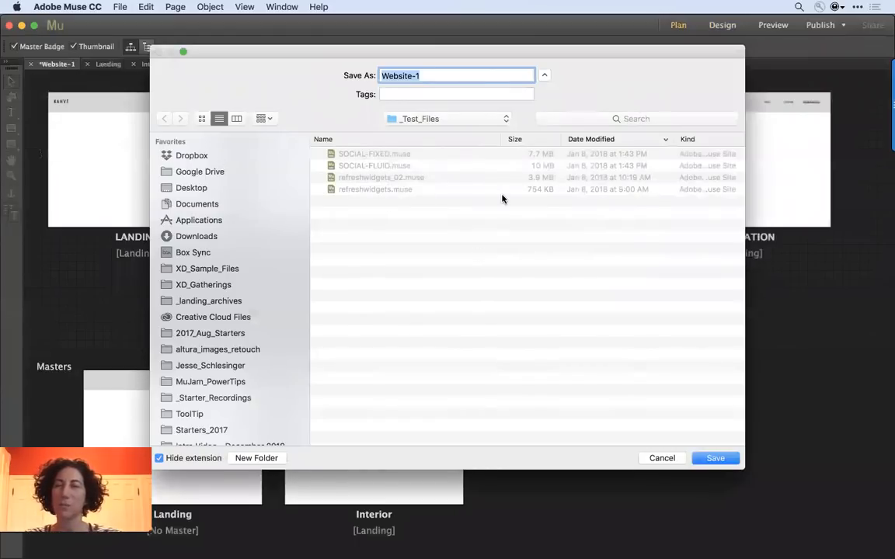
pyautogui.write('kahve_ham')
pyautogui.press('BackSpace')
pyautogui.press('BackSpace')
pyautogui.press('BackSpace')
pyautogui.write('jam')
pyautogui.press('Return')
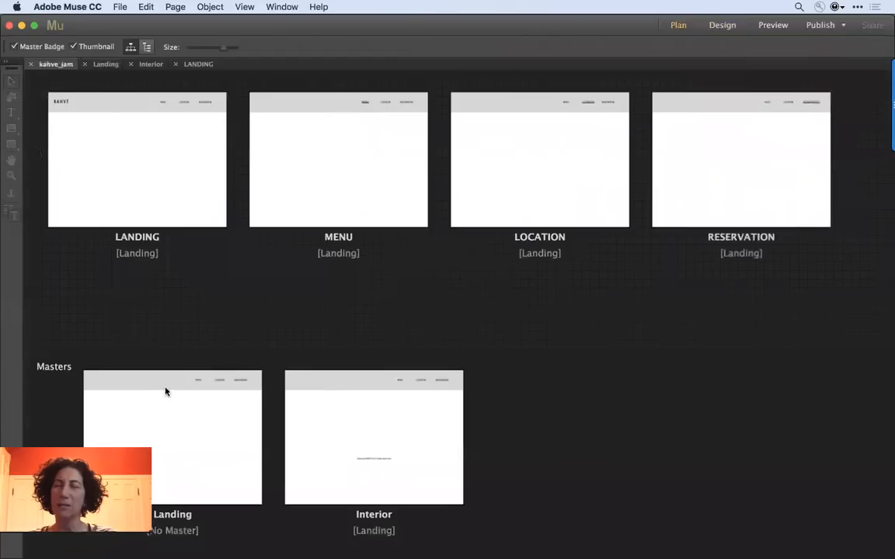
# - Open the Landing master and examine the text color settings of the menu and its MENU and LOCATION items
pyautogui.doubleClick(183, 431)
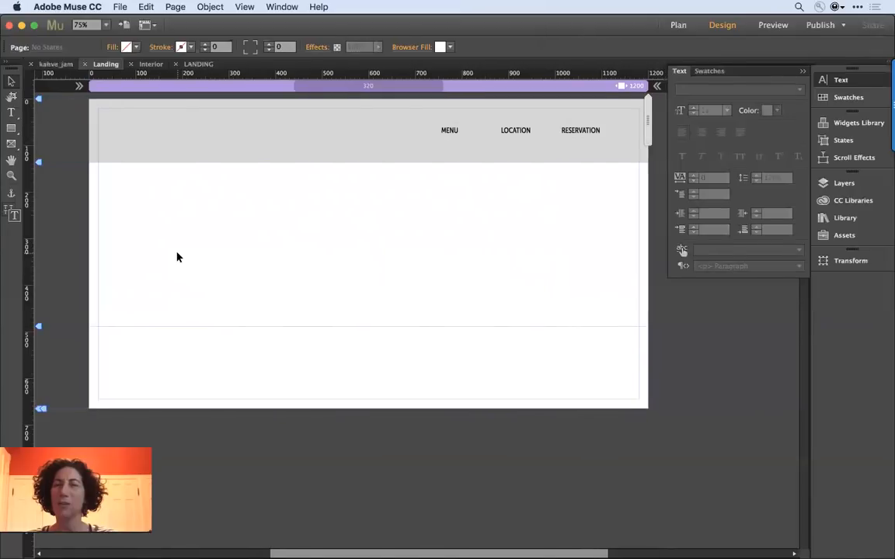
pyautogui.click(507, 132)
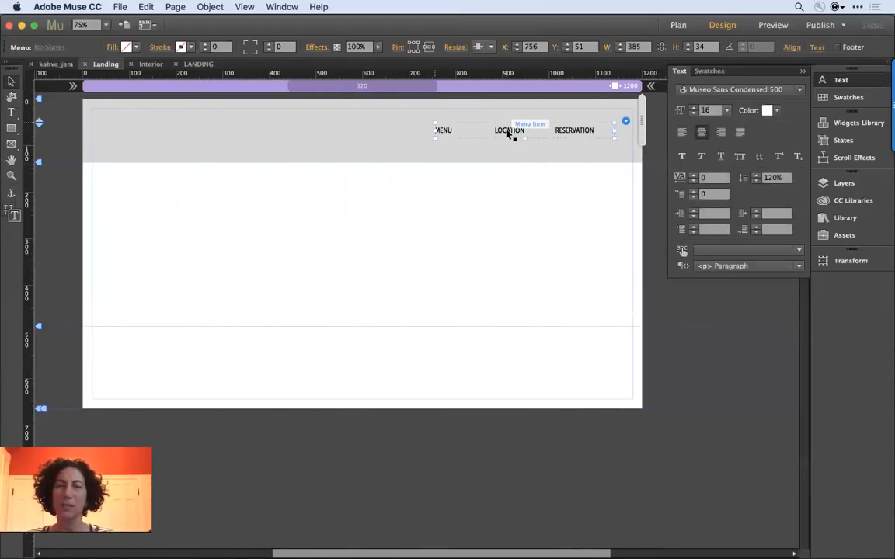
pyautogui.click(507, 133)
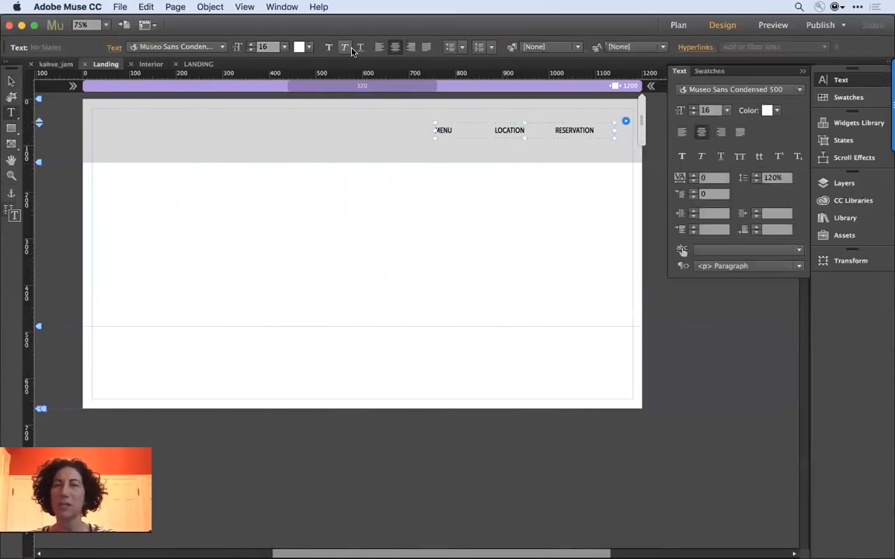
pyautogui.click(767, 111)
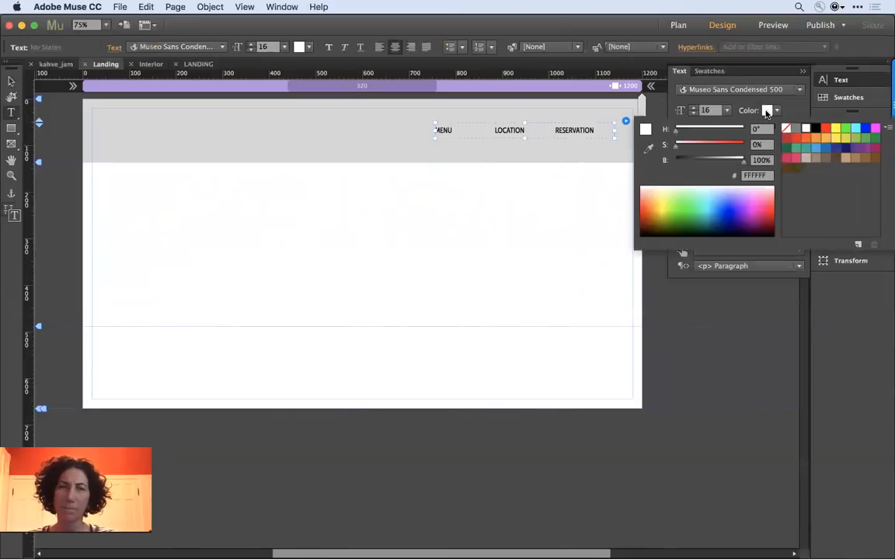
pyautogui.press('Escape')
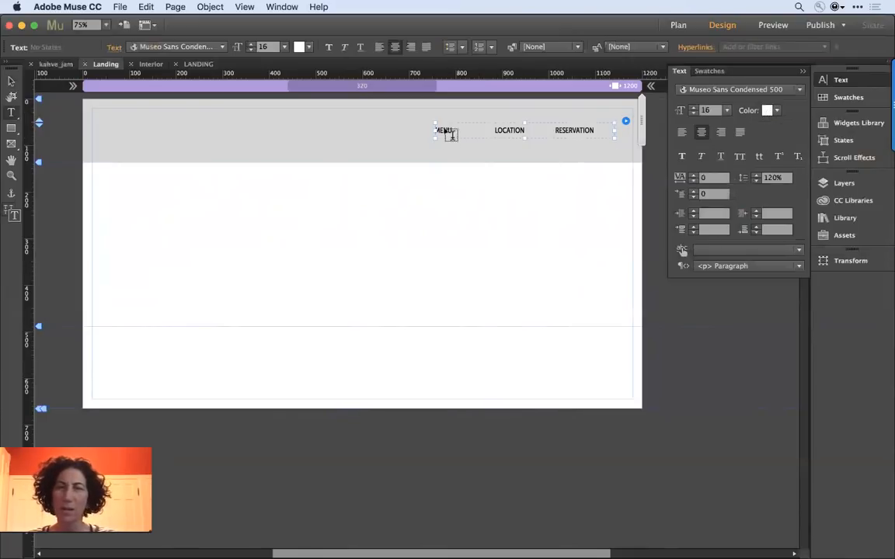
pyautogui.click(11, 80)
pyautogui.click(443, 132)
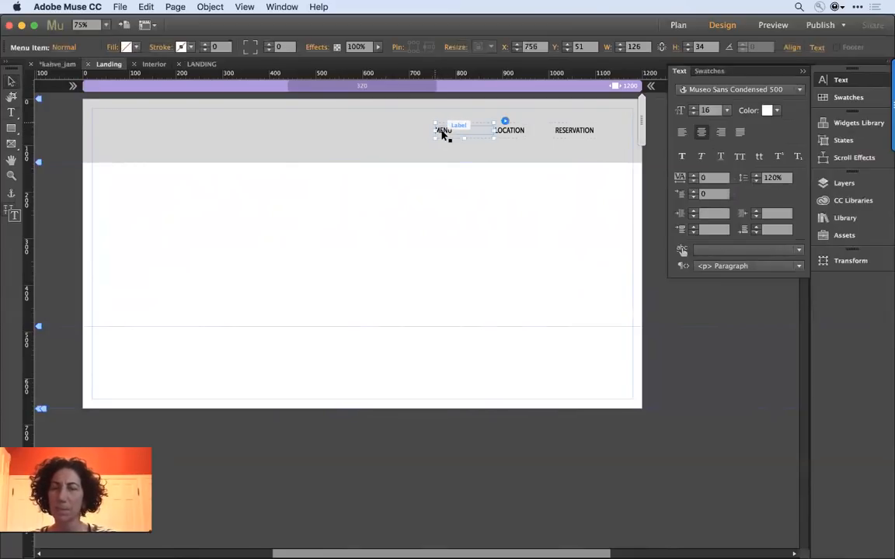
pyautogui.doubleClick(443, 130)
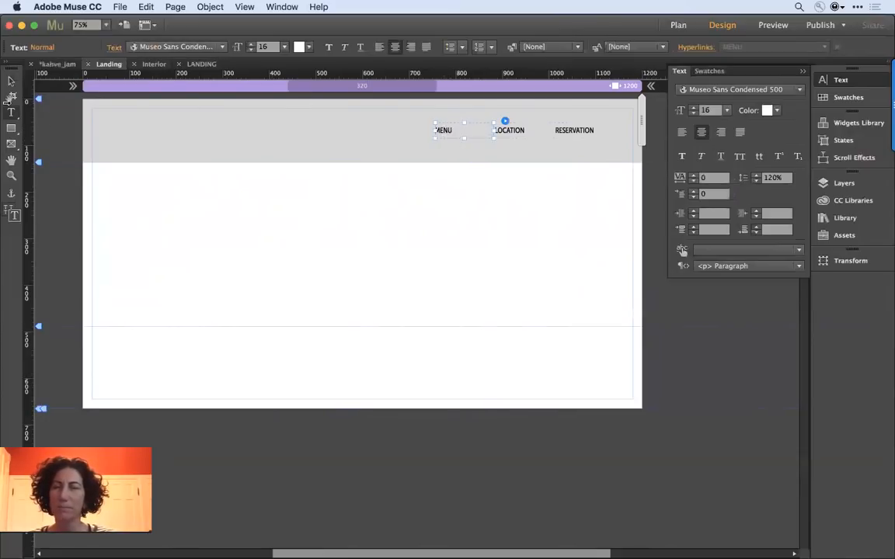
pyautogui.click(11, 81)
pyautogui.click(499, 133)
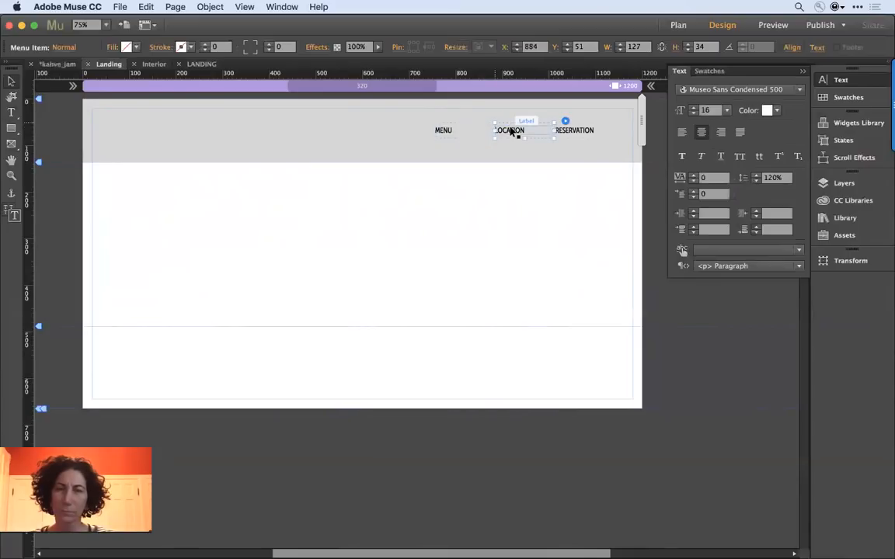
pyautogui.press('t')
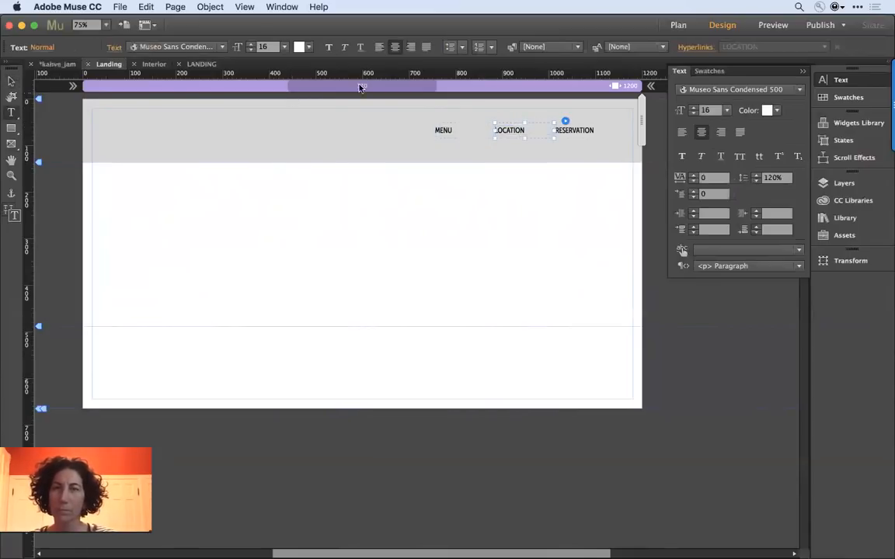
pyautogui.click(297, 48)
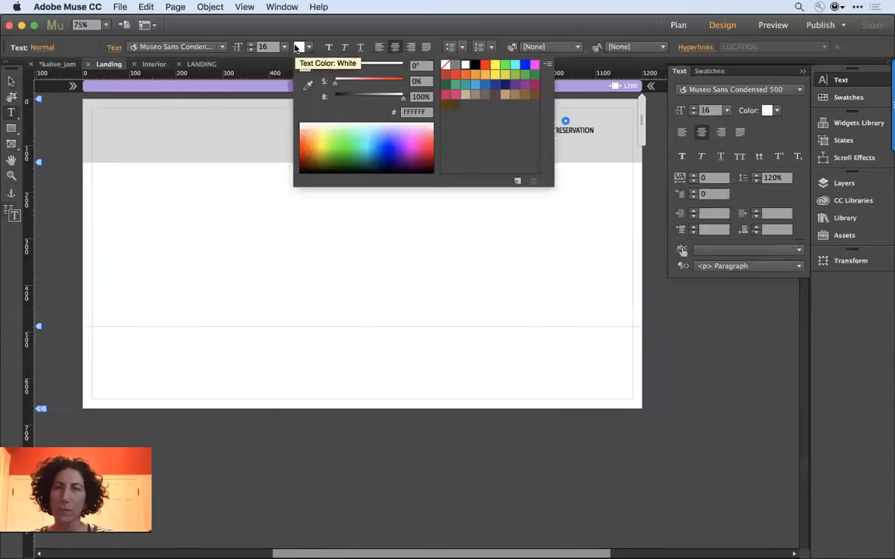
pyautogui.click(11, 80)
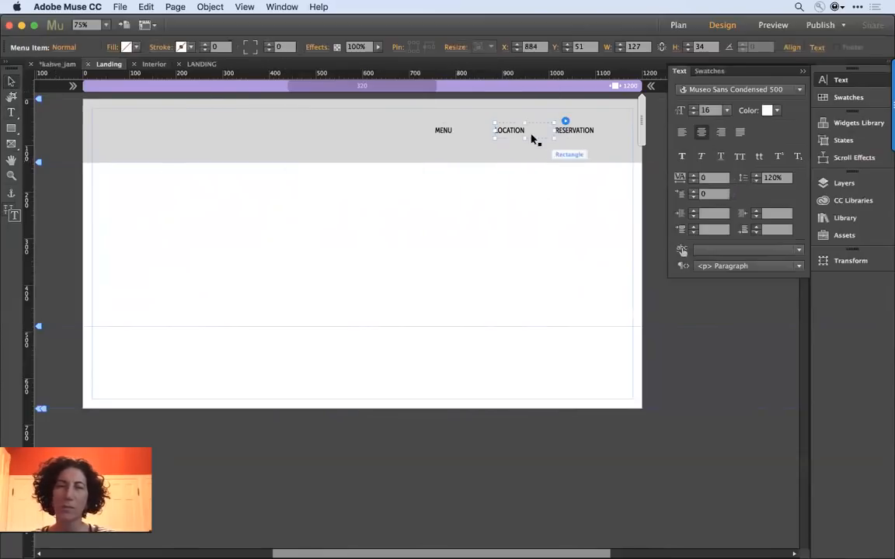
# - Shift the whole menu slightly to the right in the Landing master's header and return to the site plan
pyautogui.moveTo(509, 133)
pyautogui.mouseDown()
pyautogui.moveTo(513, 230)
pyautogui.moveTo(514, 136)
pyautogui.mouseUp()
pyautogui.click(501, 206)
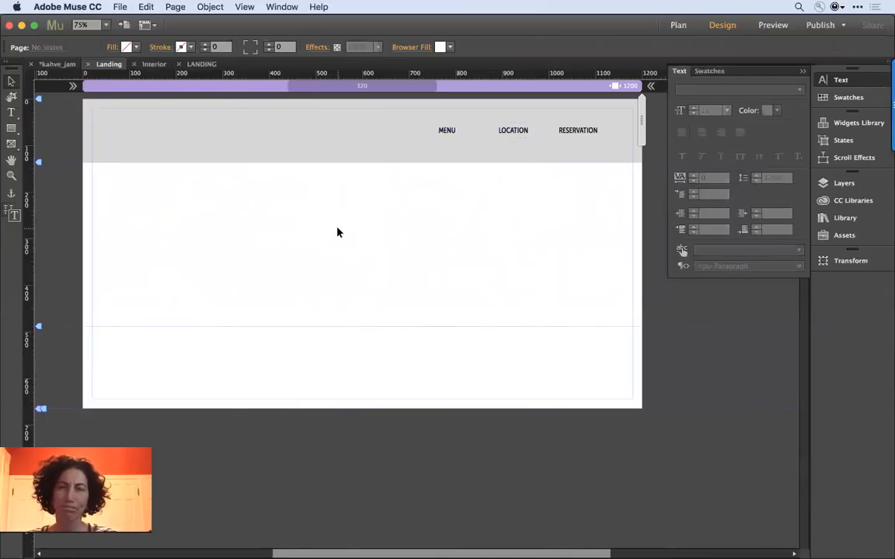
pyautogui.press('super+m')
# - Switch to Chrome, open the Kahve site's home page and hide the downloads bar
pyautogui.press('super+Tab')
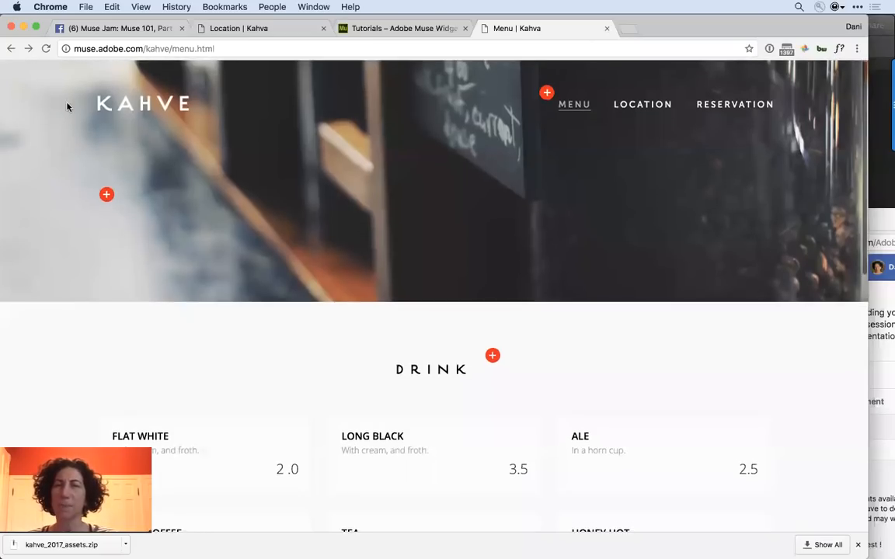
pyautogui.click(104, 104)
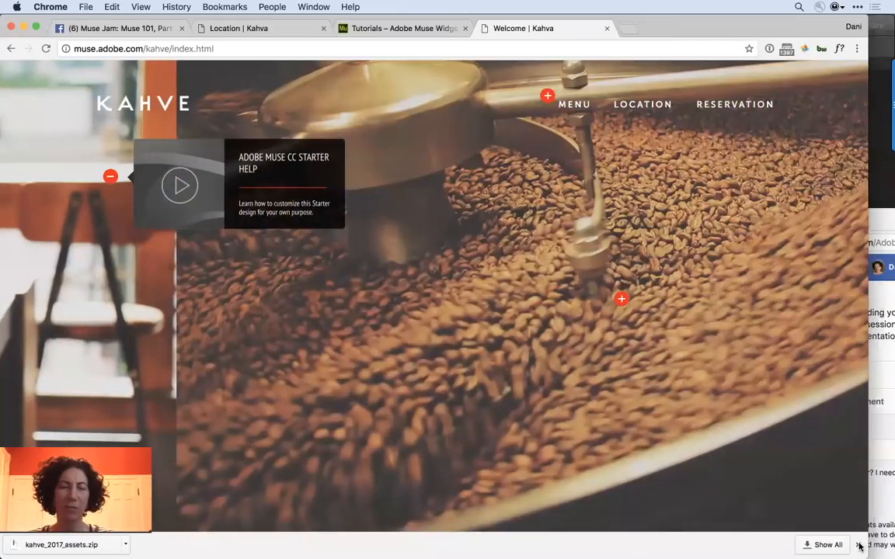
pyautogui.click(859, 546)
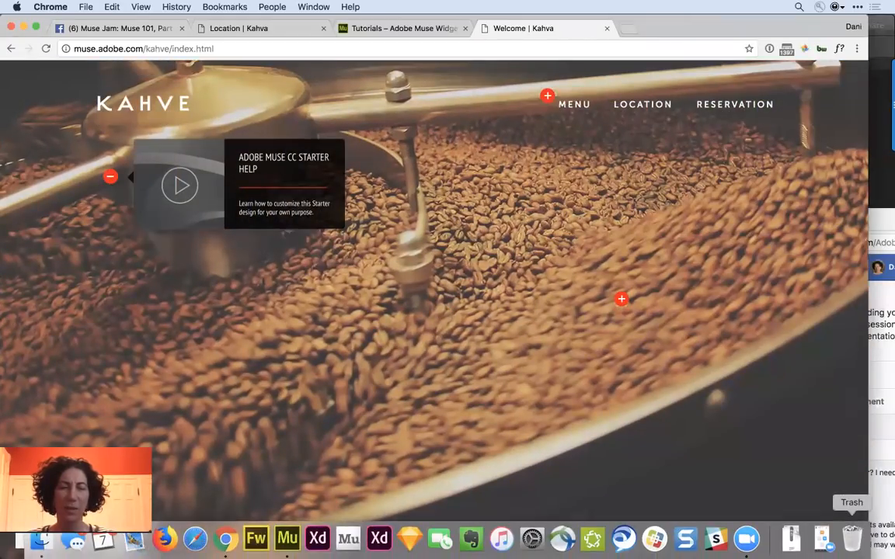
# - Resize the browser window and step through the home page's slideshow to examine how its background images fill the window
pyautogui.moveTo(834, 427); pyautogui.dragTo(789, 361)
pyautogui.click(126, 333)
pyautogui.click(44, 333)
pyautogui.click(45, 333)
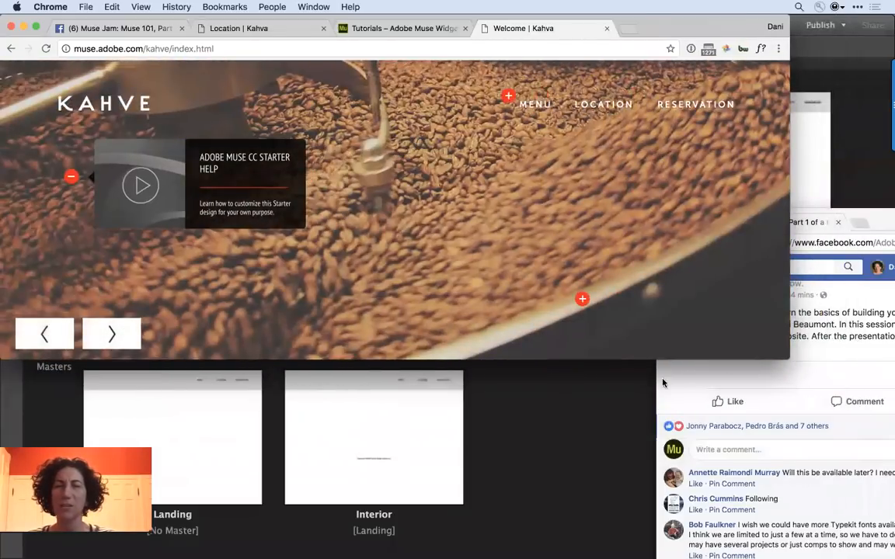
pyautogui.moveTo(785, 362); pyautogui.dragTo(785, 477)
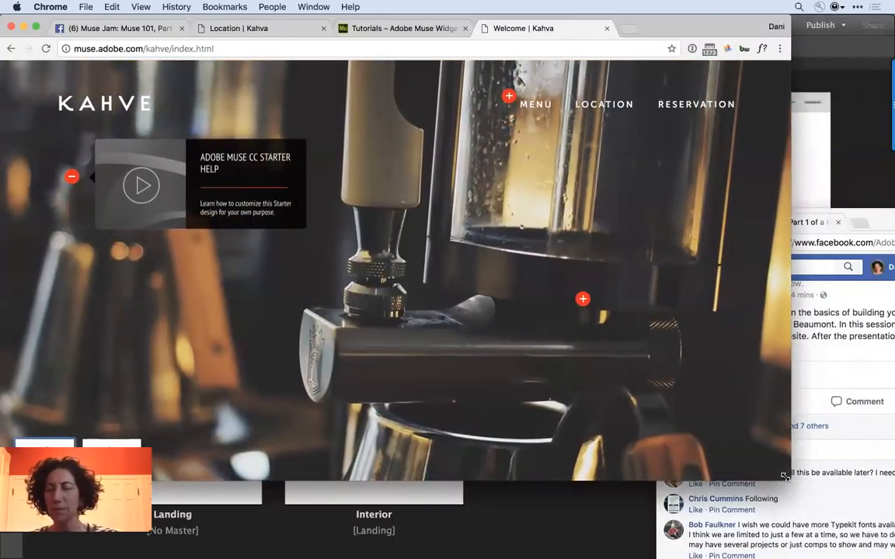
# - Switch to Adobe Muse and open the LANDING page from the site plan for editing
pyautogui.click(787, 480)
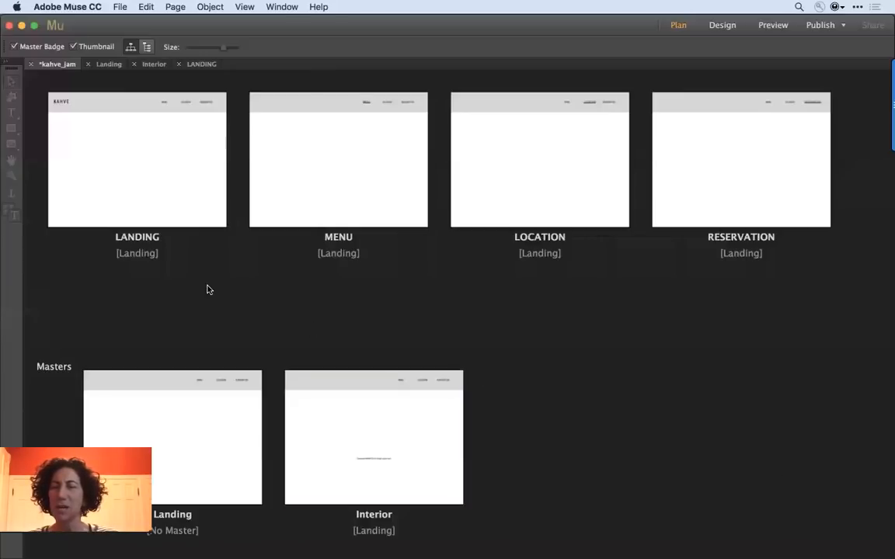
pyautogui.doubleClick(99, 161)
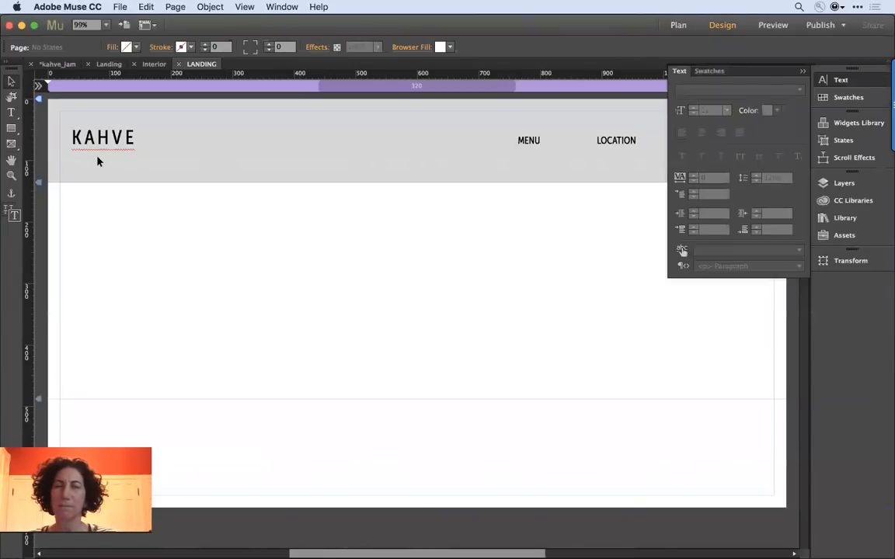
pyautogui.press('super+minus')
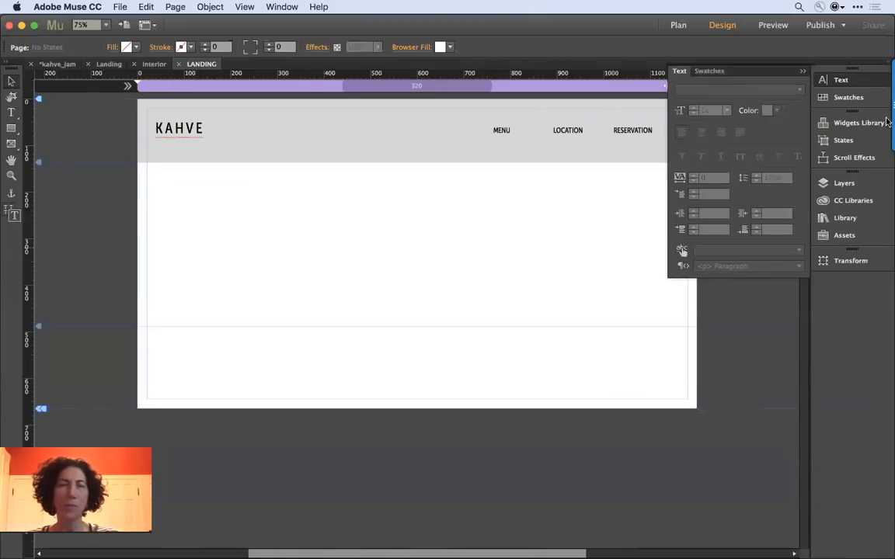
# - Add a Fullscreen slideshow widget from the widgets library to the LANDING page
pyautogui.click(834, 124)
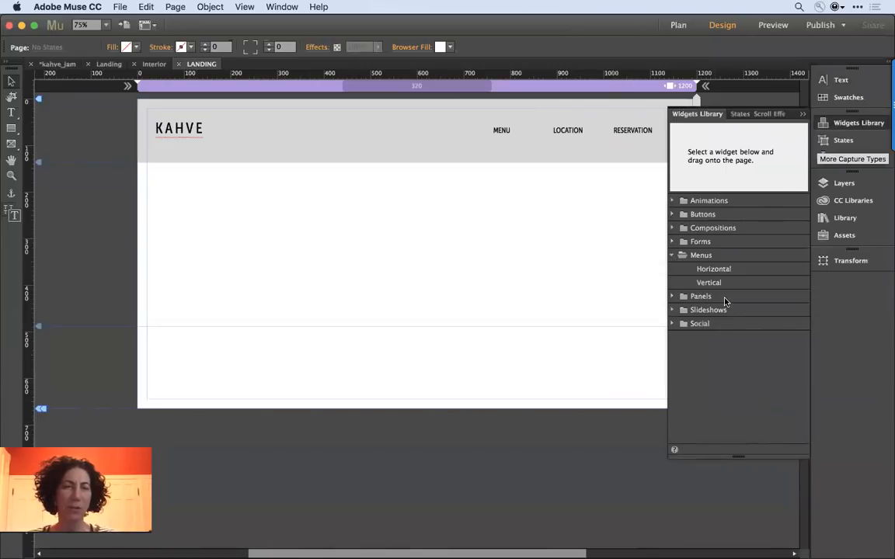
pyautogui.click(672, 311)
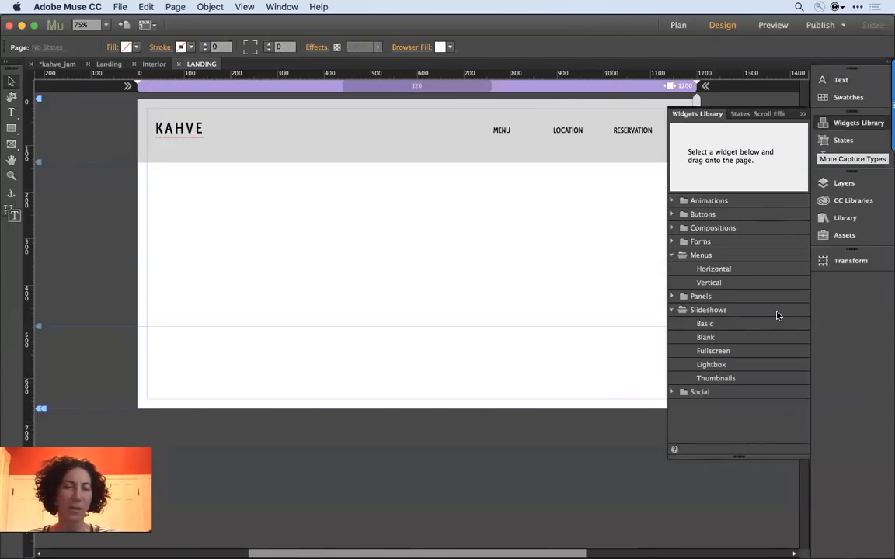
pyautogui.click(708, 354)
pyautogui.moveTo(709, 357); pyautogui.dragTo(332, 244)
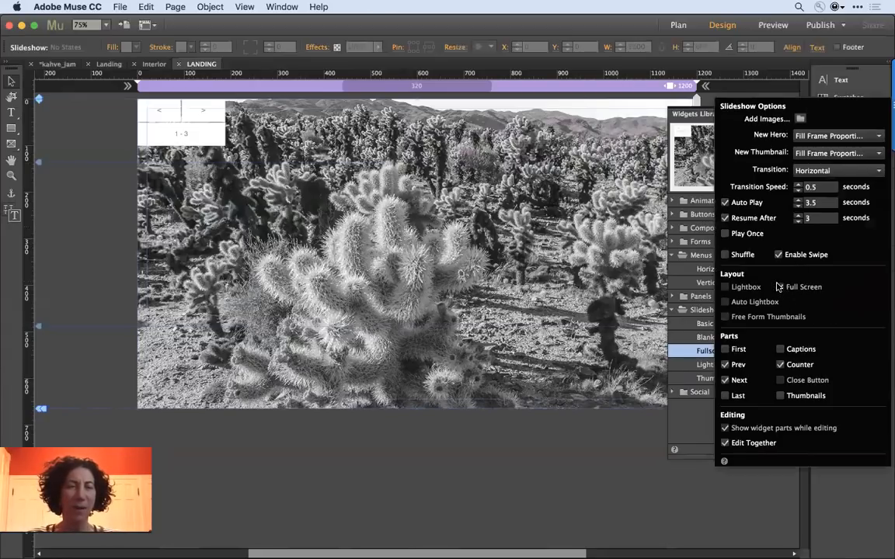
# - Examine the slideshow's Full Screen layout option and its individual parts, including the counter and hero image
pyautogui.click(780, 288)
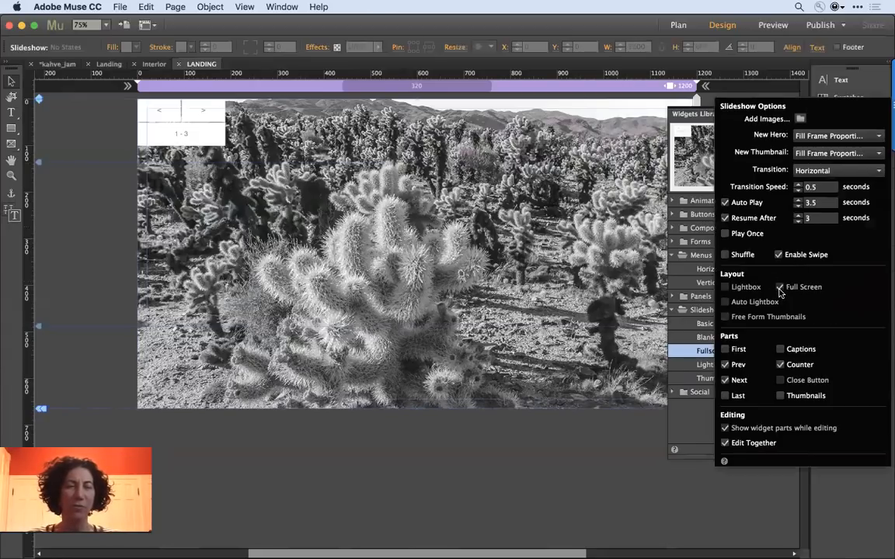
pyautogui.click(184, 114)
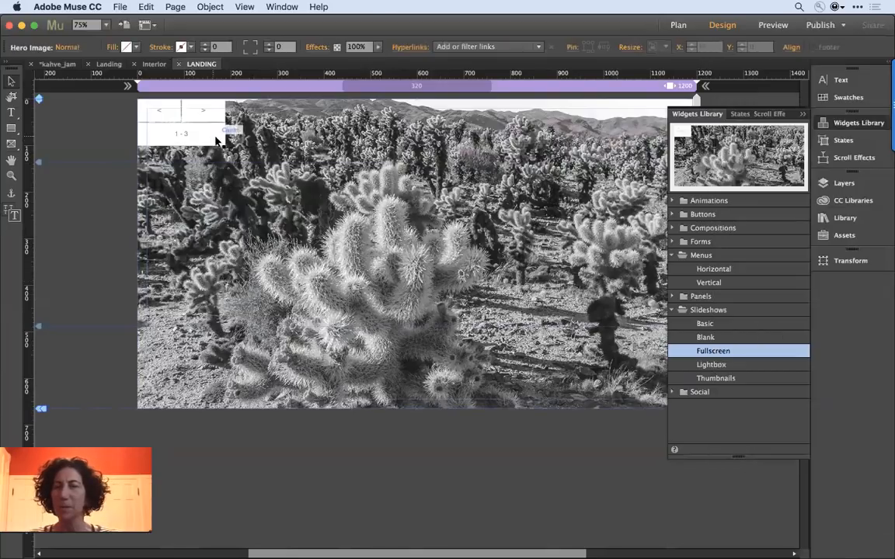
pyautogui.click(209, 140)
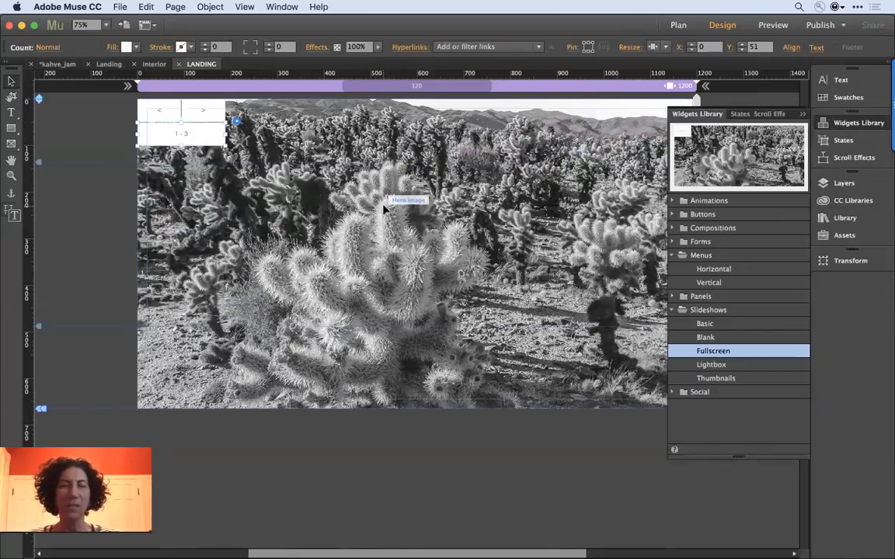
pyautogui.click(343, 190)
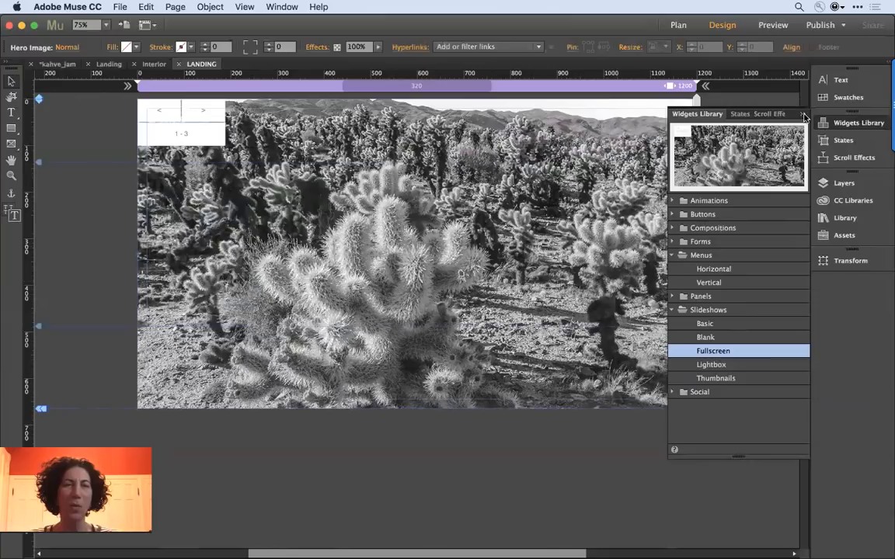
# - Remove the counter from the fullscreen slideshow through its slideshow options
pyautogui.click(802, 115)
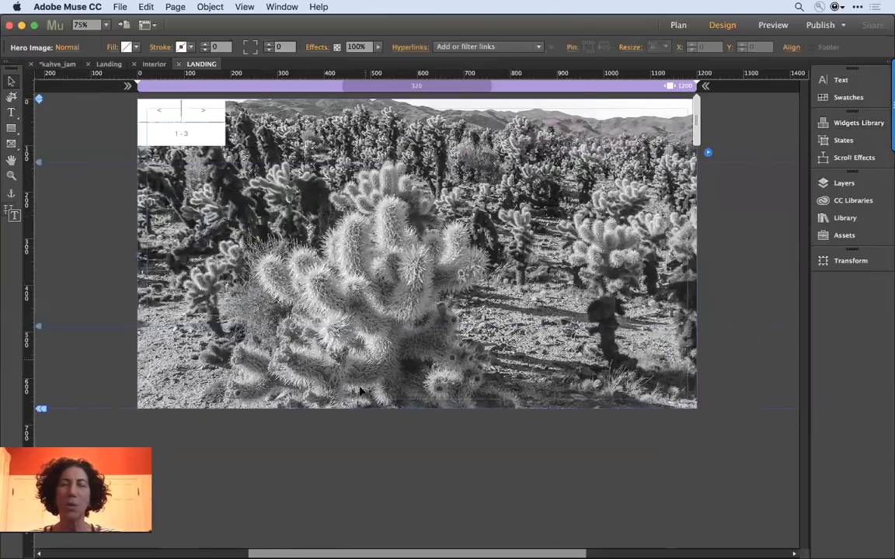
pyautogui.click(339, 448)
pyautogui.click(321, 216)
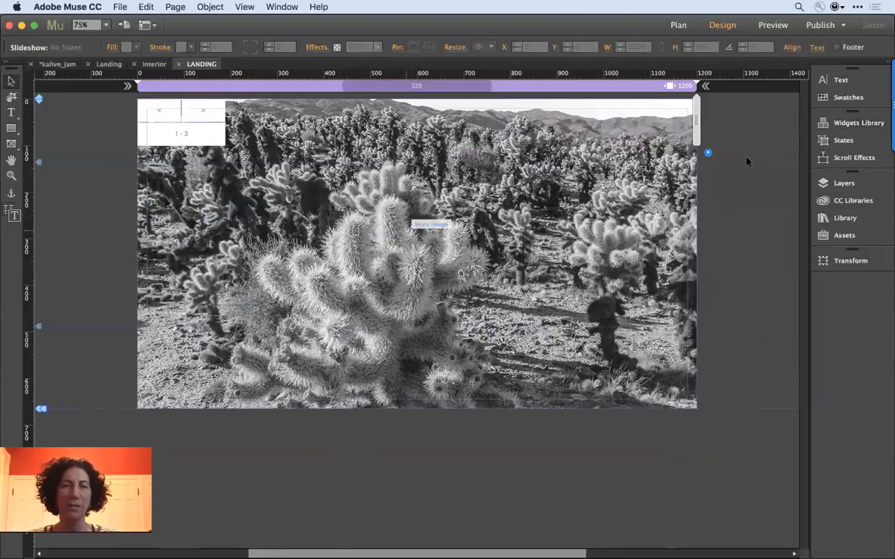
pyautogui.click(707, 154)
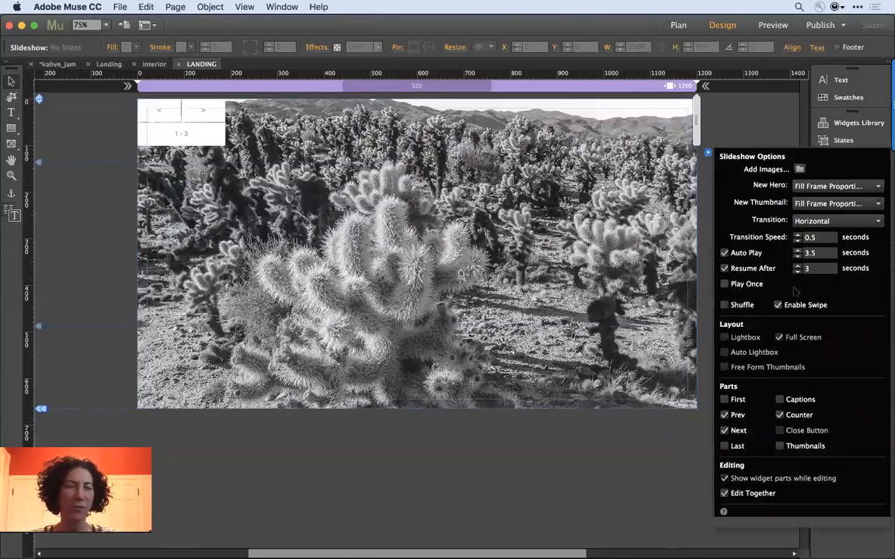
pyautogui.click(779, 415)
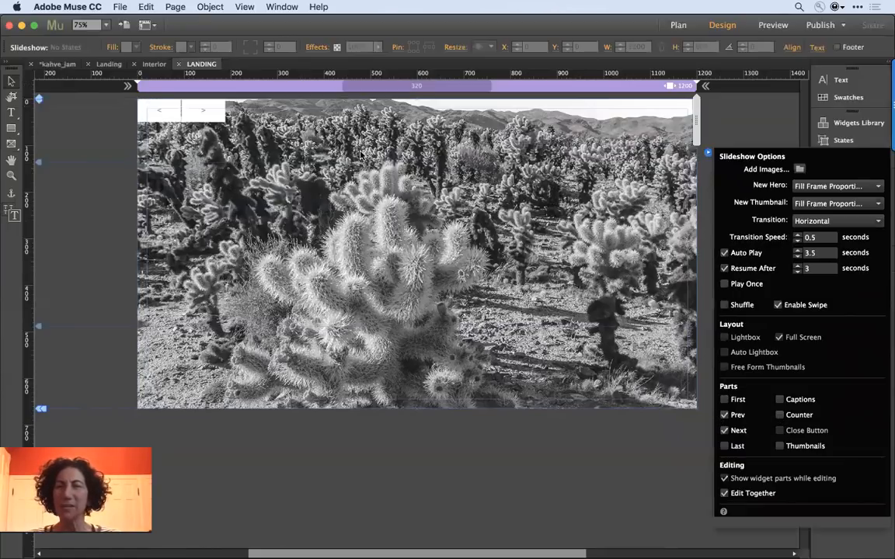
# - Move the slideshow's previous and next buttons together down the left edge of the hero image, to about X 1, Y 530
pyautogui.click(781, 447)
pyautogui.click(781, 447)
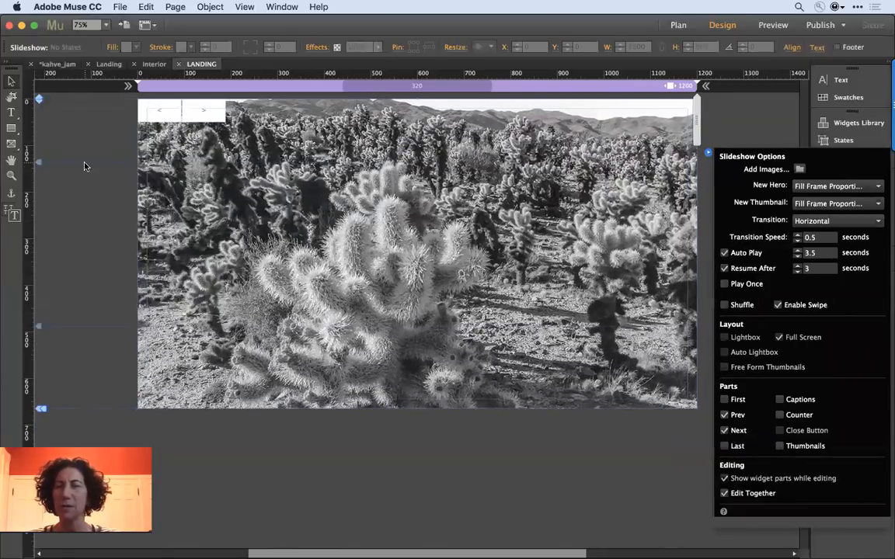
pyautogui.click(169, 118)
pyautogui.click(173, 117)
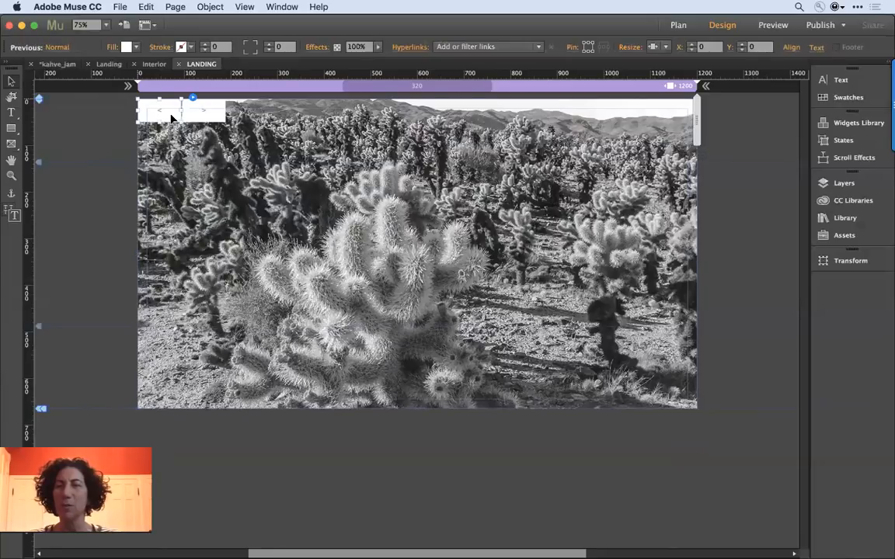
pyautogui.click(212, 118)
pyautogui.moveTo(213, 119); pyautogui.dragTo(214, 369)
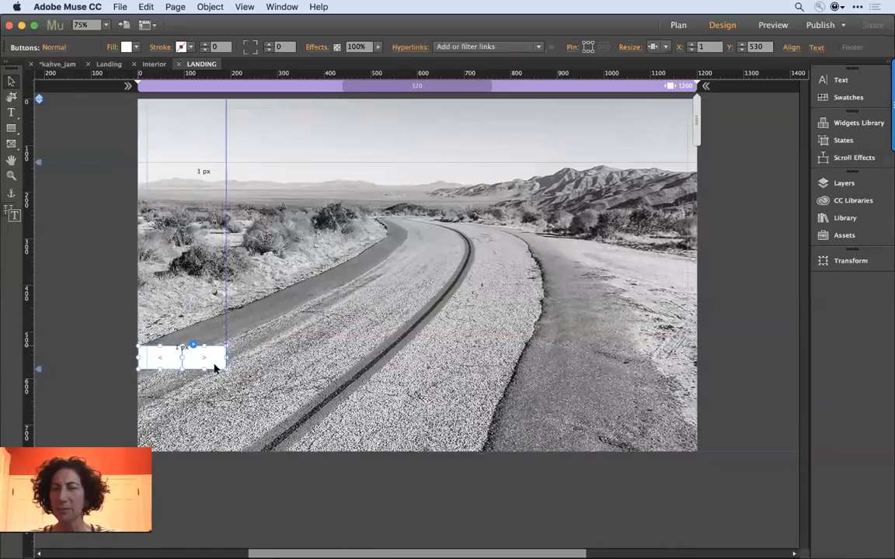
pyautogui.click(113, 297)
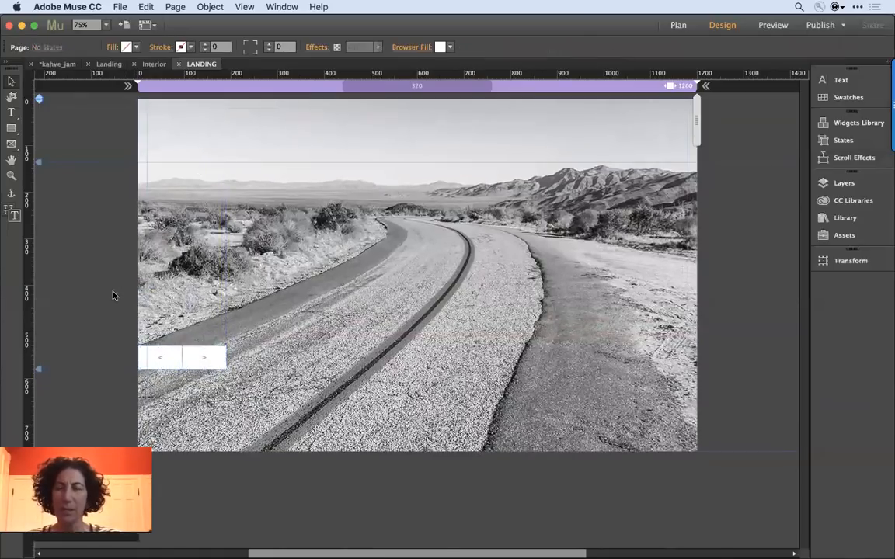
# - On the Landing master page, lower the footer guide to the bottom edge of the page
pyautogui.press('super+m')
pyautogui.doubleClick(233, 429)
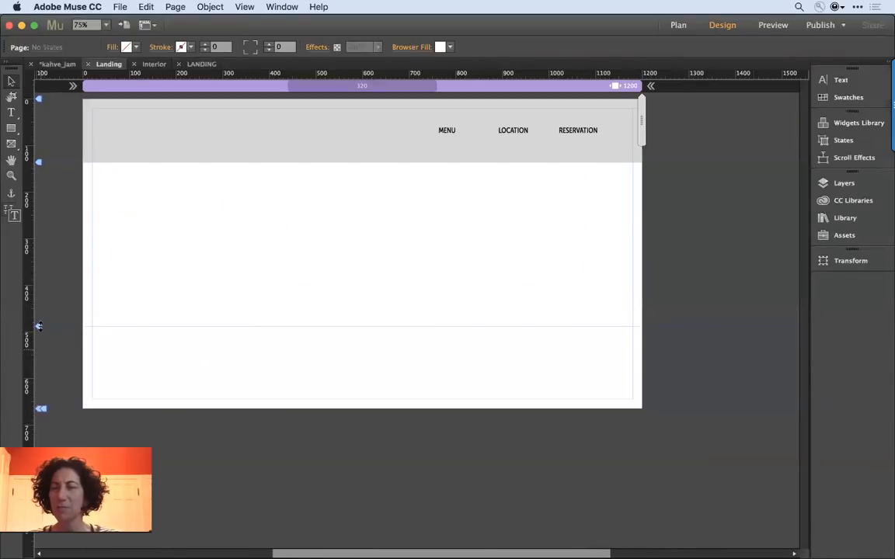
pyautogui.moveTo(39, 327); pyautogui.dragTo(40, 409)
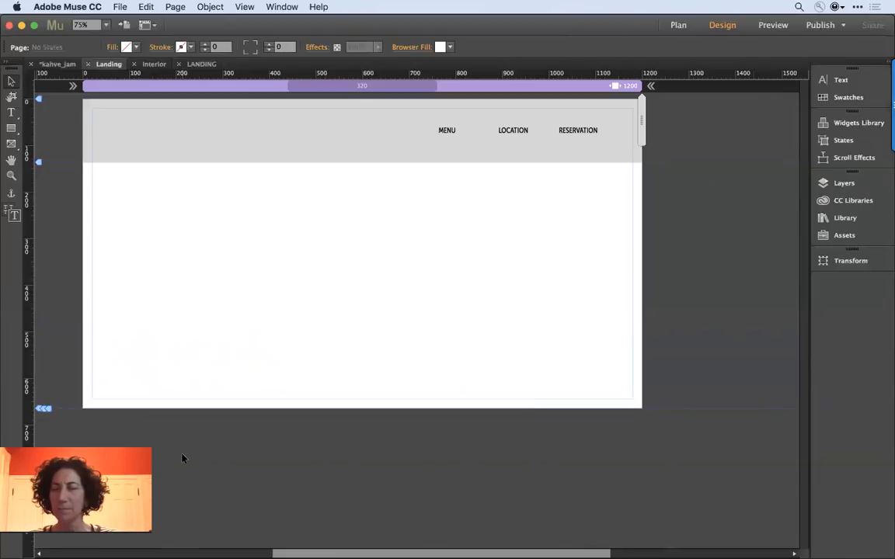
# - Return to the LANDING page and lower the previous and next buttons to about Y 572 on the hero image
pyautogui.click(55, 63)
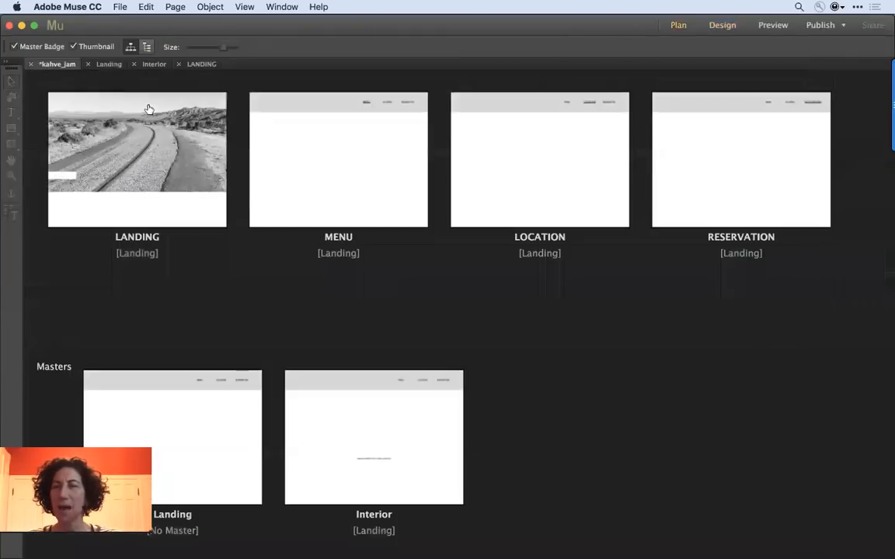
pyautogui.doubleClick(159, 138)
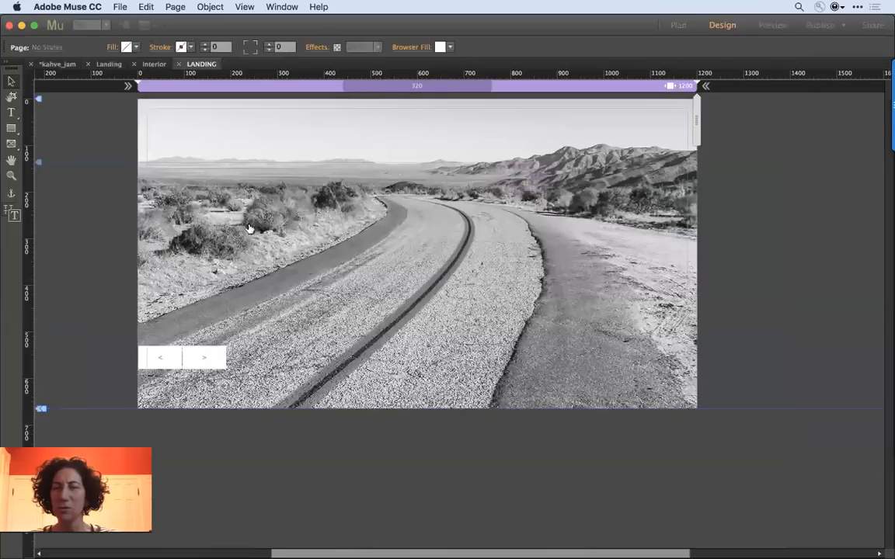
pyautogui.click(169, 365)
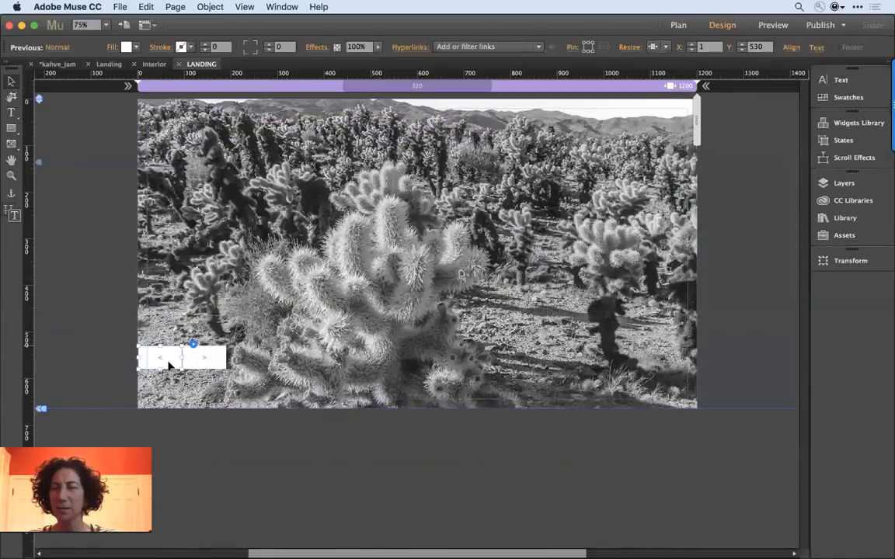
pyautogui.moveTo(215, 356); pyautogui.dragTo(216, 375)
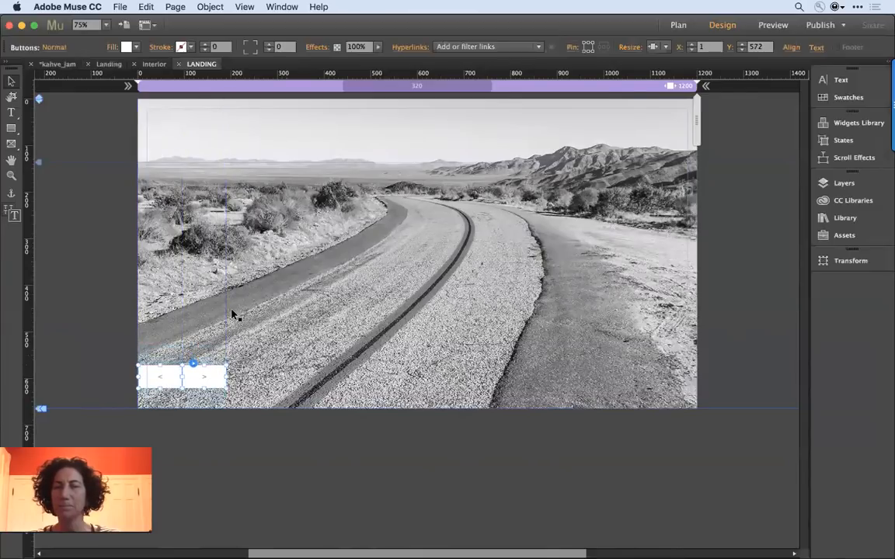
pyautogui.click(231, 314)
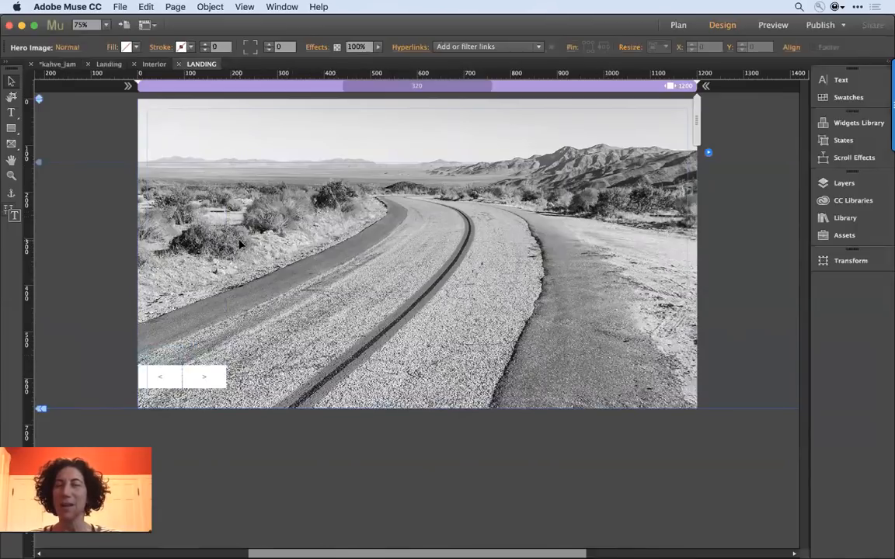
pyautogui.click(78, 223)
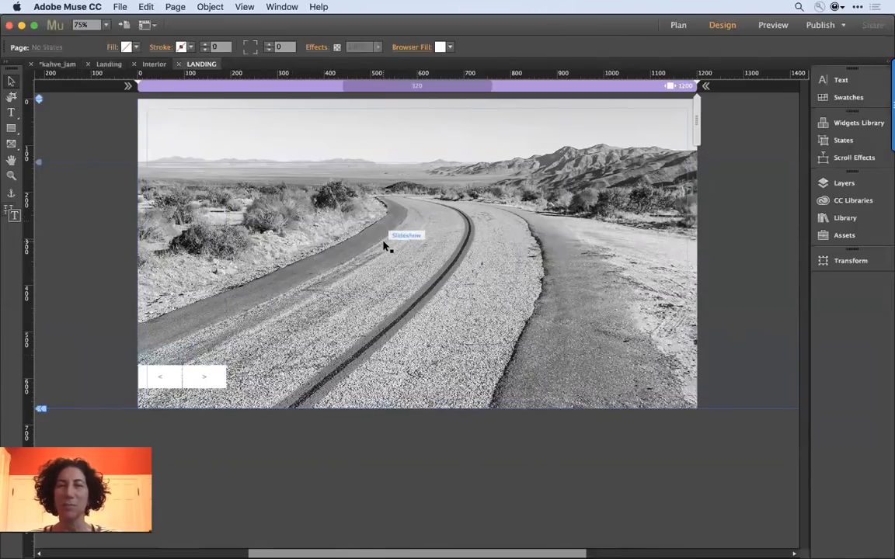
# - Send the full-screen slideshow on the LANDING page to the back of the stacking order
pyautogui.click(383, 244)
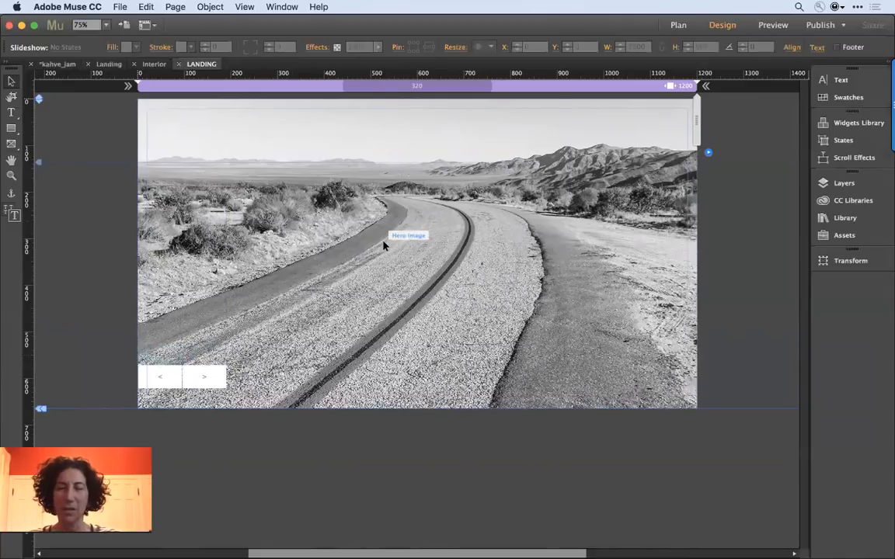
pyautogui.press('super+m')
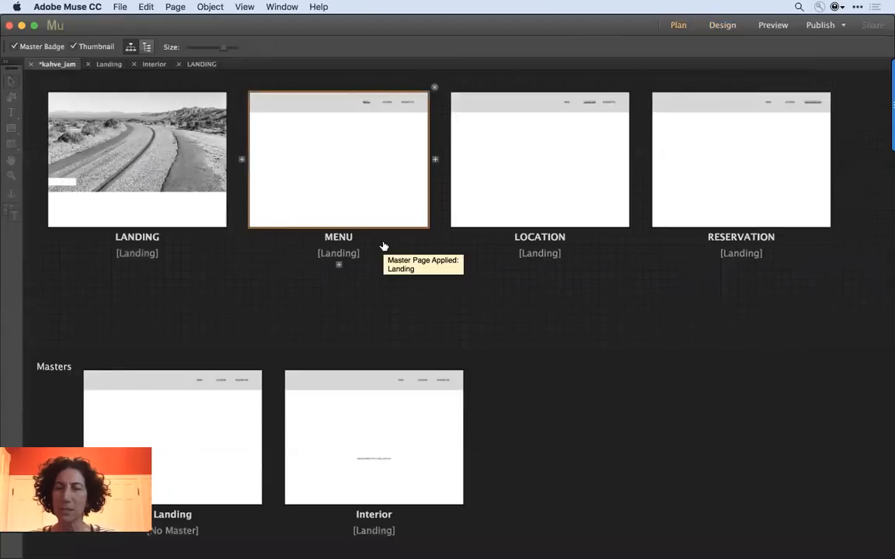
pyautogui.doubleClick(194, 145)
pyautogui.rightClick(449, 185)
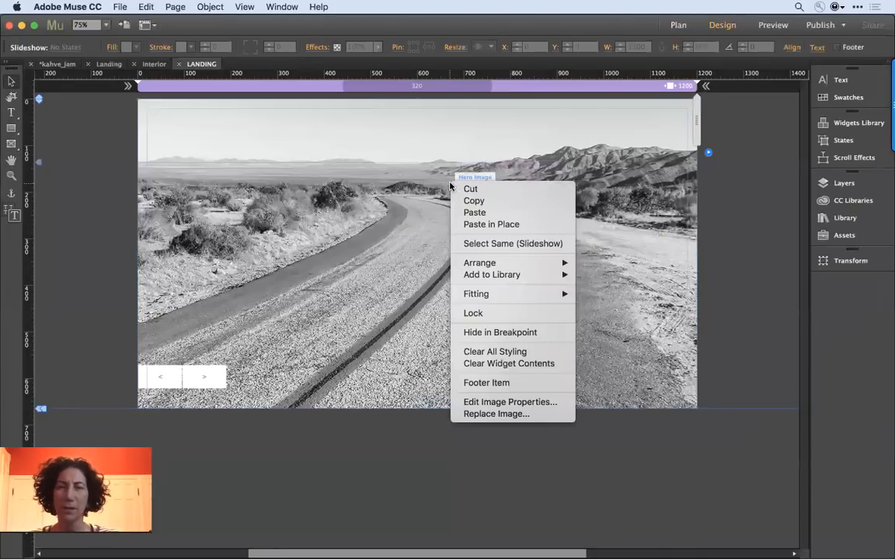
pyautogui.moveTo(543, 263)
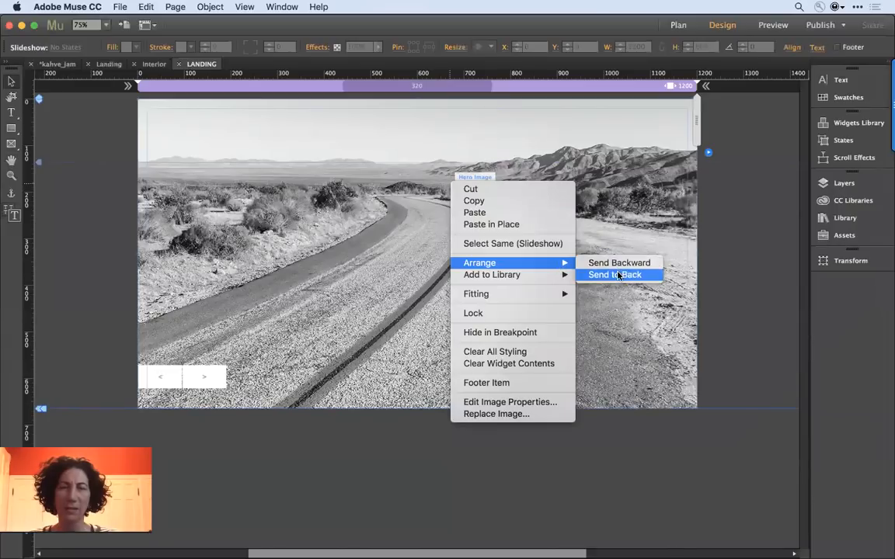
pyautogui.click(618, 276)
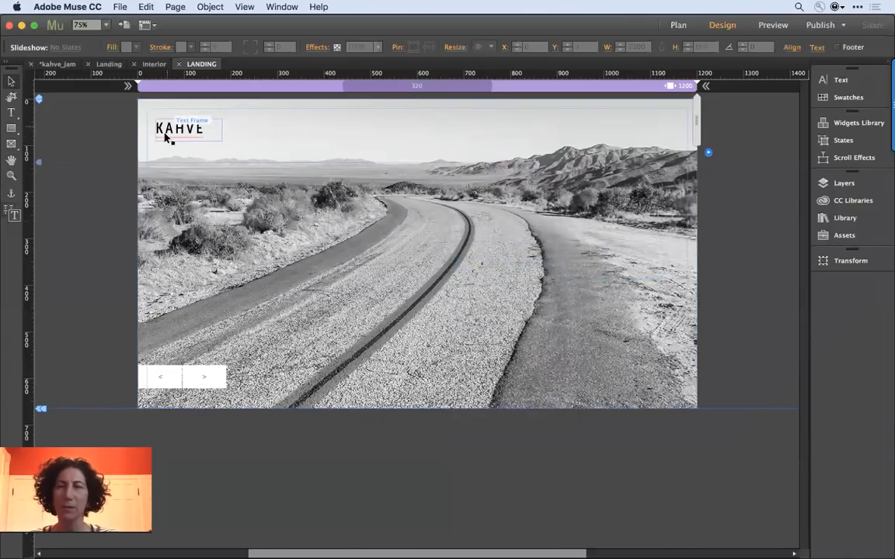
# - Start adding images to the slideshow and browse to the Backgrounds folder in the *Kahve assets under 2017_Aug_Starters
pyautogui.click(577, 179)
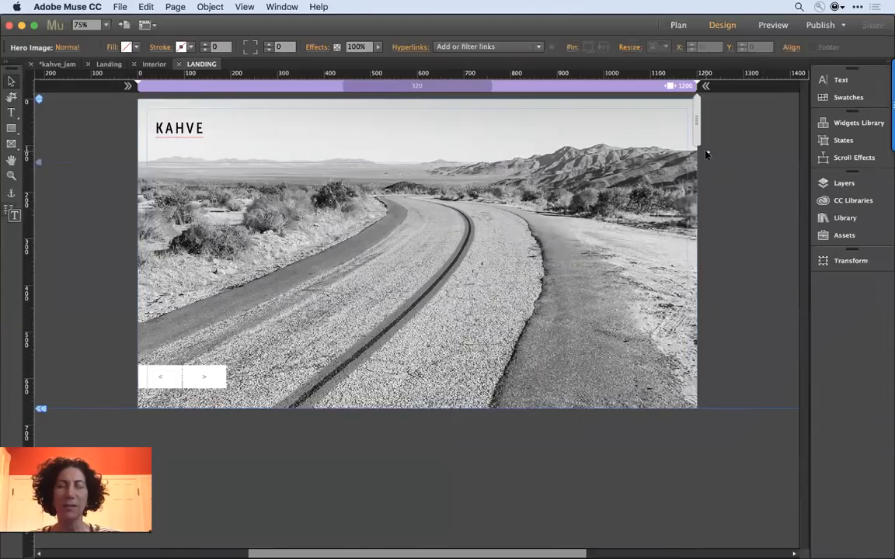
pyautogui.click(706, 154)
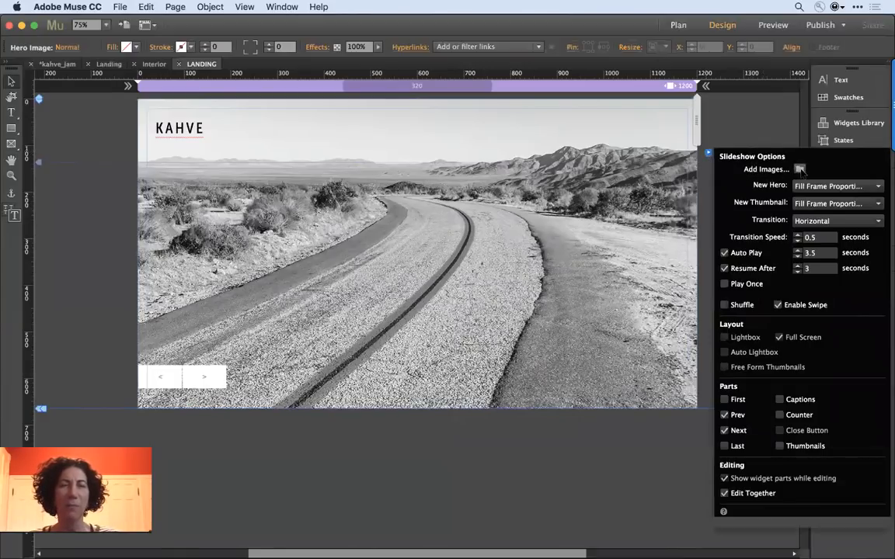
pyautogui.click(800, 170)
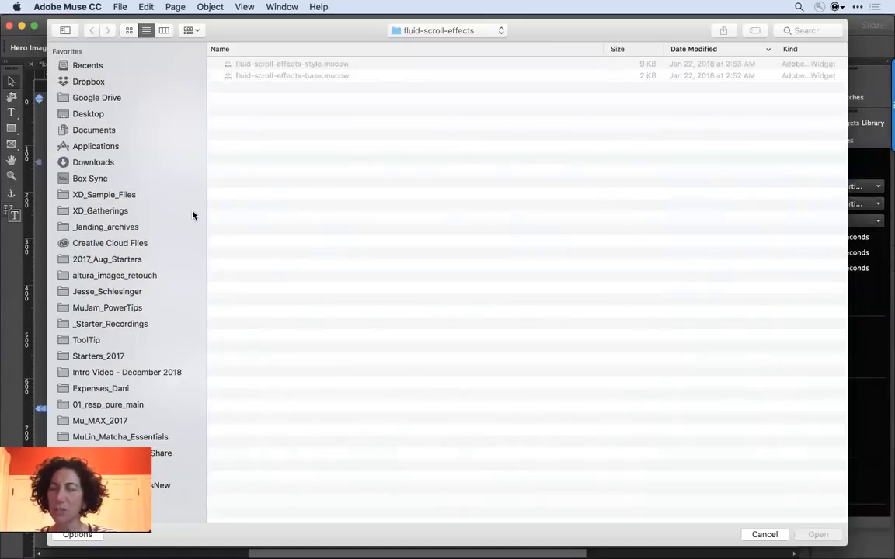
pyautogui.click(132, 258)
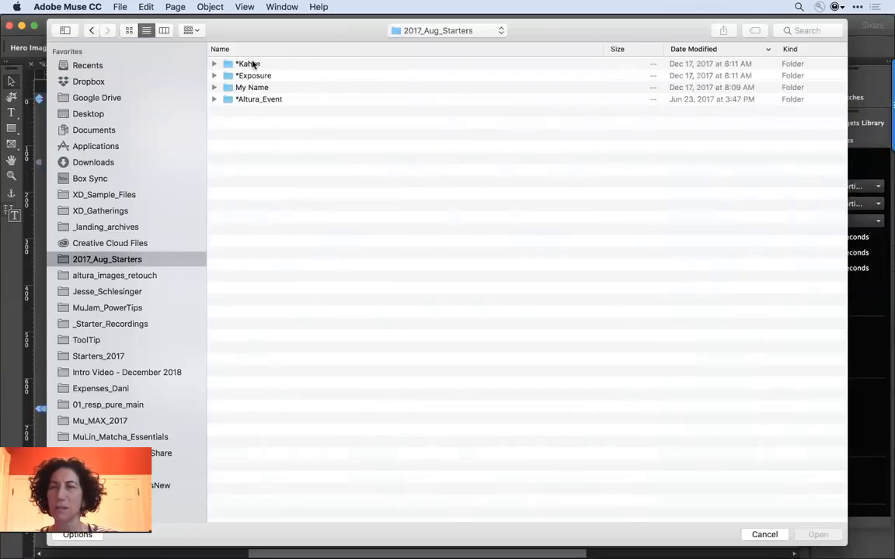
pyautogui.doubleClick(251, 64)
pyautogui.doubleClick(246, 65)
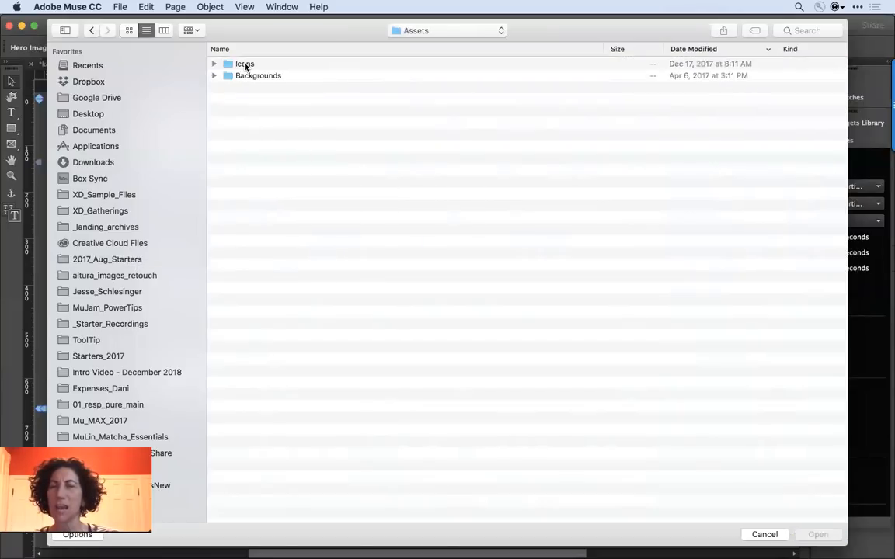
pyautogui.click(252, 77)
pyautogui.doubleClick(253, 77)
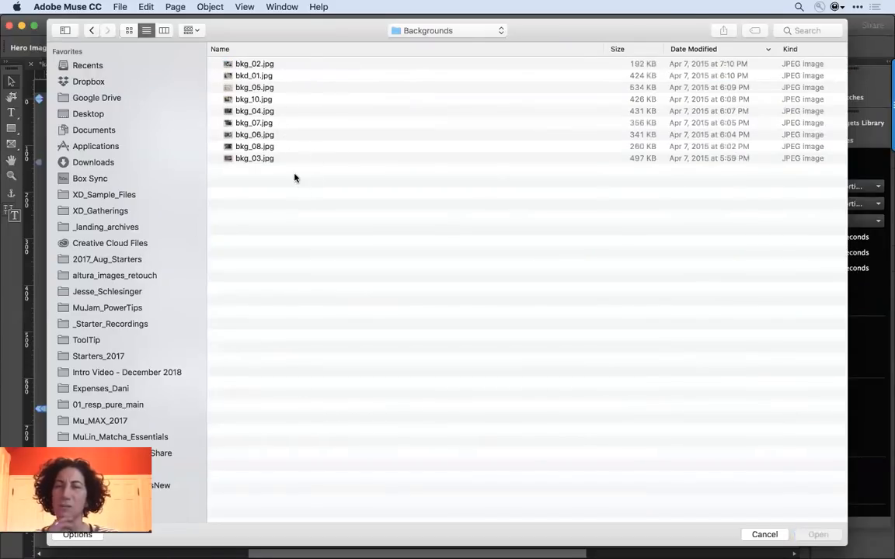
# - Show the background files as thumbnails and add a selection including bkd_01.jpg through bkg_04.jpg to the slideshow
pyautogui.click(129, 31)
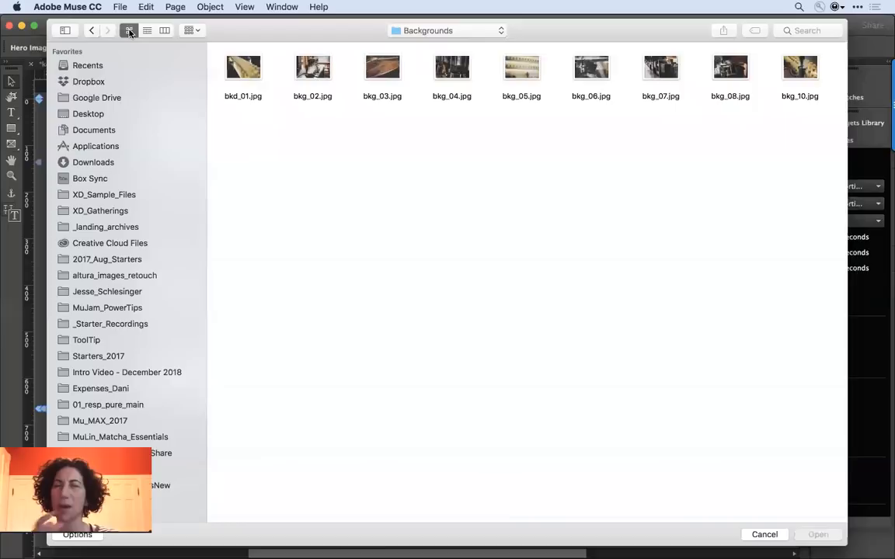
pyautogui.click(244, 66)
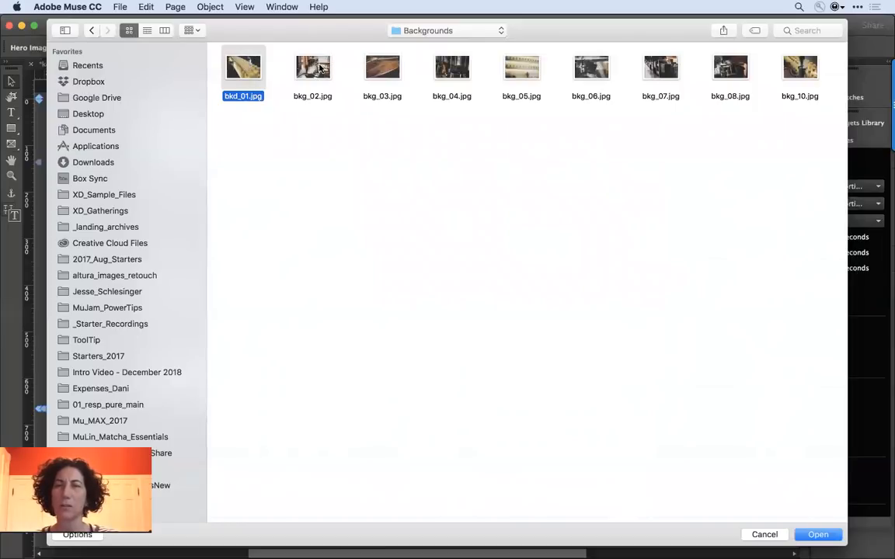
pyautogui.keyDown('shift'); pyautogui.click(312, 67); pyautogui.keyUp('shift')
pyautogui.keyDown('shift'); pyautogui.click(382, 67); pyautogui.keyUp('shift')
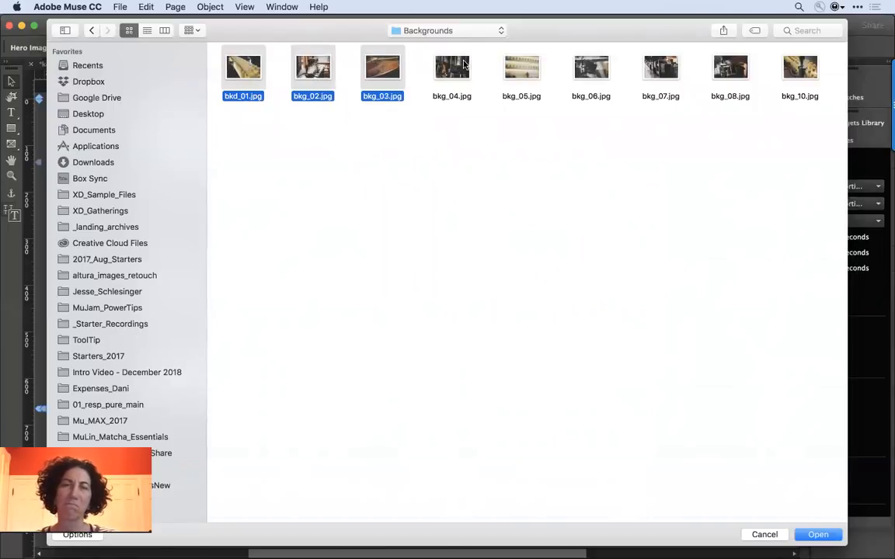
pyautogui.keyDown('shift'); pyautogui.click(437, 56); pyautogui.keyUp('shift')
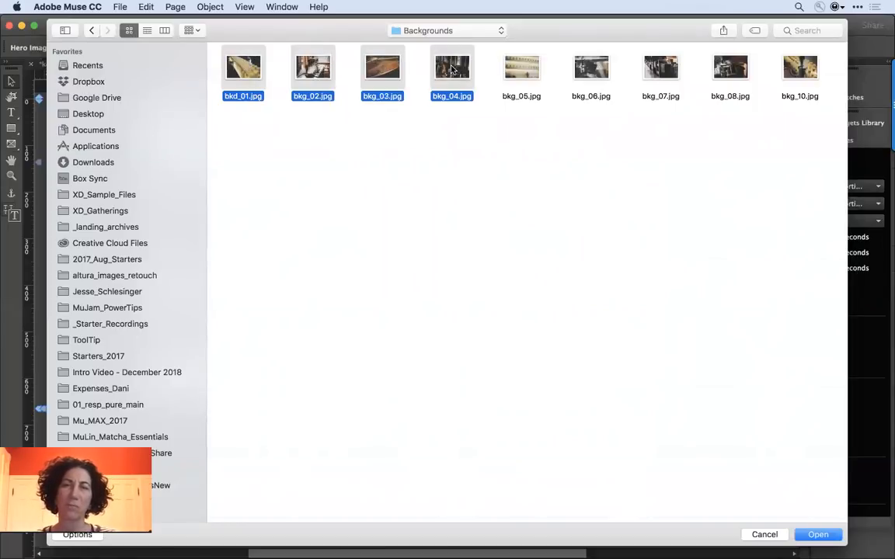
pyautogui.click(818, 535)
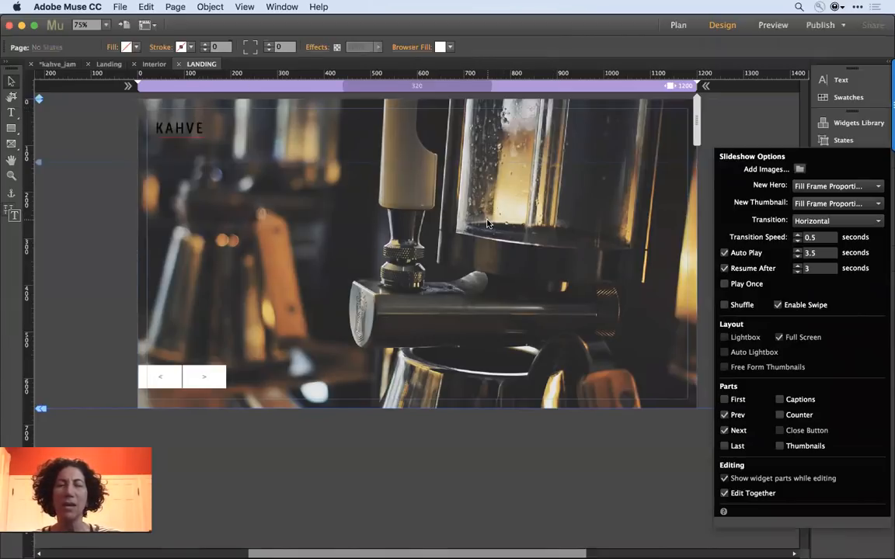
# - Preview the LANDING page in the browser and go forward and back through the slides with the next and previous buttons
pyautogui.click(447, 255)
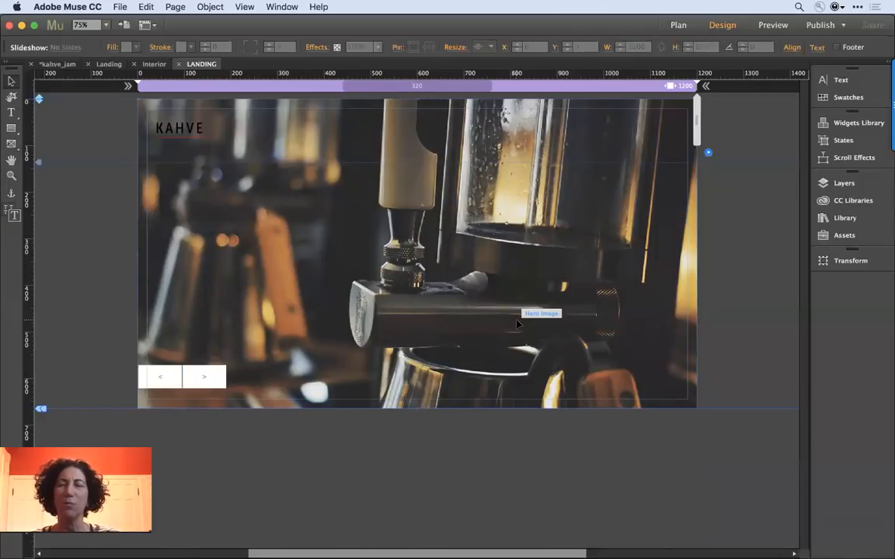
pyautogui.click(119, 6)
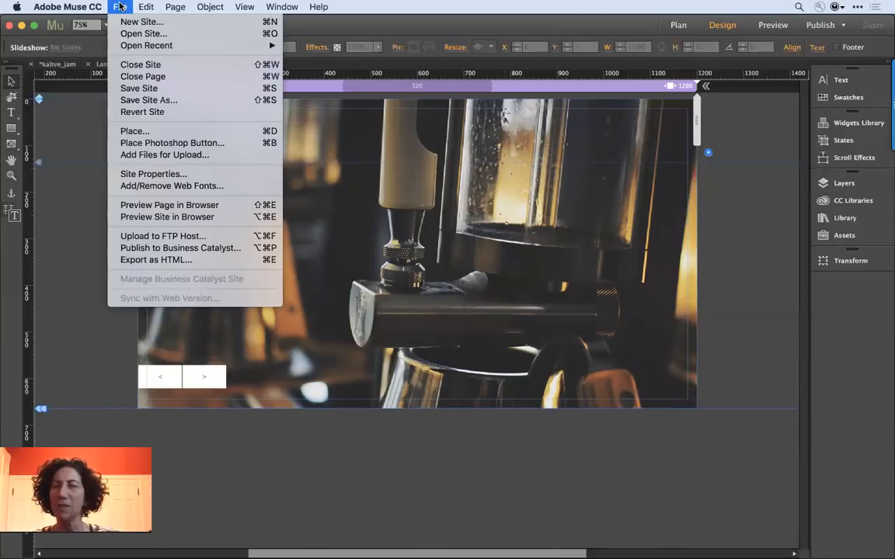
pyautogui.click(198, 205)
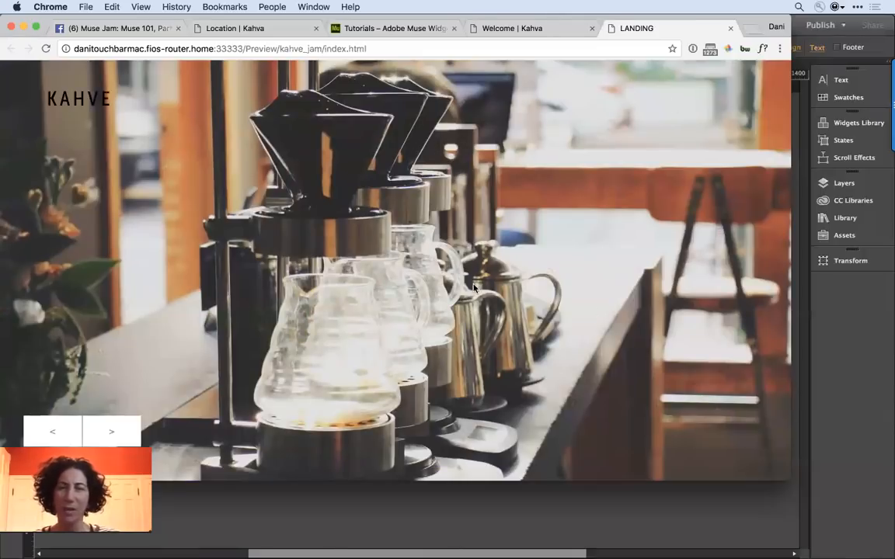
pyautogui.click(115, 431)
pyautogui.click(58, 430)
pyautogui.click(57, 432)
pyautogui.click(56, 431)
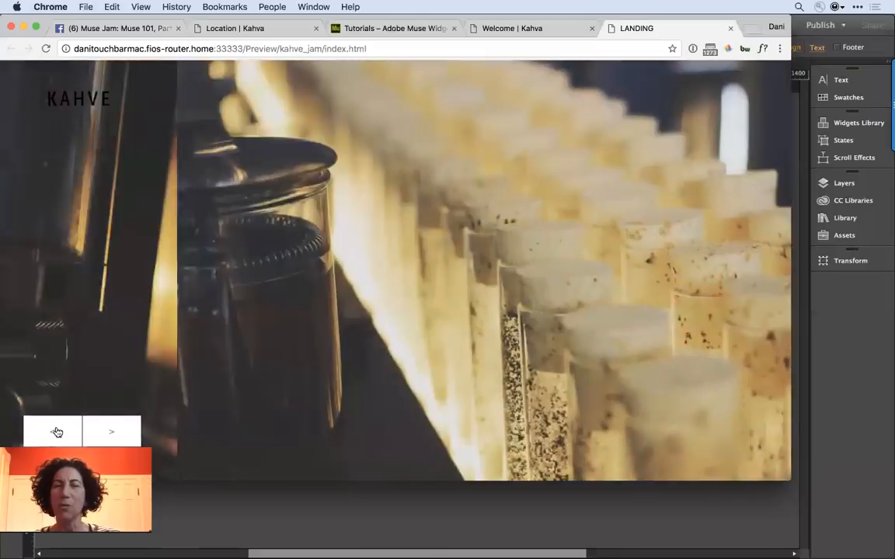
# - Resize the browser window smaller and larger to examine how the slideshow adapts, and switch back to Adobe Muse
pyautogui.moveTo(791, 472); pyautogui.dragTo(696, 416)
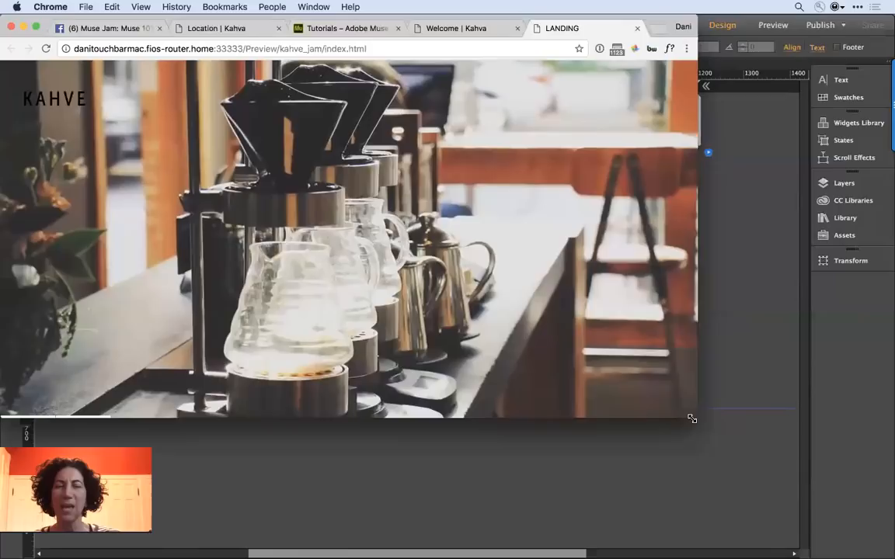
pyautogui.moveTo(691, 419); pyautogui.dragTo(800, 488)
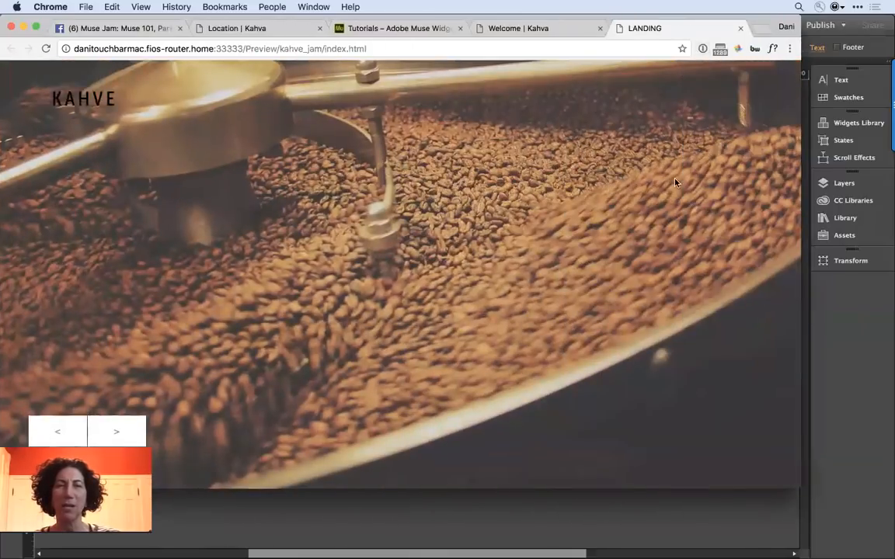
pyautogui.moveTo(793, 487); pyautogui.dragTo(697, 512)
pyautogui.click(744, 335)
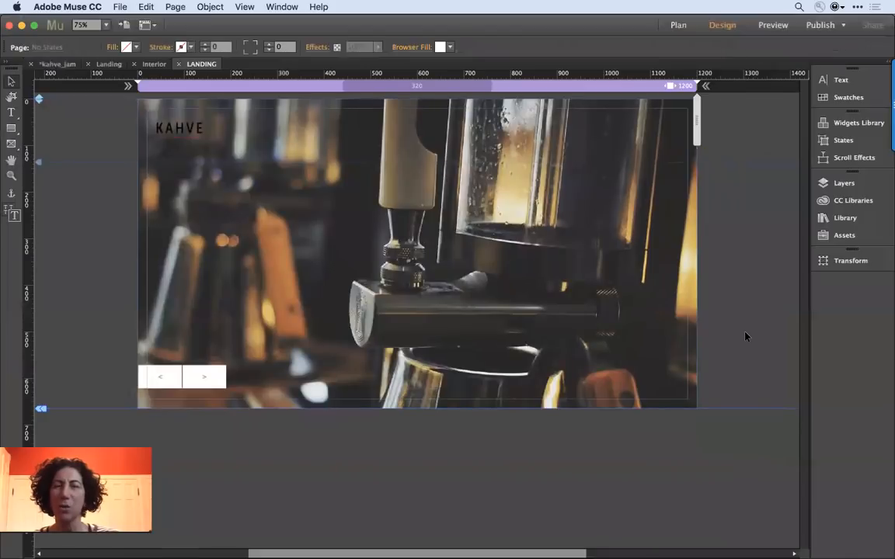
# - Change the text color of the KAHVE logo on the LANDING page to white
pyautogui.click(165, 124)
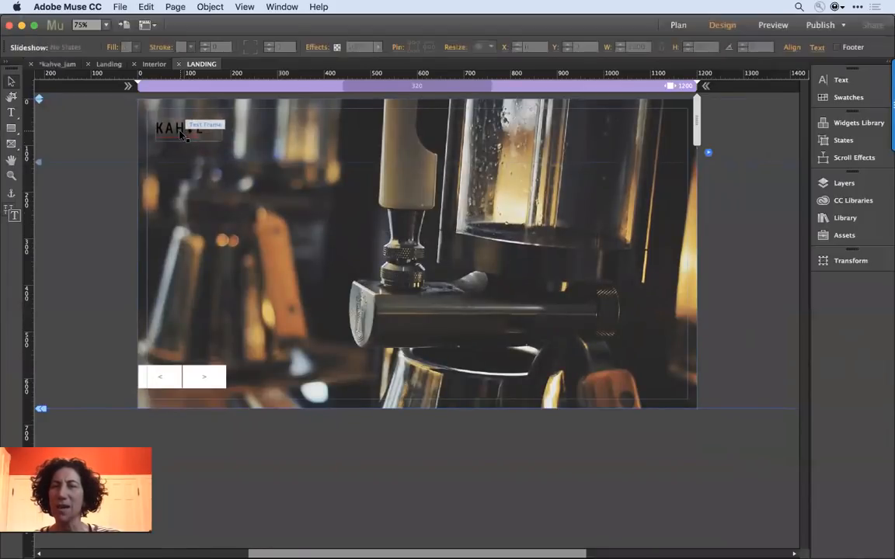
pyautogui.click(180, 134)
pyautogui.doubleClick(180, 133)
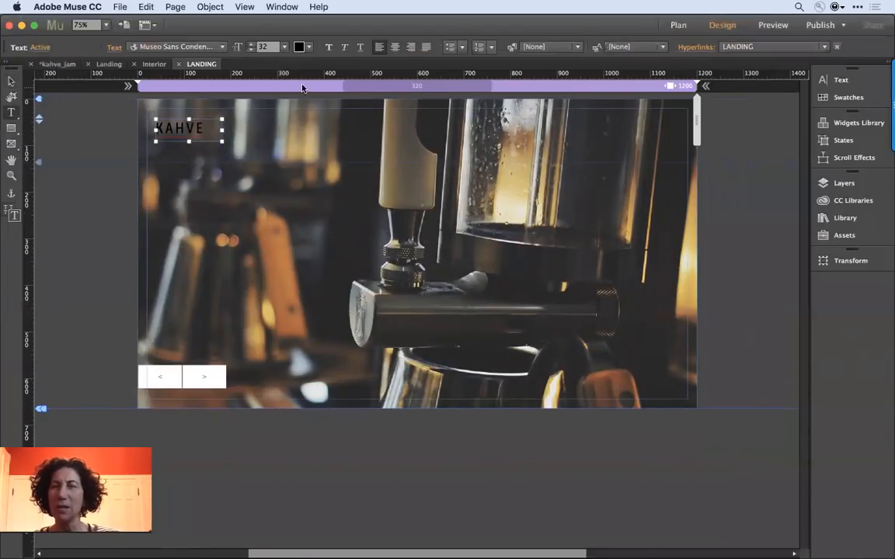
pyautogui.click(299, 49)
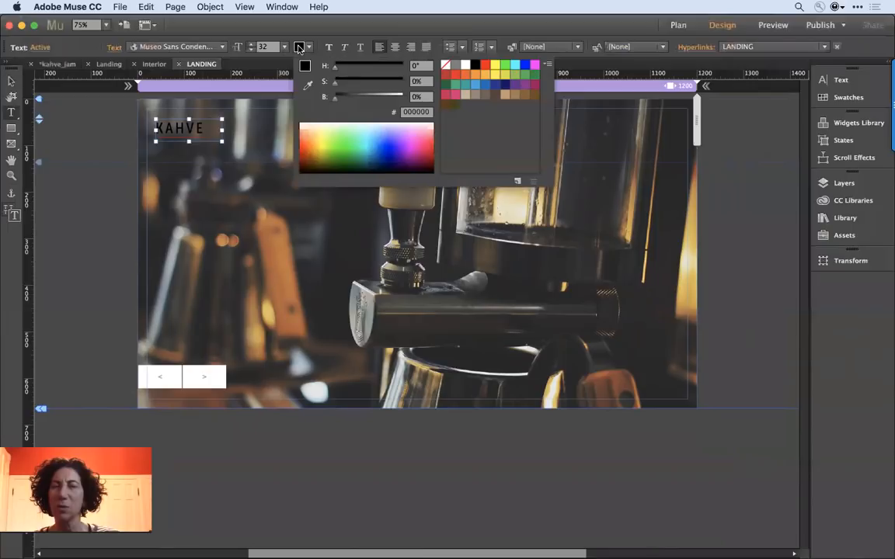
pyautogui.click(465, 65)
pyautogui.press('Escape')
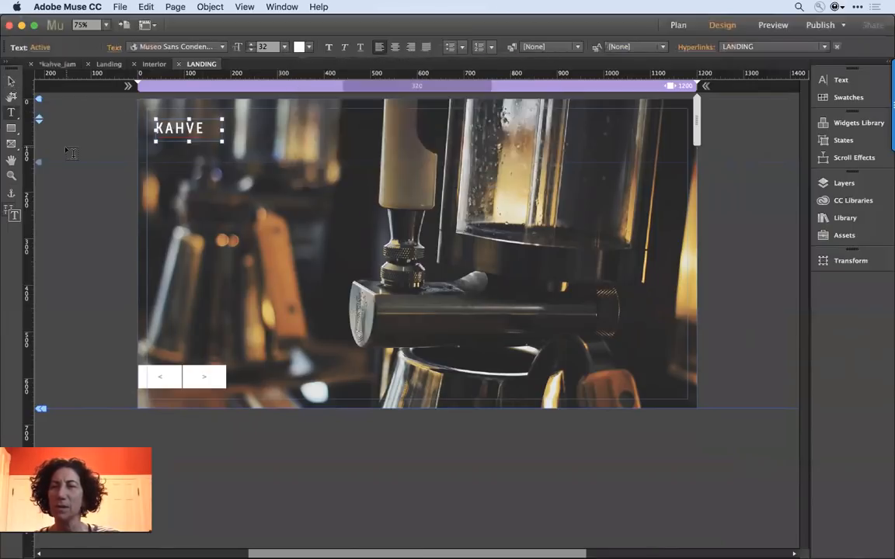
# - Move the KAHVE logo text frame slightly inward to about X 53, Y 49 and deselect it
pyautogui.click(11, 82)
pyautogui.moveTo(172, 131)
pyautogui.mouseDown()
pyautogui.moveTo(189, 142)
pyautogui.moveTo(183, 134)
pyautogui.mouseUp()
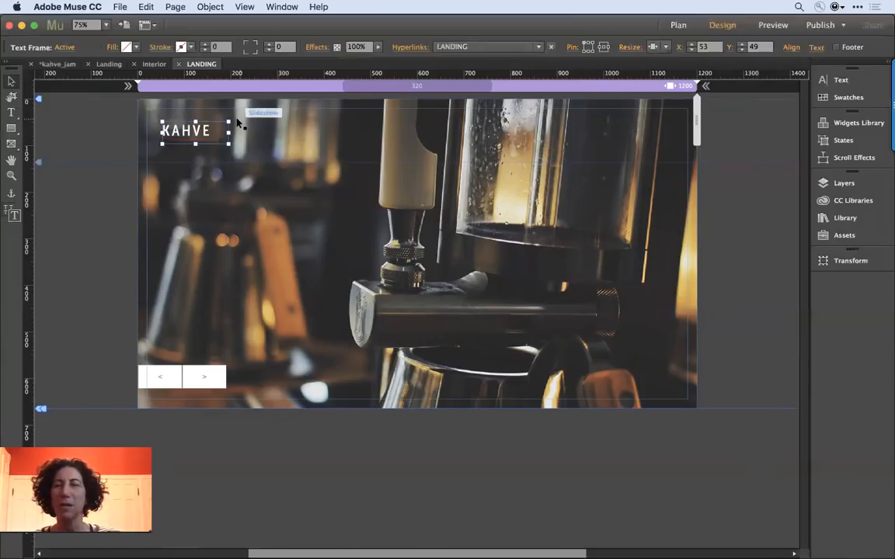
pyautogui.click(335, 212)
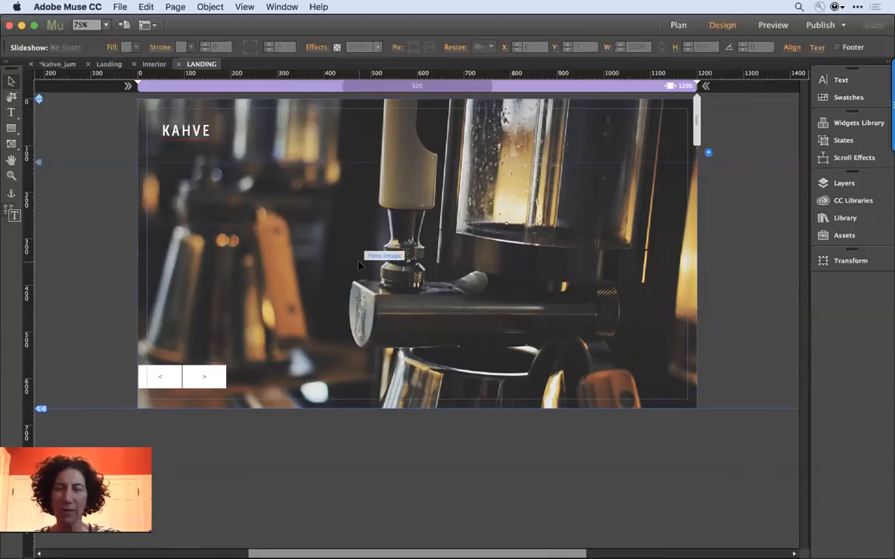
# - Open the Landing master from the site plan and select its whole navigation menu widget
pyautogui.press('super+m')
pyautogui.click(162, 431)
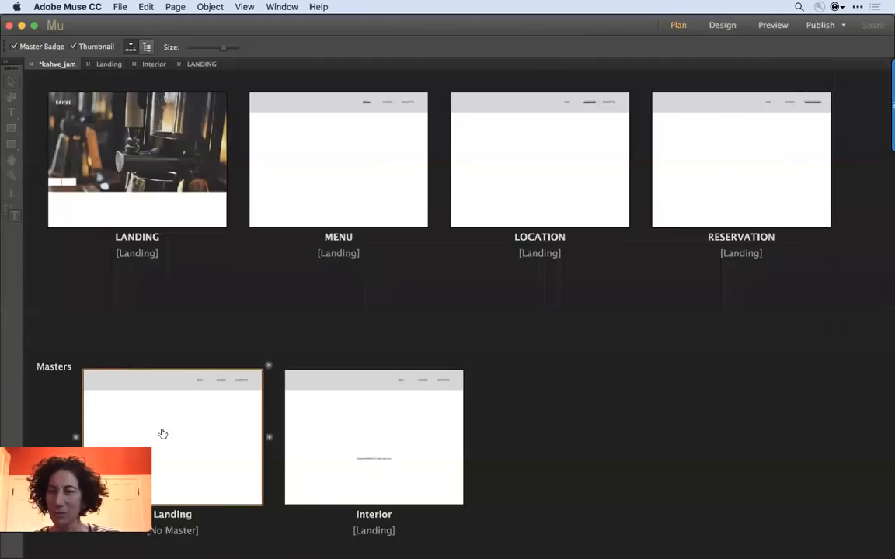
pyautogui.doubleClick(208, 442)
pyautogui.click(513, 132)
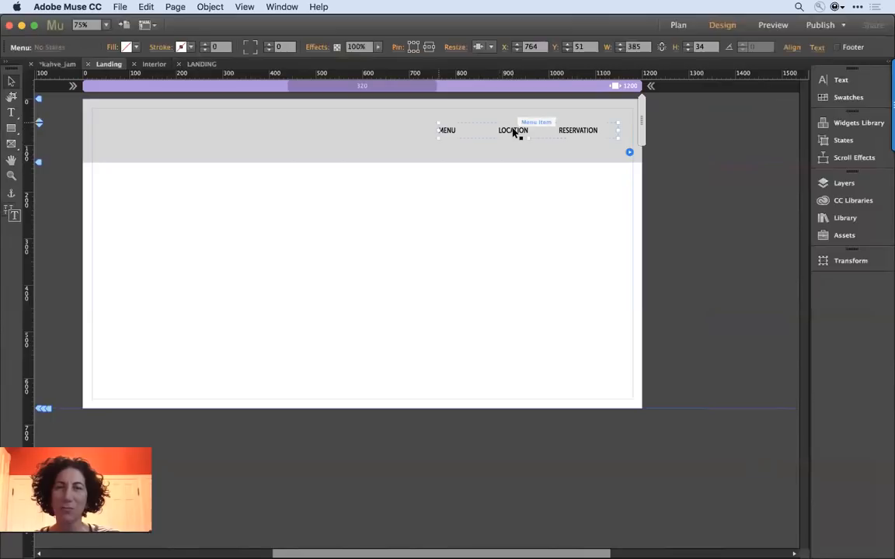
pyautogui.click(513, 132)
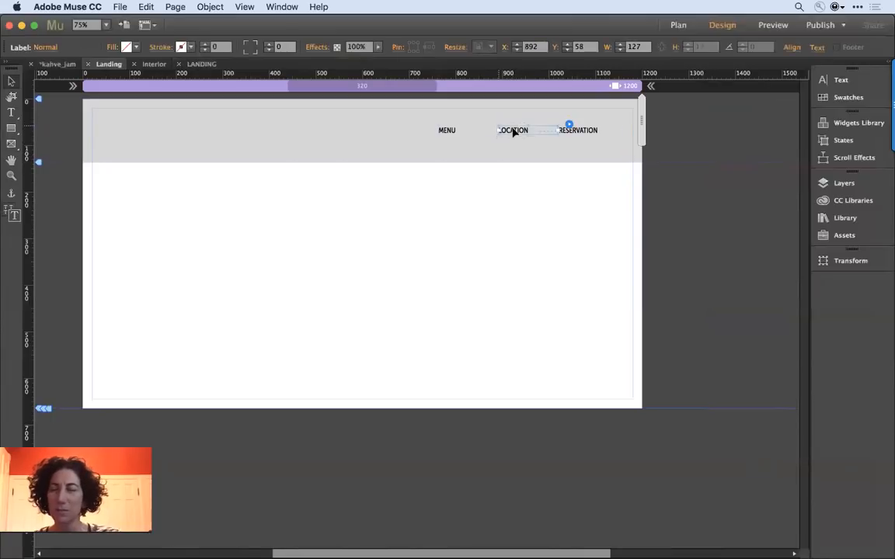
pyautogui.press('Escape')
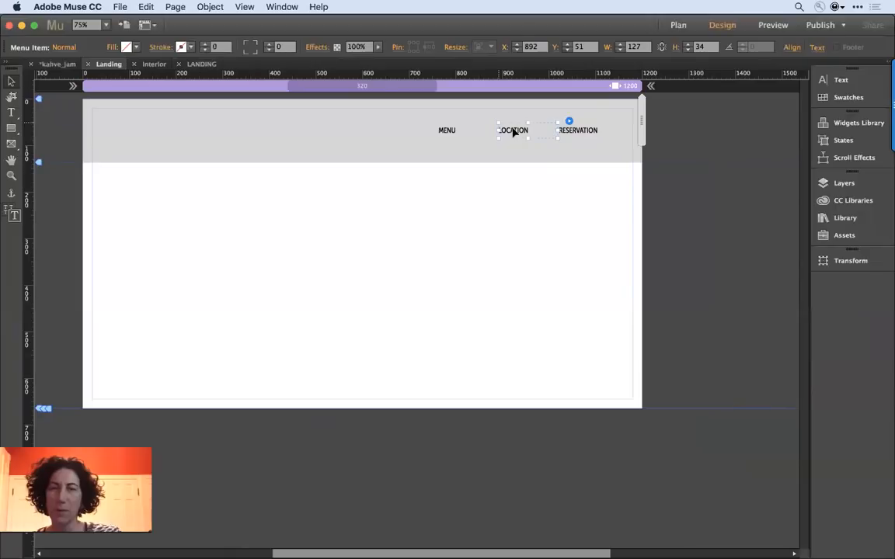
pyautogui.press('Escape')
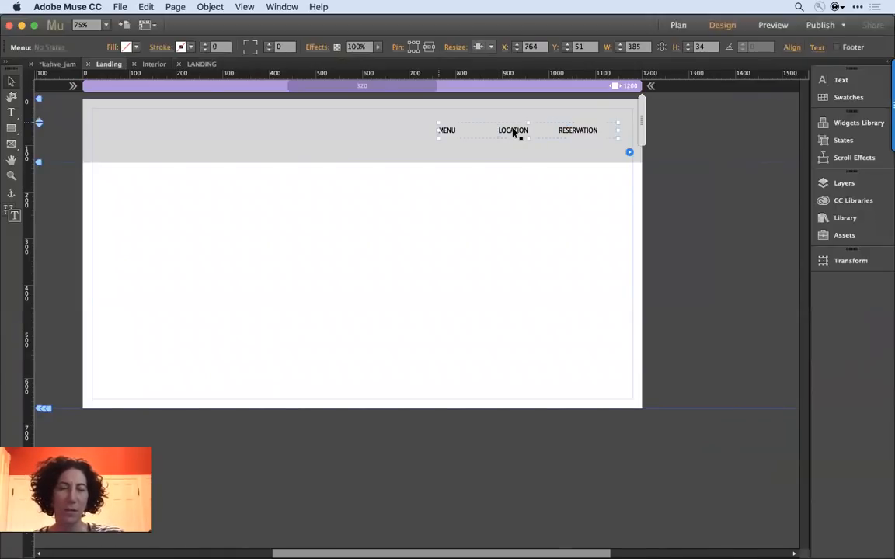
# - Try deleting the navigation menu, undo the deletion, and reposition the menu in the header at about X 777, Y 51
pyautogui.press('Delete')
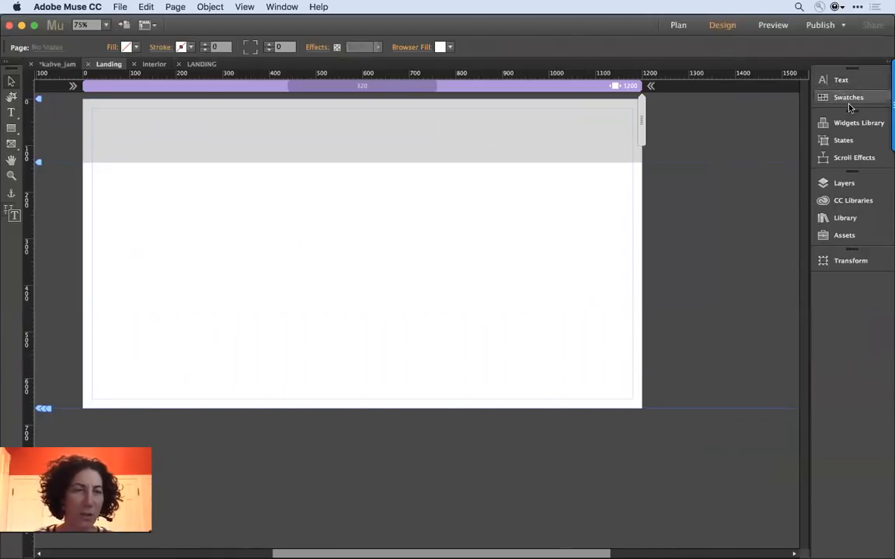
pyautogui.press('super+z')
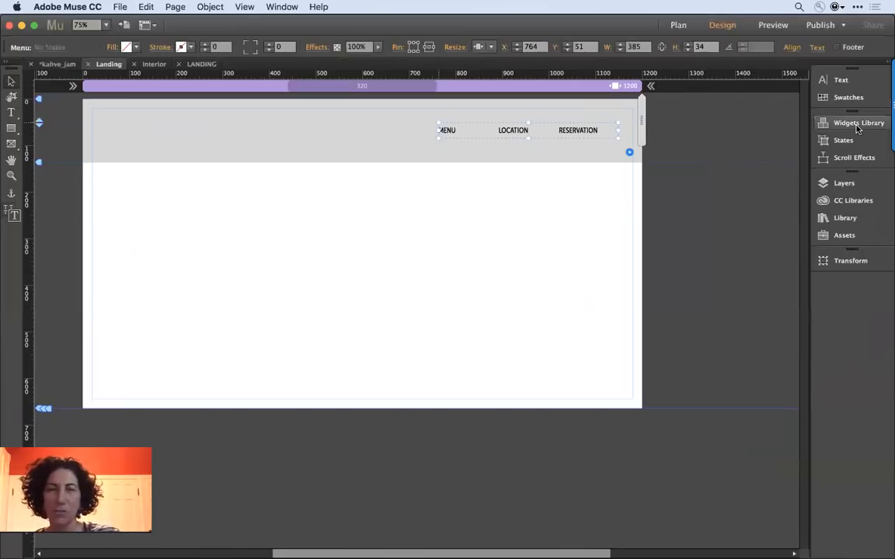
pyautogui.moveTo(559, 134); pyautogui.dragTo(549, 218)
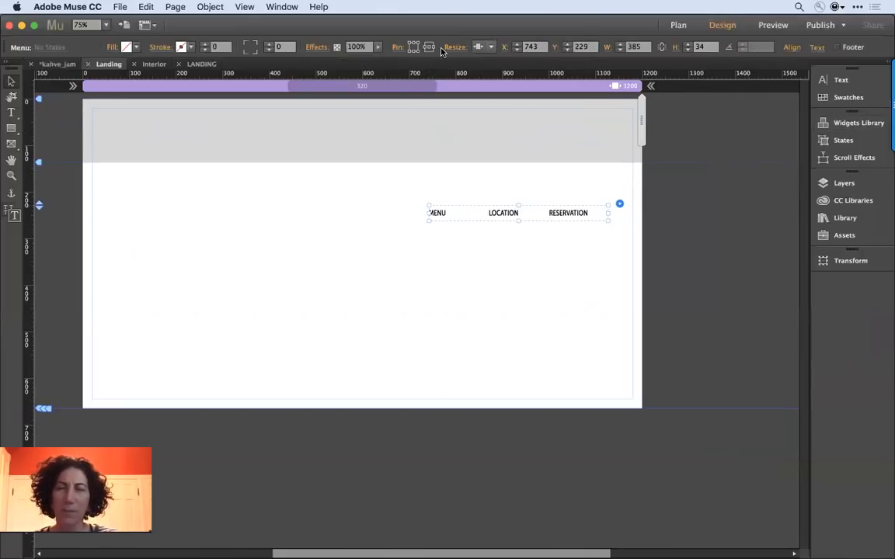
pyautogui.moveTo(560, 216); pyautogui.dragTo(577, 132)
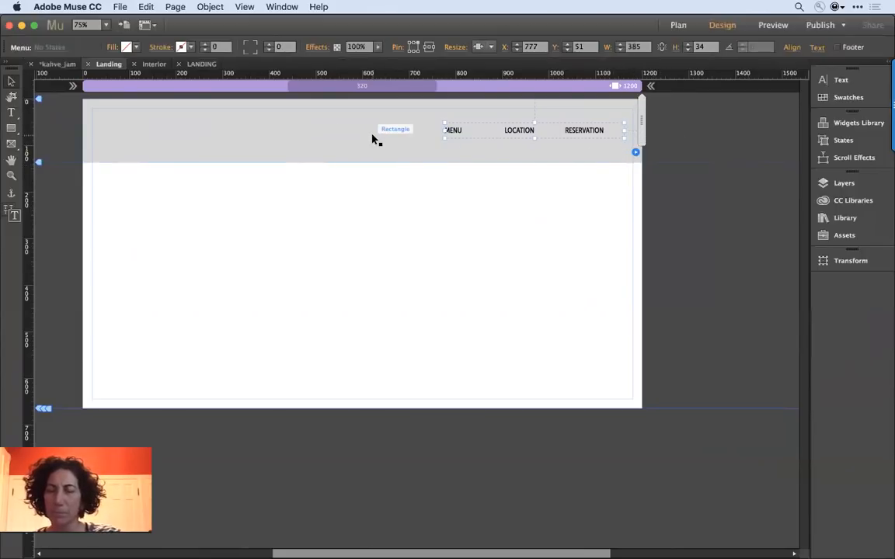
# - Select the MENU item and set the menu's text color to orange F7921E
pyautogui.press('t')
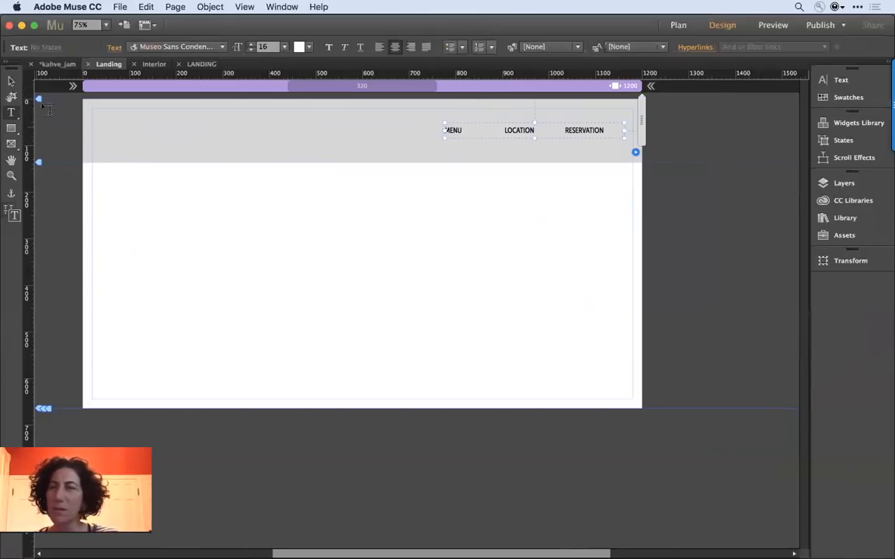
pyautogui.click(11, 81)
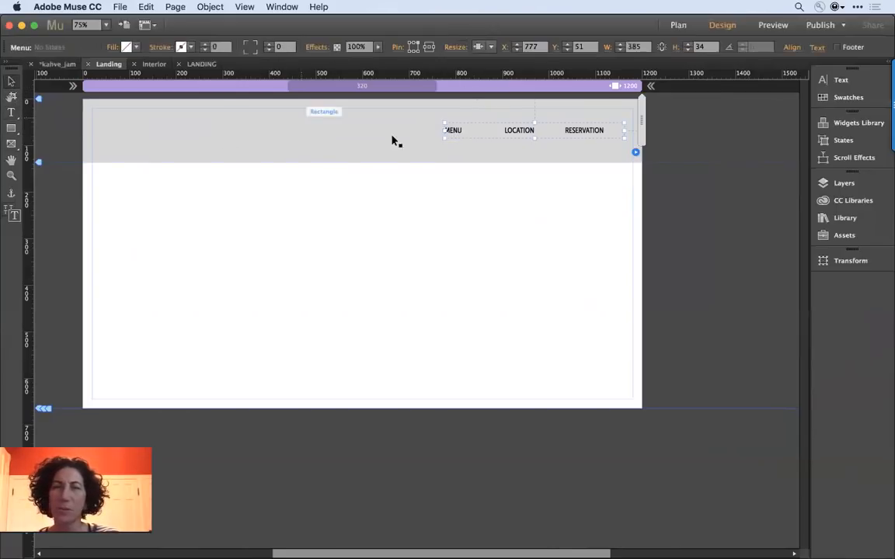
pyautogui.click(460, 138)
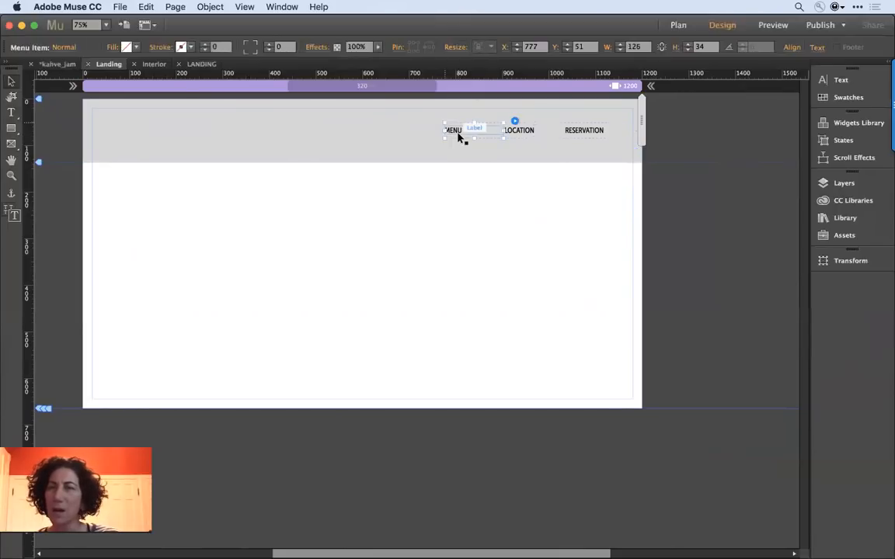
pyautogui.click(11, 112)
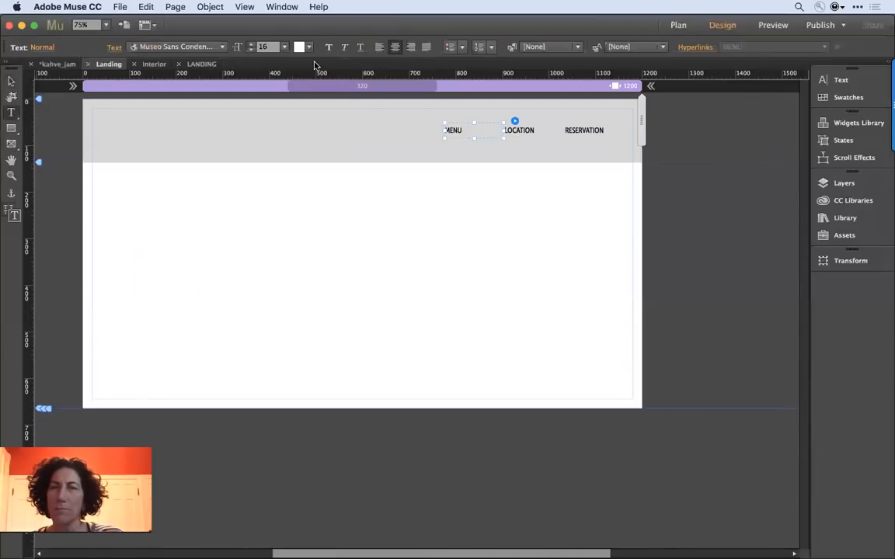
pyautogui.click(299, 47)
pyautogui.click(475, 74)
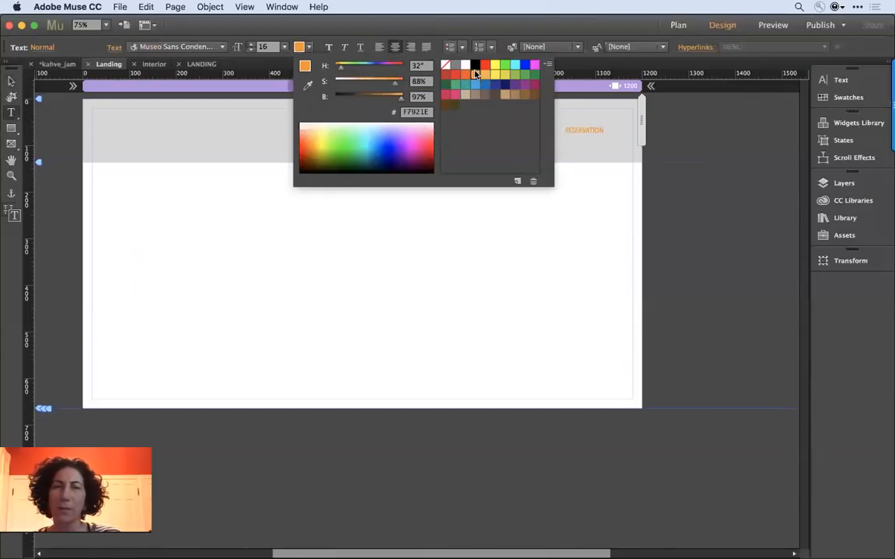
pyautogui.click(301, 50)
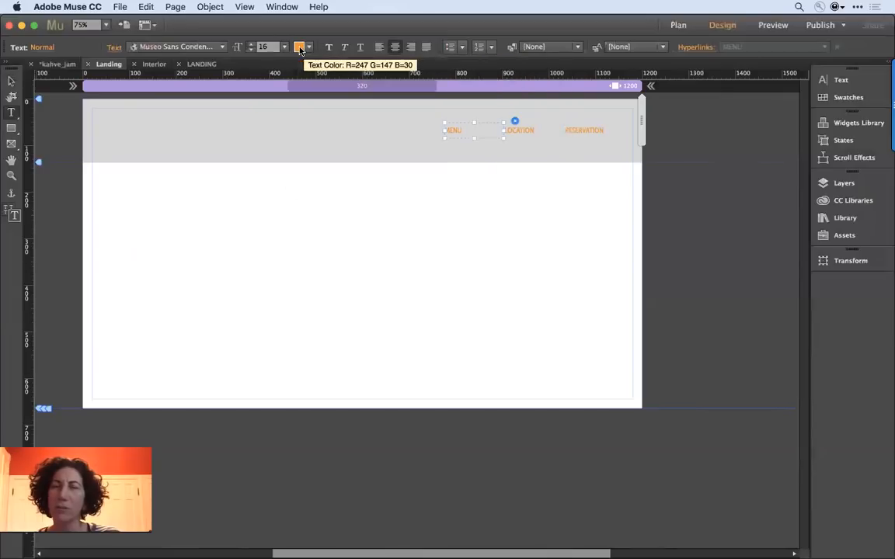
# - Change the menu's text color to white FFFFFF and select the gray header rectangle
pyautogui.click(300, 48)
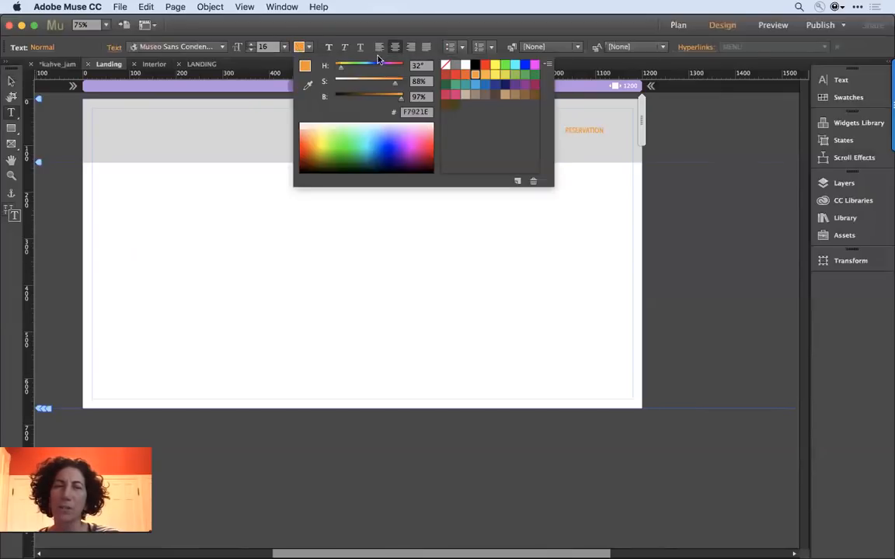
pyautogui.click(464, 66)
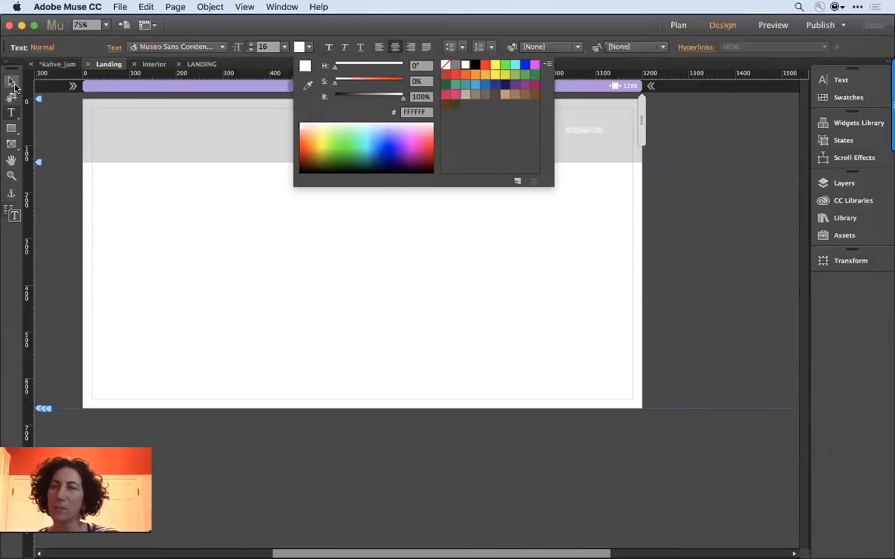
pyautogui.press('Escape')
pyautogui.click(10, 81)
pyautogui.click(248, 236)
pyautogui.click(210, 159)
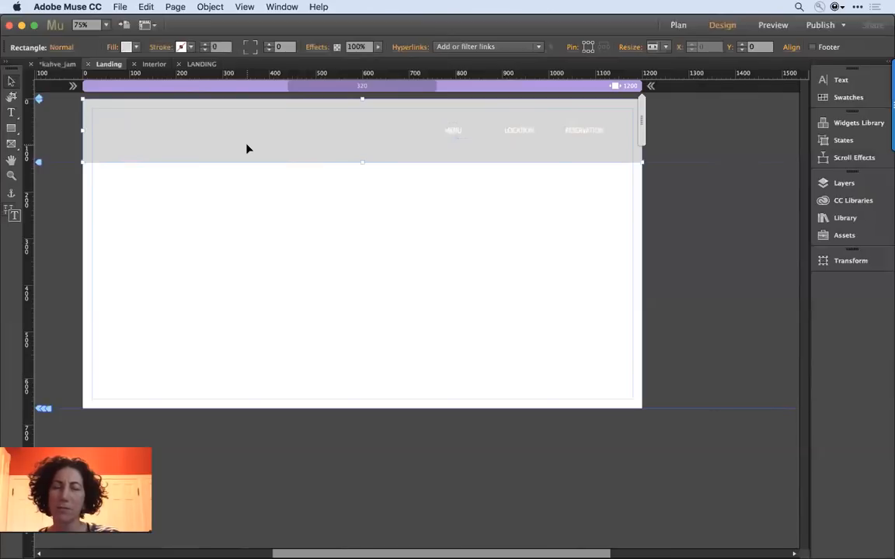
# - Open the LANDING page from the site plan to check how the master's menu and header appear with the slideshow
pyautogui.press('super+m')
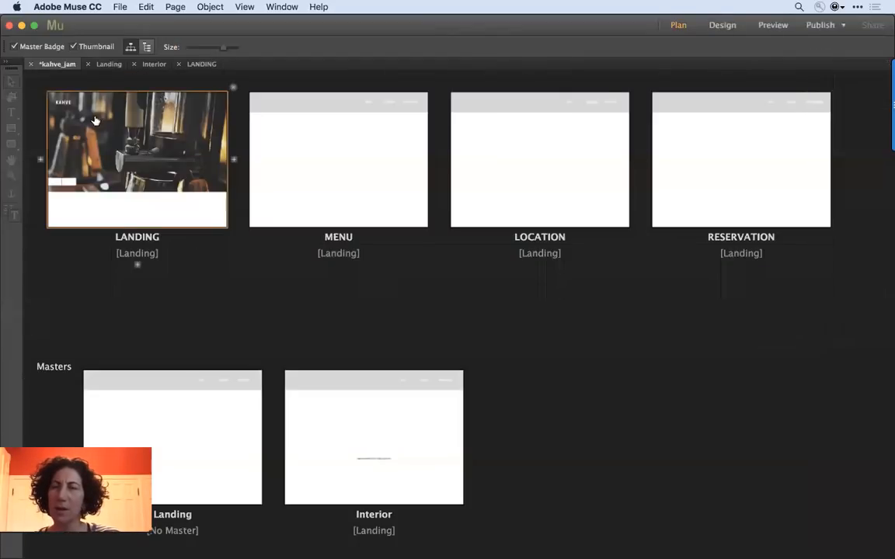
pyautogui.doubleClick(121, 140)
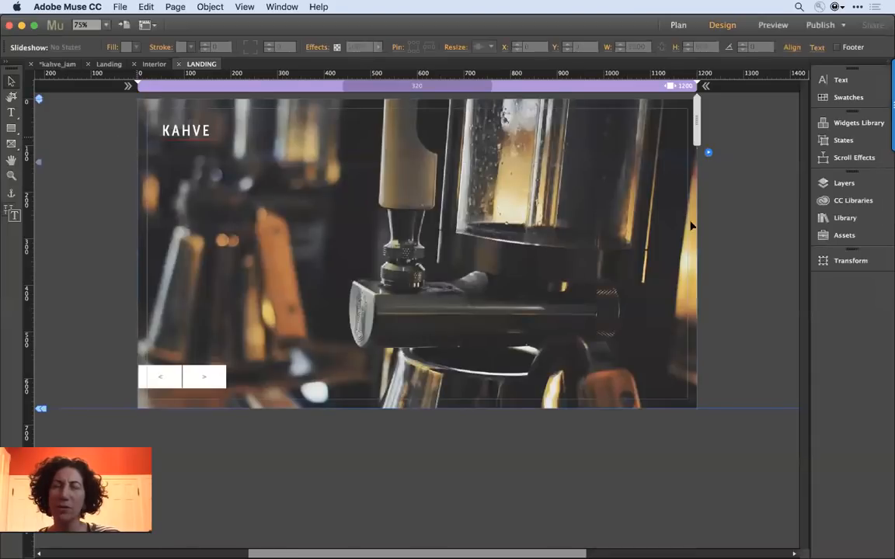
pyautogui.rightClick(468, 181)
pyautogui.click(355, 172)
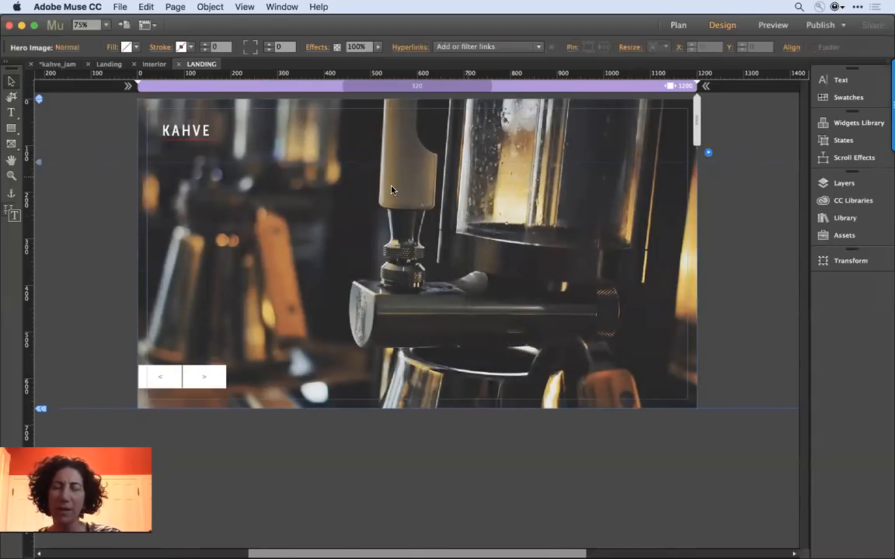
# - Return to the Landing master, expand the contents of Layer 1, and rename that layer as Top
pyautogui.press('super+m')
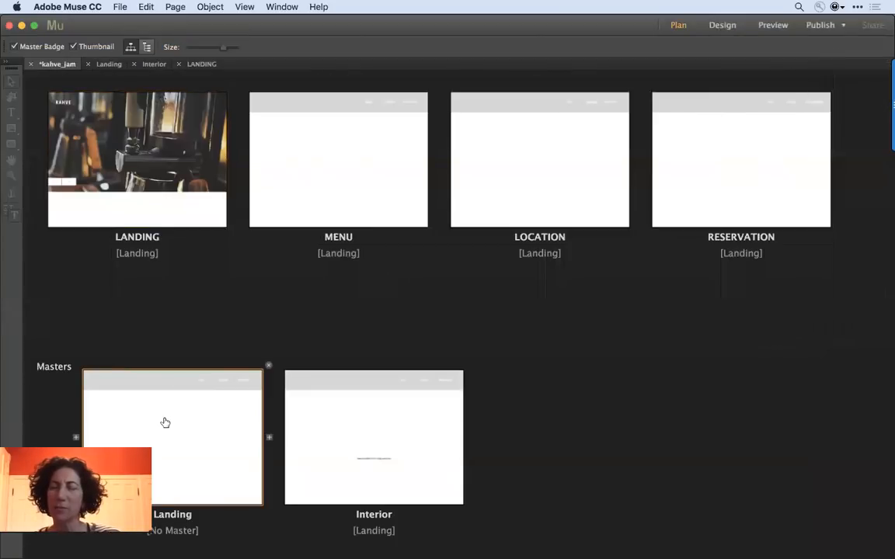
pyautogui.doubleClick(164, 422)
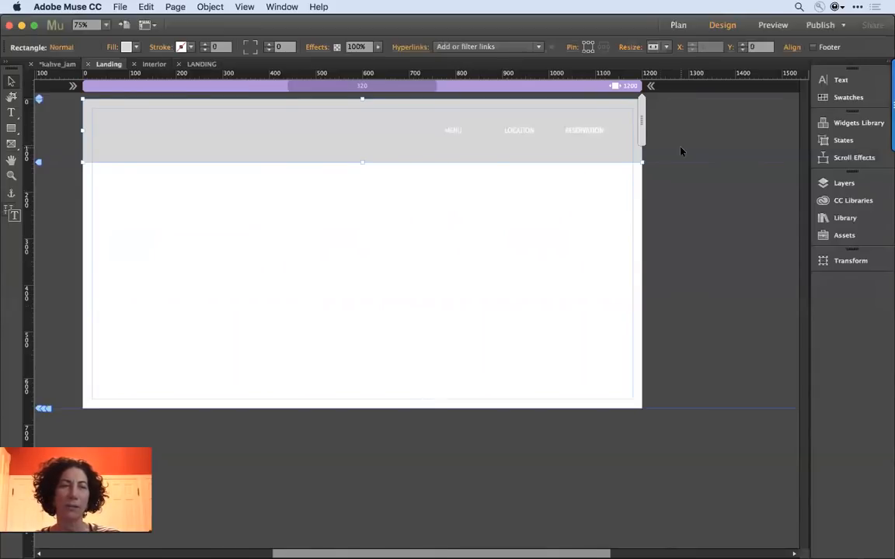
pyautogui.click(846, 182)
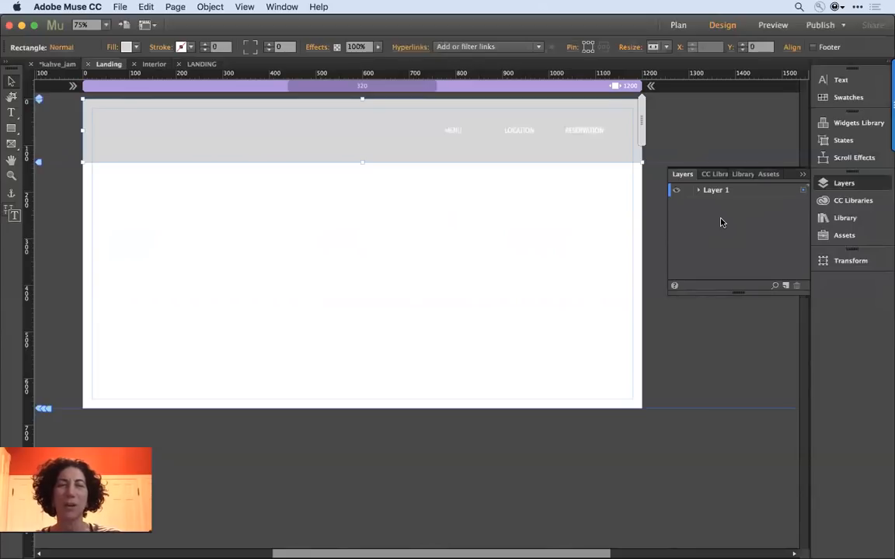
pyautogui.click(699, 190)
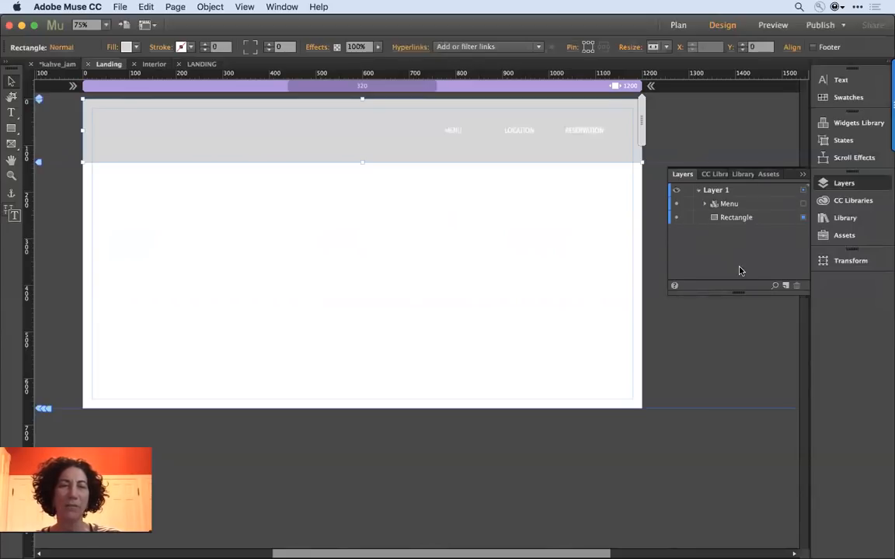
pyautogui.doubleClick(714, 193)
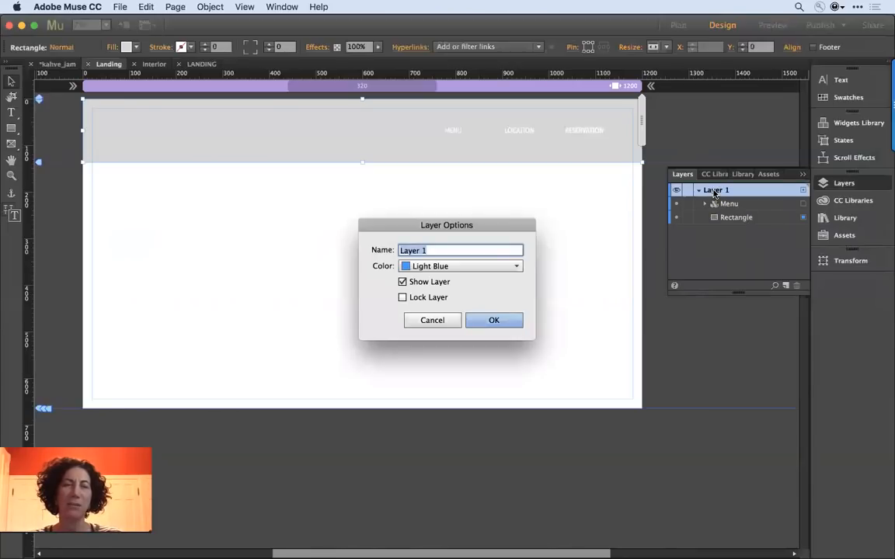
pyautogui.write('Top')
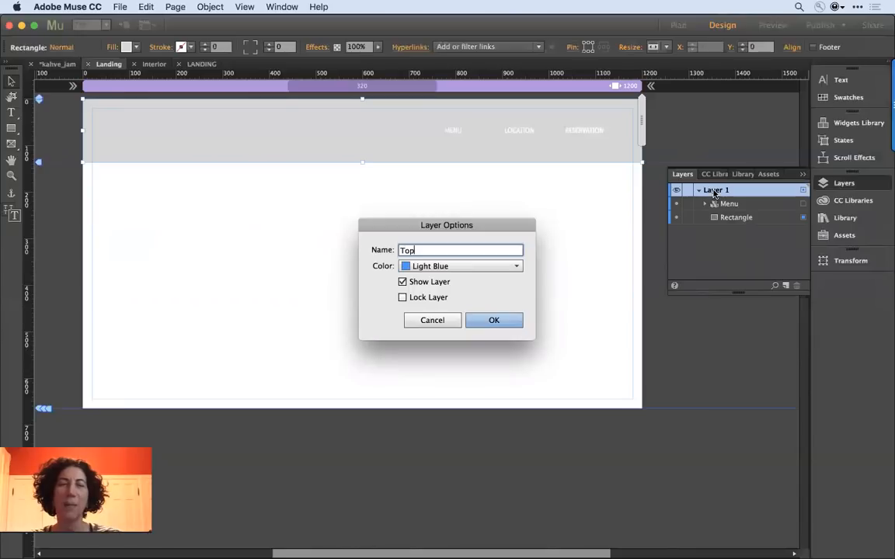
pyautogui.press('Return')
# - Add a new layer to the Landing master and name it Page
pyautogui.click(787, 288)
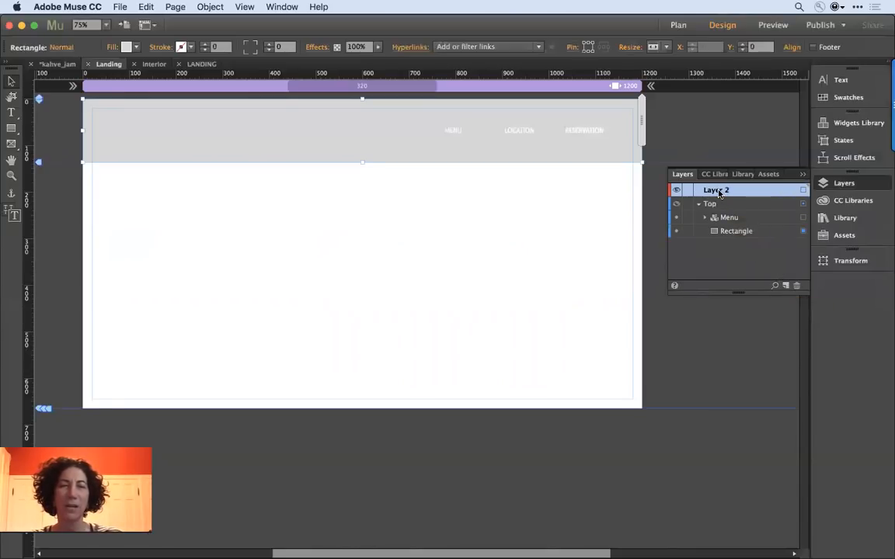
pyautogui.doubleClick(716, 191)
pyautogui.press('BackSpace')
pyautogui.write('Logo')
pyautogui.press('BackSpace')
pyautogui.press('BackSpace')
pyautogui.press('BackSpace')
pyautogui.press('BackSpace')
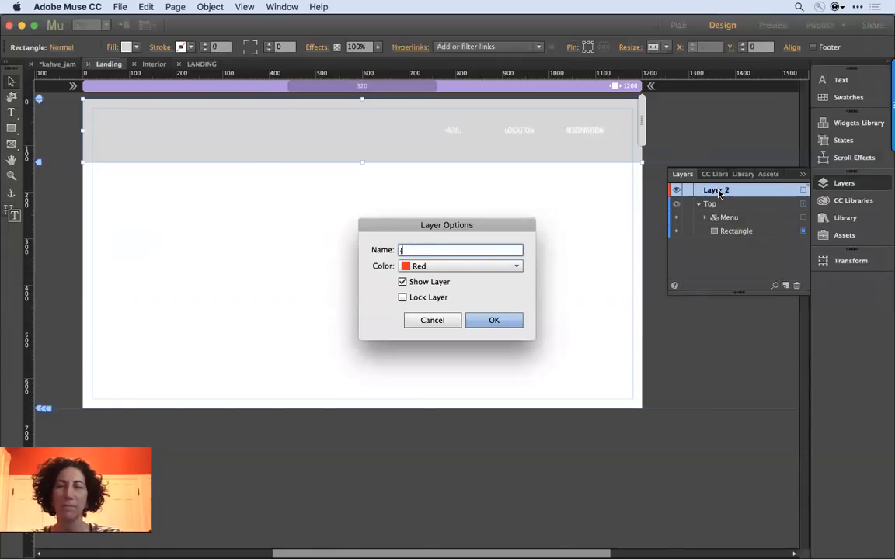
pyautogui.write('Page')
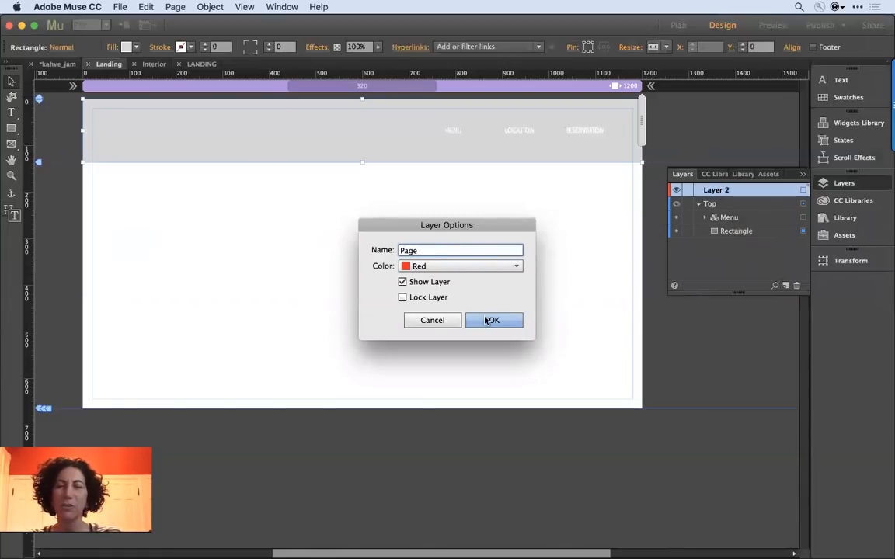
pyautogui.click(487, 320)
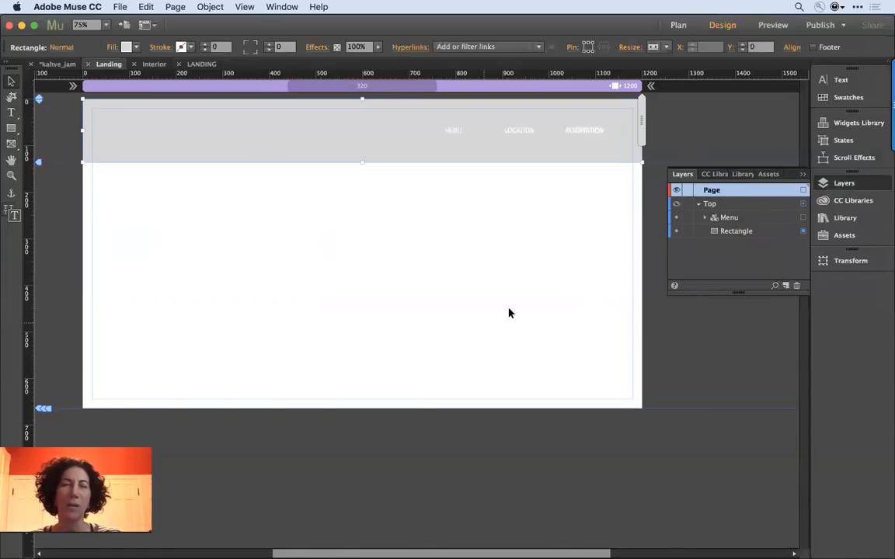
# - Add another new layer to the Landing master and name it Footer
pyautogui.click(785, 285)
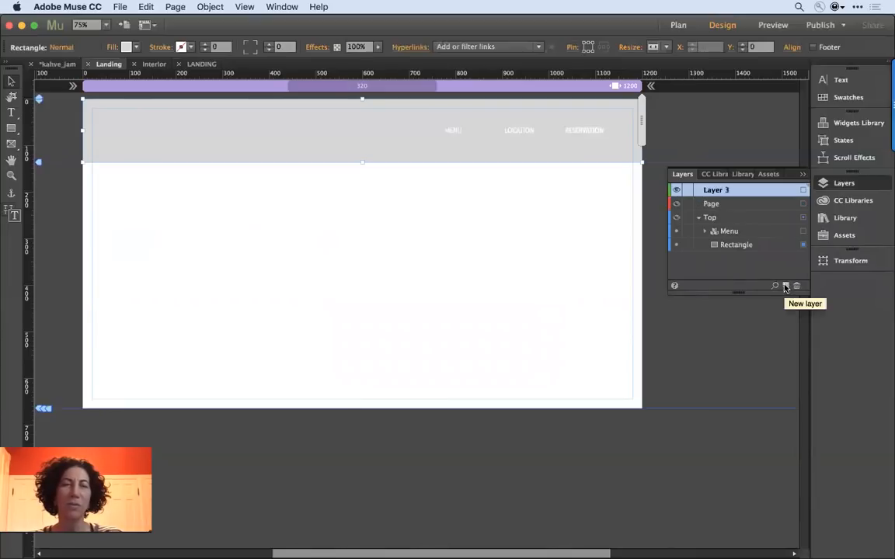
pyautogui.doubleClick(716, 190)
pyautogui.write('Footer')
pyautogui.press('Return')
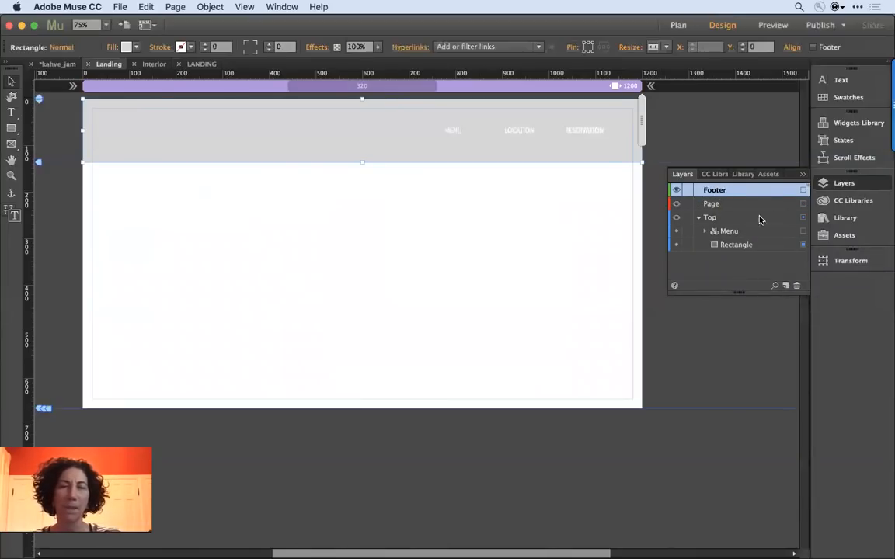
# - Reorder the master's layers so that Page sits below Top and Footer is at the bottom of the stack
pyautogui.moveTo(711, 205); pyautogui.dragTo(716, 257)
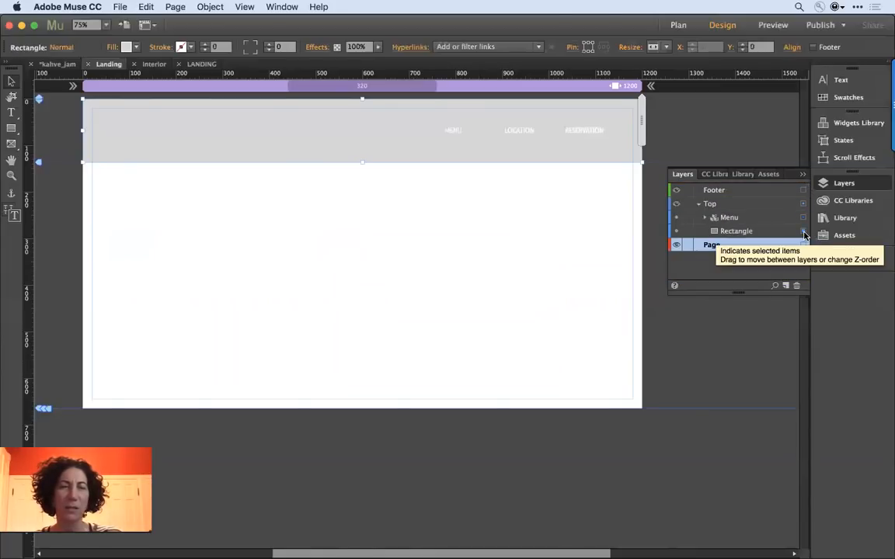
pyautogui.click(714, 191)
pyautogui.moveTo(715, 193); pyautogui.dragTo(711, 259)
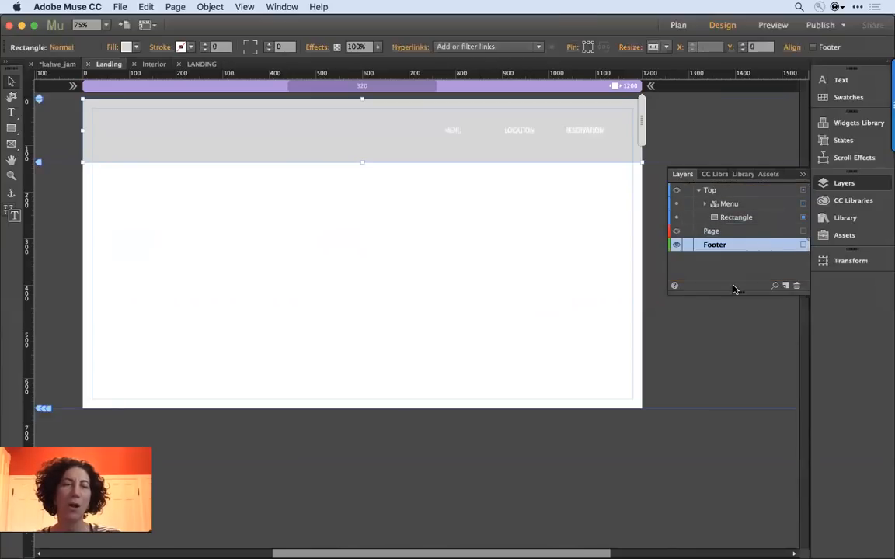
pyautogui.click(556, 240)
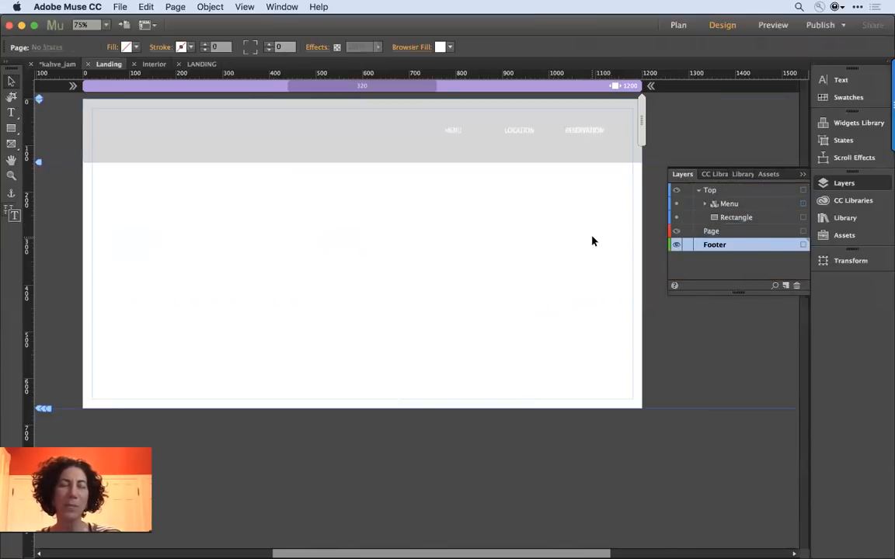
# - Move the gray header rectangle on the Landing master to the Page layer and deselect it
pyautogui.click(579, 154)
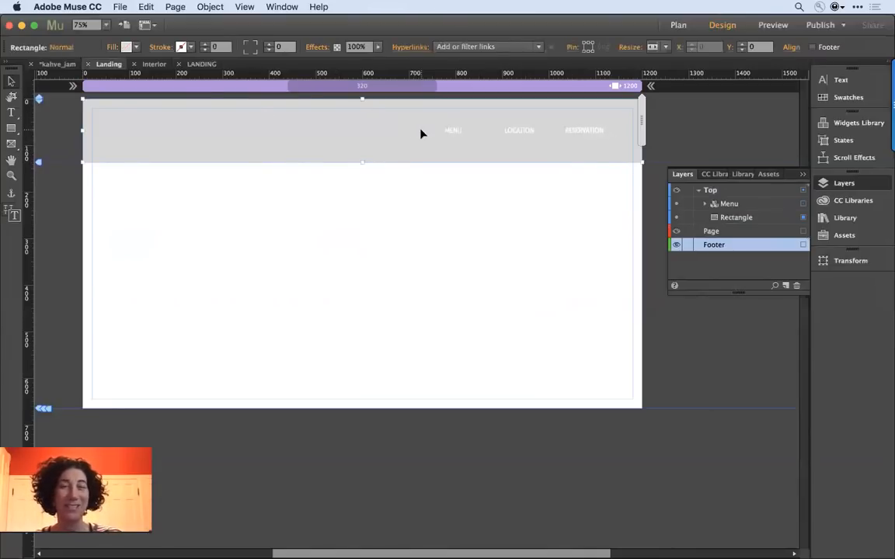
pyautogui.rightClick(365, 132)
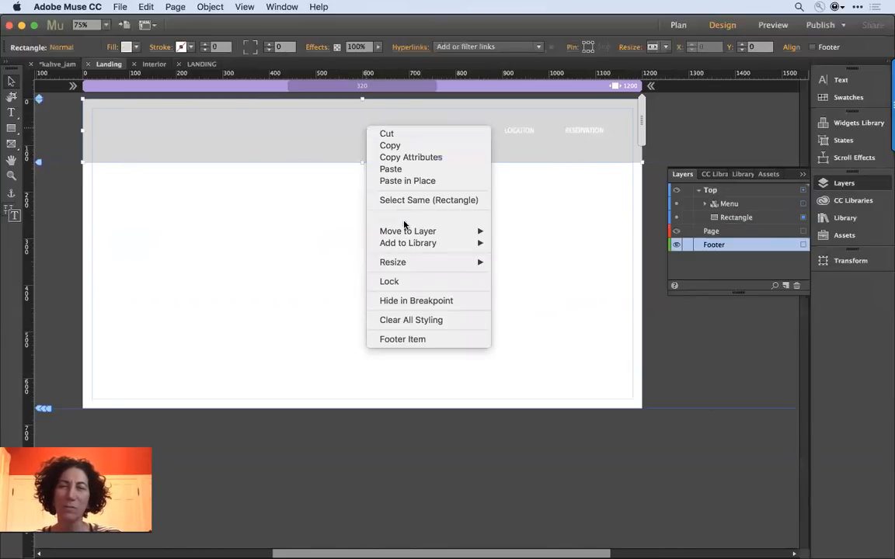
pyautogui.click(268, 115)
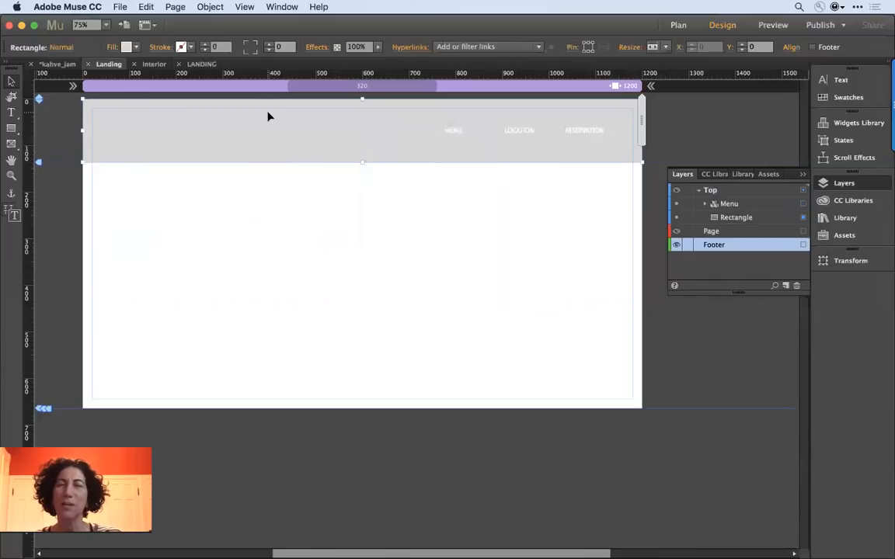
pyautogui.rightClick(259, 132)
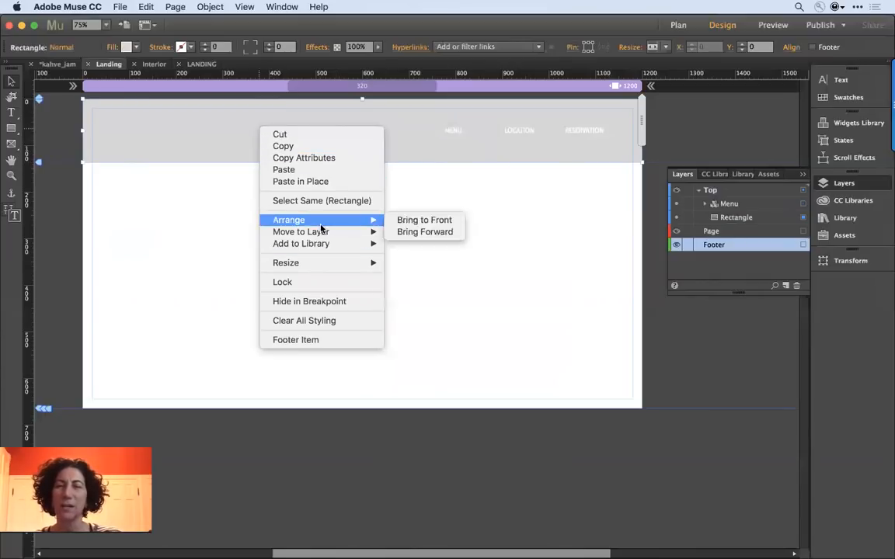
pyautogui.moveTo(325, 231)
pyautogui.click(406, 243)
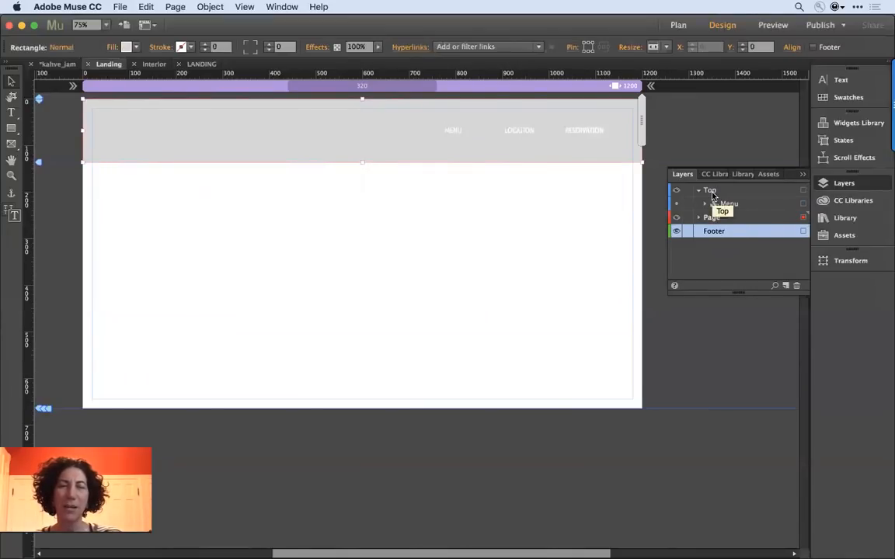
pyautogui.click(500, 281)
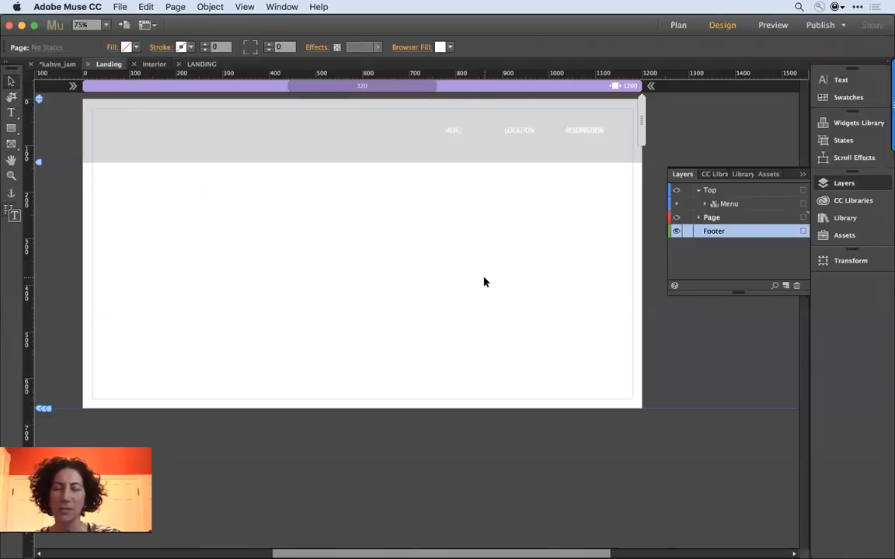
# - Reapply the Landing master to the LANDING page in the site plan and open that page for editing
pyautogui.click(61, 65)
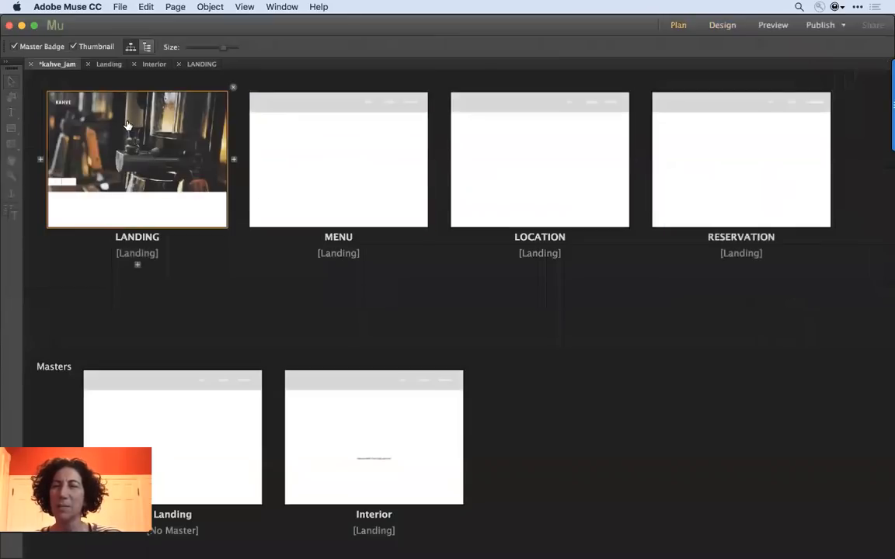
pyautogui.doubleClick(128, 126)
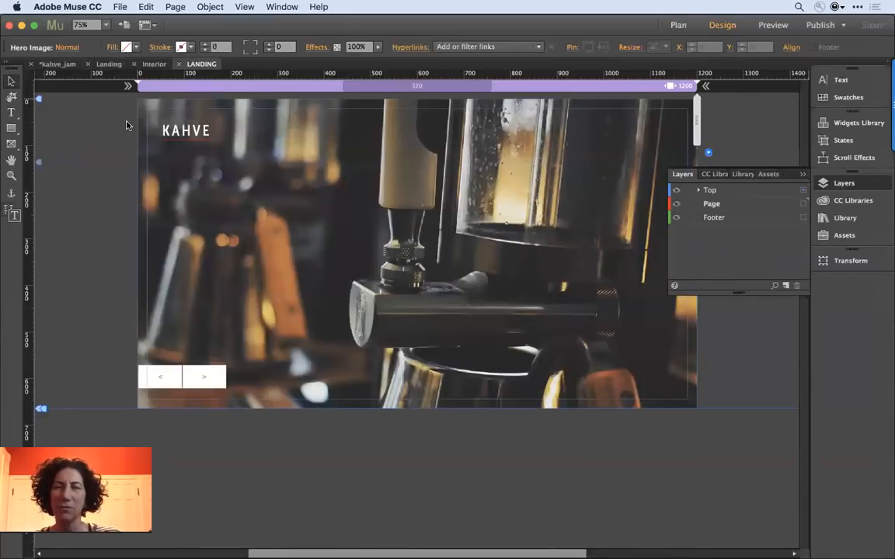
pyautogui.press('super+m')
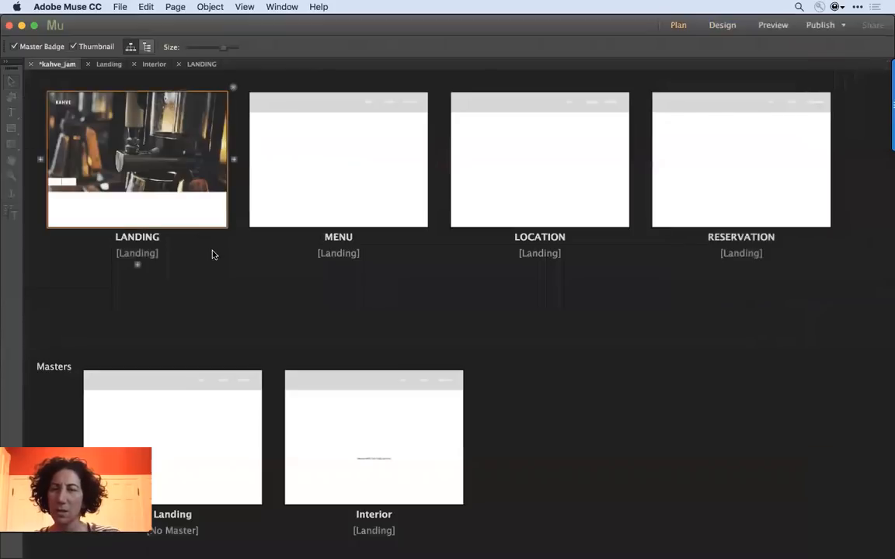
pyautogui.moveTo(172, 443); pyautogui.dragTo(160, 176)
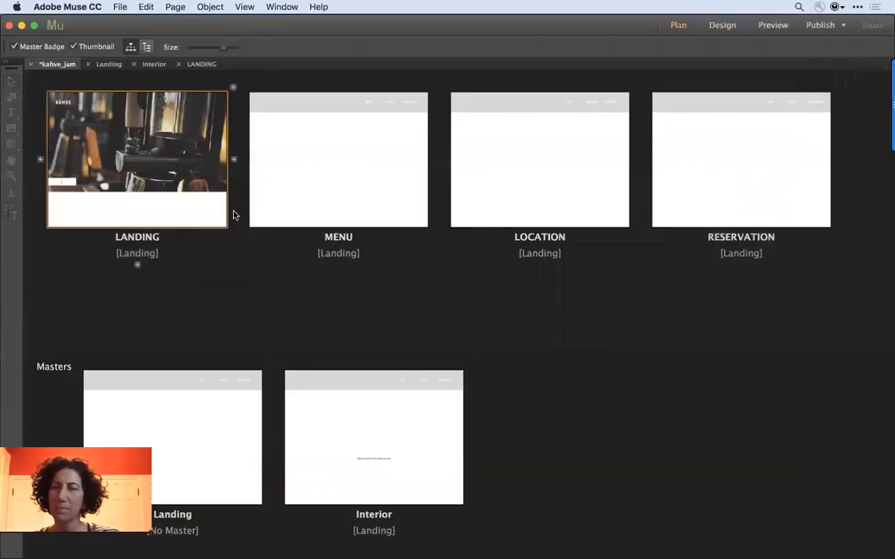
pyautogui.doubleClick(117, 162)
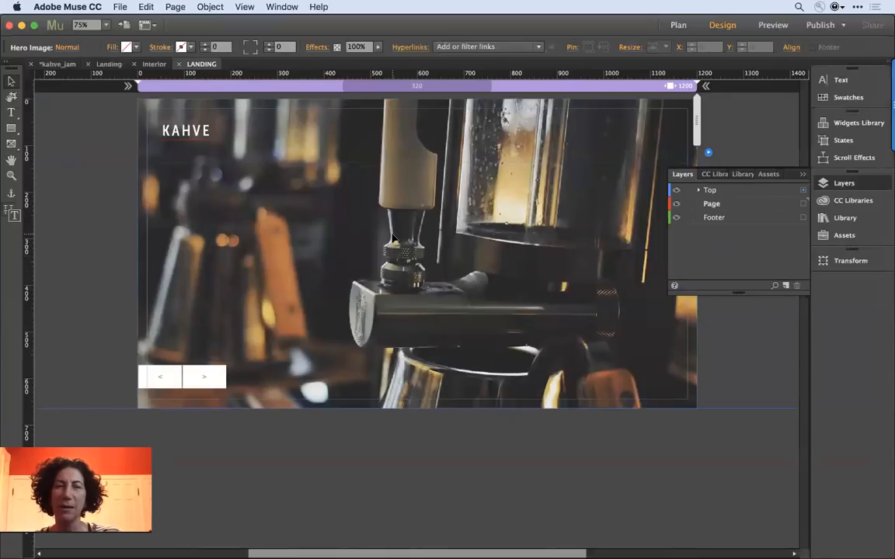
pyautogui.rightClick(392, 237)
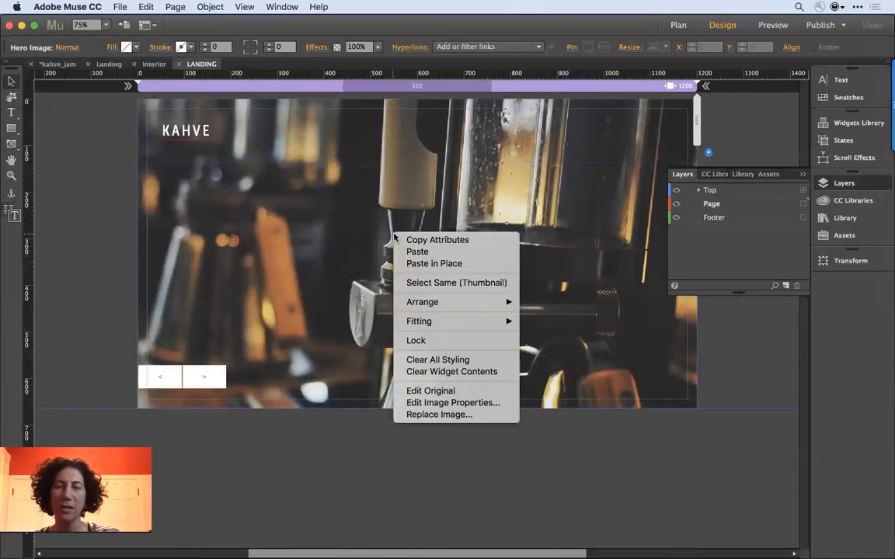
pyautogui.moveTo(463, 305)
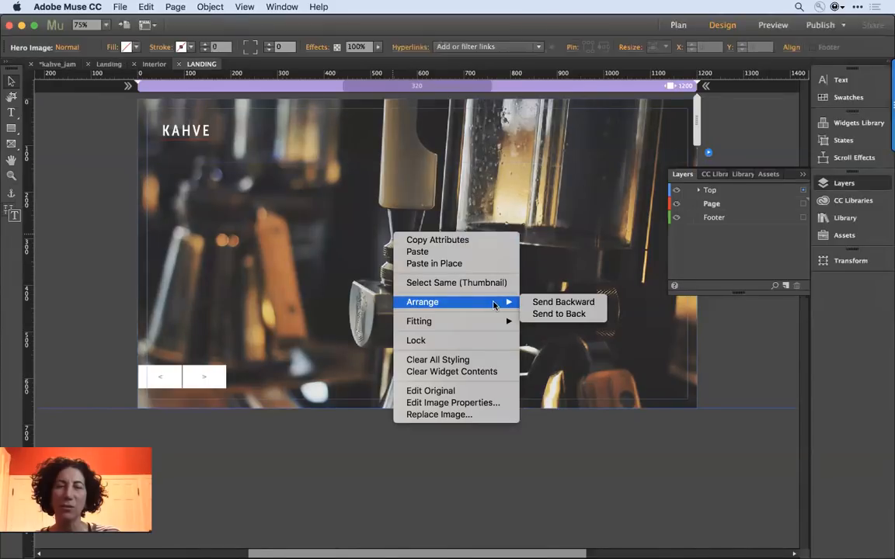
pyautogui.moveTo(479, 321)
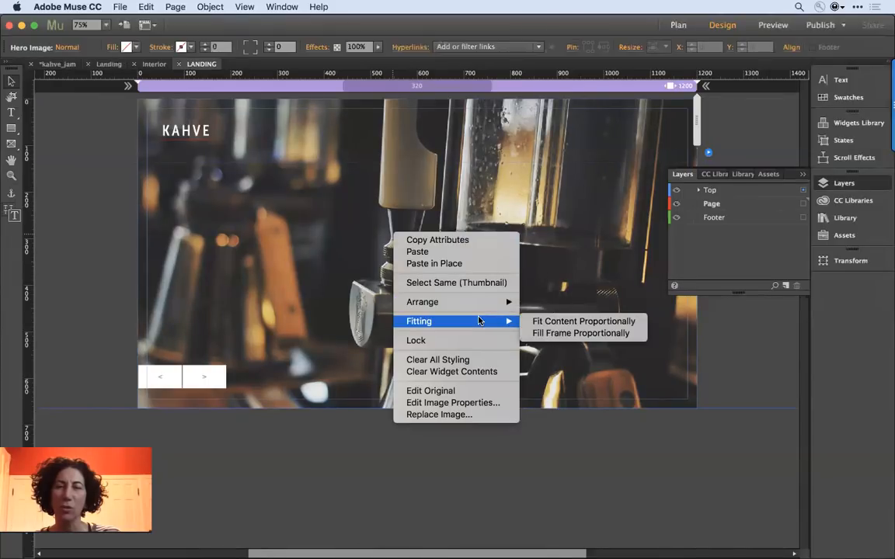
pyautogui.click(294, 259)
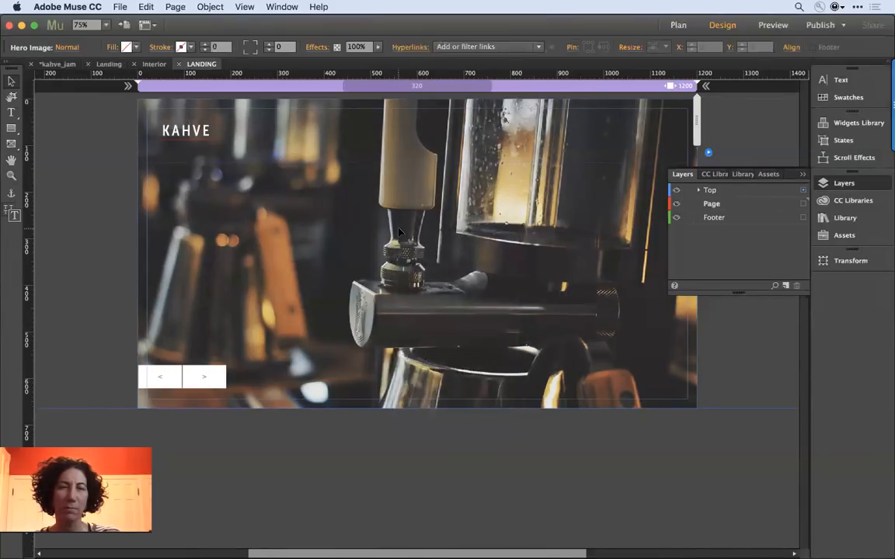
# - Expand the Top layer on the LANDING page and move the Slideshow from it to the Page layer
pyautogui.click(697, 191)
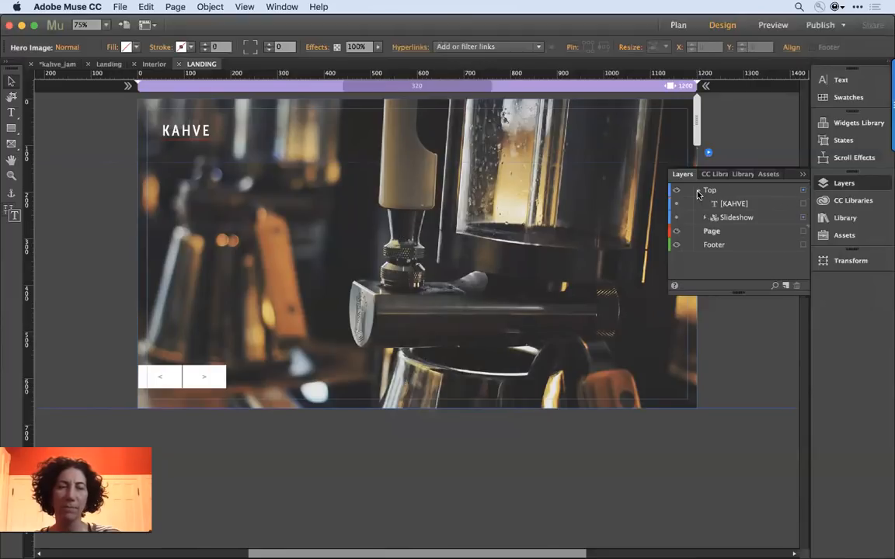
pyautogui.click(738, 222)
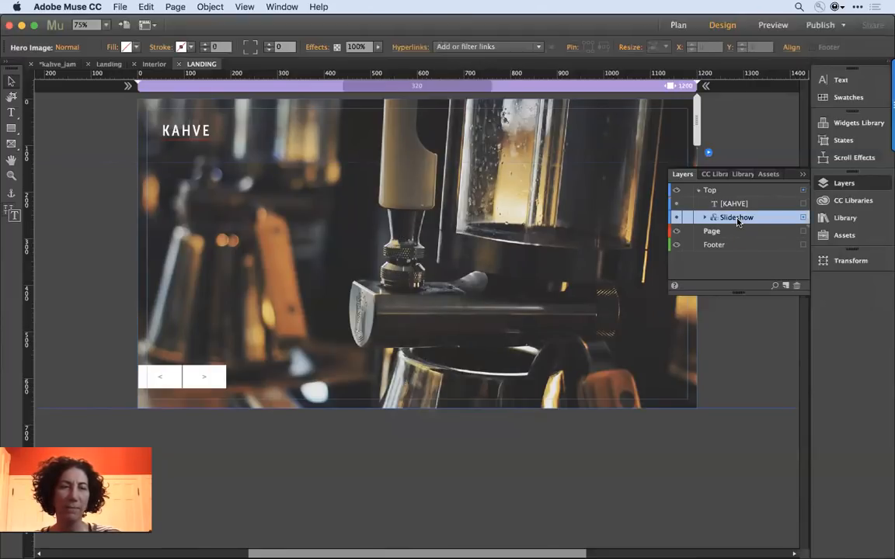
pyautogui.moveTo(738, 222); pyautogui.dragTo(737, 243)
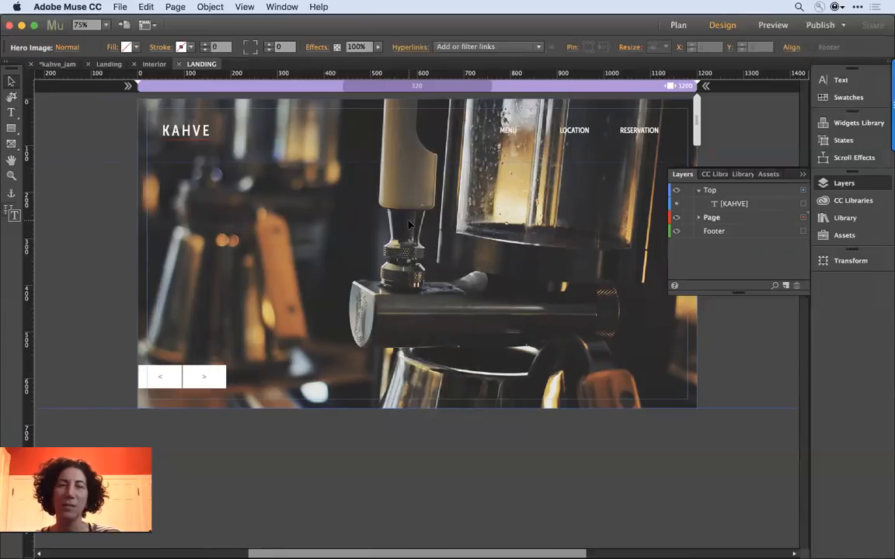
# - Select the KAHVE logo text frame on the LANDING page and copy it
pyautogui.click(195, 132)
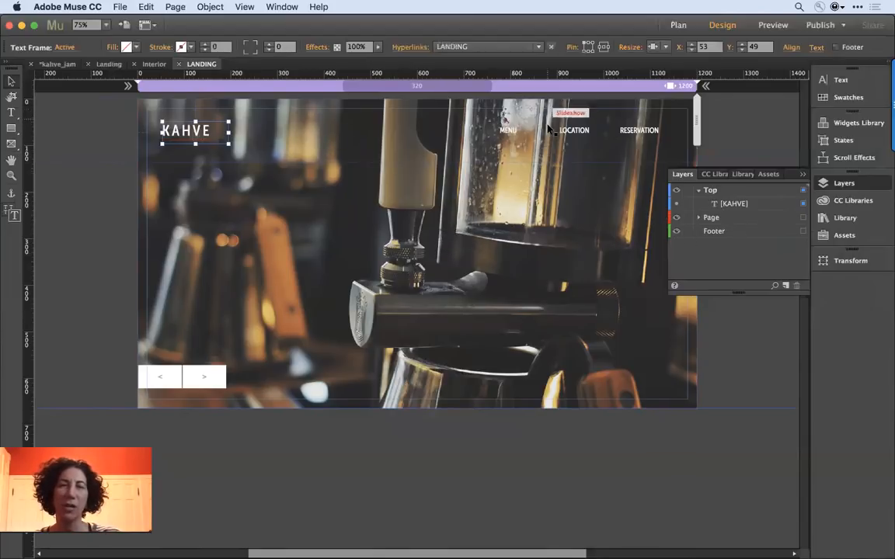
pyautogui.click(576, 134)
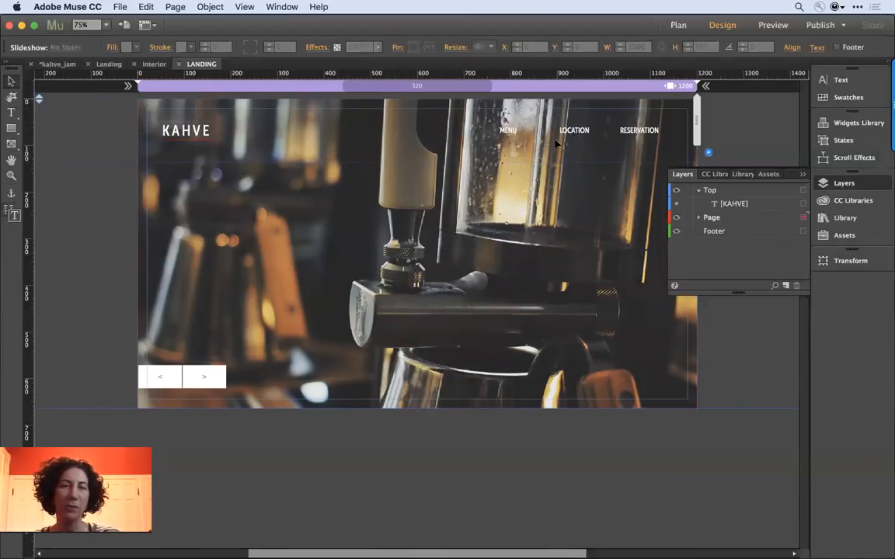
pyautogui.click(485, 217)
pyautogui.click(183, 134)
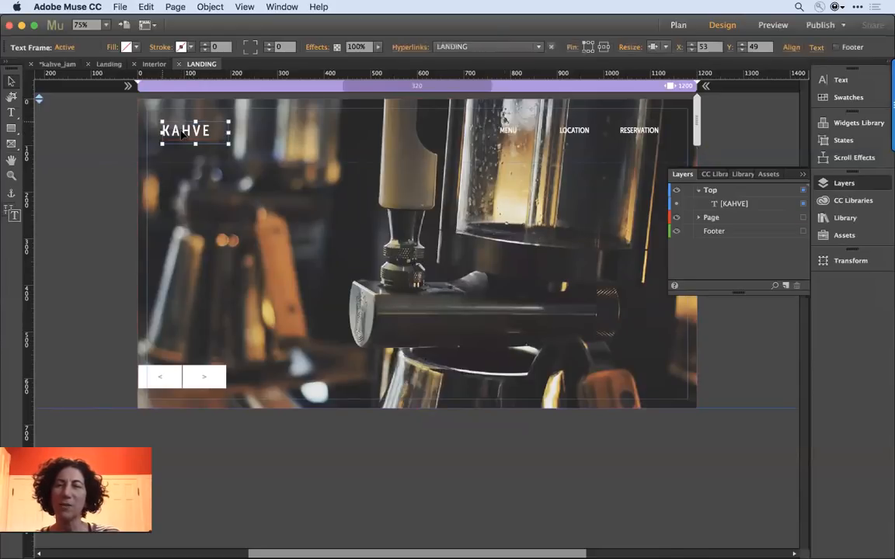
pyautogui.rightClick(183, 134)
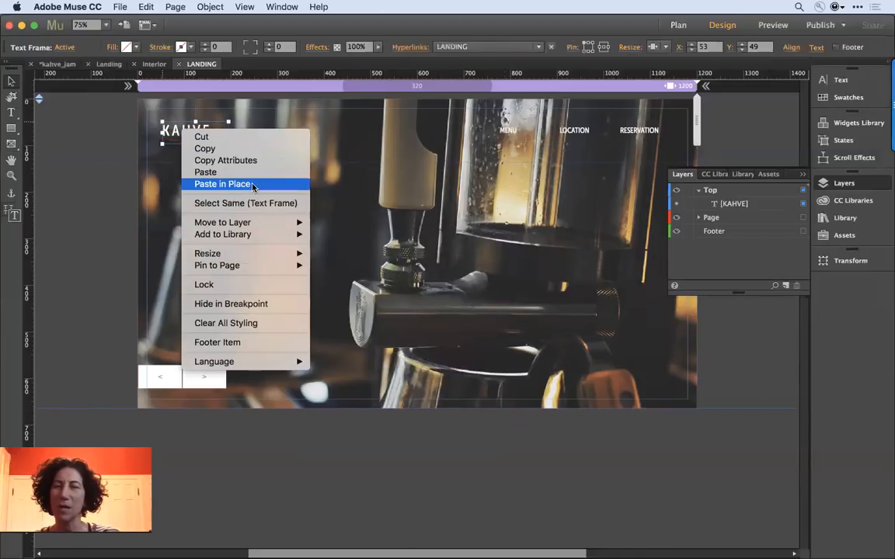
pyautogui.click(247, 145)
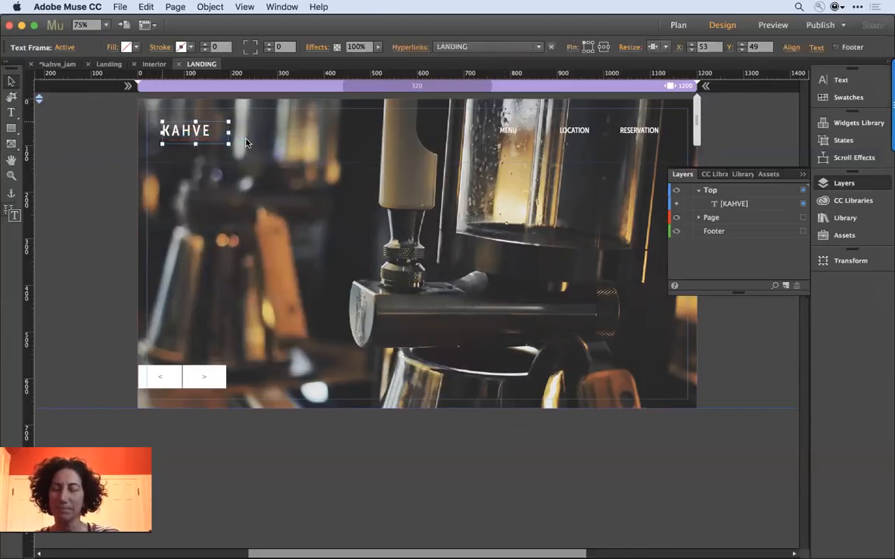
# - Open the Landing master from the site plan and paste the copied KAHVE logo in place
pyautogui.press('super+m')
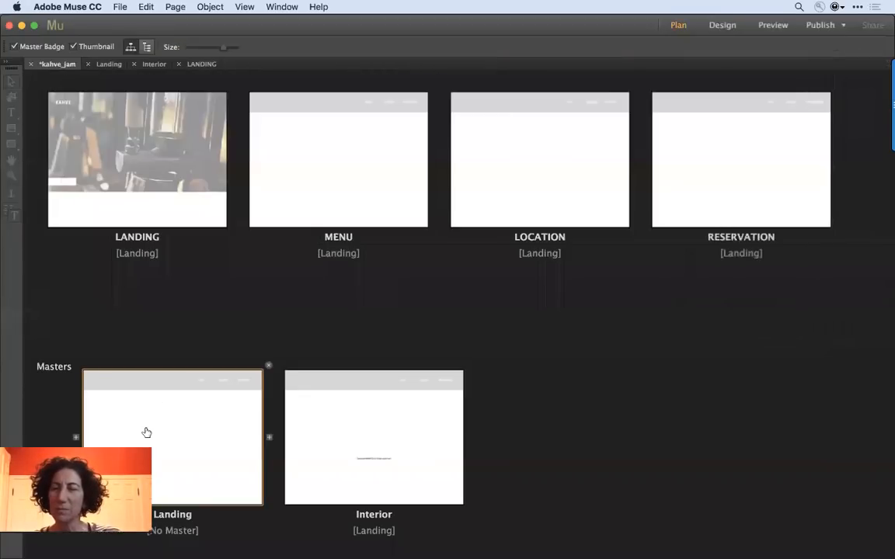
pyautogui.doubleClick(146, 432)
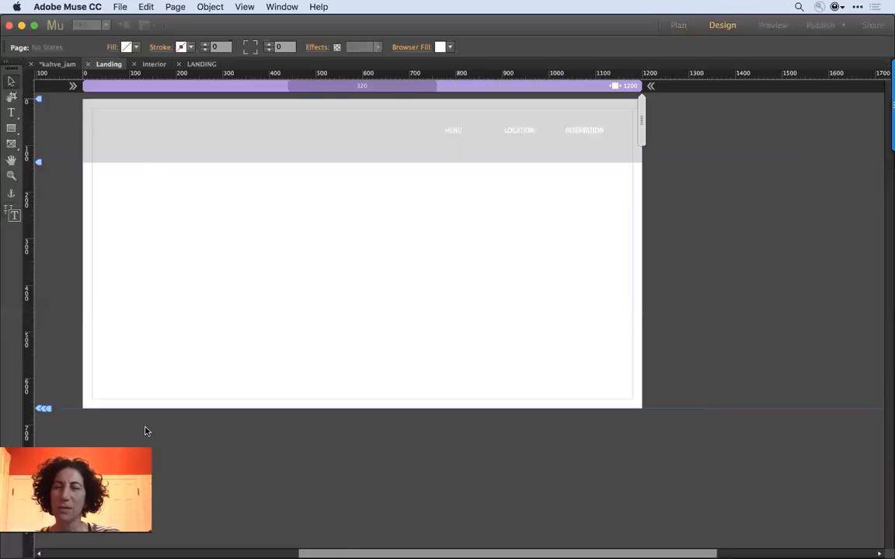
pyautogui.rightClick(207, 215)
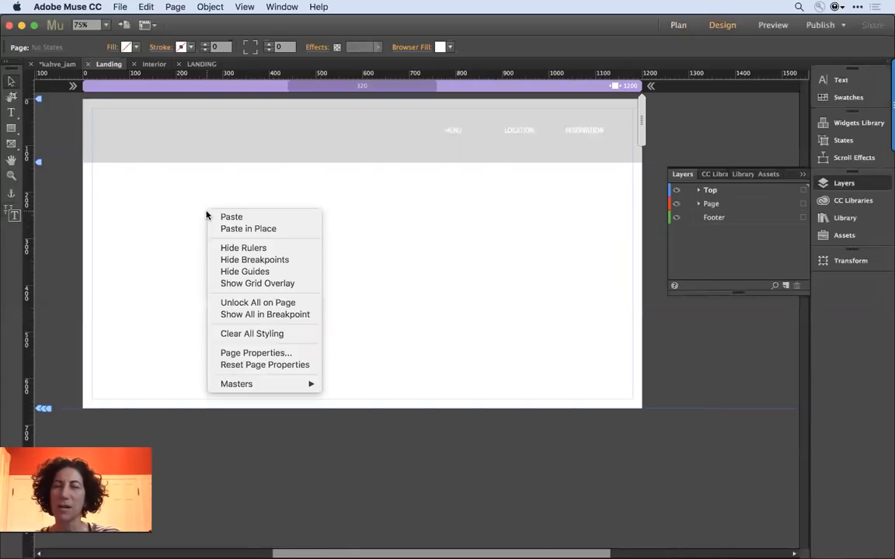
pyautogui.click(226, 232)
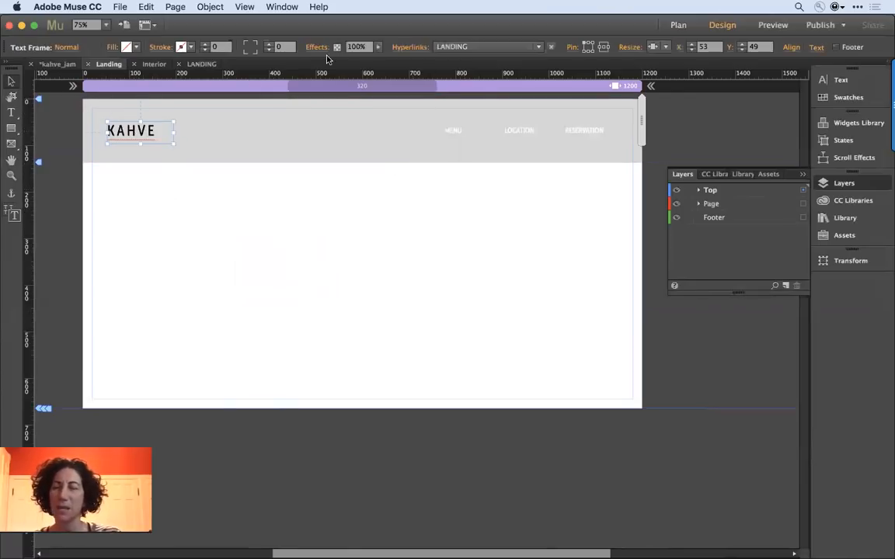
# - Set the pasted KAHVE logo's text color to white (FFFFFF) on the Landing master and deselect it
pyautogui.press('t')
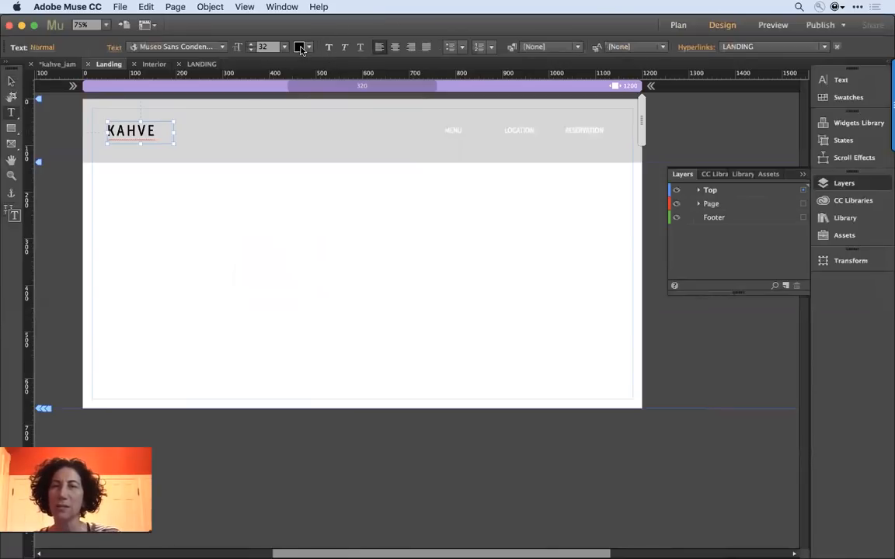
pyautogui.click(302, 48)
pyautogui.click(465, 67)
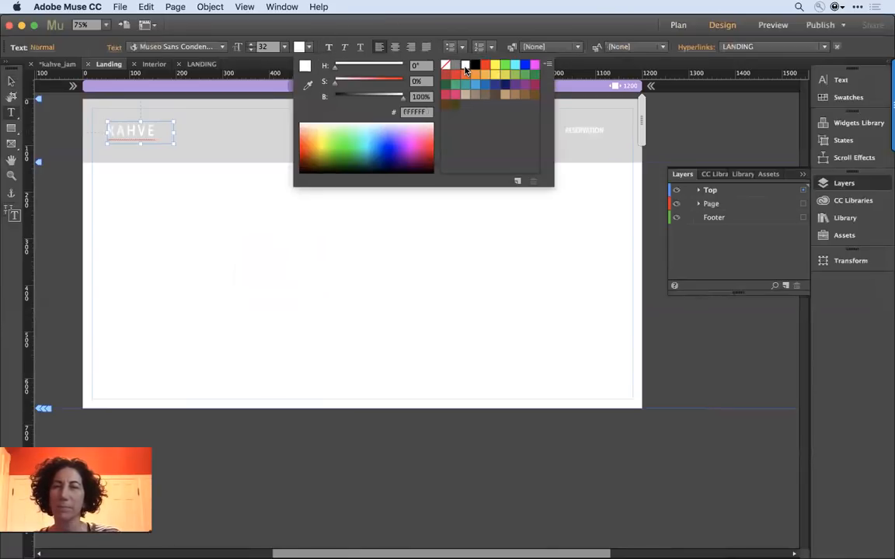
pyautogui.click(303, 279)
pyautogui.click(11, 81)
pyautogui.click(177, 223)
# - Open the LANDING page from the site plan, select its slideshow and show the Slideshow Options
pyautogui.press('super+m')
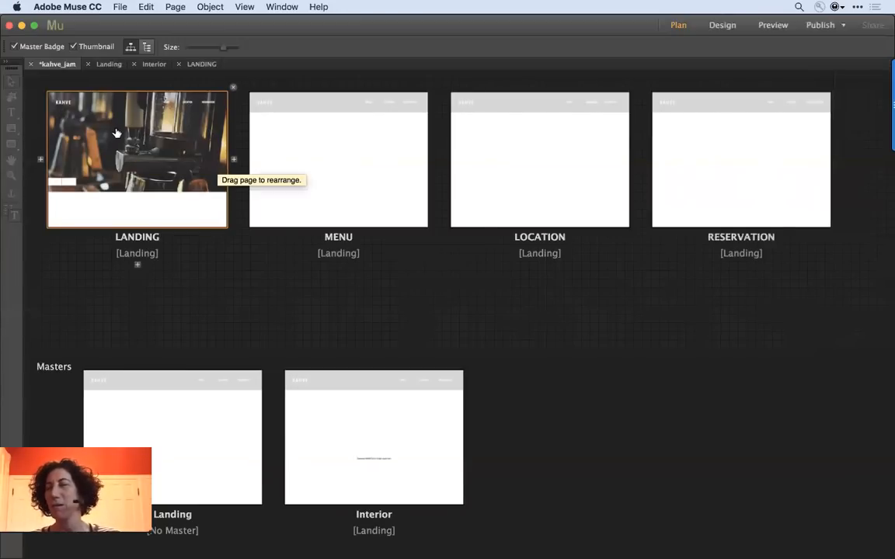
pyautogui.doubleClick(151, 159)
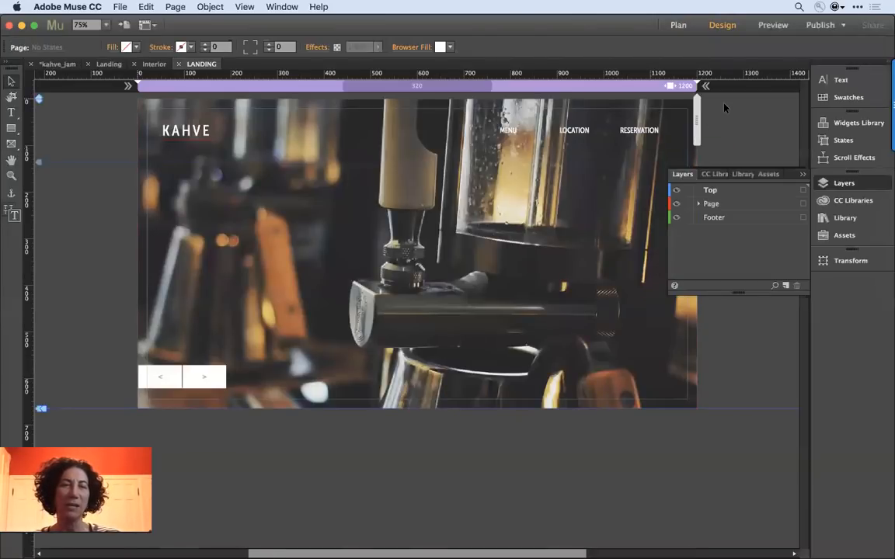
pyautogui.click(644, 132)
pyautogui.click(709, 156)
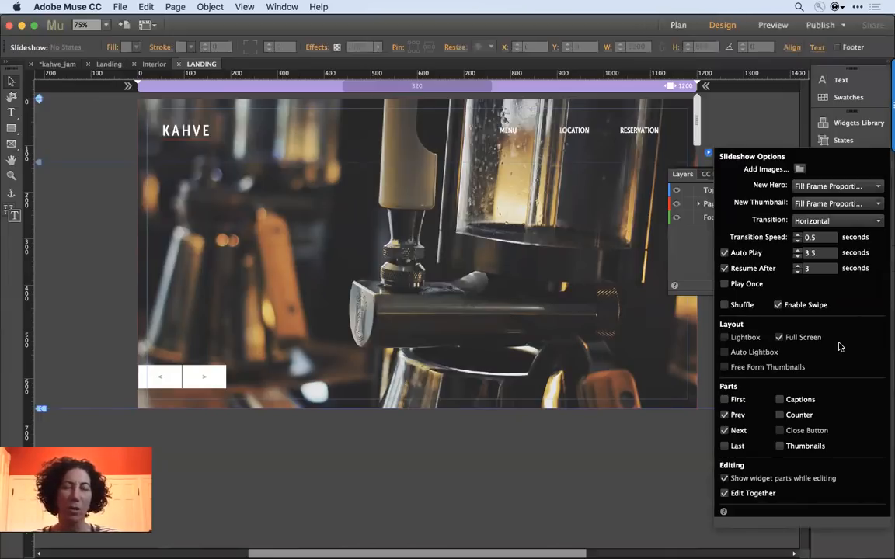
# - Switch to Chrome, bring the Adobe Muse Facebook live video window forward and move it fully into view
pyautogui.press('super+Tab')
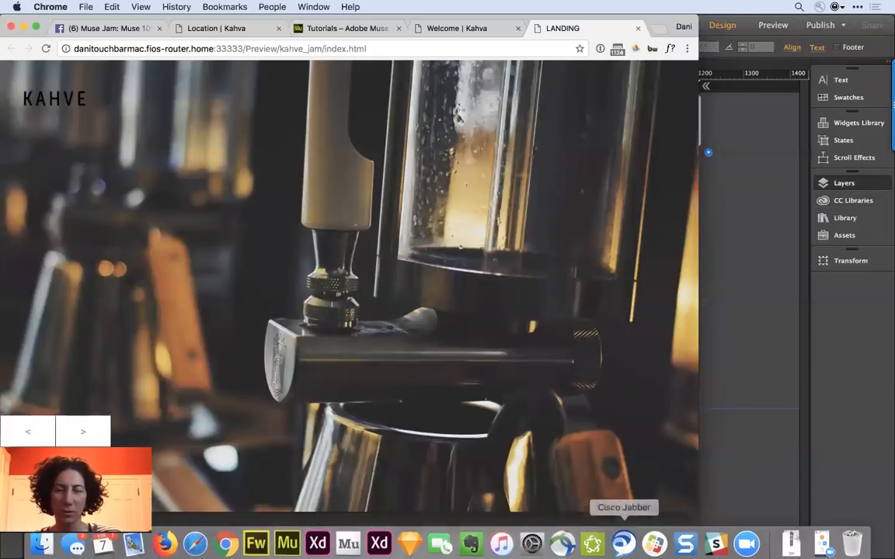
pyautogui.click(304, 6)
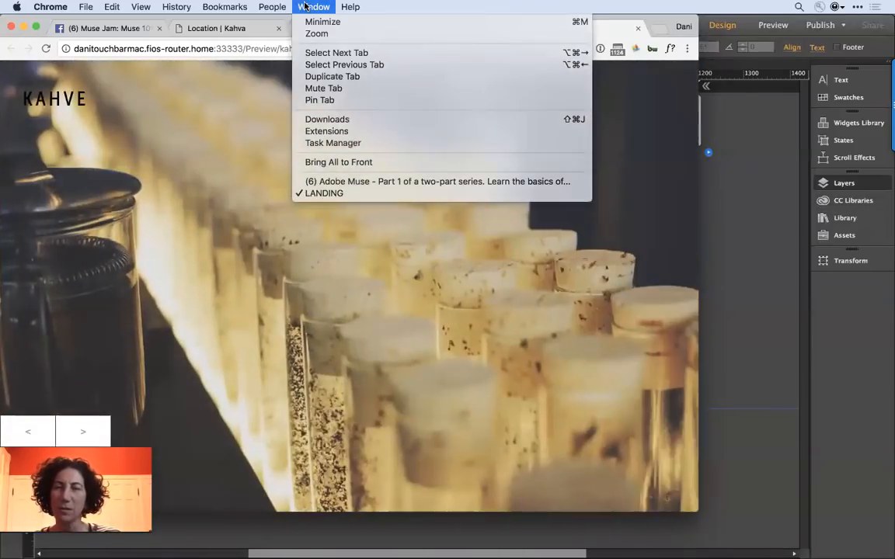
pyautogui.click(348, 182)
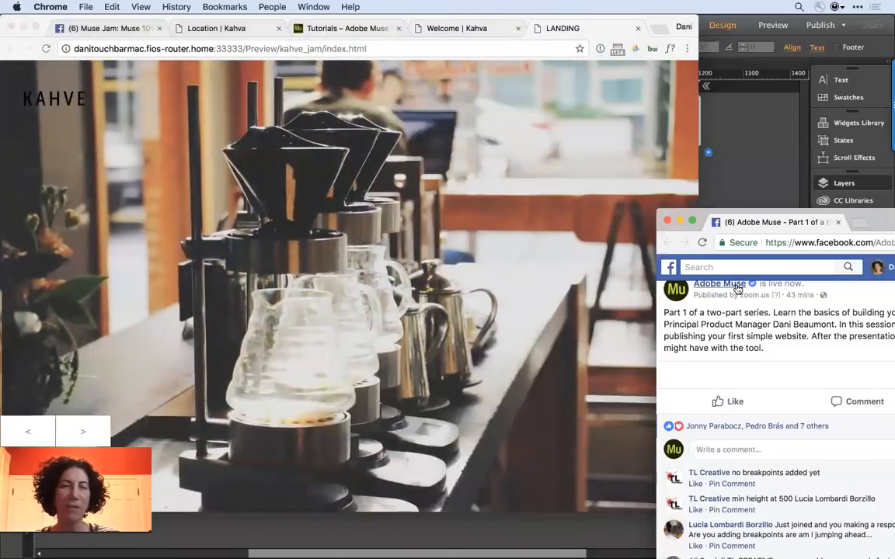
pyautogui.moveTo(880, 216); pyautogui.dragTo(536, 30)
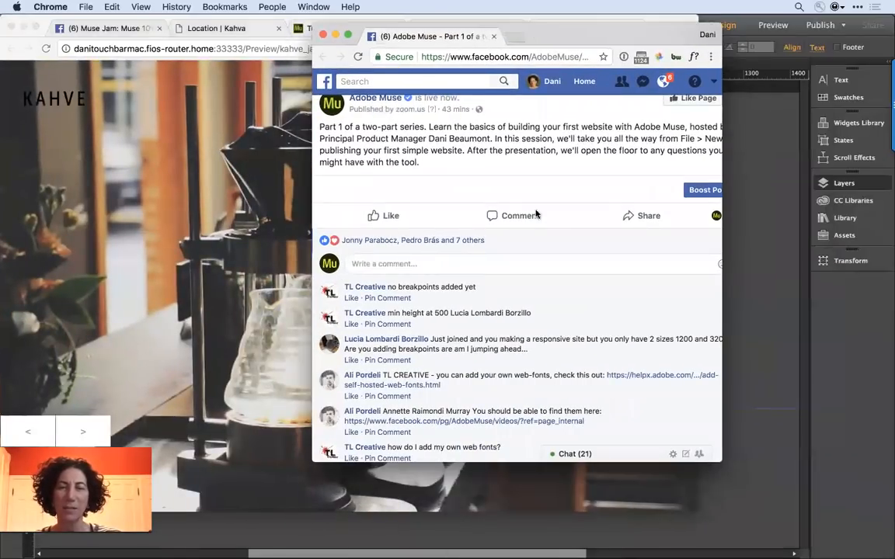
# - Read through the viewers' comments under the Facebook live video, widening the window so that whole lines fit
pyautogui.scroll(4, 538, 280)
pyautogui.scroll(-7, 539, 280)
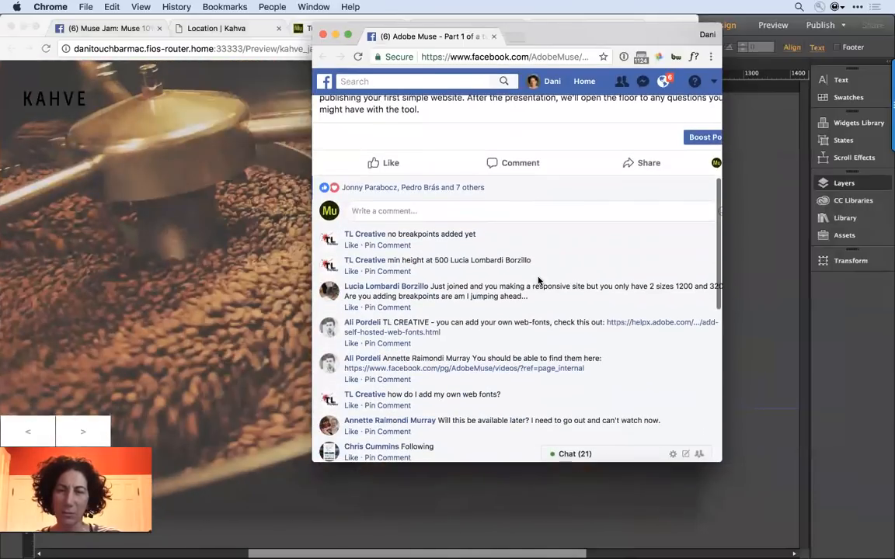
pyautogui.scroll(-2, 609, 334)
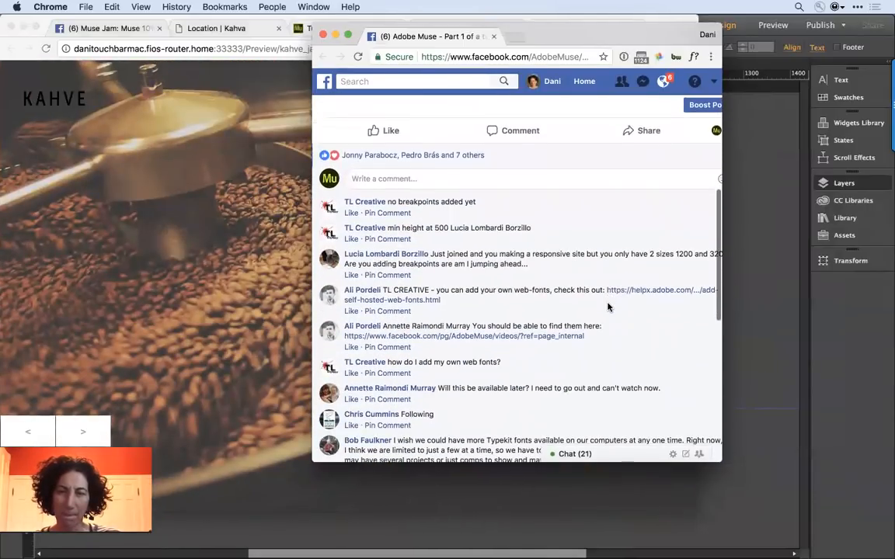
pyautogui.scroll(-4, 609, 306)
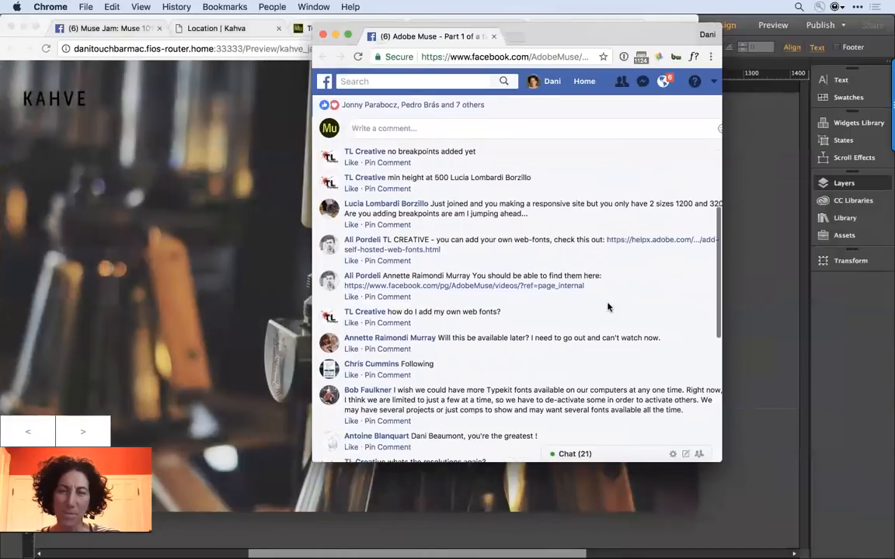
pyautogui.scroll(-1, 608, 307)
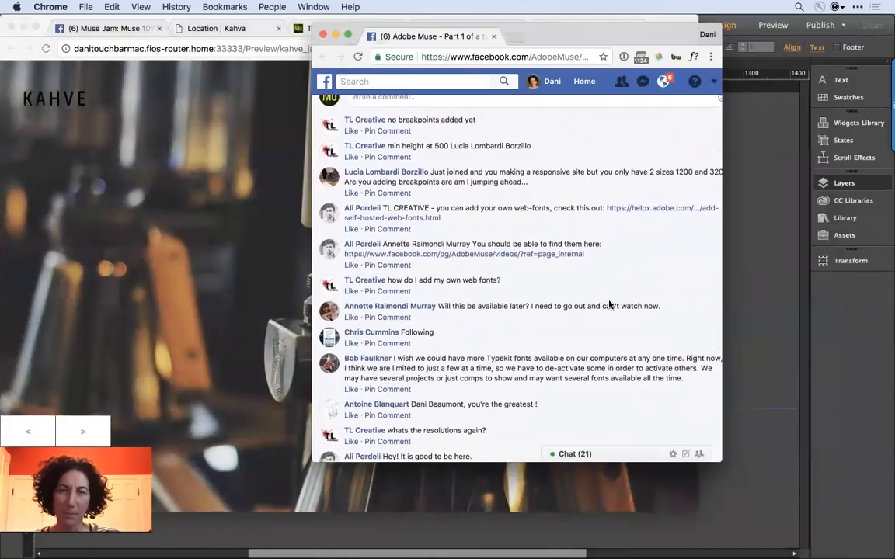
pyautogui.scroll(-1, 609, 302)
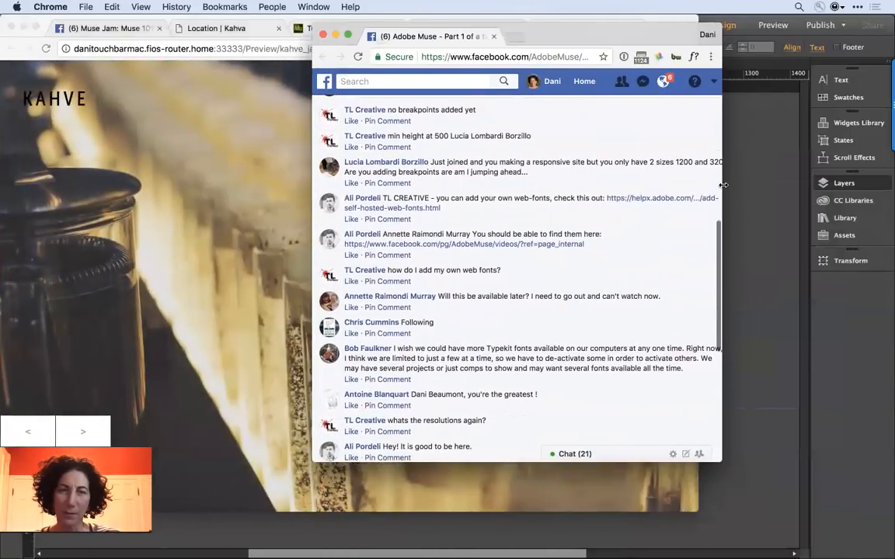
pyautogui.moveTo(751, 185); pyautogui.dragTo(816, 184)
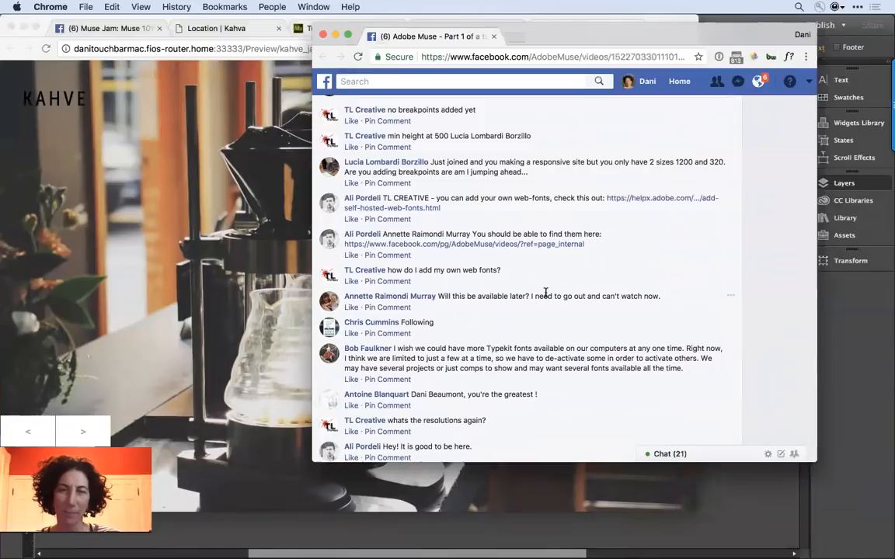
pyautogui.scroll(-3, 546, 293)
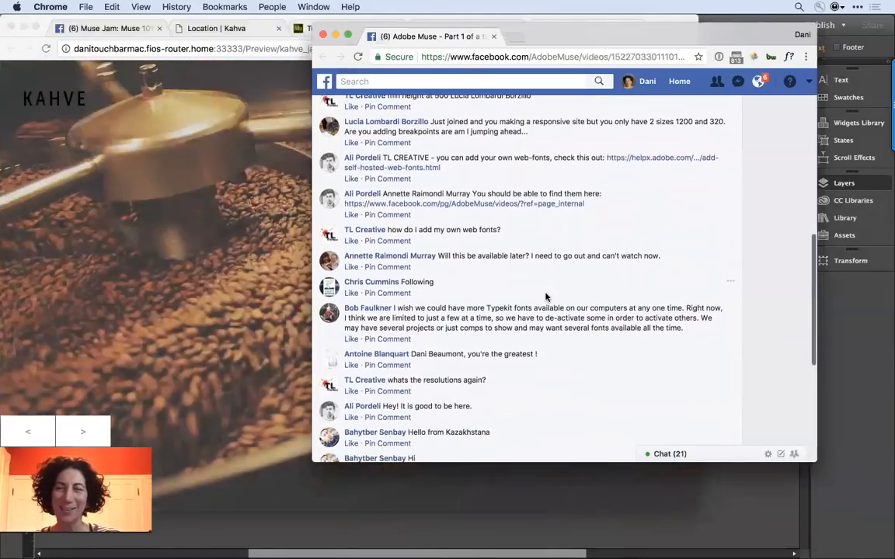
pyautogui.scroll(-5, 546, 297)
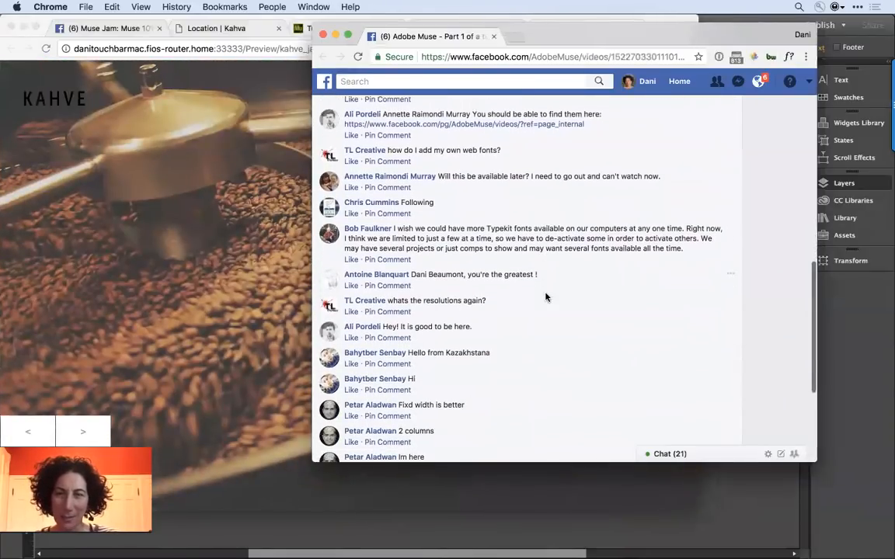
pyautogui.scroll(-1, 546, 296)
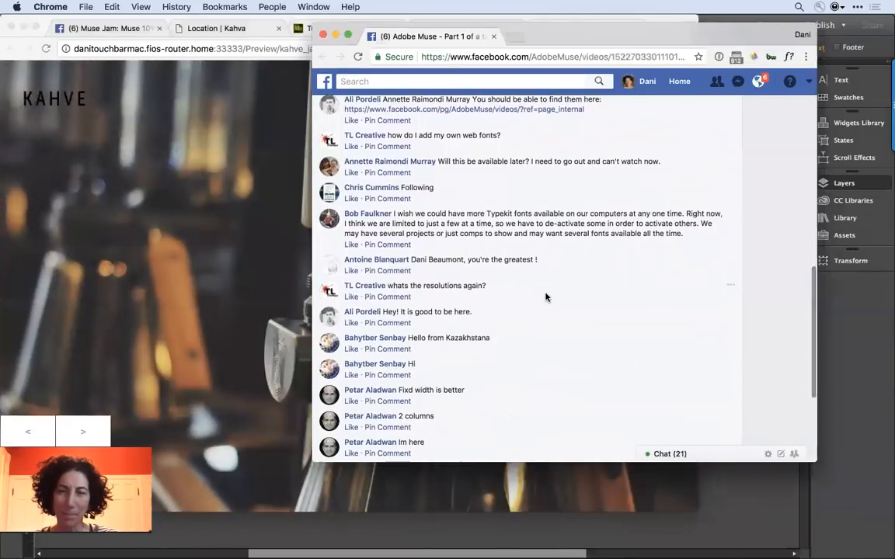
pyautogui.scroll(-3, 546, 296)
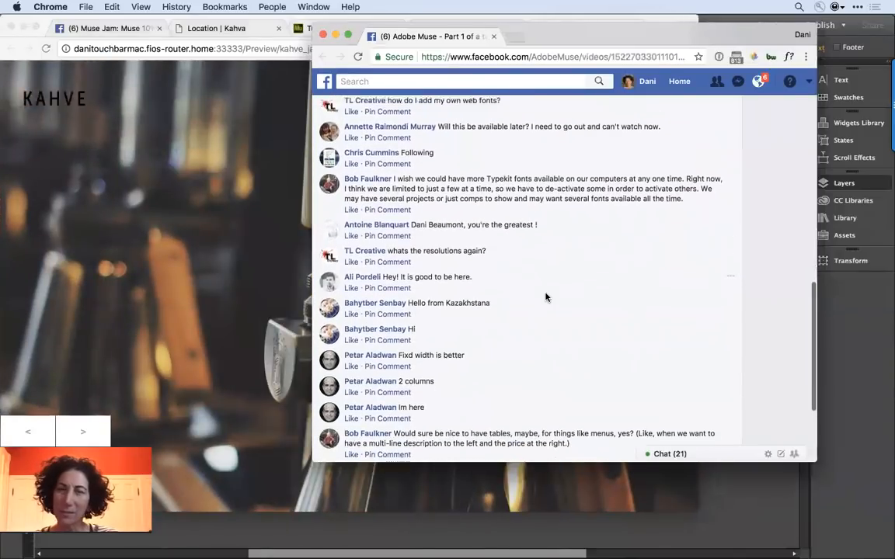
pyautogui.scroll(-4, 546, 296)
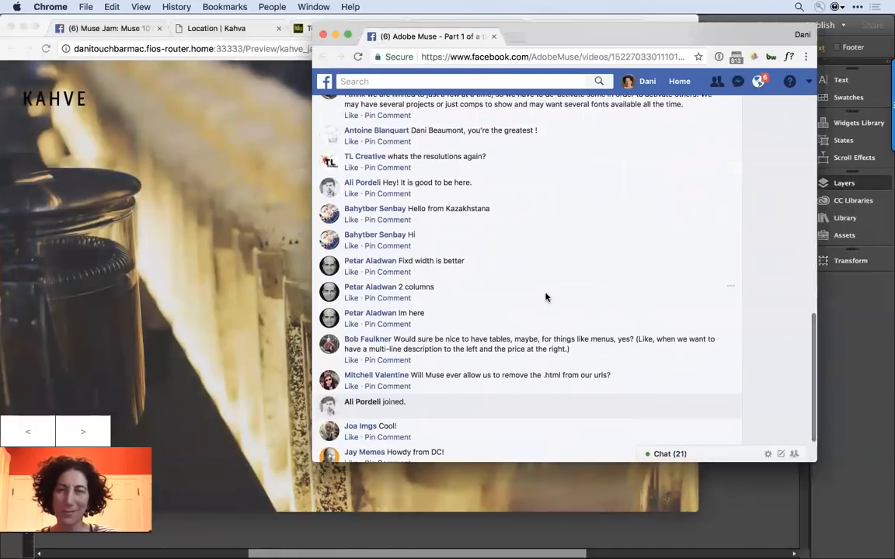
pyautogui.scroll(-1, 546, 296)
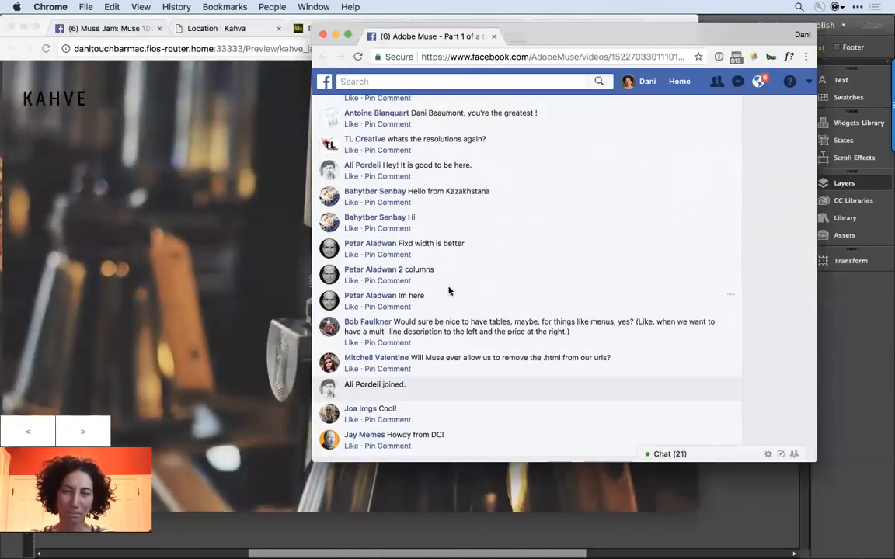
# - Close the LANDING preview page in Chrome and return to Adobe Muse
pyautogui.click(208, 277)
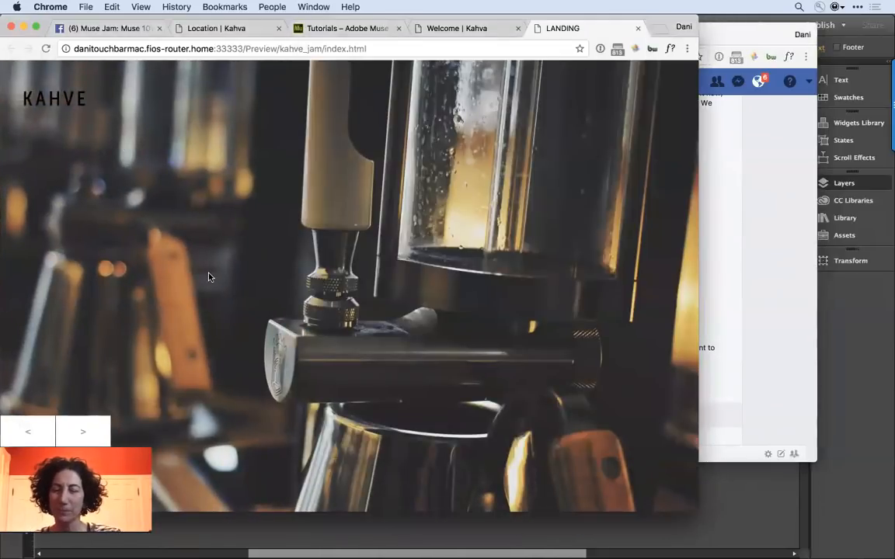
pyautogui.press('super+w')
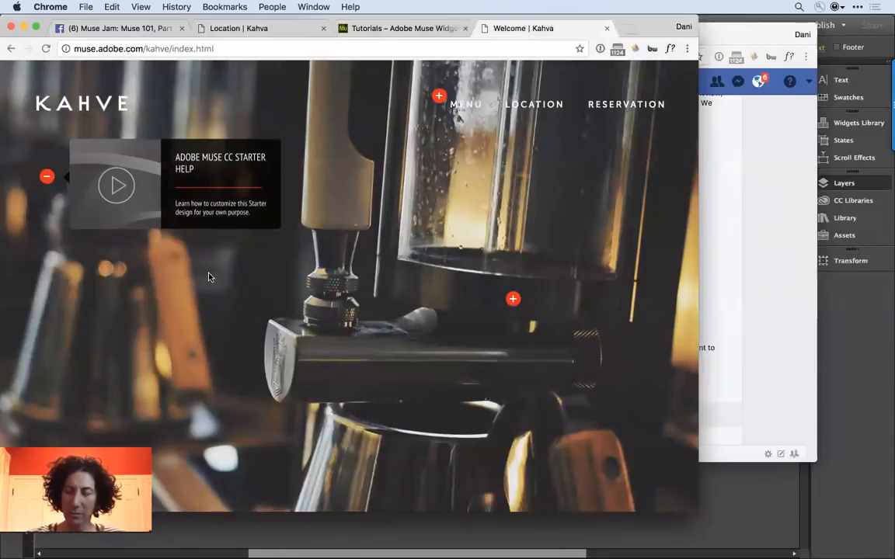
pyautogui.press('super+Tab')
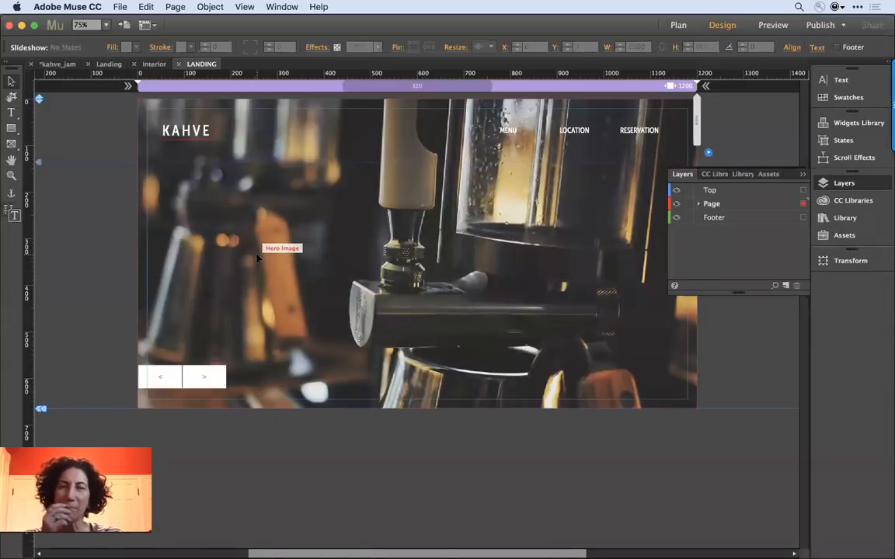
# - Enlarge the arrow text of the slideshow's Next button to size 26 and return to the Selection tool
pyautogui.click(258, 258)
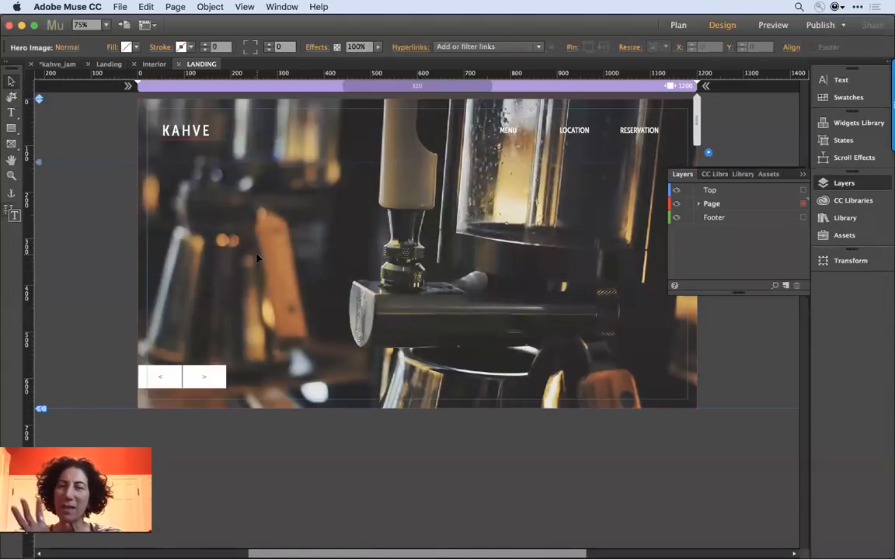
pyautogui.click(201, 377)
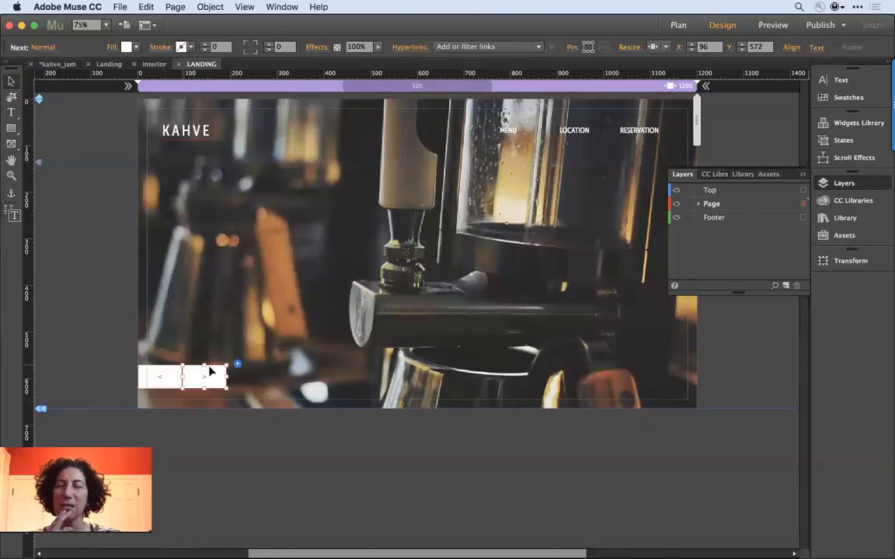
pyautogui.doubleClick(204, 377)
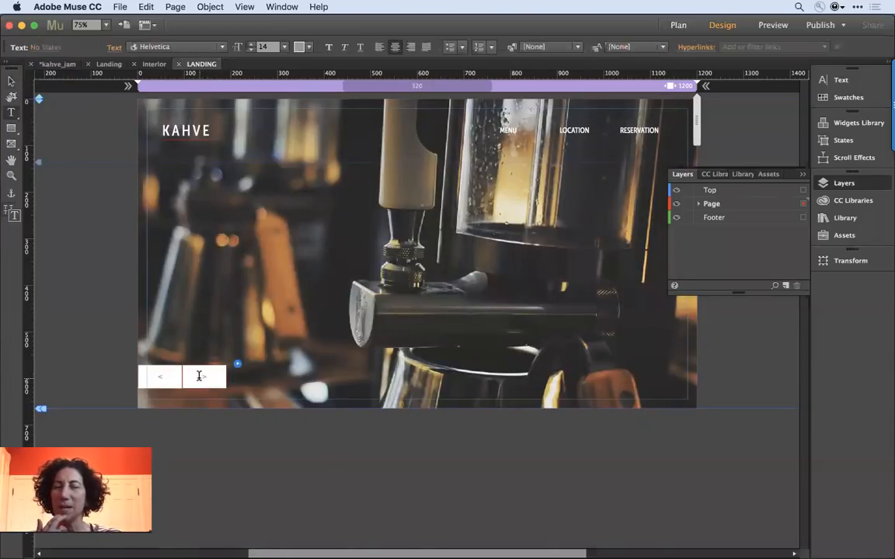
pyautogui.moveTo(200, 377); pyautogui.dragTo(207, 376)
pyautogui.press('super+shift+period')
pyautogui.press('super+shift+period')
pyautogui.press('super+shift+period')
pyautogui.press('super+shift+period')
pyautogui.press('super+shift+period')
pyautogui.press('super+shift+period')
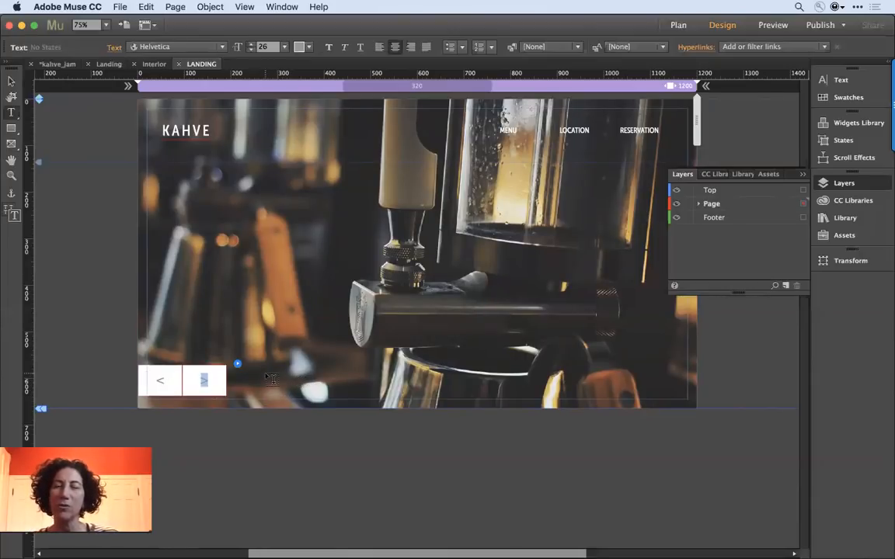
pyautogui.click(9, 81)
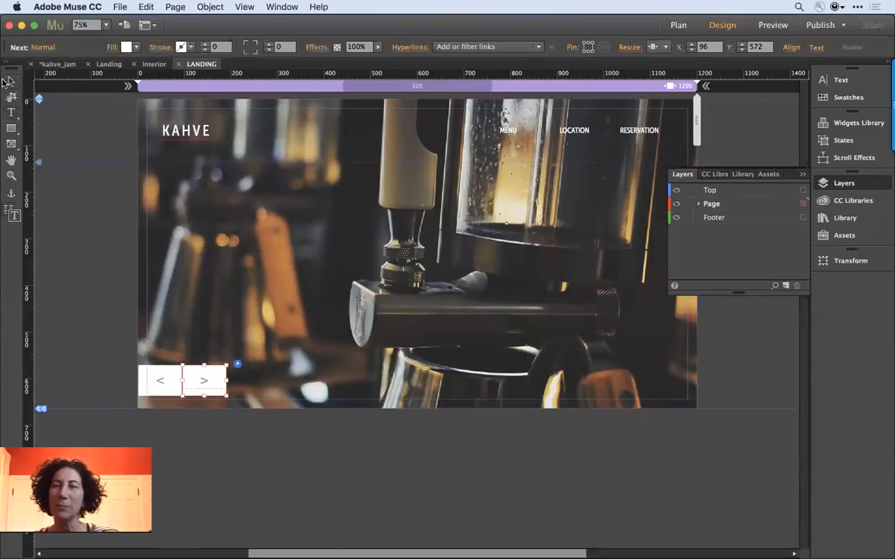
# - Open the Slideshow Options from the Next button and check the Edit Together setting
pyautogui.click(237, 364)
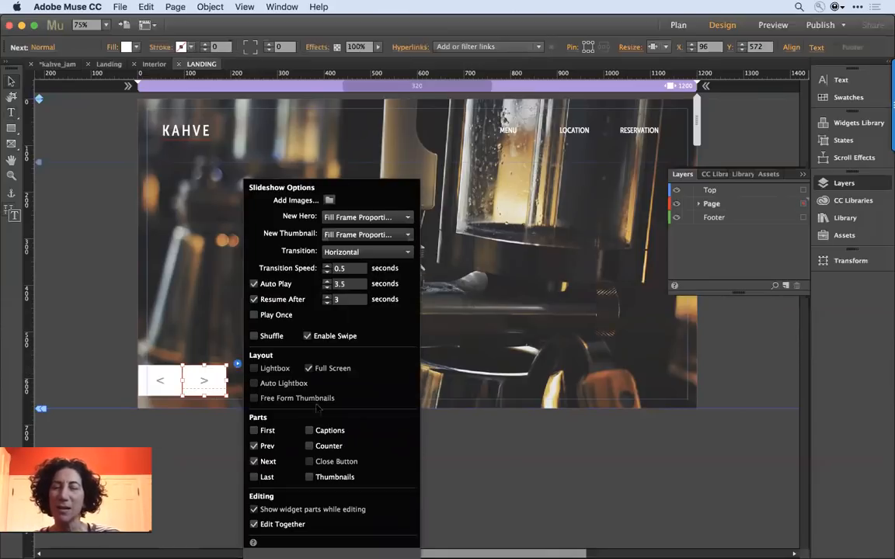
pyautogui.click(254, 524)
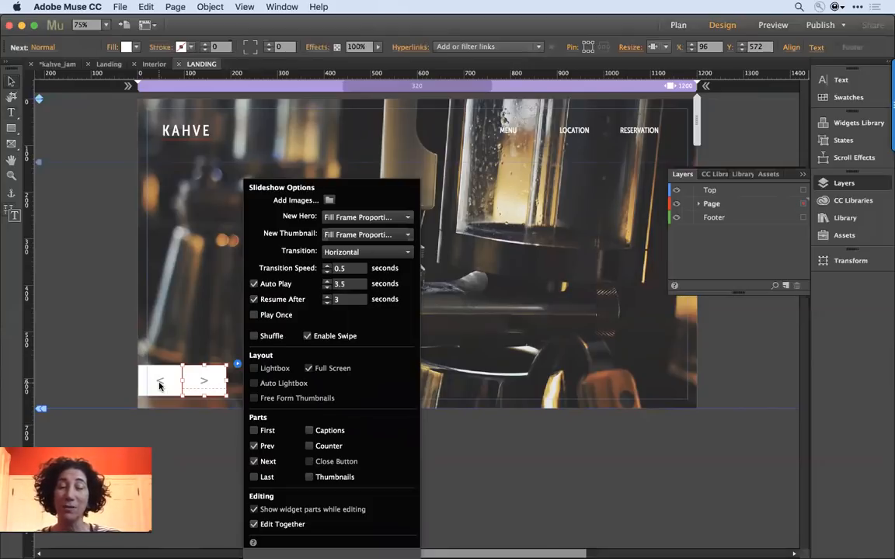
# - Switch to Chrome, close the Welcome and Tutorials tabs, and open the Menu page of the finished Kahve preview
pyautogui.click(500, 334)
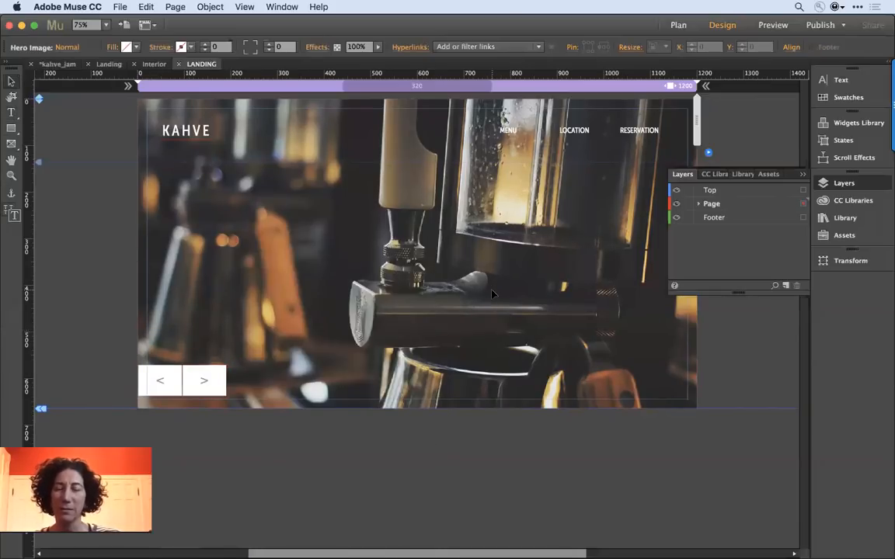
pyautogui.press('super+m')
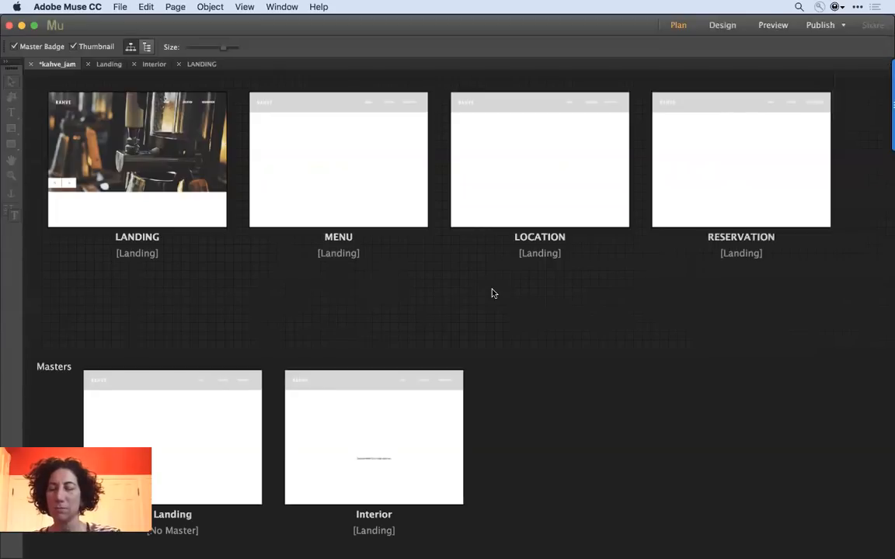
pyautogui.press('super+Tab')
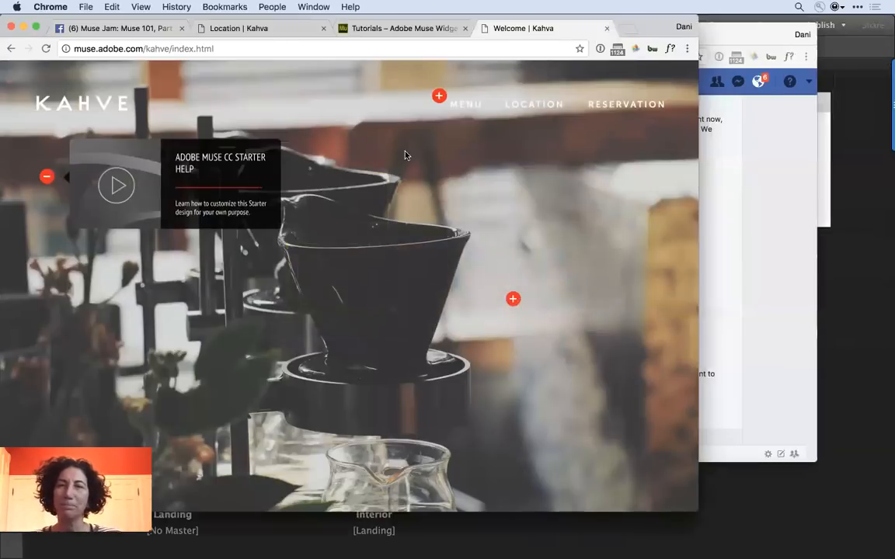
pyautogui.press('super+w')
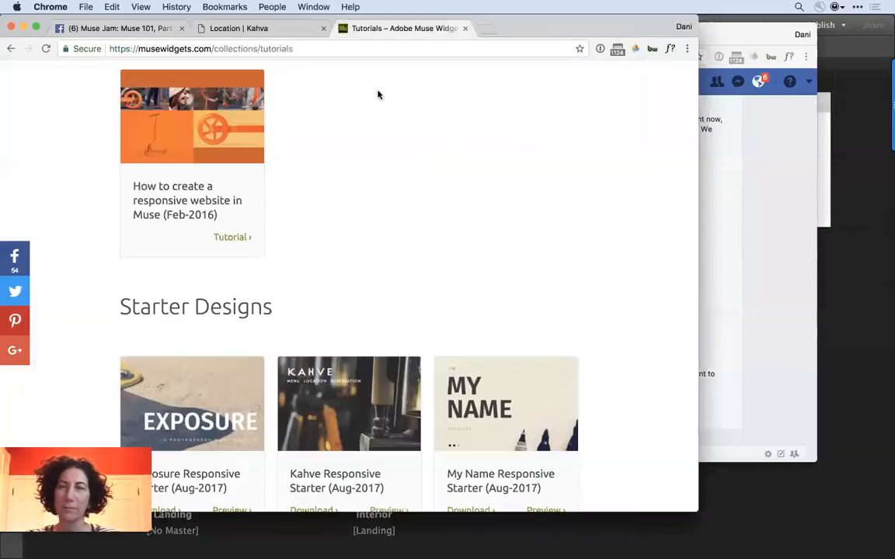
pyautogui.press('super+w')
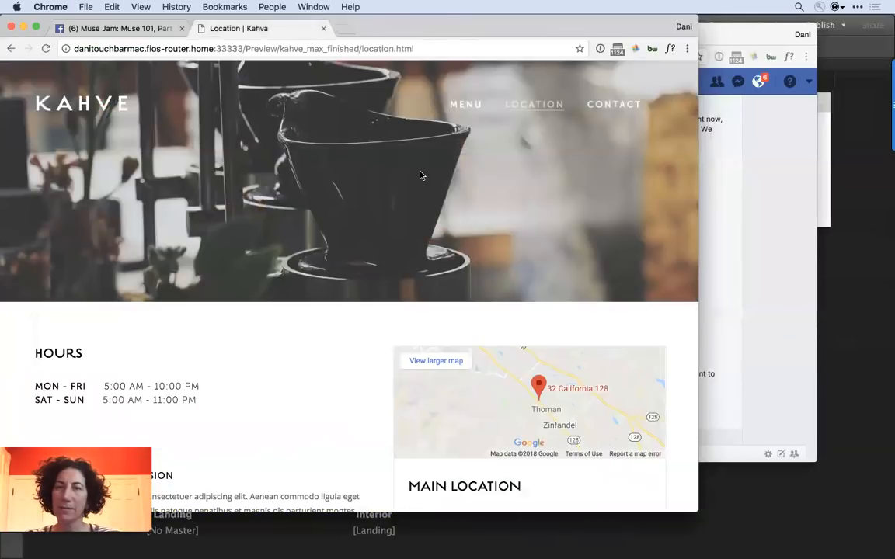
pyautogui.click(472, 109)
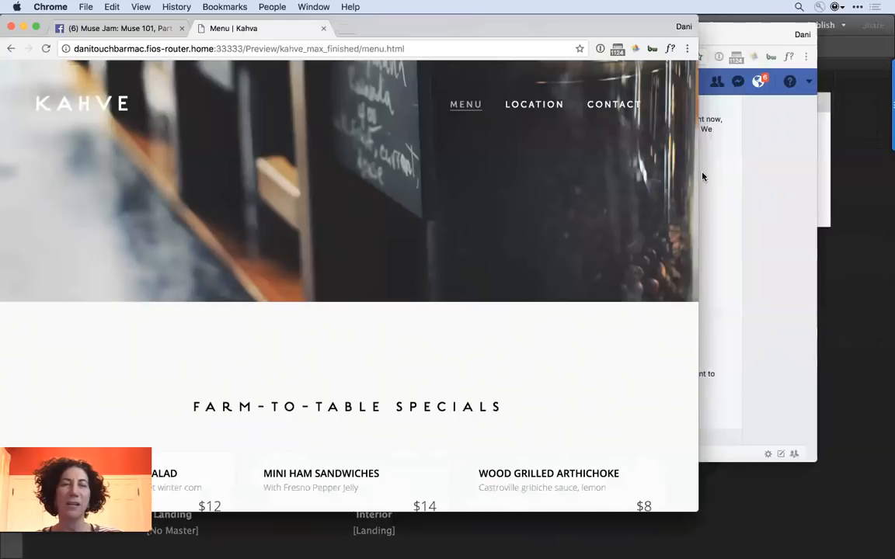
# - Resize the browser window between wide and narrow widths to examine how the Menu page's header and content adapt
pyautogui.moveTo(699, 174); pyautogui.dragTo(887, 165)
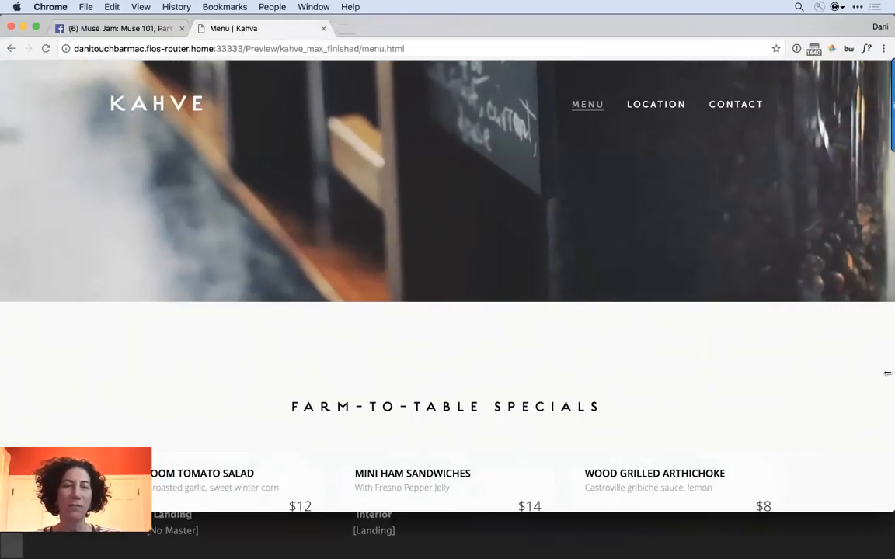
pyautogui.moveTo(885, 371); pyautogui.dragTo(656, 333)
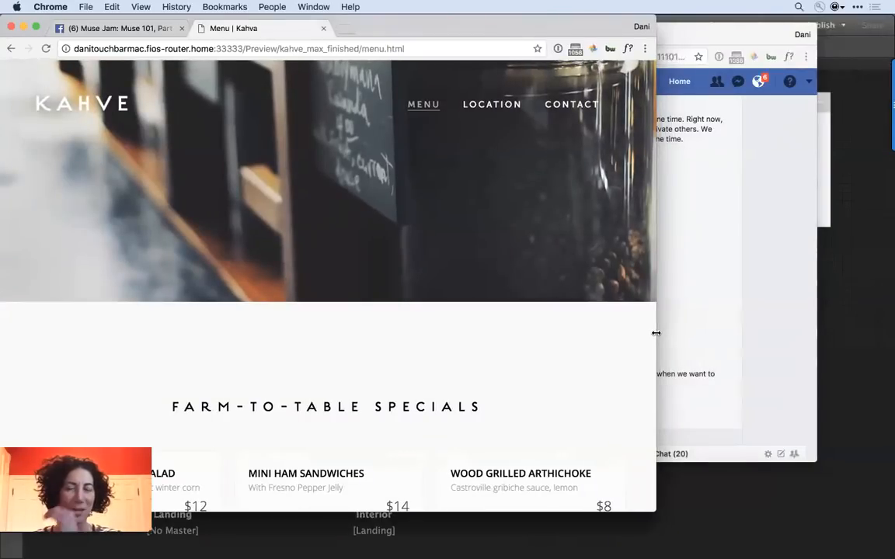
pyautogui.moveTo(657, 333); pyautogui.dragTo(776, 358)
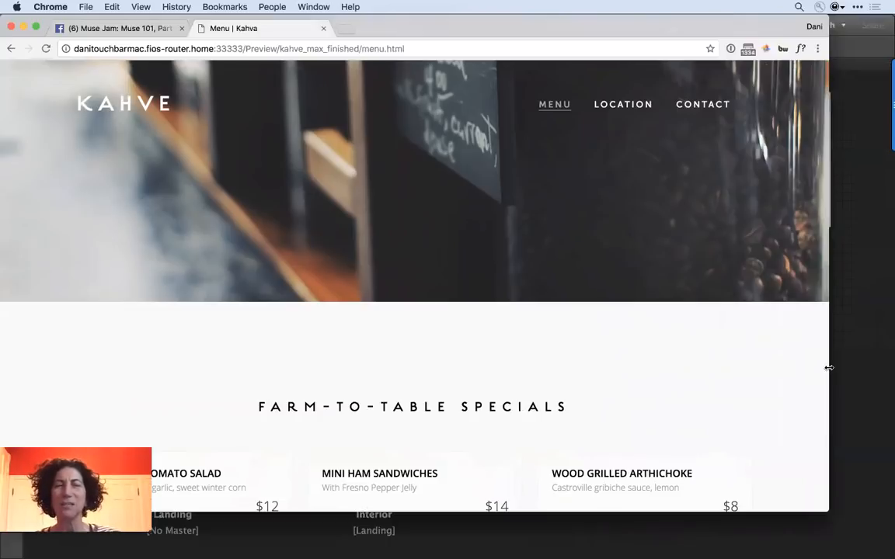
pyautogui.moveTo(829, 365); pyautogui.dragTo(862, 363)
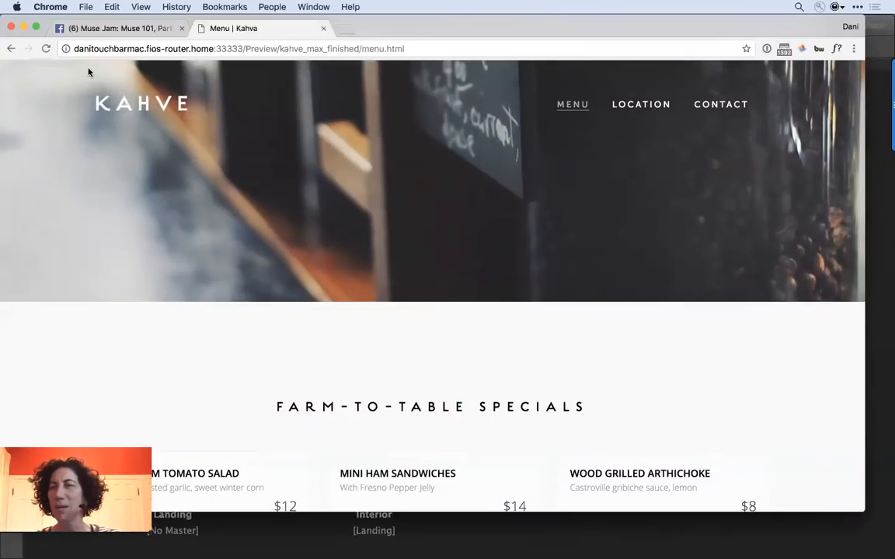
pyautogui.moveTo(863, 166); pyautogui.dragTo(745, 178)
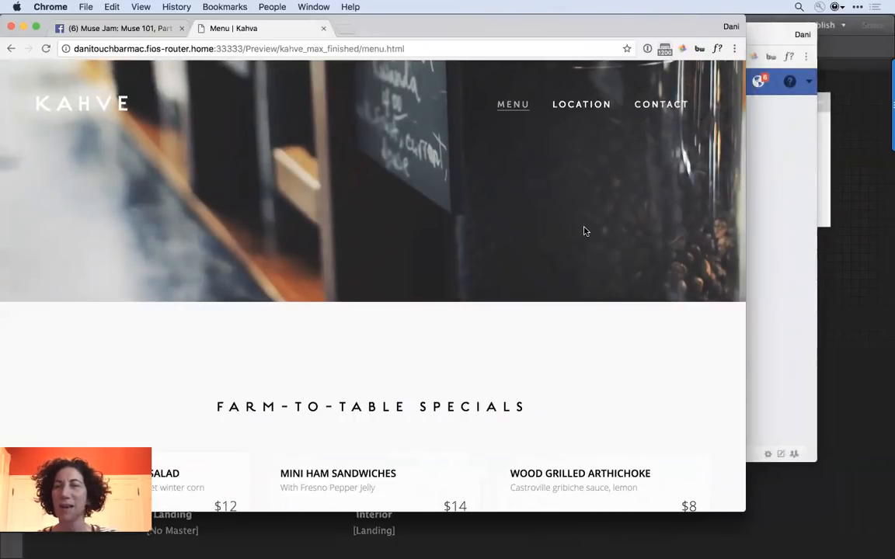
pyautogui.moveTo(745, 229); pyautogui.dragTo(661, 236)
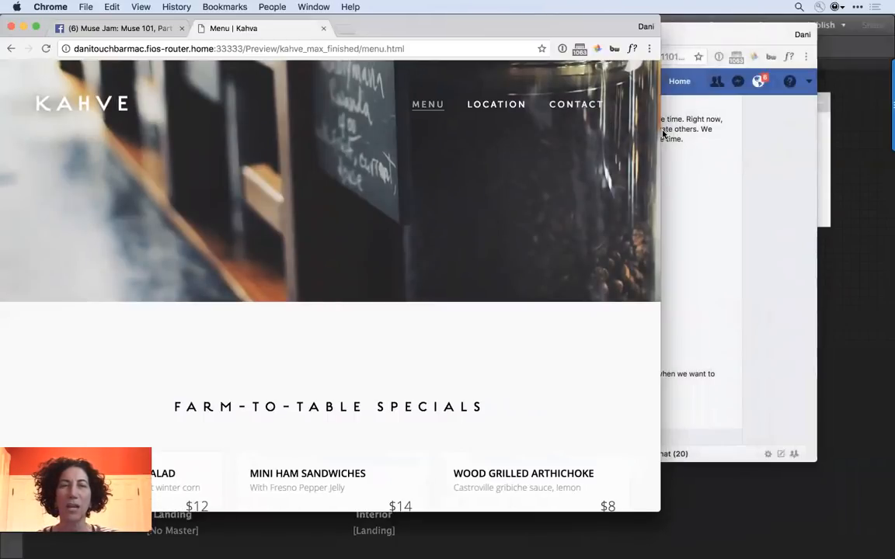
pyautogui.moveTo(660, 131); pyautogui.dragTo(557, 143)
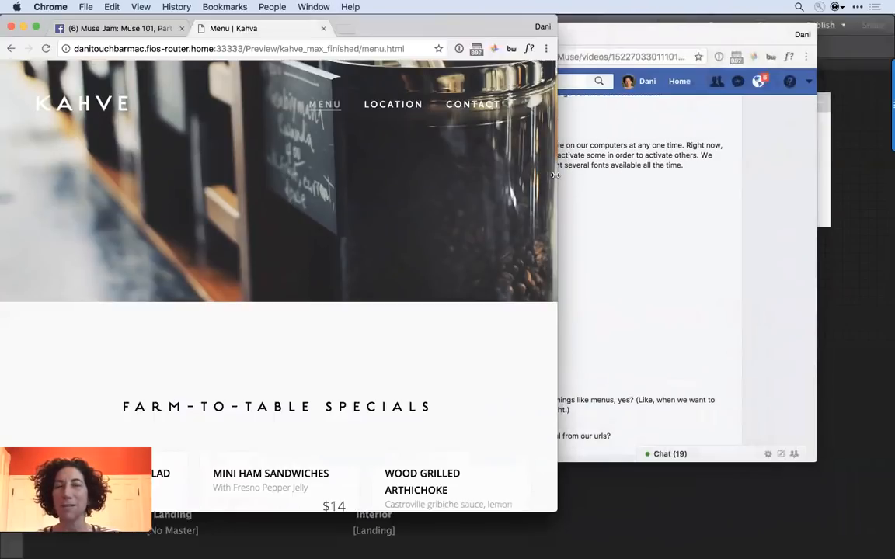
pyautogui.moveTo(555, 176); pyautogui.dragTo(540, 177)
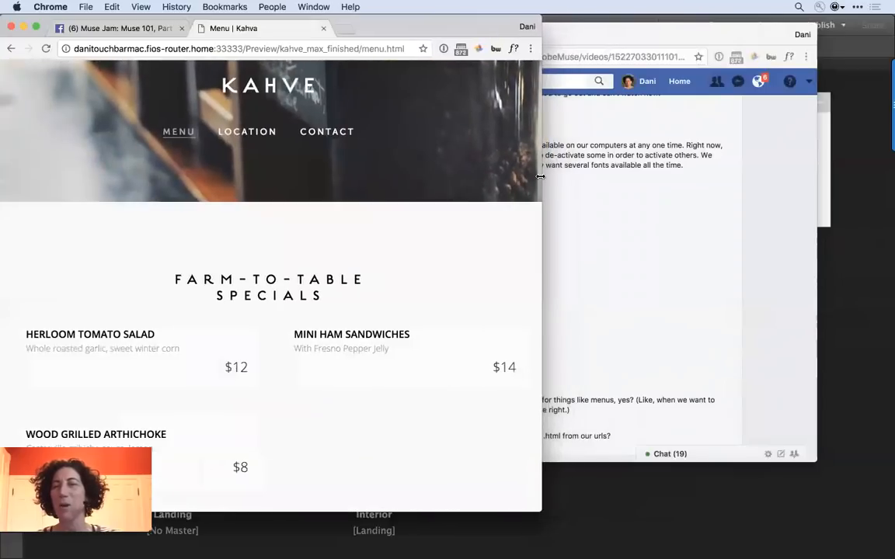
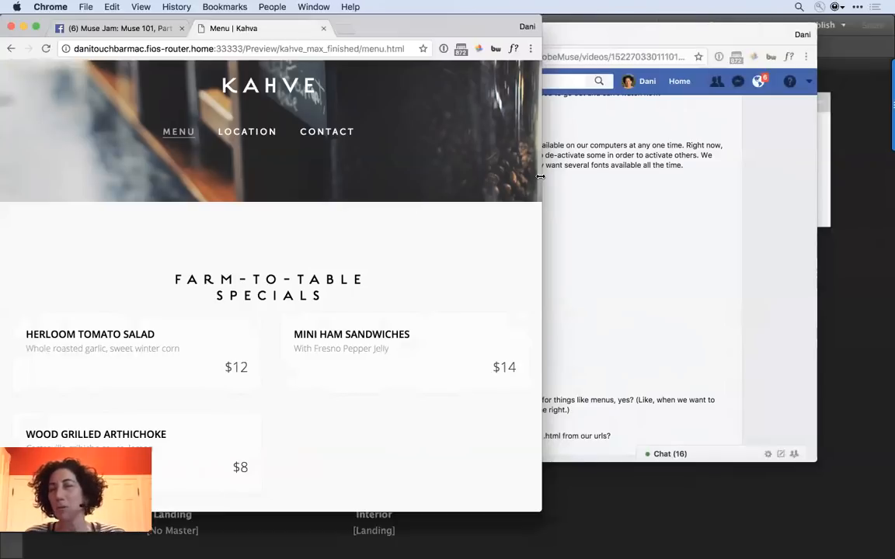
# - Return to Adobe Muse, open the Landing master, and set the header menu's item size to Uniform Spacing
pyautogui.press('super+Tab')
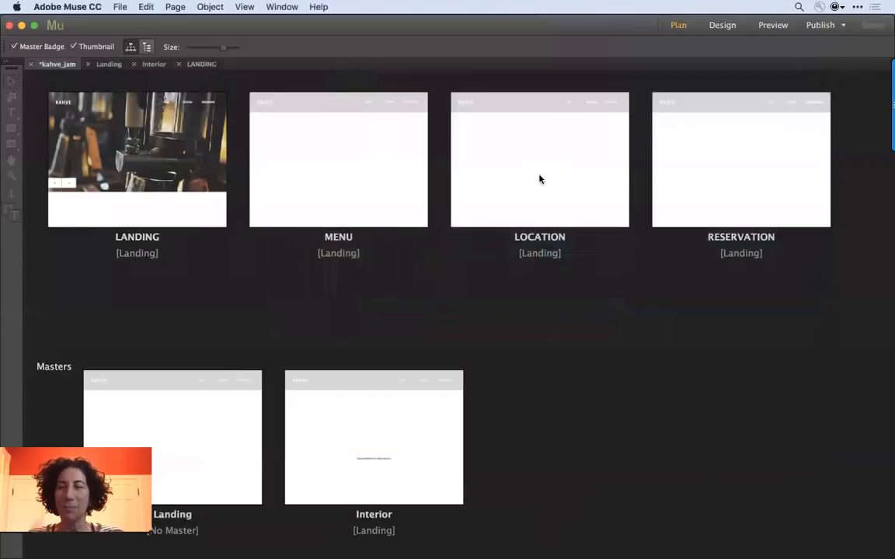
pyautogui.doubleClick(213, 418)
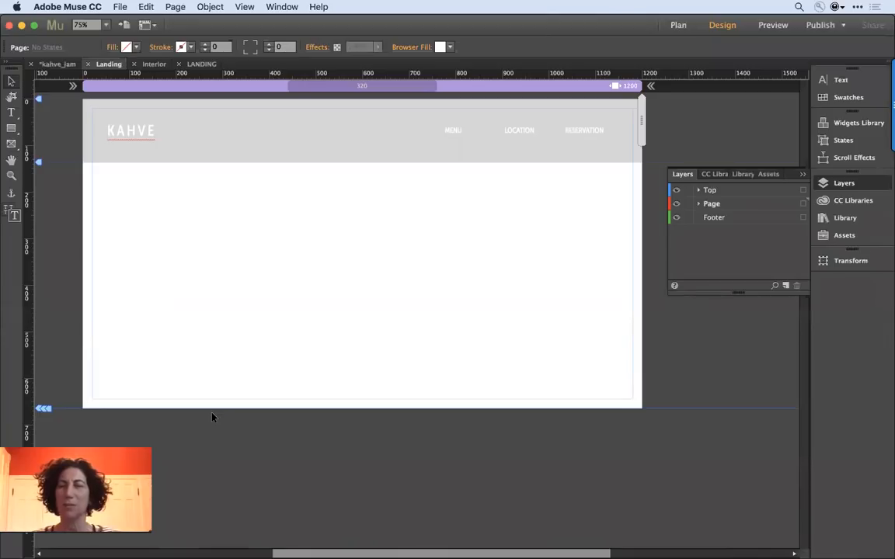
pyautogui.click(580, 134)
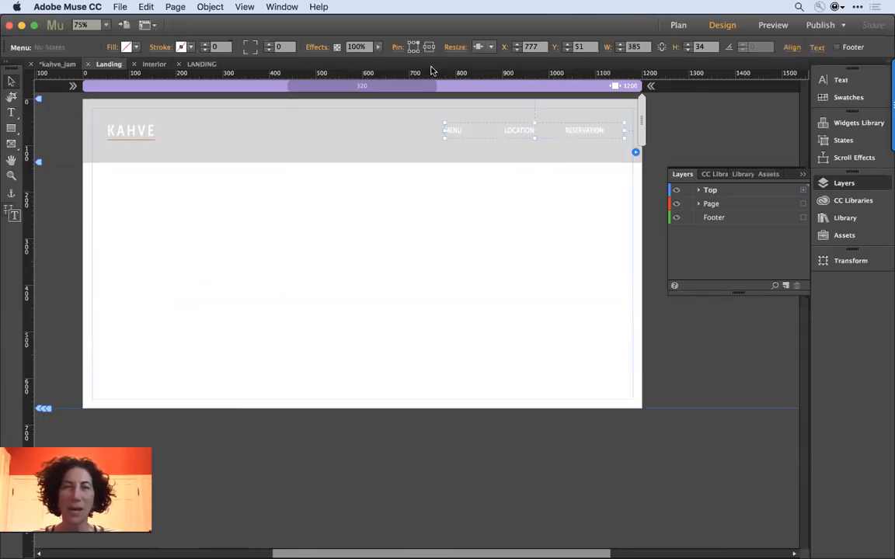
pyautogui.click(595, 131)
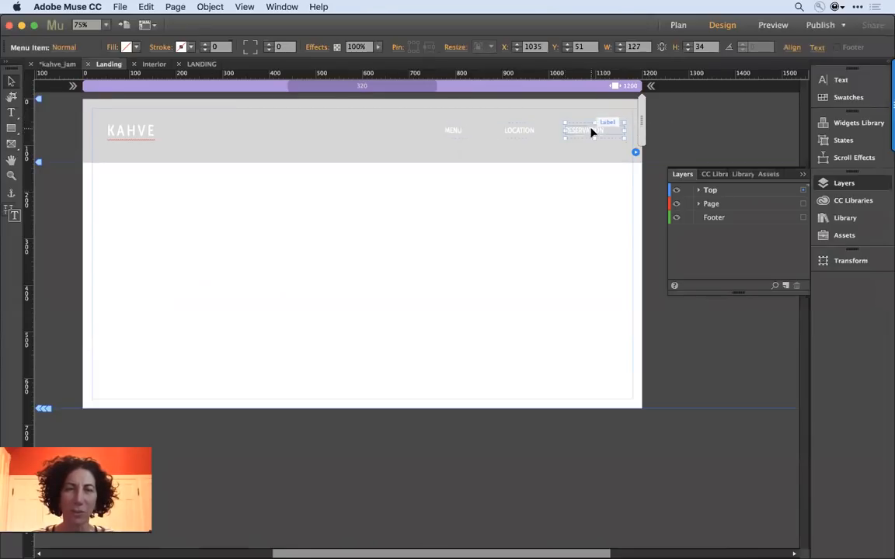
pyautogui.click(635, 152)
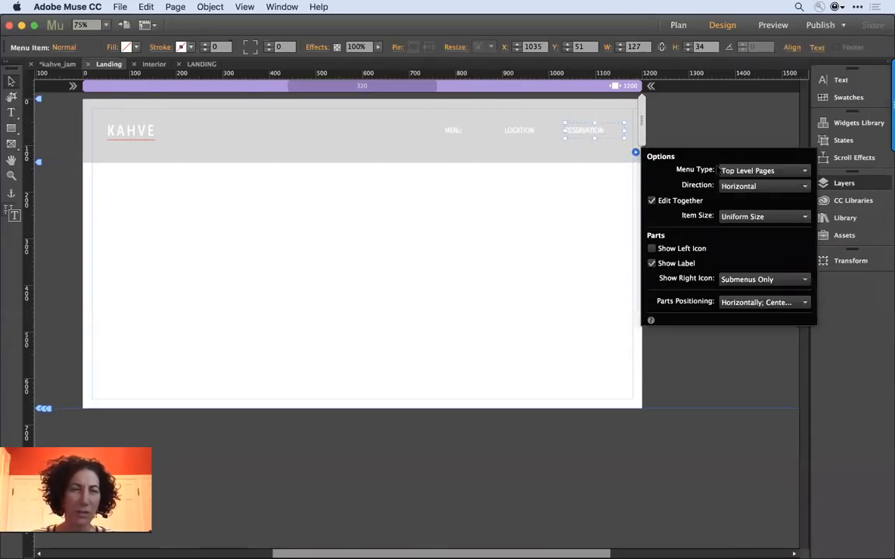
pyautogui.click(746, 217)
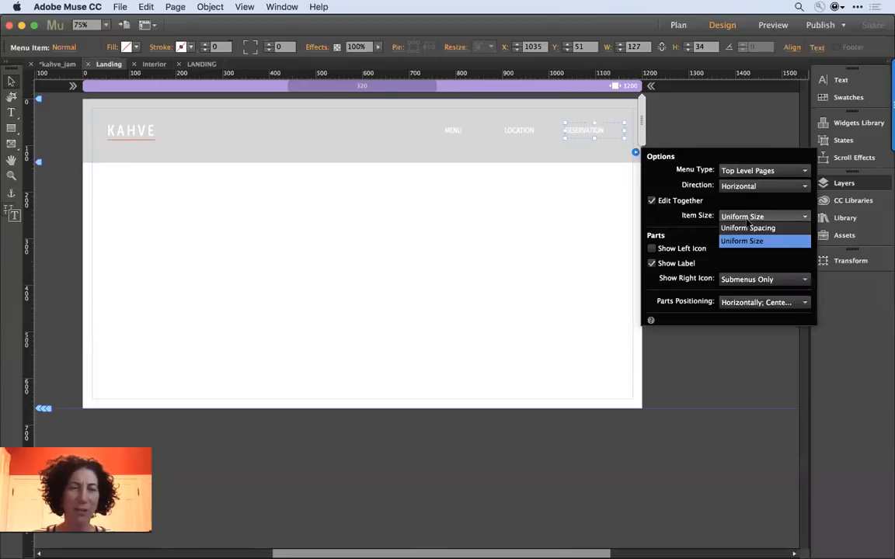
pyautogui.click(748, 229)
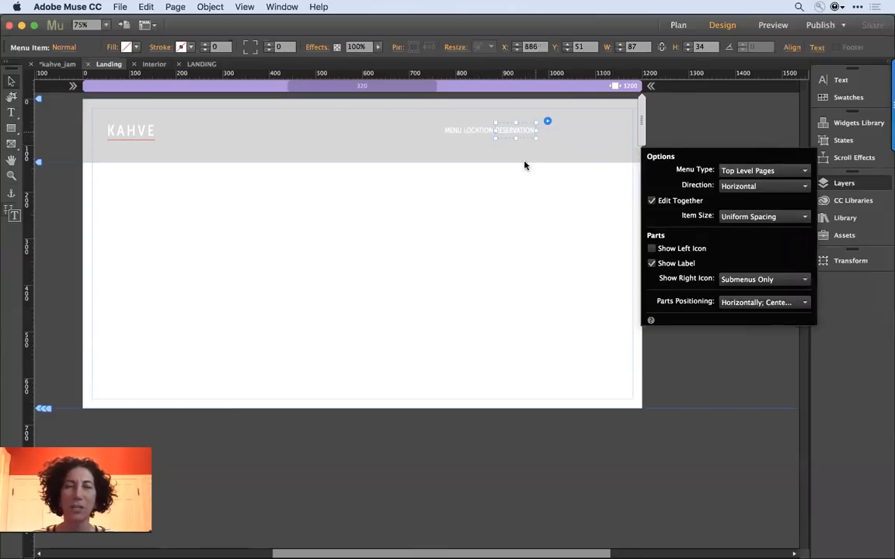
# - Widen the header menu to 367 px and check its spacing at a narrower simulated browser width
pyautogui.click(525, 165)
pyautogui.click(511, 131)
pyautogui.moveTo(536, 130); pyautogui.dragTo(599, 133)
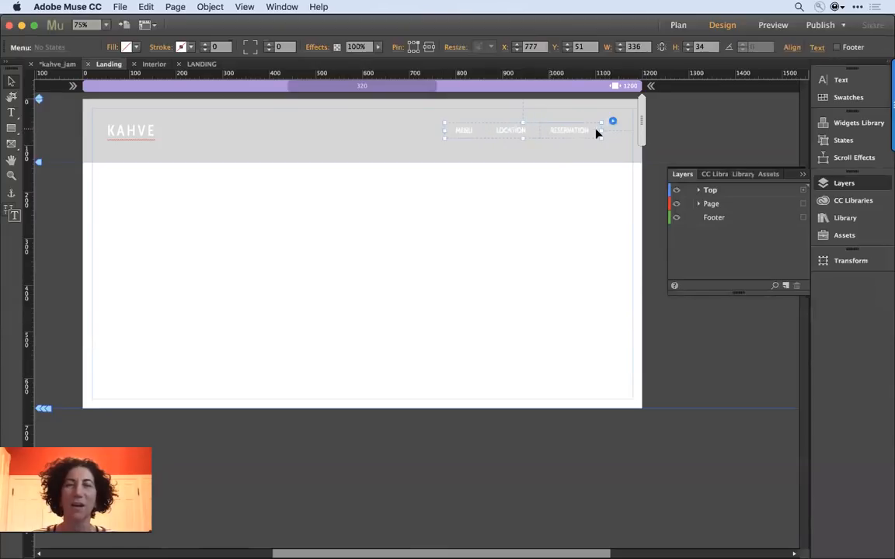
pyautogui.moveTo(600, 130); pyautogui.dragTo(616, 131)
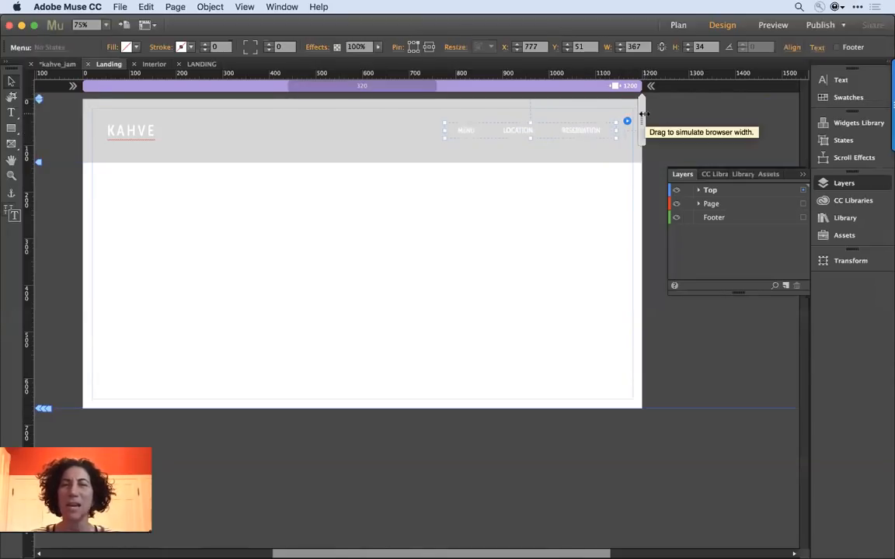
pyautogui.moveTo(642, 114); pyautogui.dragTo(612, 133)
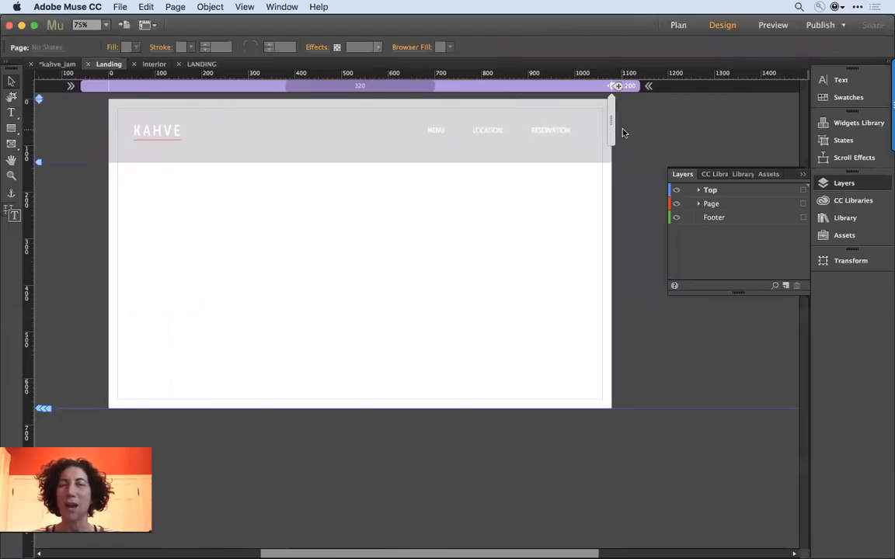
pyautogui.click(573, 92)
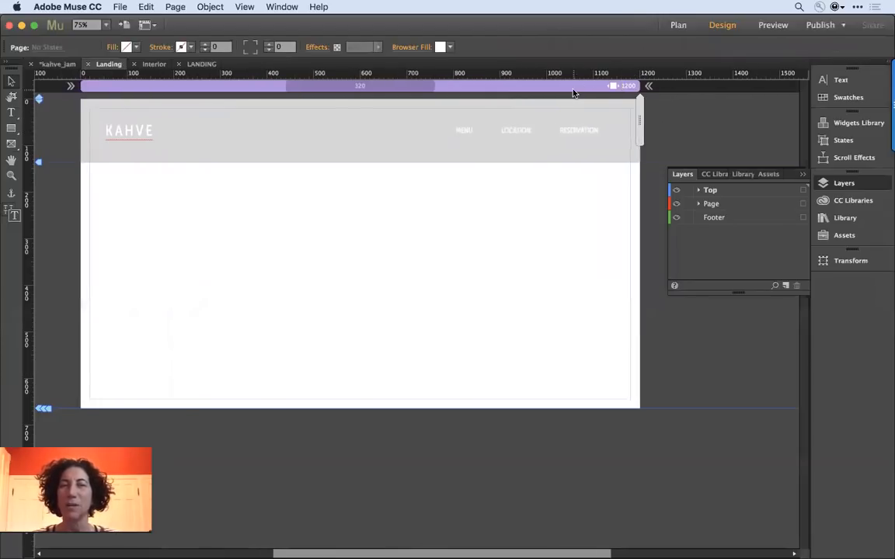
# - Narrow the KAHVE logo's text frame slightly and set its resize behaviour to None
pyautogui.click(140, 135)
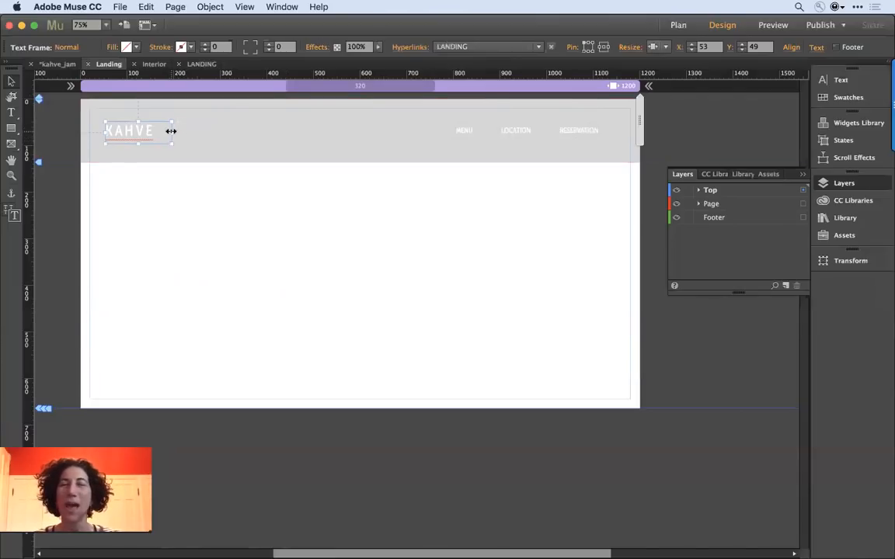
pyautogui.moveTo(171, 131)
pyautogui.mouseDown()
pyautogui.moveTo(179, 132)
pyautogui.moveTo(164, 132)
pyautogui.mouseUp()
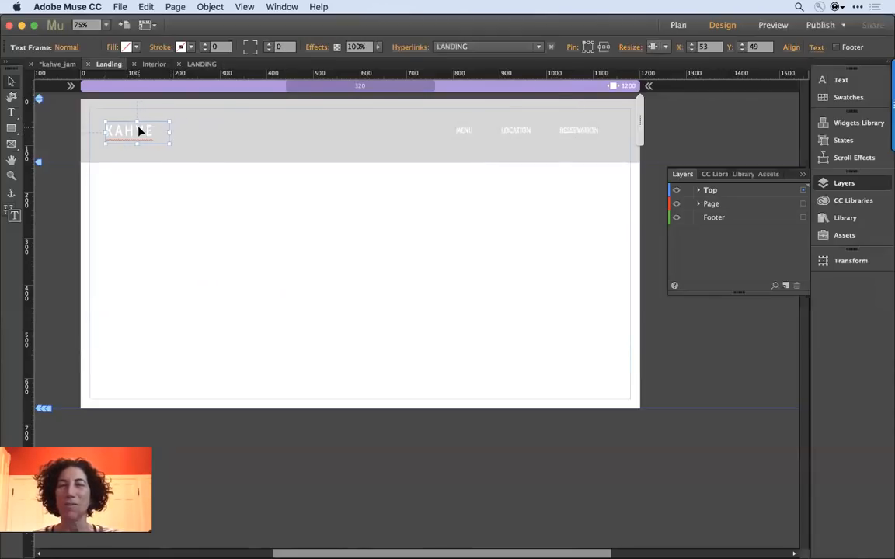
pyautogui.click(654, 47)
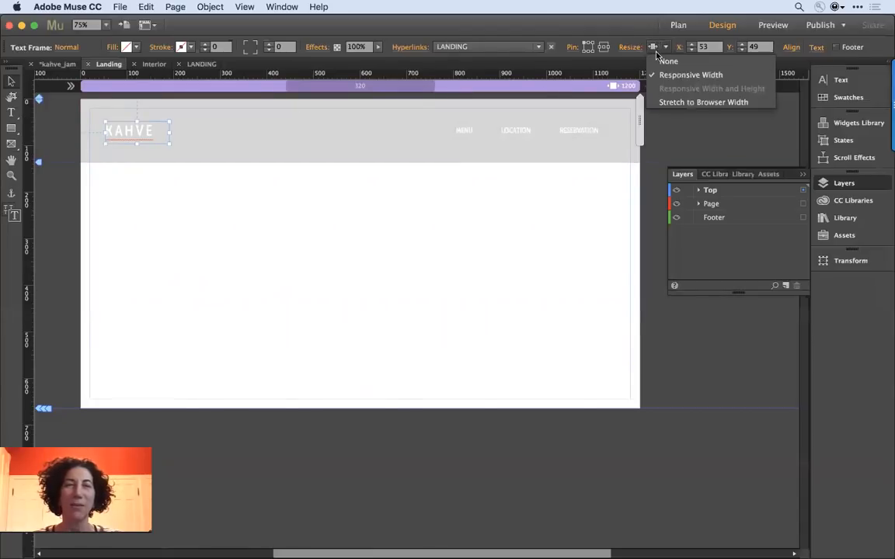
pyautogui.click(657, 61)
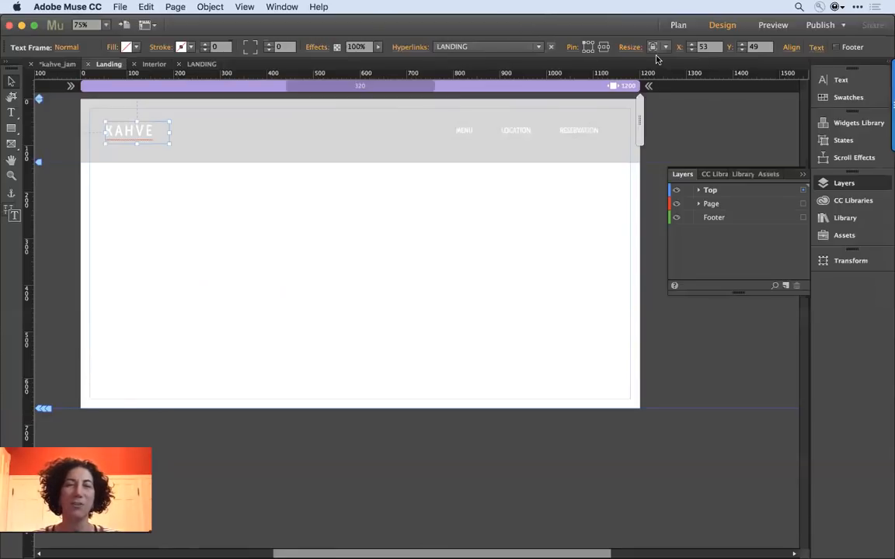
# - Add a fluid breakpoint to the Landing master and set its breakpoint width to 900
pyautogui.click(611, 120)
pyautogui.moveTo(638, 120)
pyautogui.mouseDown()
pyautogui.moveTo(530, 128)
pyautogui.moveTo(598, 127)
pyautogui.moveTo(552, 132)
pyautogui.moveTo(568, 134)
pyautogui.mouseUp()
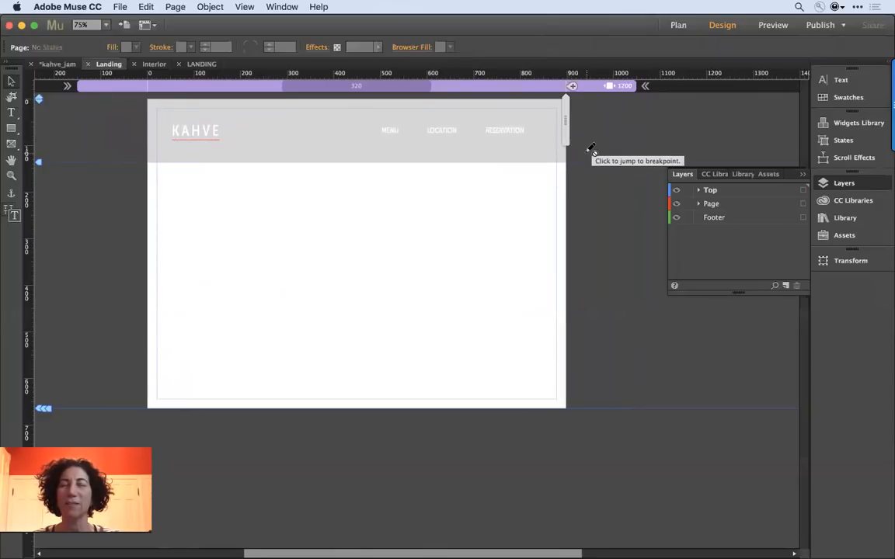
pyautogui.click(573, 87)
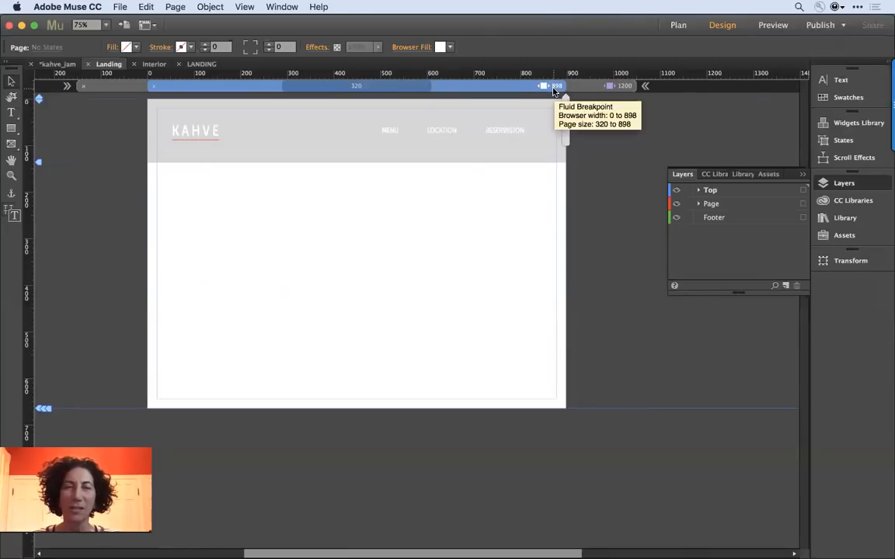
pyautogui.rightClick(462, 89)
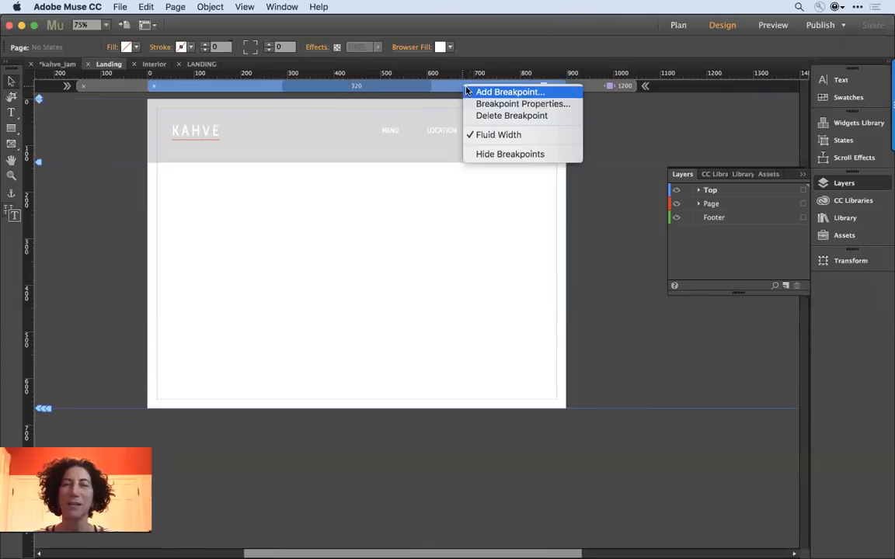
pyautogui.click(480, 105)
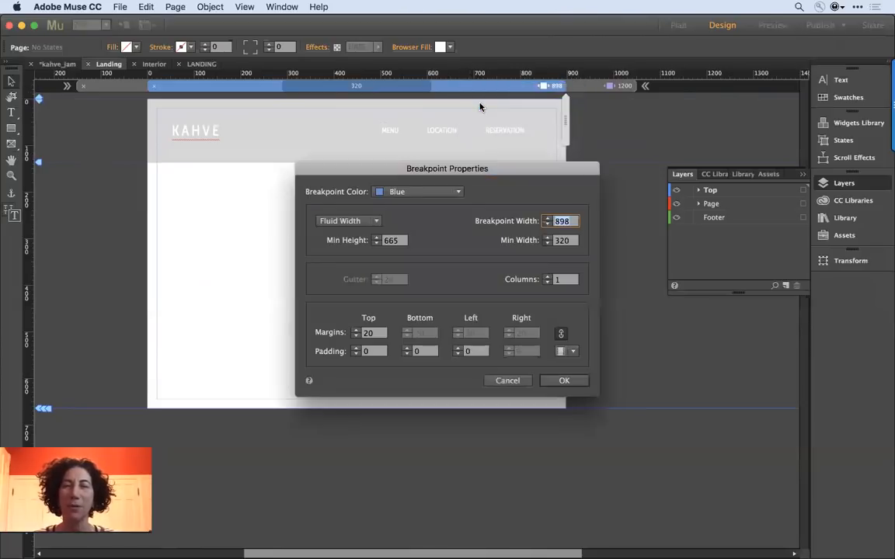
pyautogui.write('900')
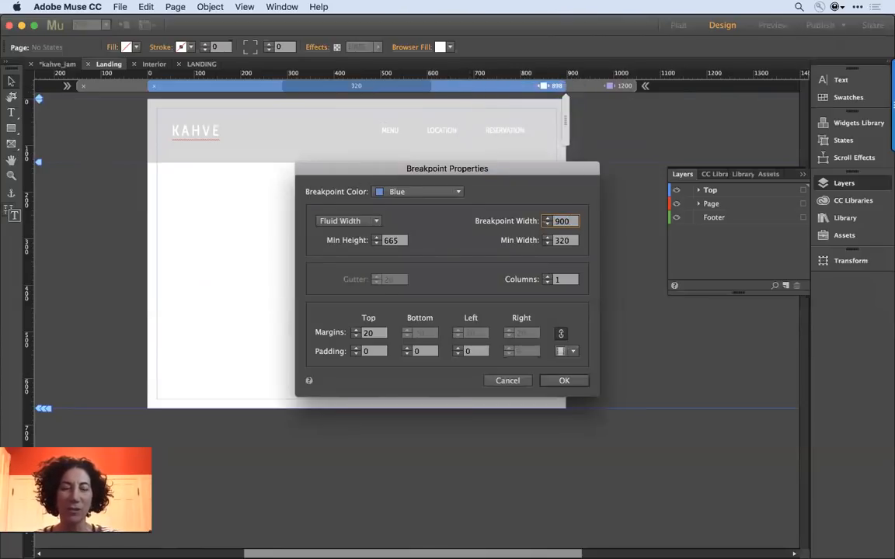
pyautogui.press('Return')
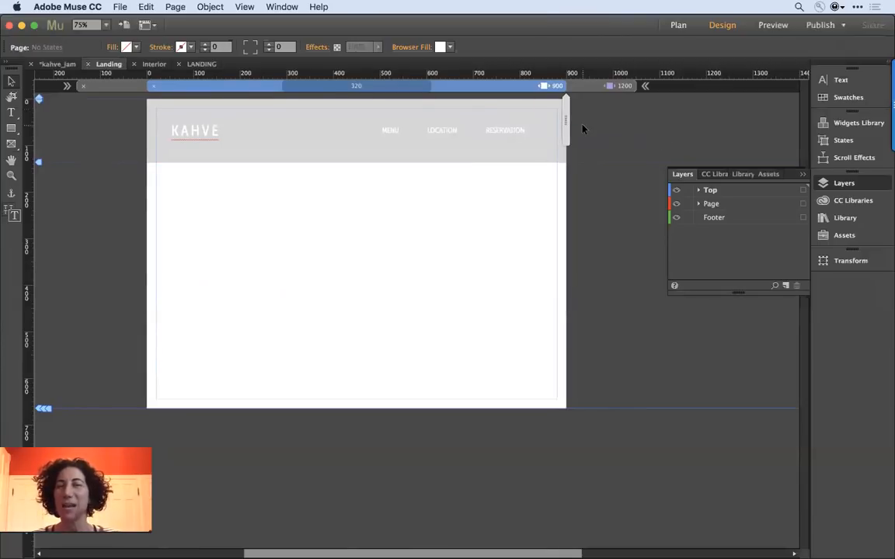
# - Narrow the header menu to 293 px and shift it toward the page's right edge at X 587 for the 900 breakpoint
pyautogui.click(425, 131)
pyautogui.moveTo(474, 132); pyautogui.dragTo(489, 133)
pyautogui.moveTo(386, 130); pyautogui.dragTo(419, 131)
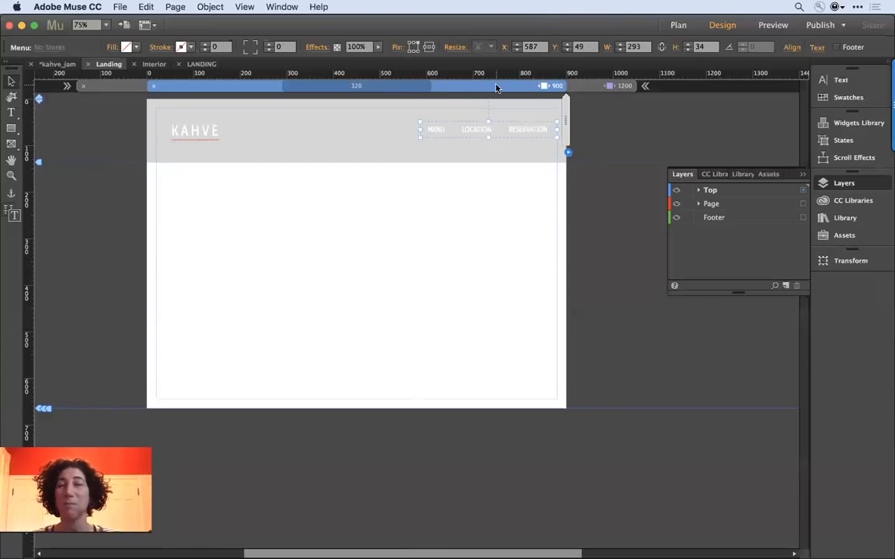
# - Add a breakpoint at 536 px and extend the header rectangle and header area to about 208 px tall
pyautogui.moveTo(564, 112)
pyautogui.mouseDown()
pyautogui.moveTo(467, 121)
pyautogui.moveTo(483, 123)
pyautogui.moveTo(481, 131)
pyautogui.mouseUp()
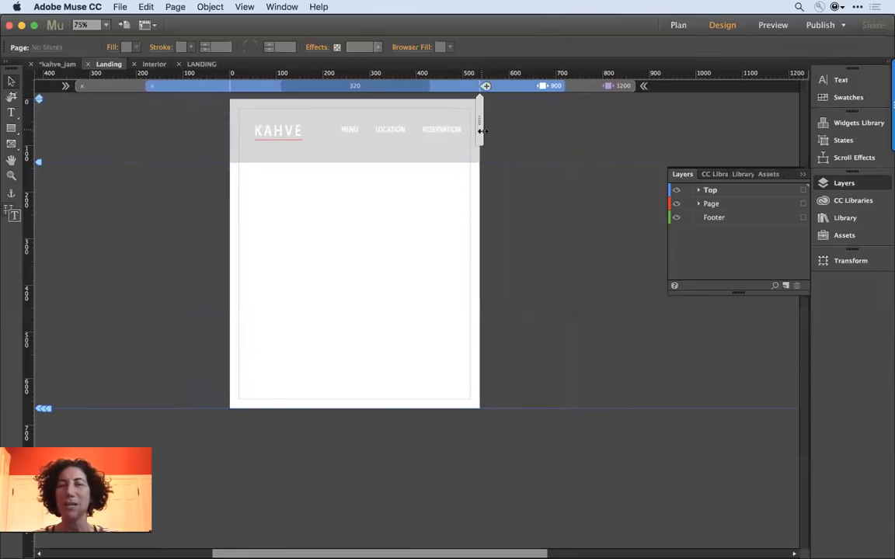
pyautogui.click(488, 89)
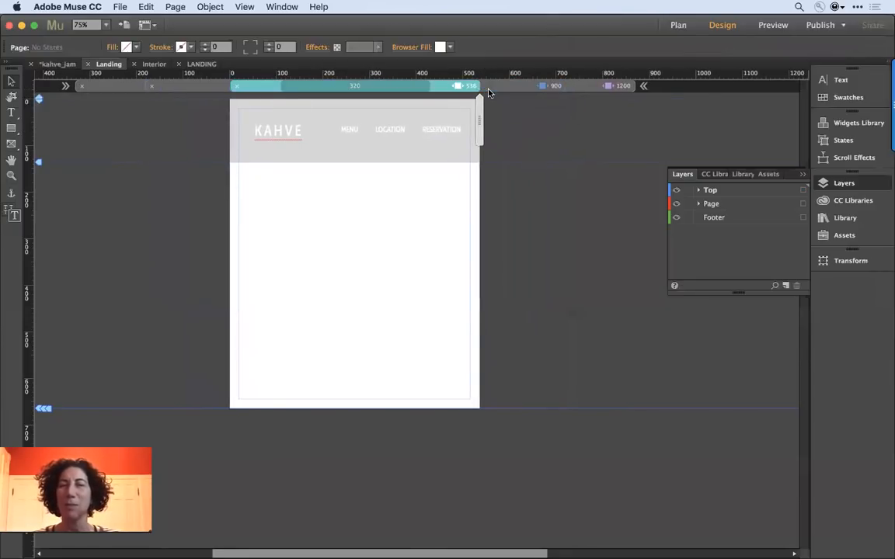
pyautogui.click(380, 153)
pyautogui.moveTo(354, 162); pyautogui.dragTo(353, 195)
pyautogui.moveTo(39, 163); pyautogui.dragTo(39, 196)
# - Center-pin the header menu at X 121, Y 148 and move the KAHVE logo above it to X 199, Y 56
pyautogui.moveTo(372, 132); pyautogui.dragTo(325, 178)
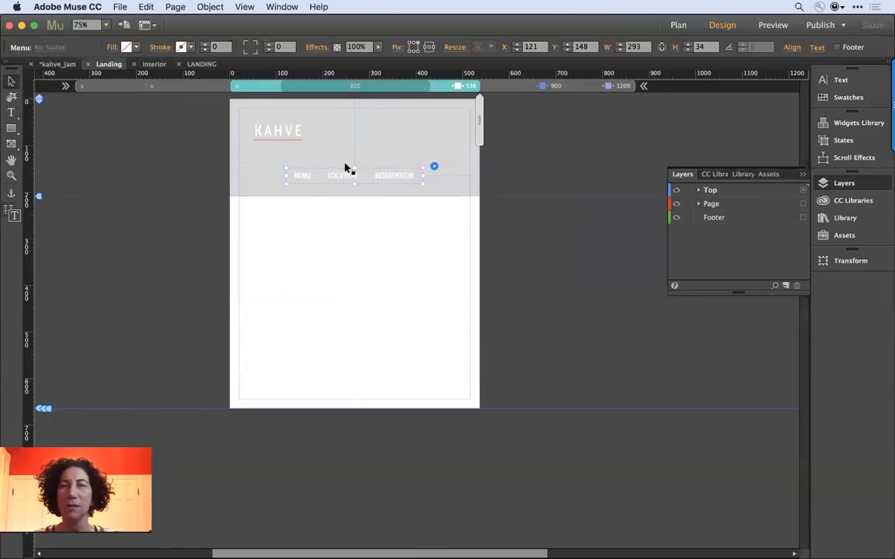
pyautogui.click(430, 49)
pyautogui.moveTo(278, 132); pyautogui.dragTo(347, 136)
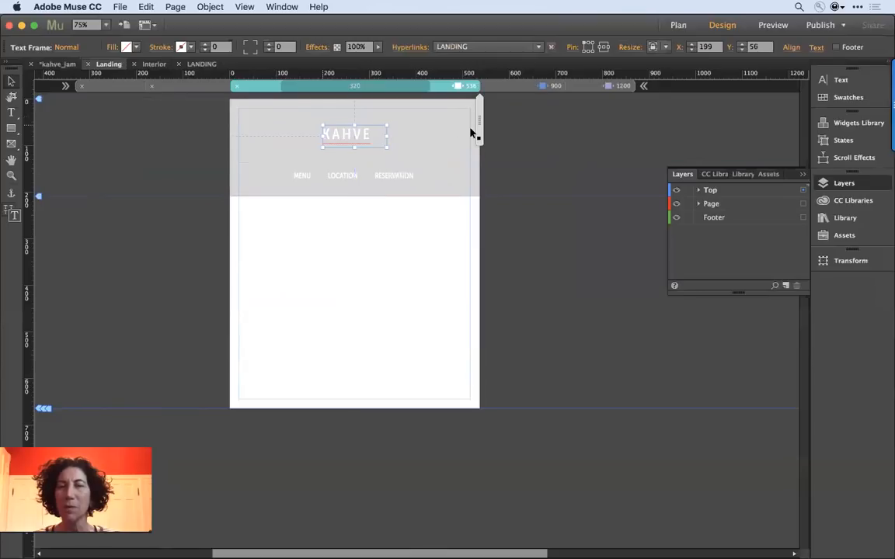
# - Center-align the KAHVE logo's text within its frame and pin the frame to the page's horizontal center
pyautogui.press('t')
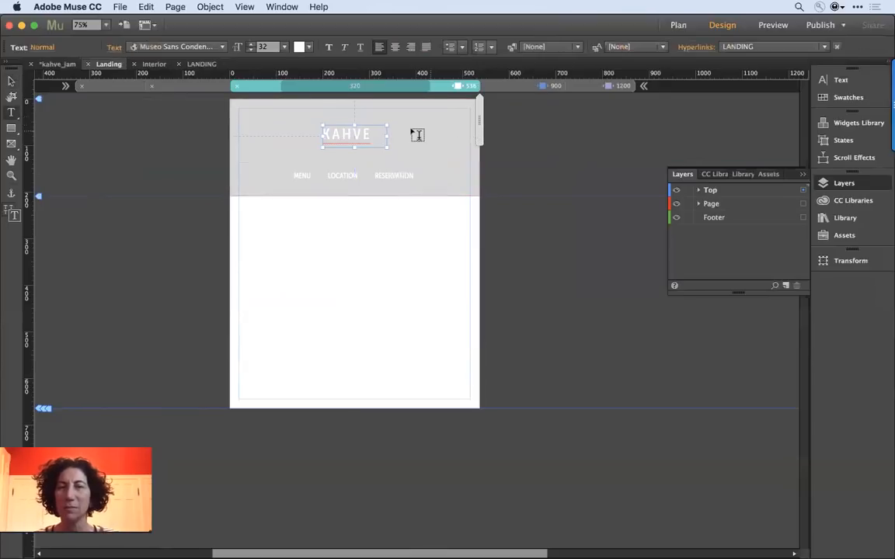
pyautogui.click(394, 46)
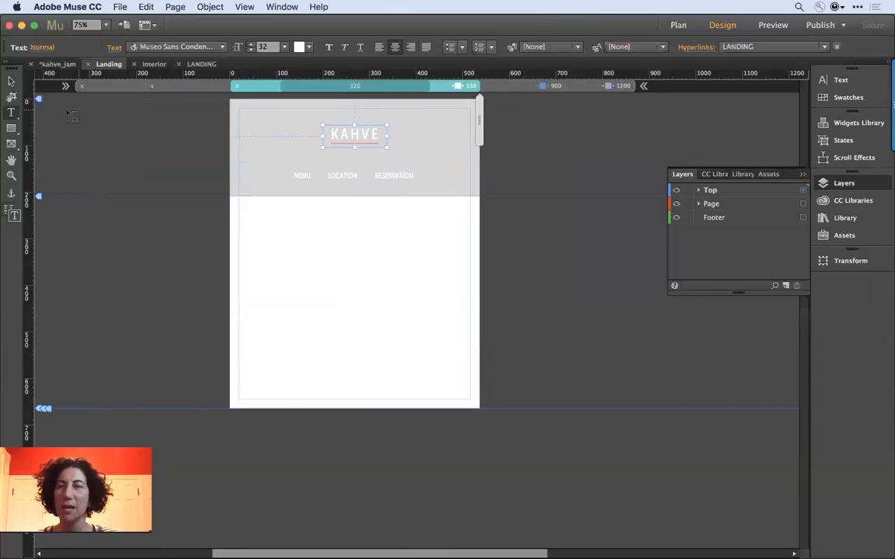
pyautogui.press('Escape')
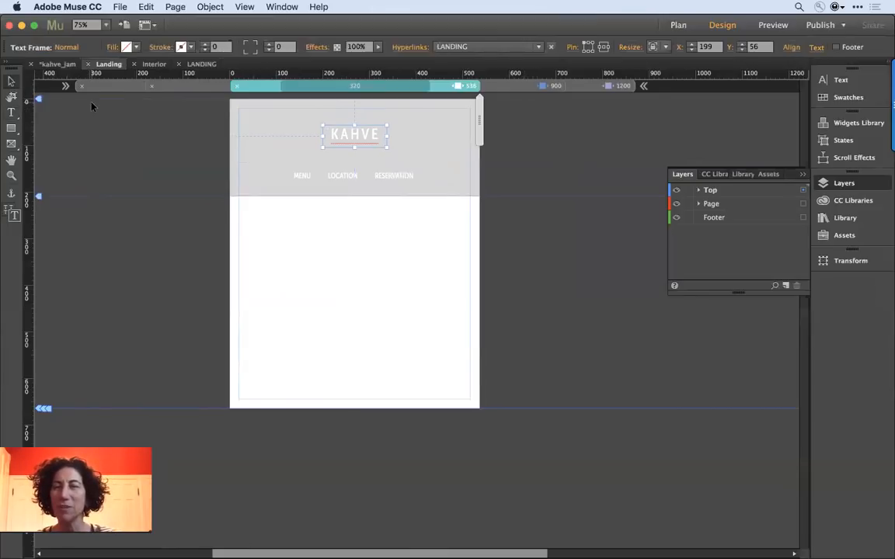
pyautogui.click(196, 167)
pyautogui.click(355, 136)
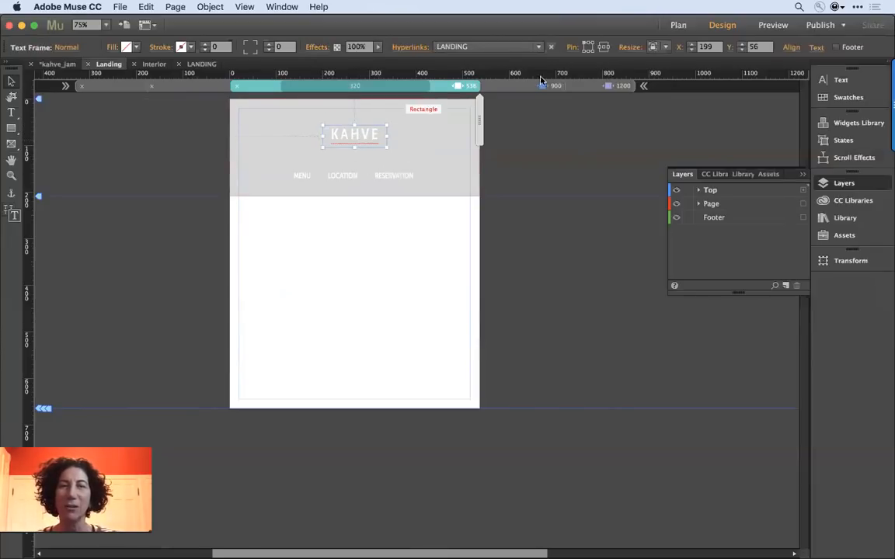
pyautogui.click(603, 49)
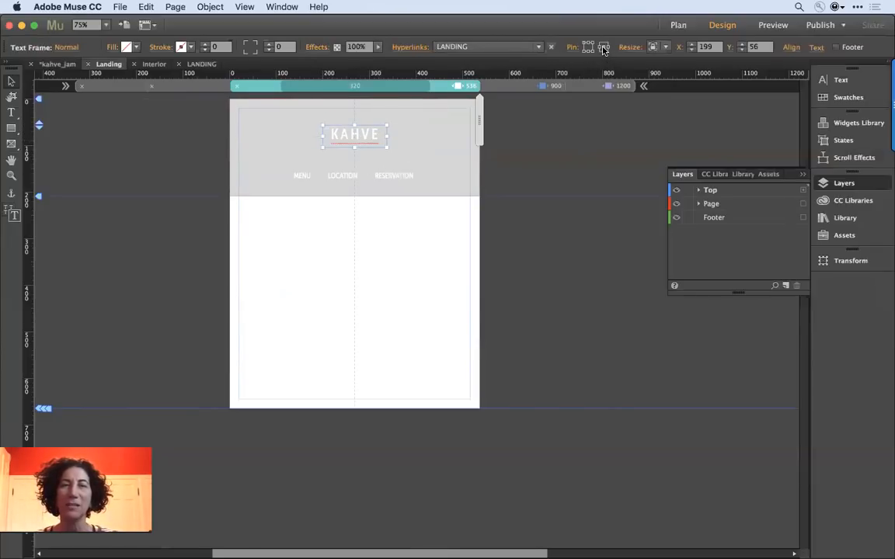
pyautogui.click(584, 129)
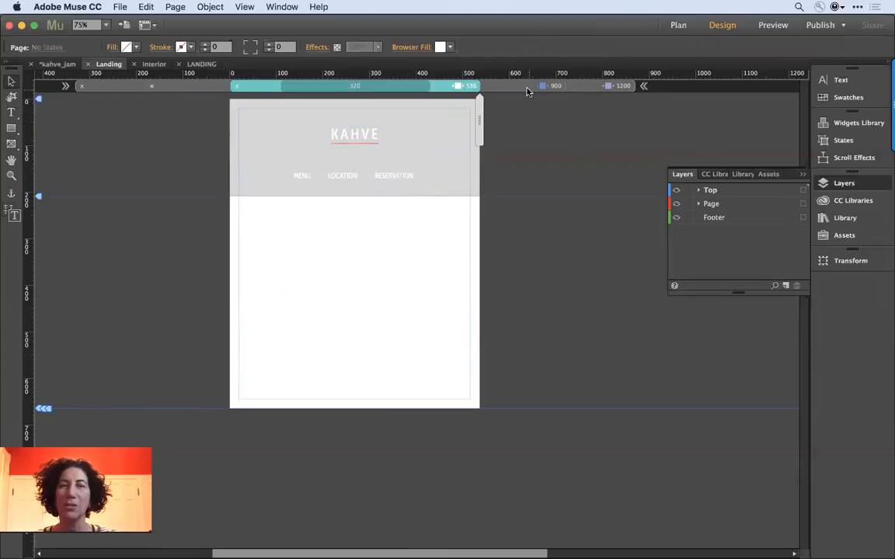
# - At the 1200 breakpoint, move the header menu toward the page's right margin to X 864, Y 51
pyautogui.click(584, 86)
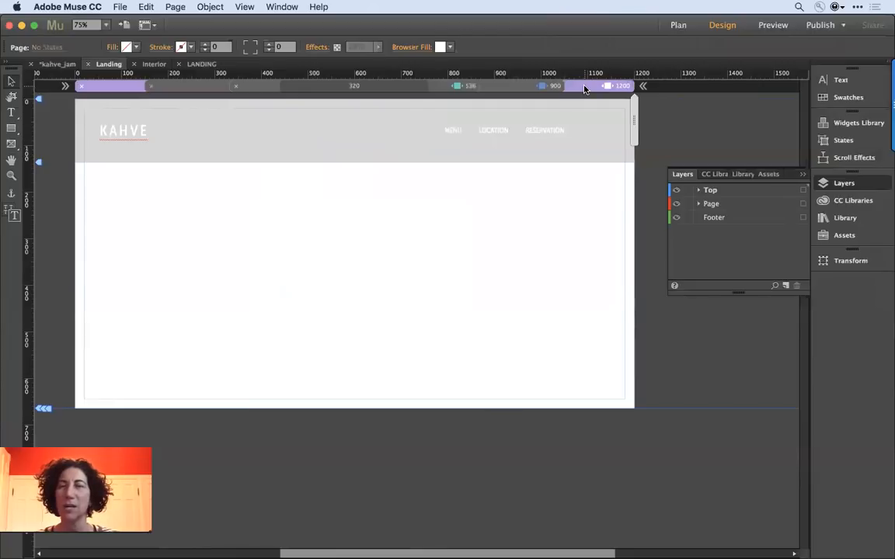
pyautogui.click(549, 137)
pyautogui.moveTo(546, 136); pyautogui.dragTo(584, 136)
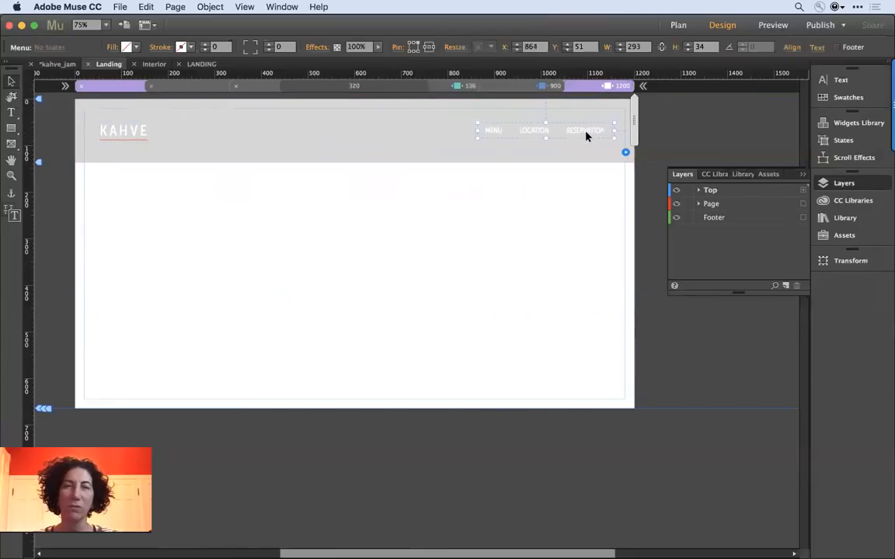
pyautogui.click(575, 227)
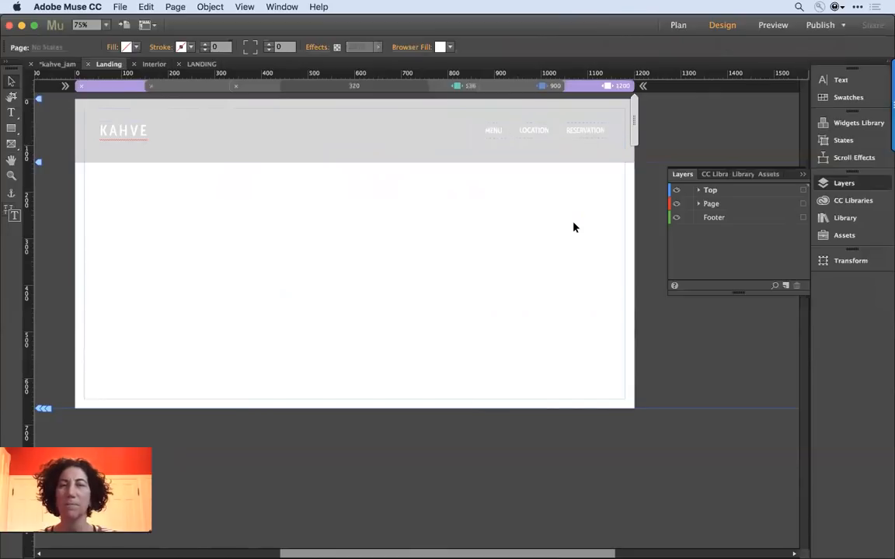
# - Check the 900 breakpoint's header, and at the 536 breakpoint raise the menu closer to the logo at Y 124
pyautogui.click(515, 86)
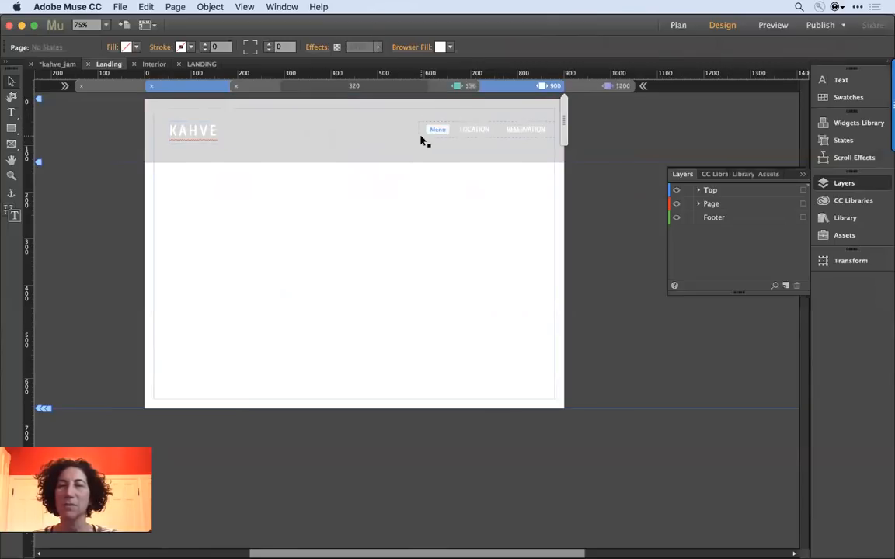
pyautogui.click(435, 85)
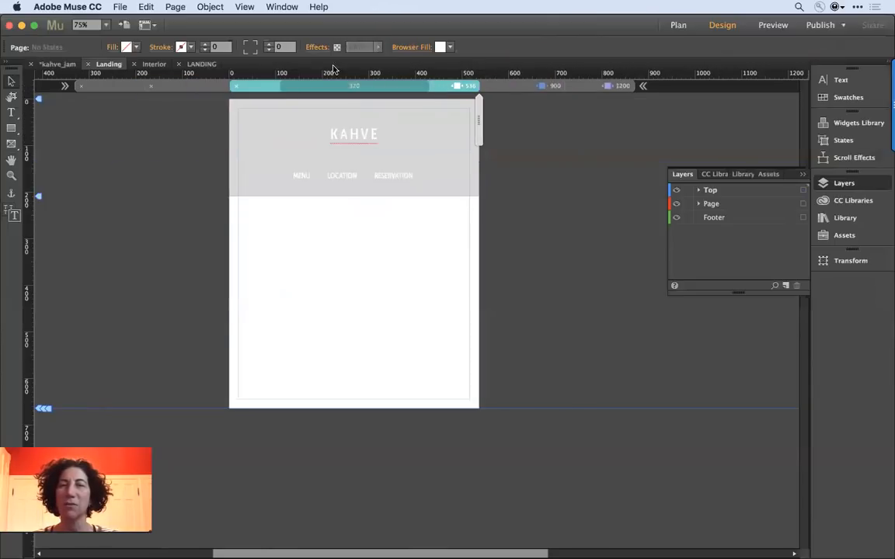
pyautogui.click(343, 179)
pyautogui.moveTo(344, 180); pyautogui.dragTo(343, 165)
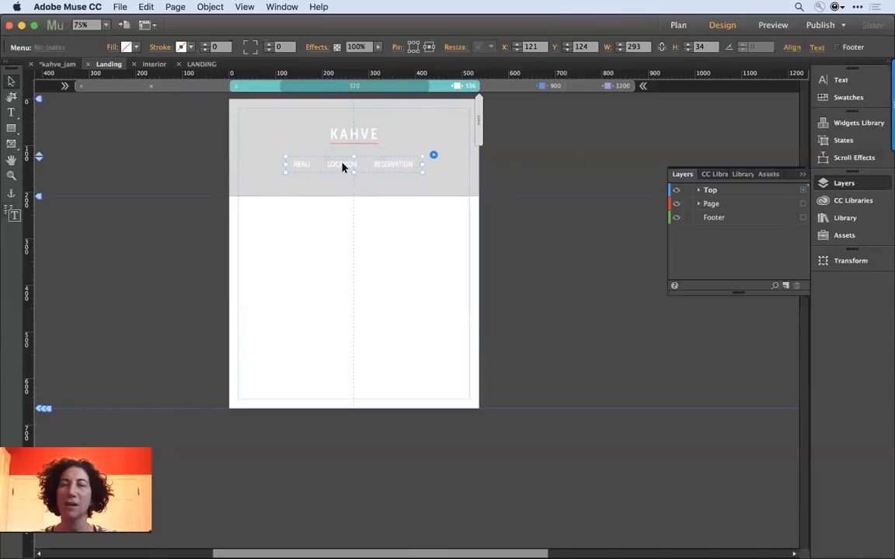
pyautogui.click(401, 292)
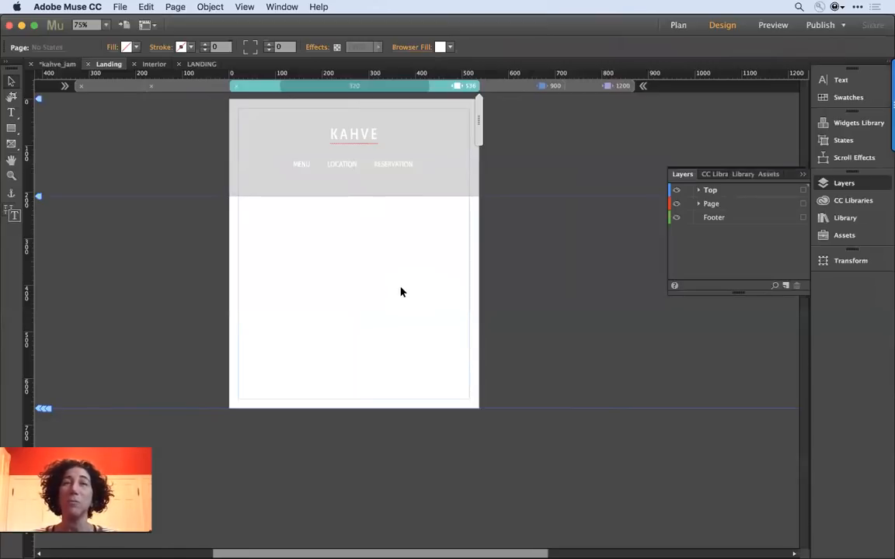
# - Open the LANDING page from the site plan and preview it in the browser
pyautogui.click(51, 62)
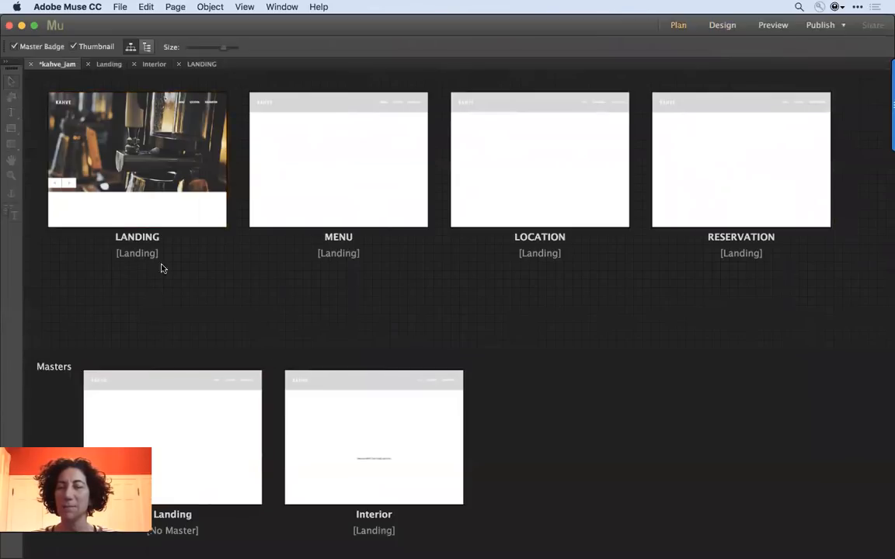
pyautogui.doubleClick(100, 146)
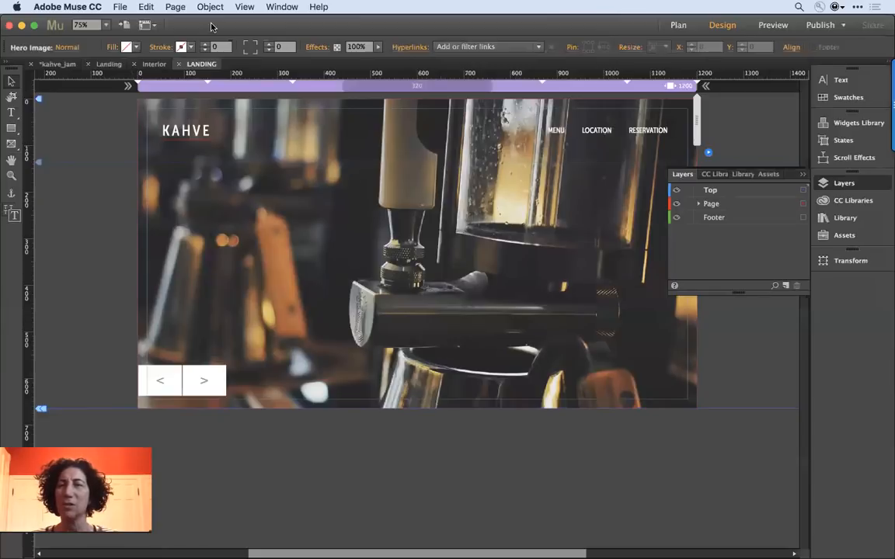
pyautogui.click(120, 7)
pyautogui.click(168, 205)
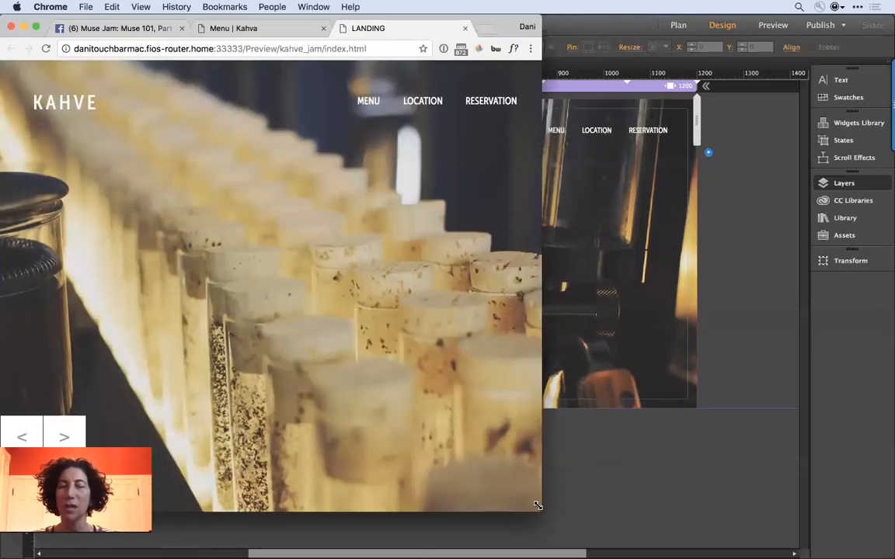
# - Resize the browser window between wide and narrow widths to examine the LANDING page's logo, menu and slideshow arrows
pyautogui.moveTo(537, 506); pyautogui.dragTo(714, 435)
pyautogui.moveTo(782, 435); pyautogui.dragTo(870, 446)
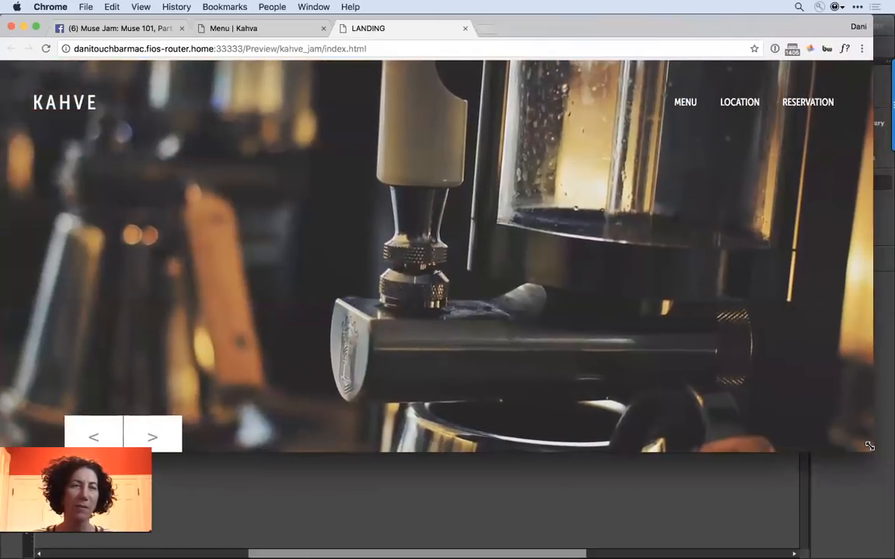
pyautogui.click(141, 7)
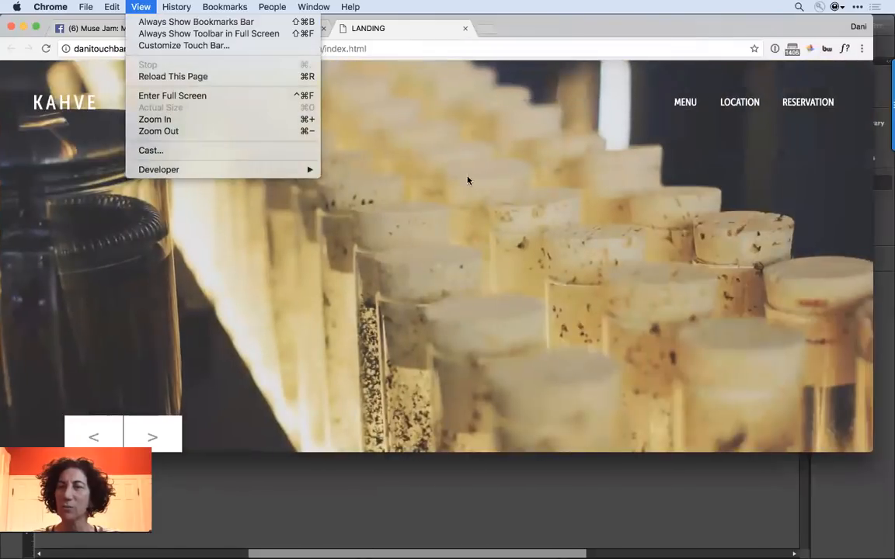
pyautogui.click(467, 180)
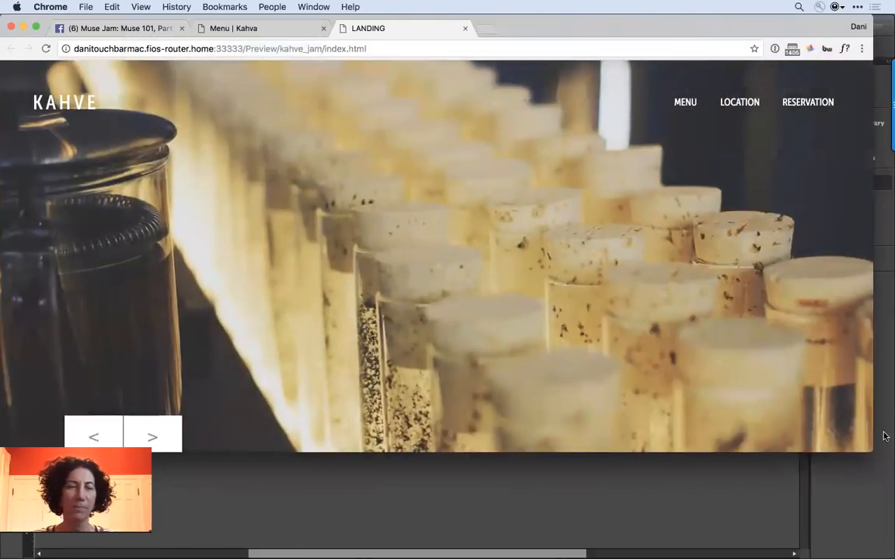
pyautogui.moveTo(872, 451); pyautogui.dragTo(310, 431)
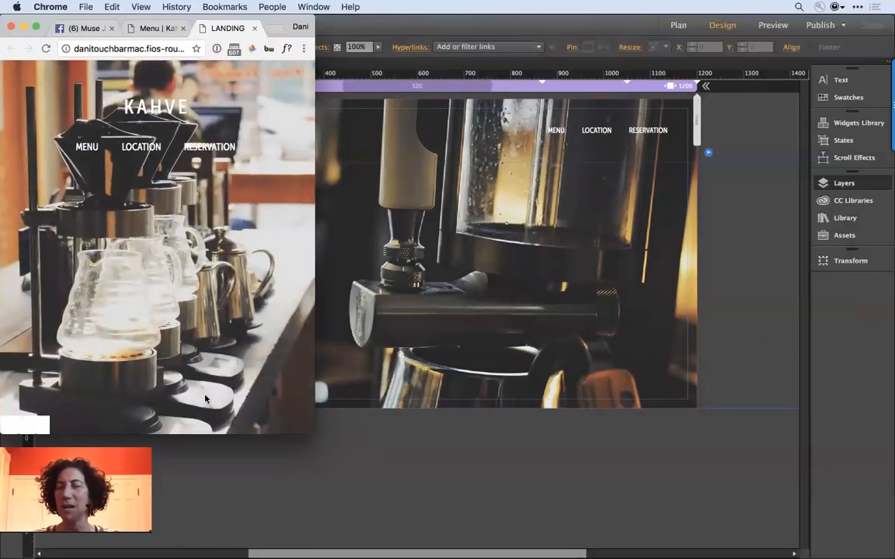
pyautogui.moveTo(308, 435); pyautogui.dragTo(286, 463)
# - Return to Muse, select the slideshow's previous and next buttons together, and set their resize behaviour to None
pyautogui.click(484, 271)
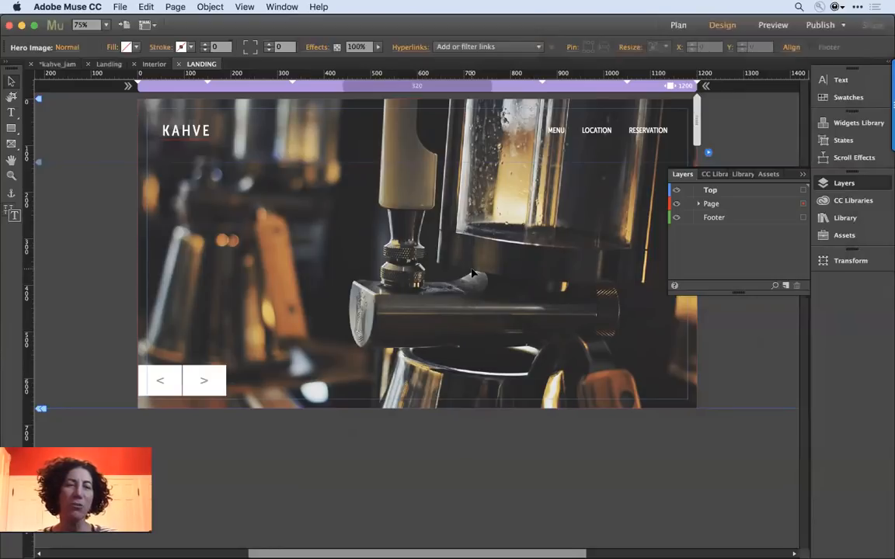
pyautogui.click(803, 174)
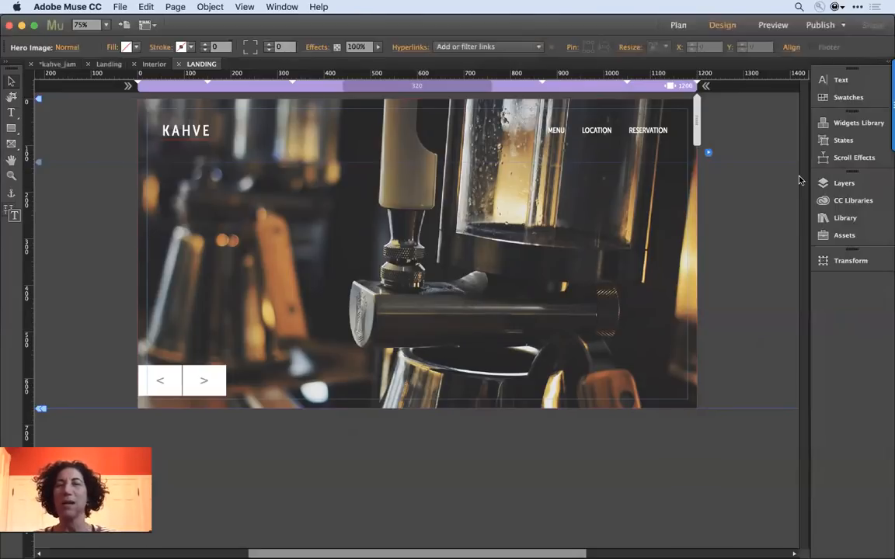
pyautogui.click(157, 375)
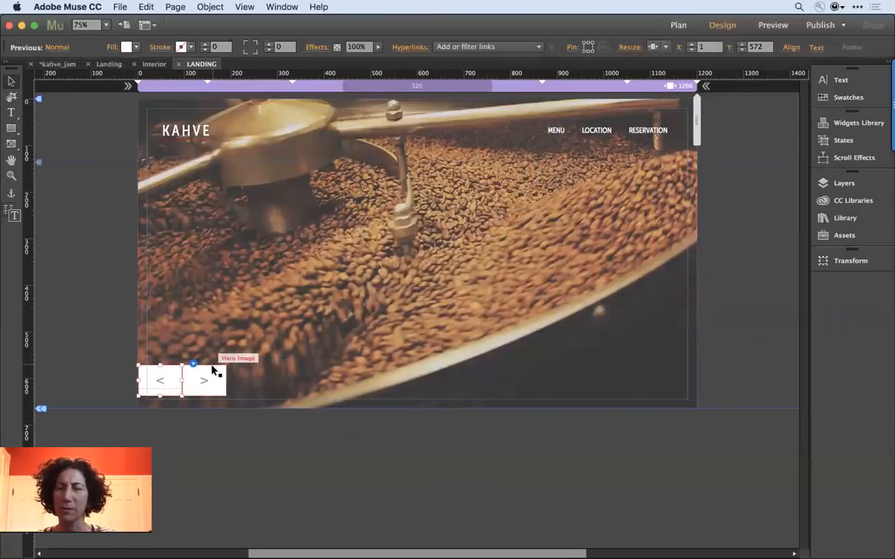
pyautogui.click(230, 289)
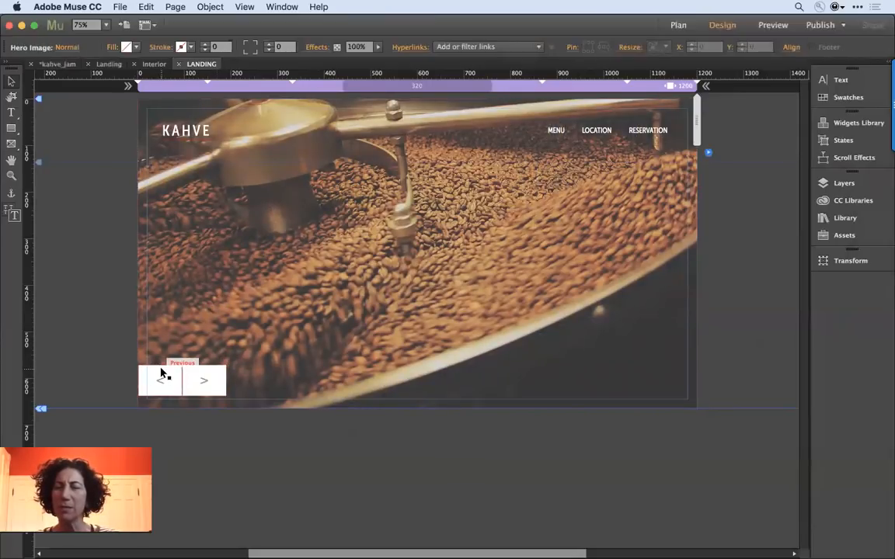
pyautogui.click(162, 379)
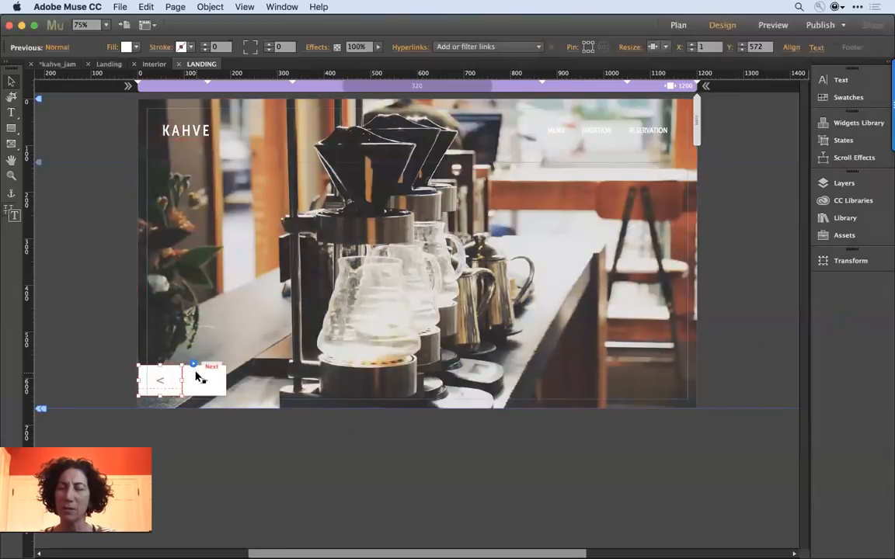
pyautogui.click(195, 376)
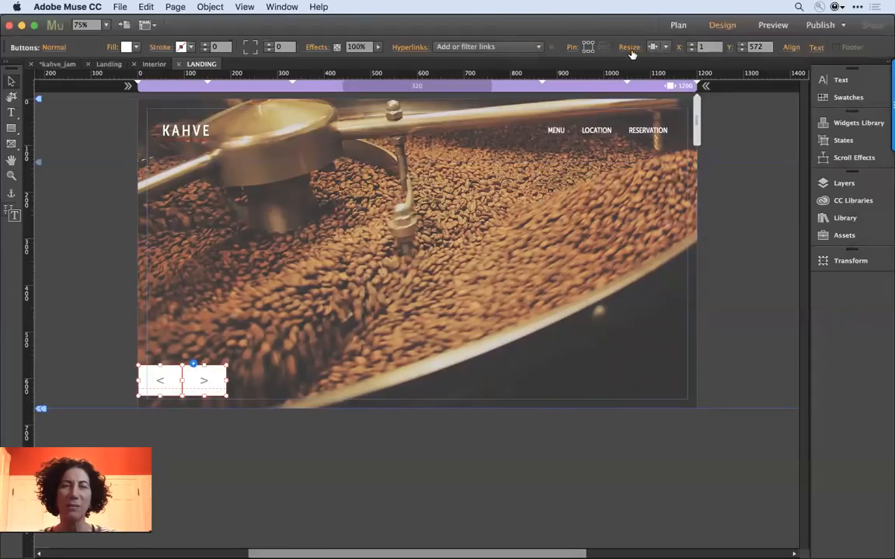
pyautogui.click(653, 48)
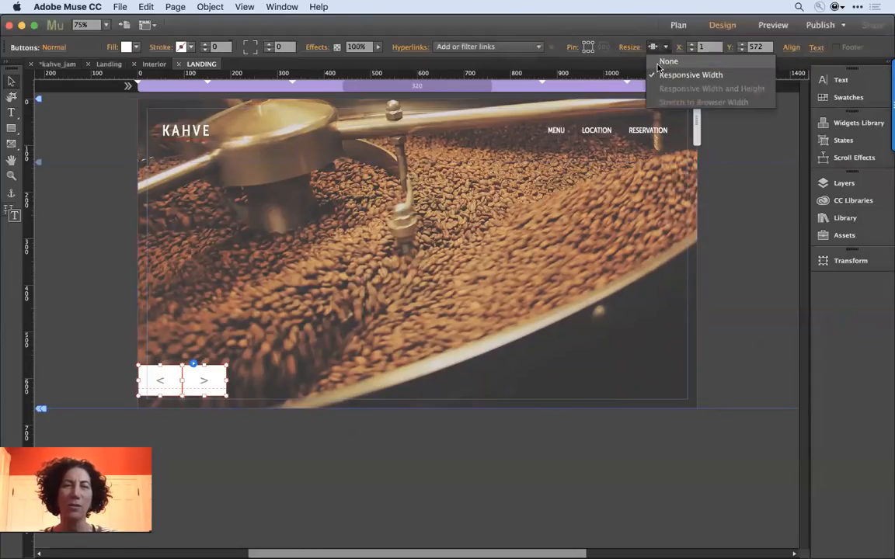
pyautogui.click(666, 61)
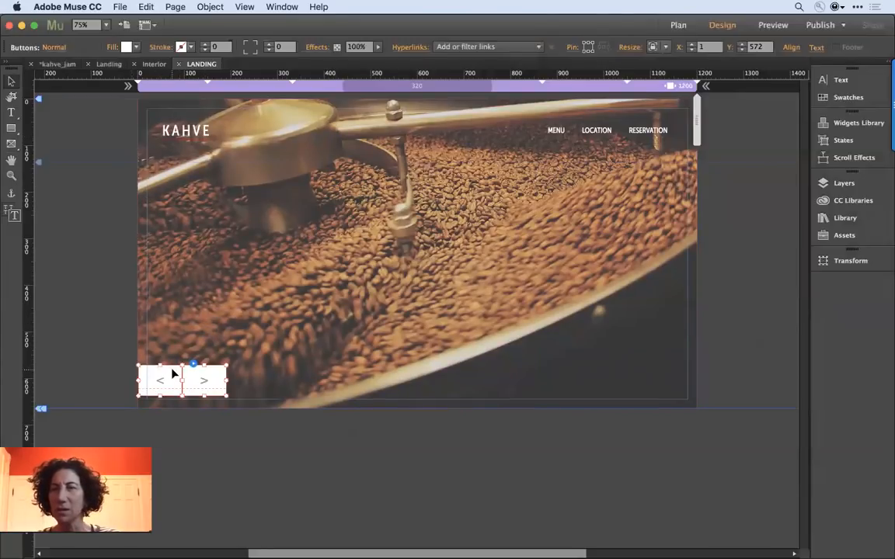
# - Move the previous and next buttons in from the page corner so they align beneath the KAHVE logo's left edge, then deselect everything
pyautogui.moveTo(172, 374)
pyautogui.mouseDown()
pyautogui.moveTo(192, 364)
pyautogui.moveTo(207, 243)
pyautogui.moveTo(198, 154)
pyautogui.moveTo(186, 370)
pyautogui.mouseUp()
pyautogui.keyDown('shift'); pyautogui.click(347, 348); pyautogui.keyUp('shift')
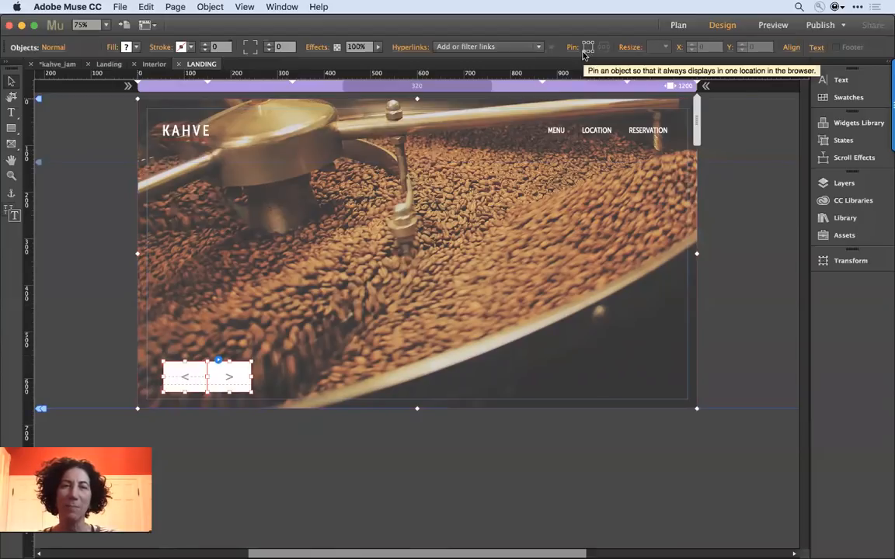
pyautogui.click(739, 219)
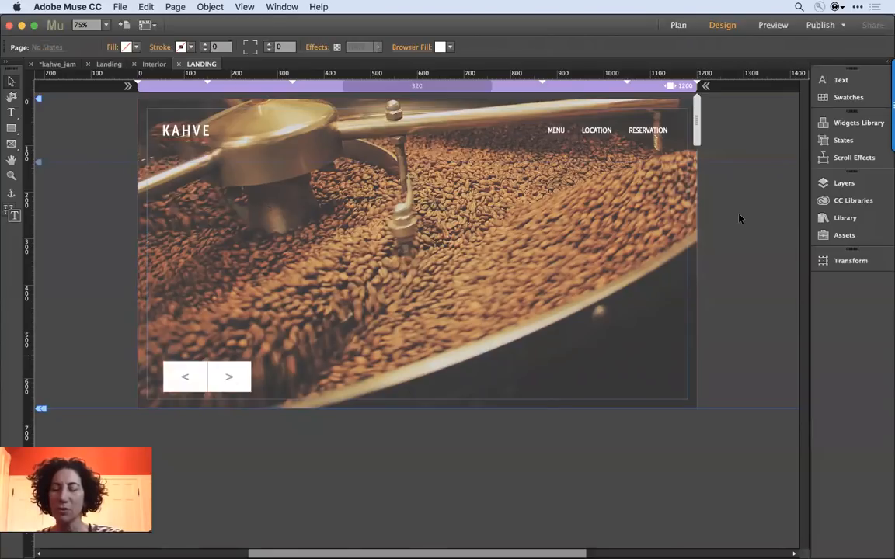
# - Preview the LANDING page in the browser, test the slideshow arrows and widen the window to check the button placement
pyautogui.hotkey('ctrl', 'alt', 'e')
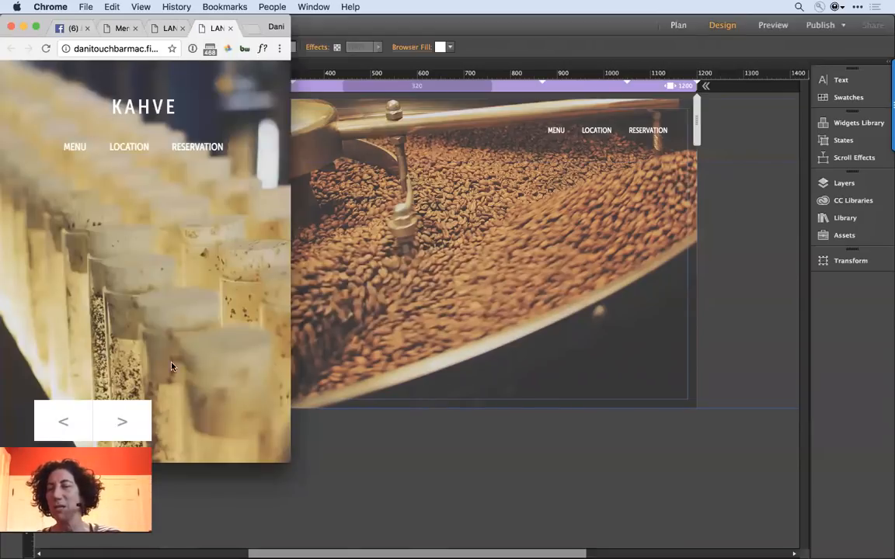
pyautogui.click(66, 423)
pyautogui.click(129, 423)
pyautogui.click(122, 421)
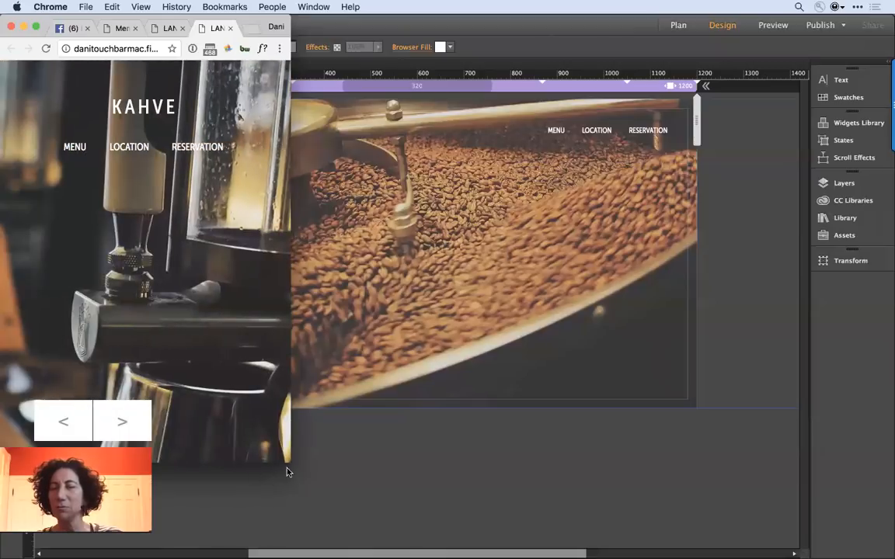
pyautogui.moveTo(285, 462); pyautogui.dragTo(835, 506)
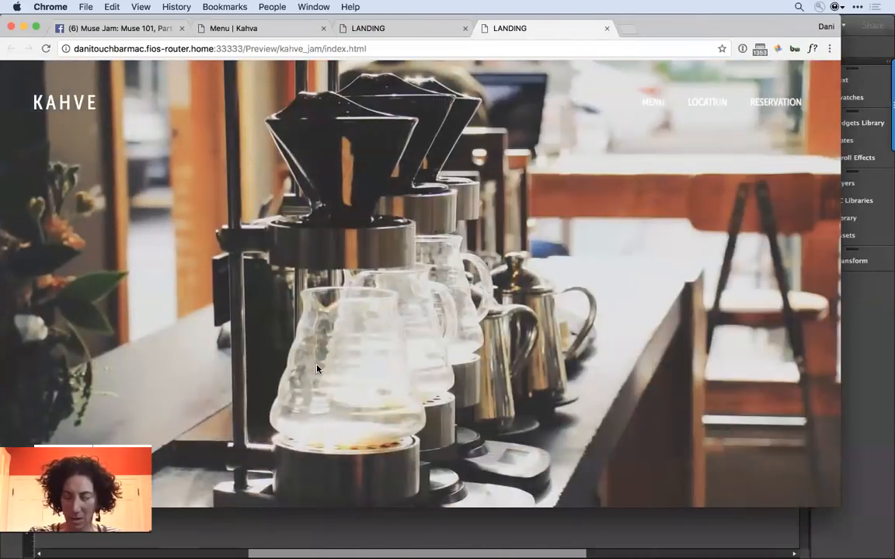
pyautogui.press('super+Tab')
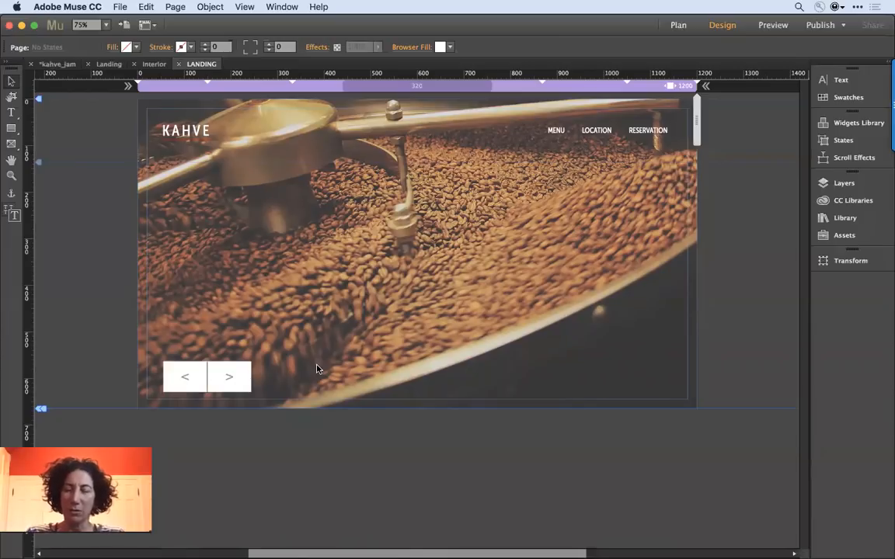
pyautogui.press('super+Tab')
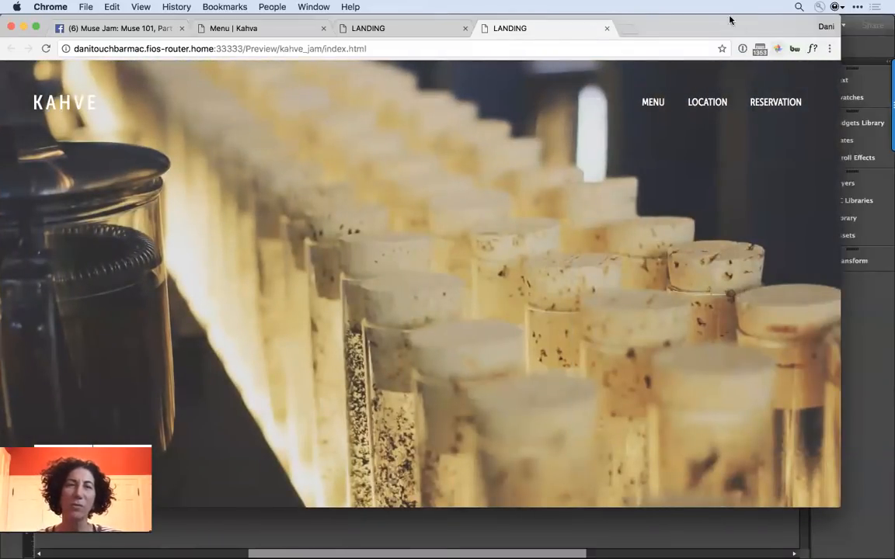
# - Bring up the Adobe Muse Facebook video window and read the comments at the end of the thread
pyautogui.moveTo(657, 35); pyautogui.dragTo(685, 83)
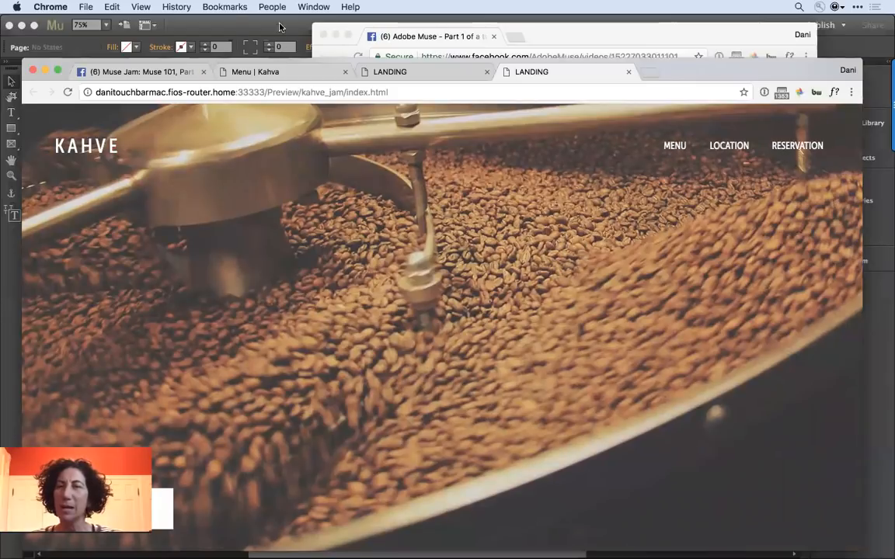
pyautogui.click(314, 7)
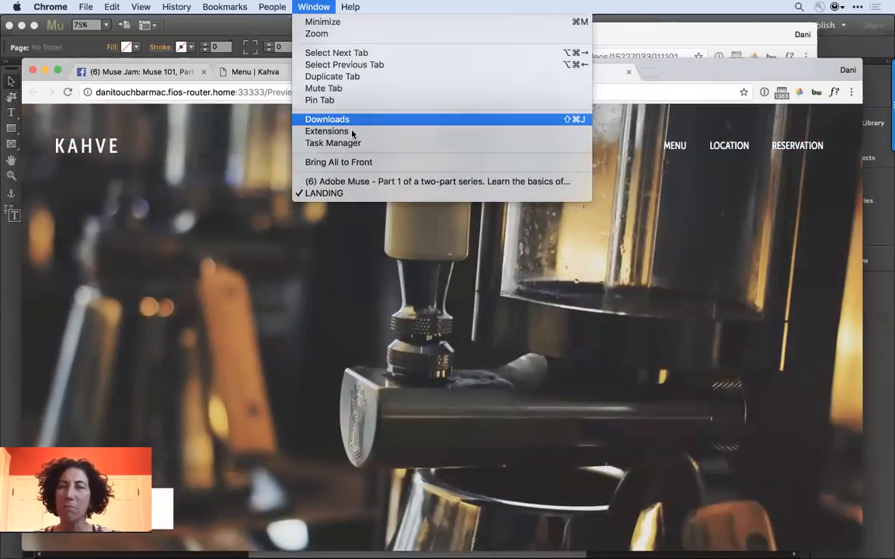
pyautogui.click(354, 182)
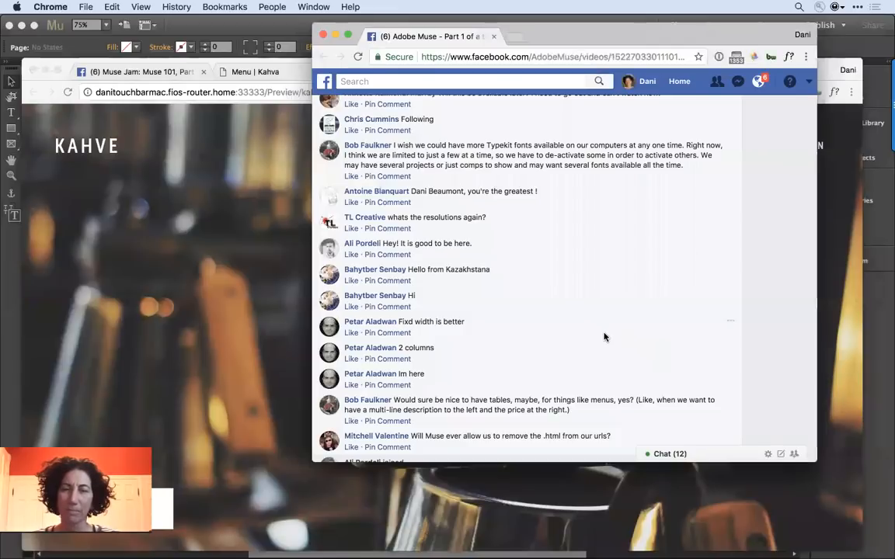
pyautogui.scroll(-2, 604, 339)
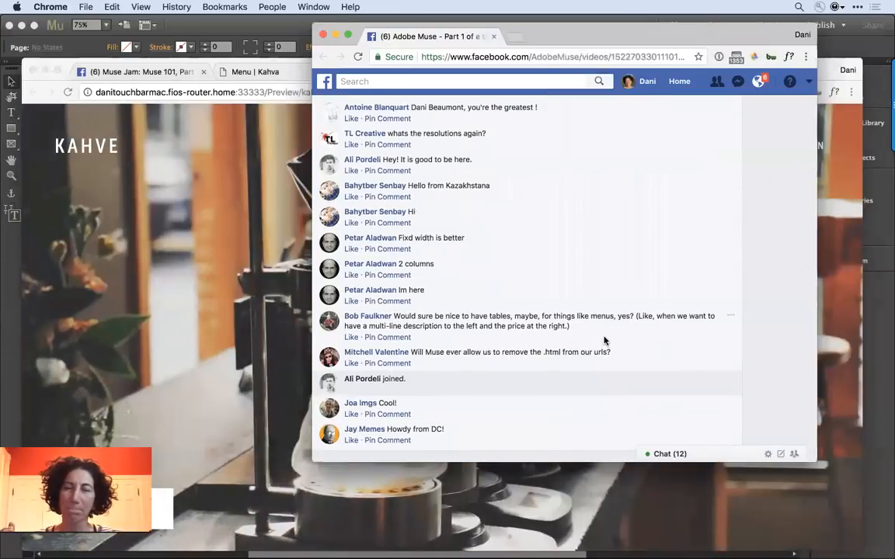
pyautogui.scroll(1, 604, 339)
pyautogui.scroll(-1, 604, 340)
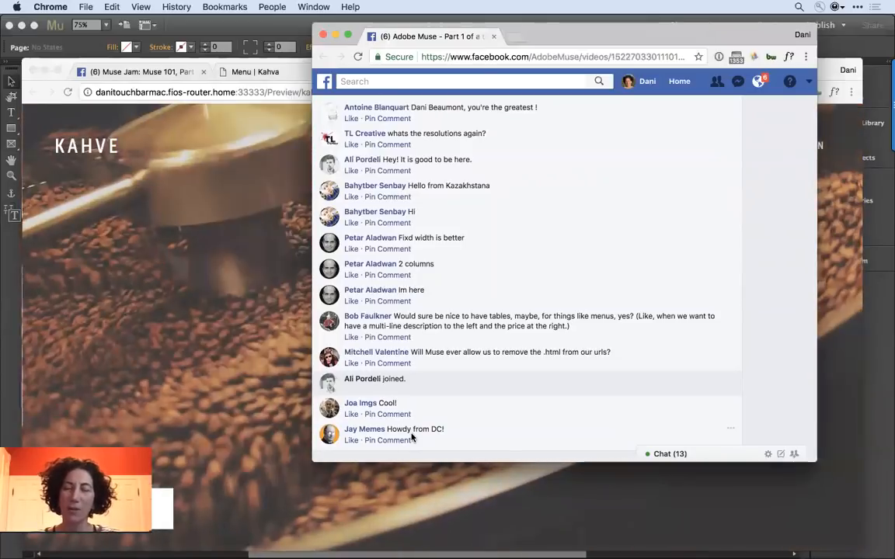
# - Read back up through the Facebook comment thread to the comment box, looking for viewers' questions
pyautogui.scroll(1, 412, 437)
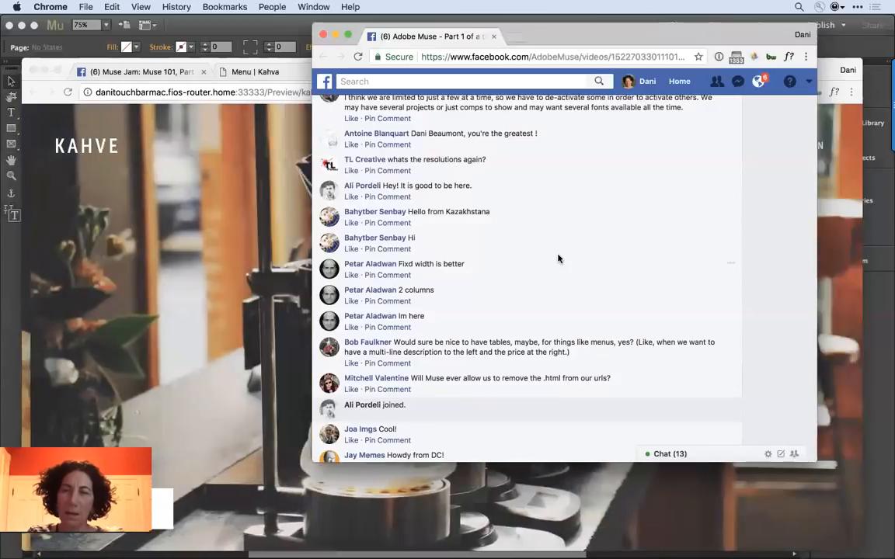
pyautogui.scroll(3, 557, 257)
pyautogui.scroll(1, 558, 258)
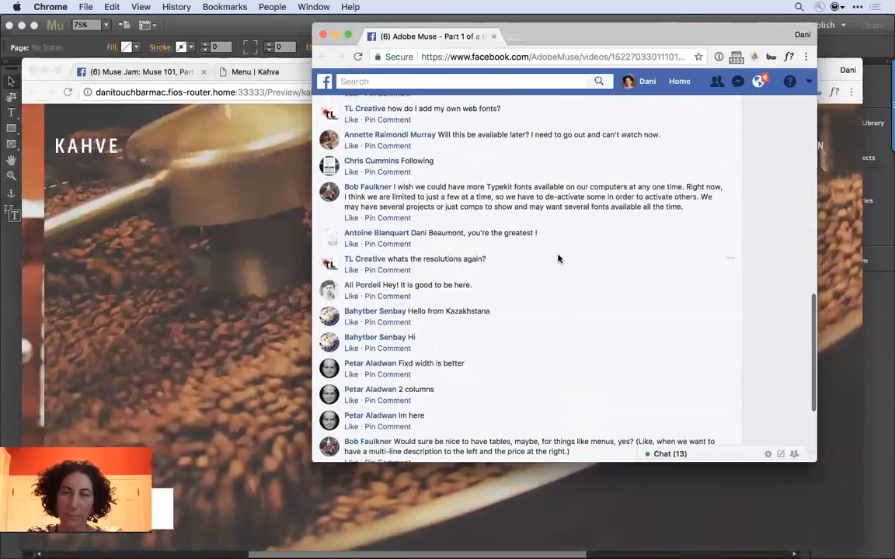
pyautogui.scroll(2, 558, 258)
pyautogui.scroll(1, 557, 258)
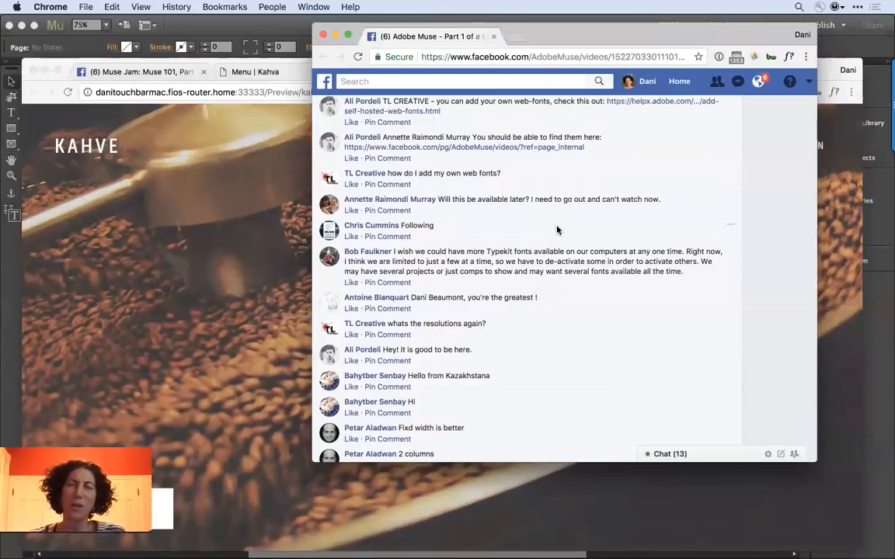
pyautogui.scroll(1, 556, 229)
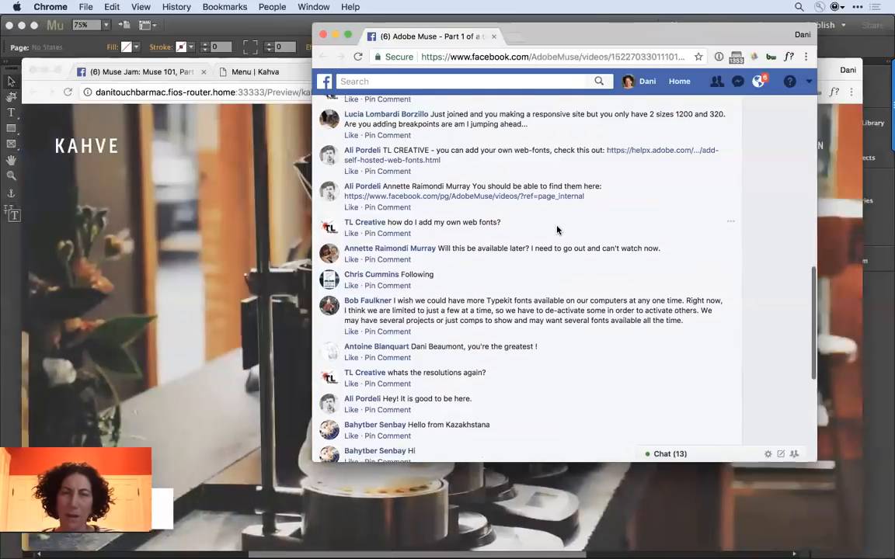
pyautogui.scroll(2, 557, 230)
pyautogui.scroll(5, 557, 230)
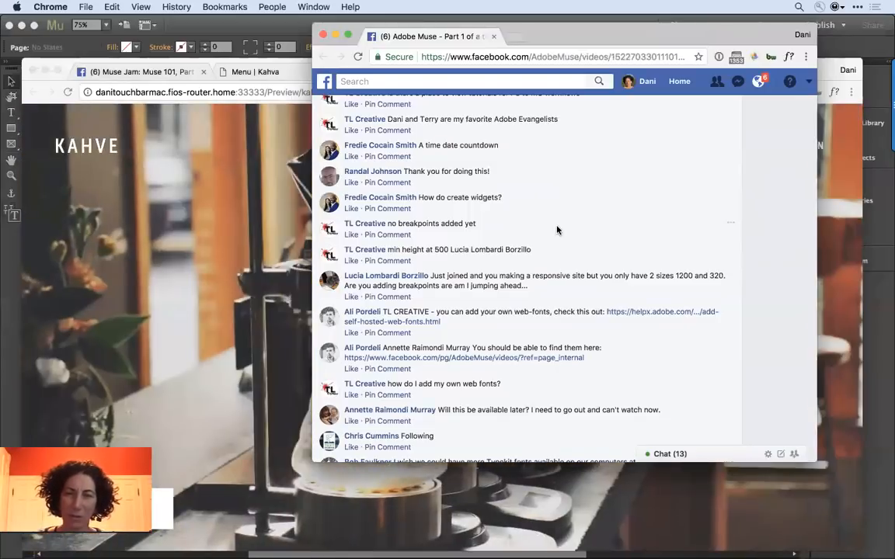
pyautogui.scroll(2, 556, 230)
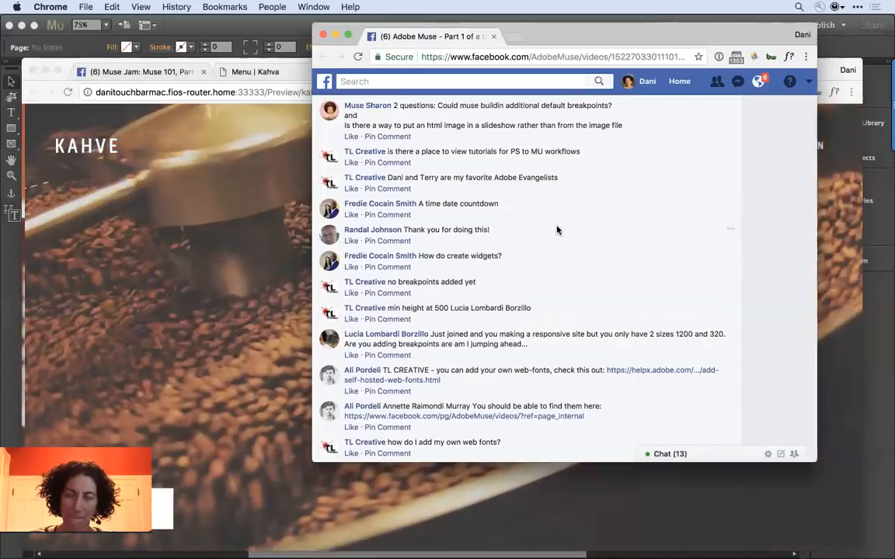
pyautogui.scroll(2, 557, 230)
pyautogui.scroll(-1, 565, 251)
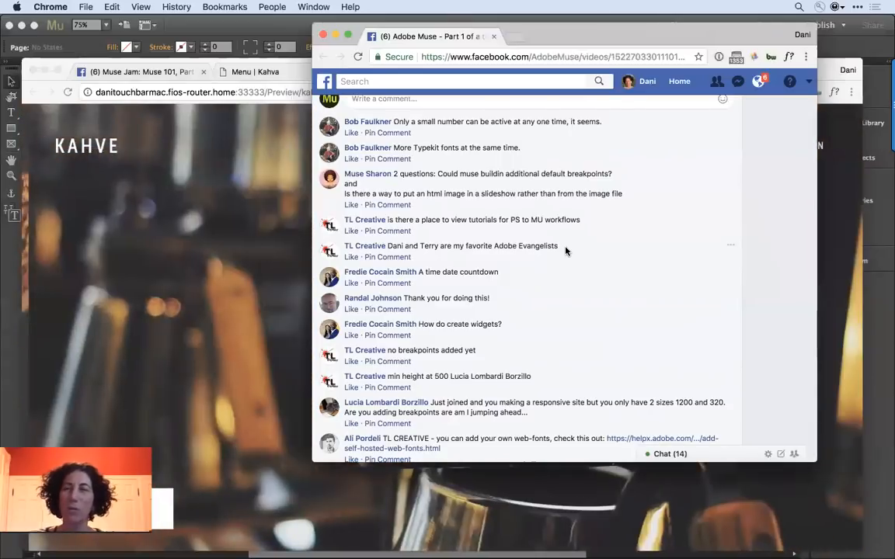
# - Open muse.adobe.com in a new browser tab, go to its Widgets page and view the All Widgets collection
pyautogui.click(188, 255)
pyautogui.hotkey('ctrl', 't')
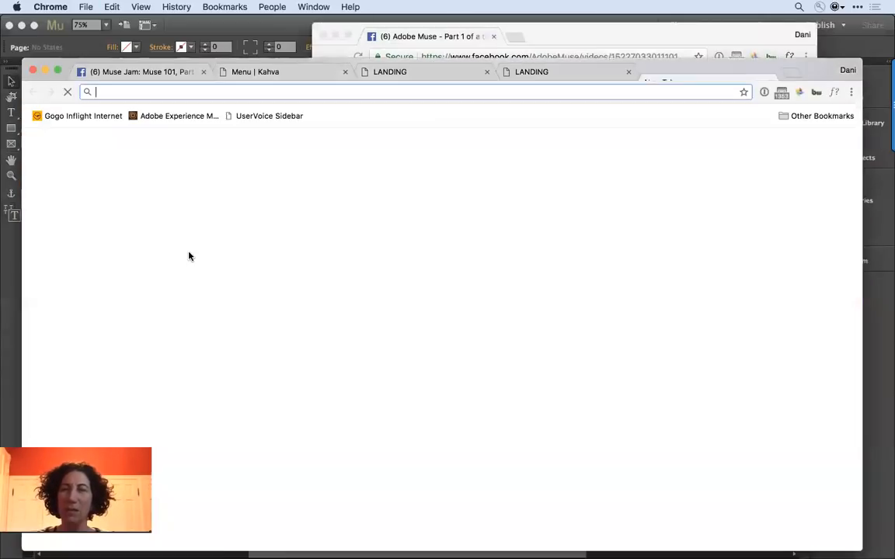
pyautogui.write('muse.adobe.com')
pyautogui.press('Return')
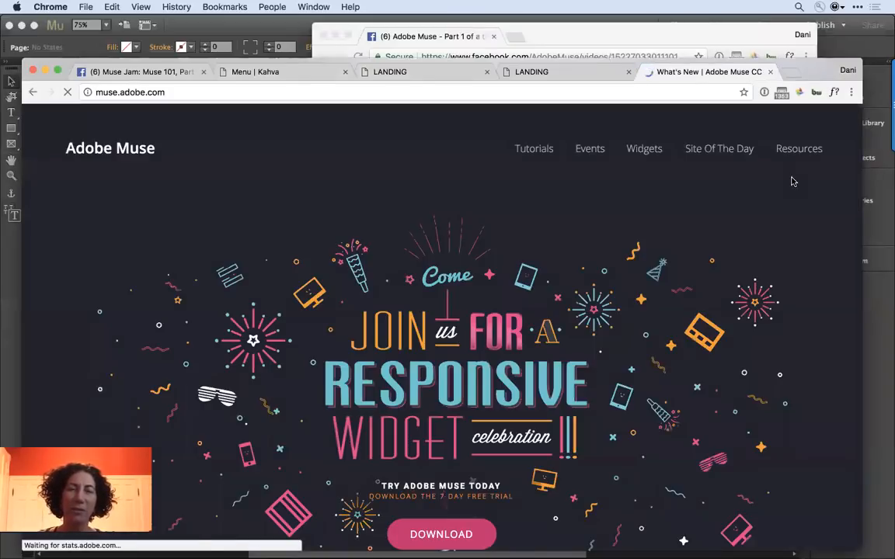
pyautogui.click(643, 149)
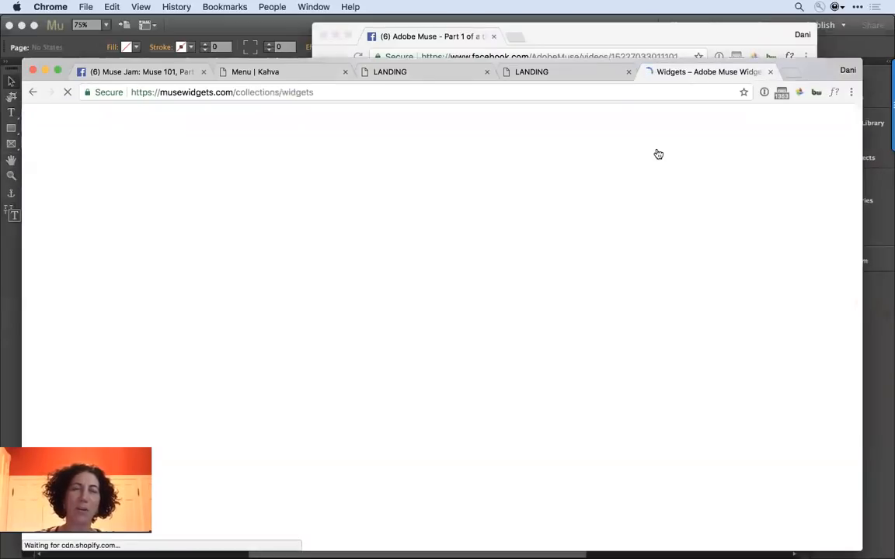
pyautogui.scroll(-5, 580, 233)
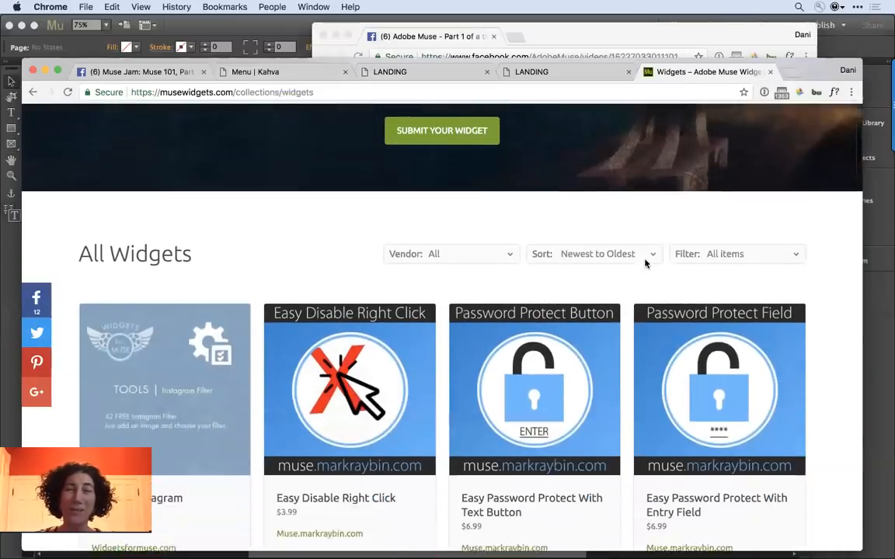
# - Reposition and widen the browser window, and look through the widget collection's vendor filter options and widgets
pyautogui.moveTo(814, 72); pyautogui.dragTo(816, 28)
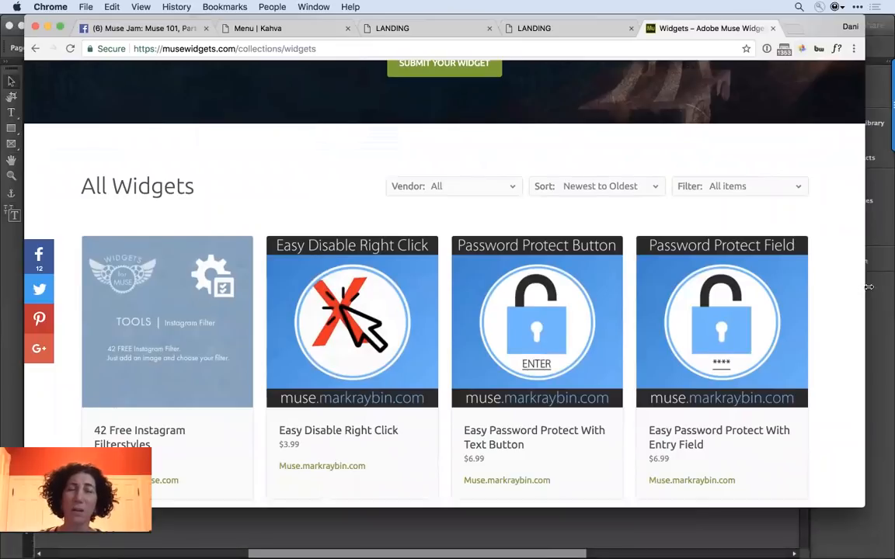
pyautogui.moveTo(868, 286); pyautogui.dragTo(888, 287)
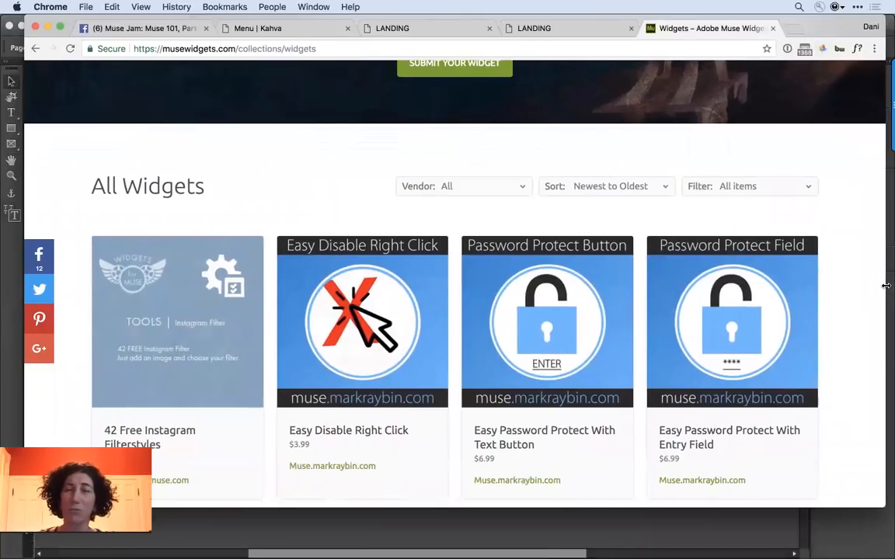
pyautogui.click(513, 191)
pyautogui.scroll(-15, 512, 303)
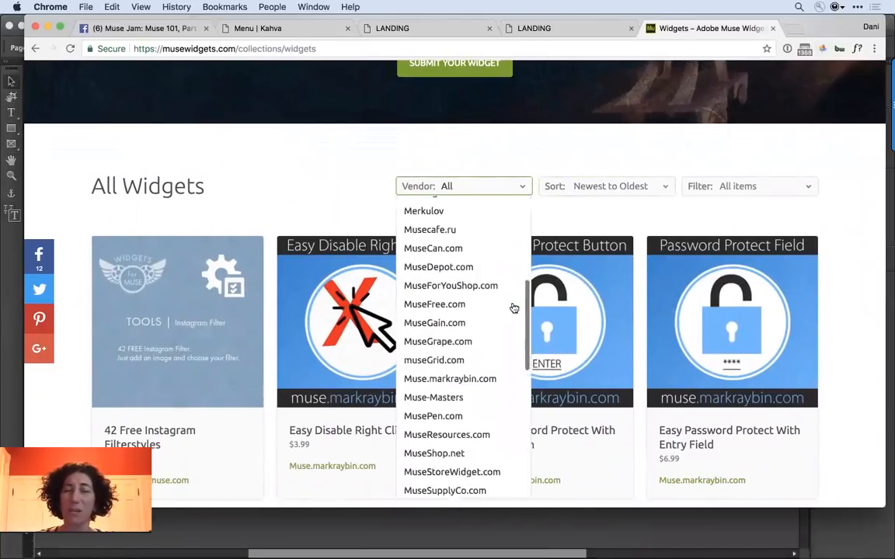
pyautogui.scroll(-4, 513, 309)
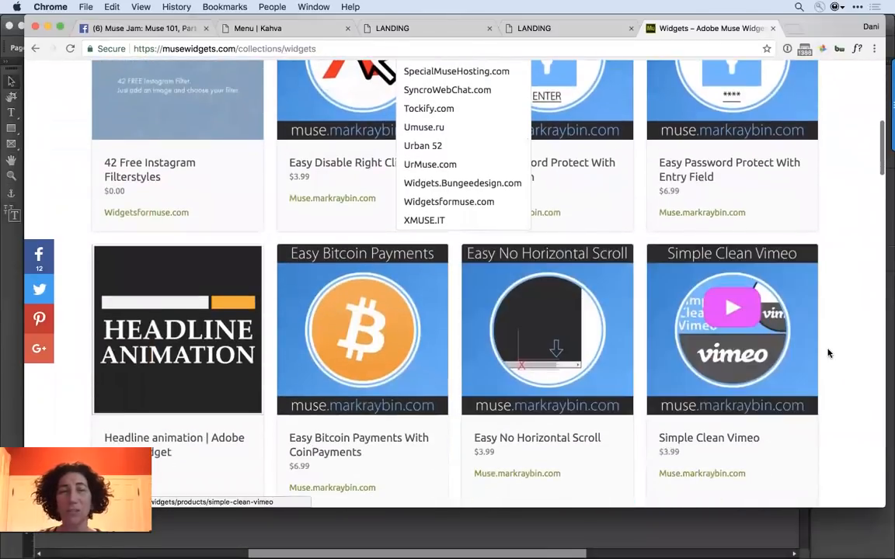
# - Filter the widget collection to free items and browse the free widgets
pyautogui.click(832, 281)
pyautogui.scroll(4, 833, 281)
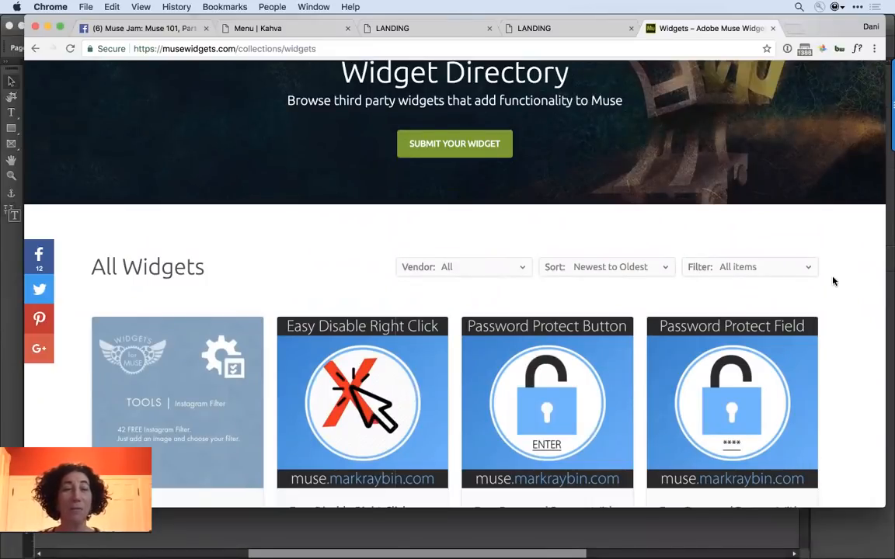
pyautogui.click(758, 264)
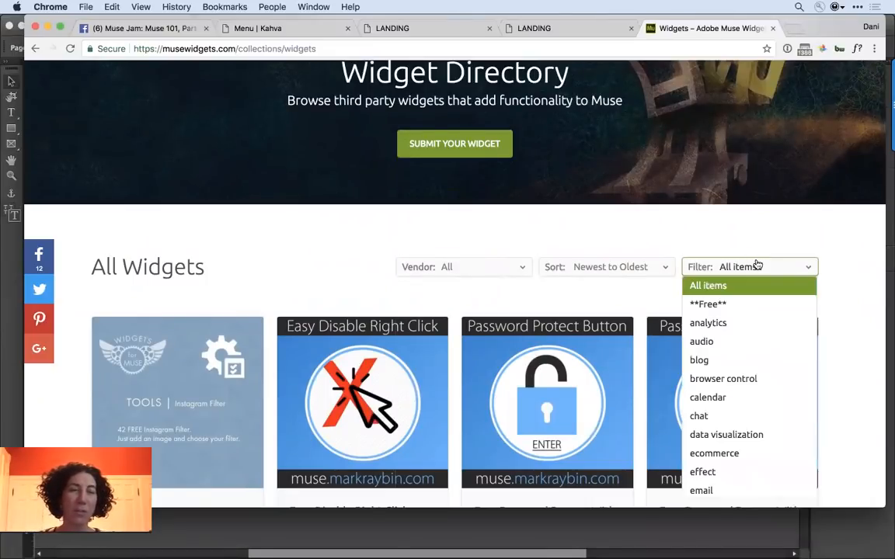
pyautogui.click(730, 304)
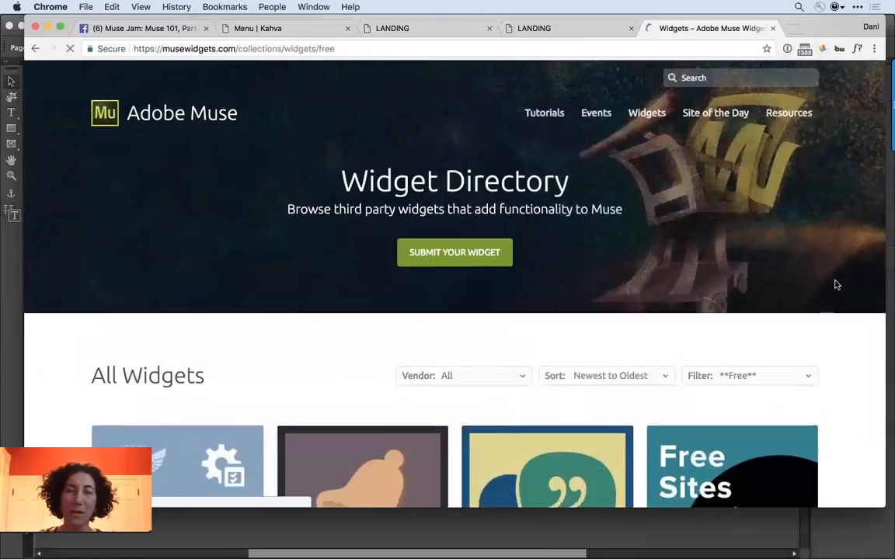
pyautogui.scroll(-10, 835, 285)
pyautogui.scroll(-8, 836, 285)
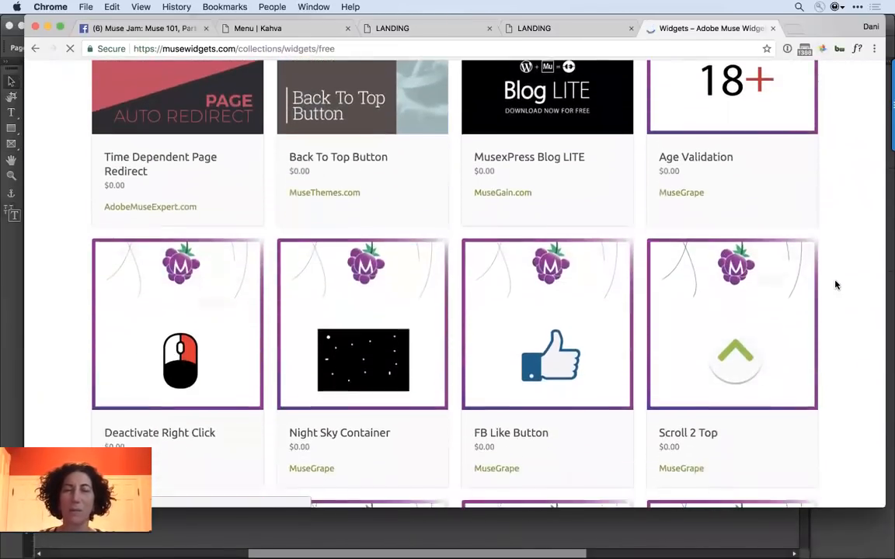
pyautogui.scroll(10, 836, 285)
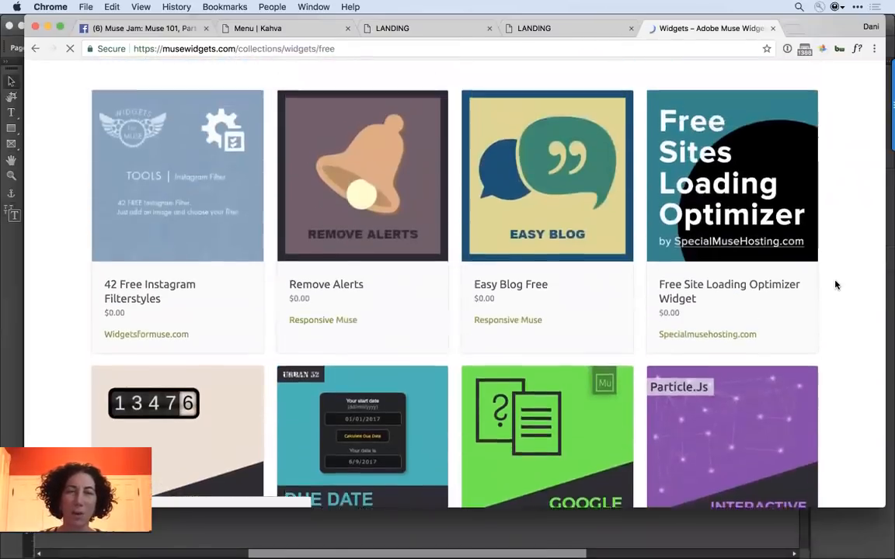
pyautogui.scroll(6, 836, 285)
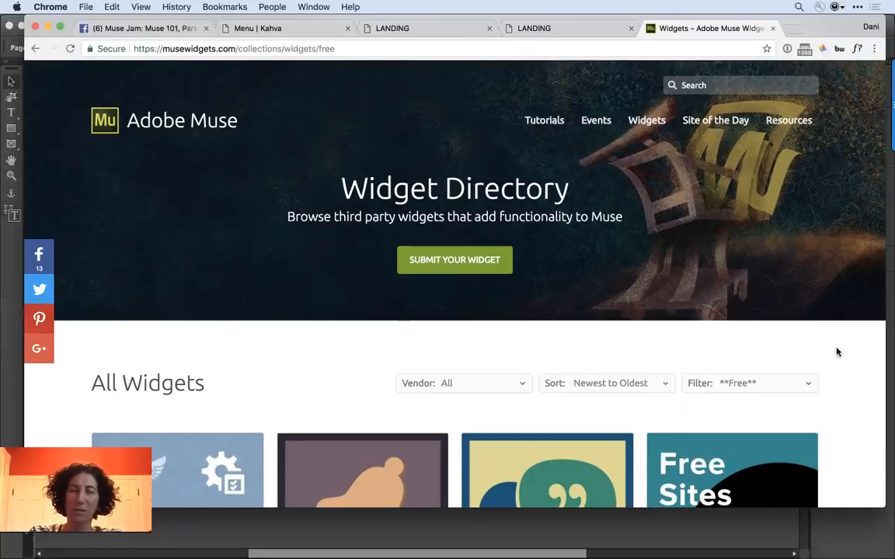
# - Bring the Facebook video window back to the front and read the newest viewer comments beneath the comment box
pyautogui.press('super+Tab')
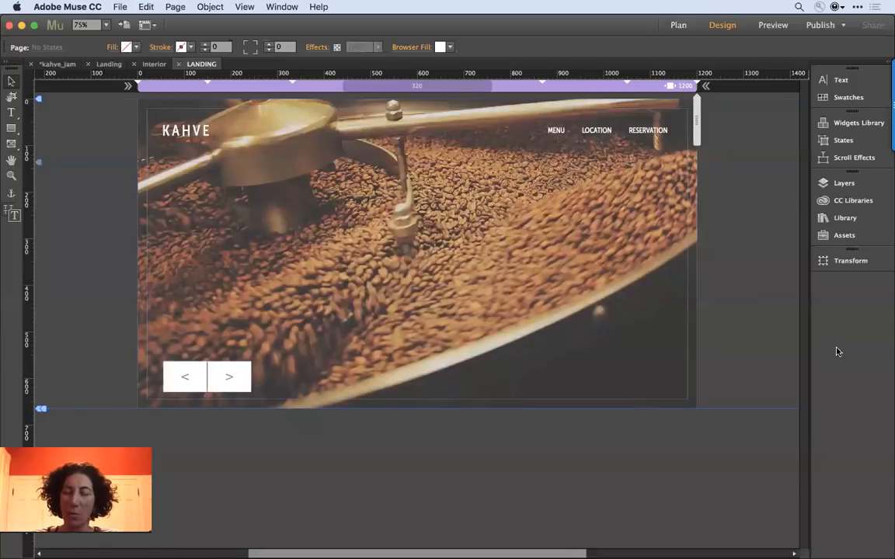
pyautogui.press('super+Tab')
pyautogui.press('super+Tab')
pyautogui.press('super+Tab')
pyautogui.press('super+Tab')
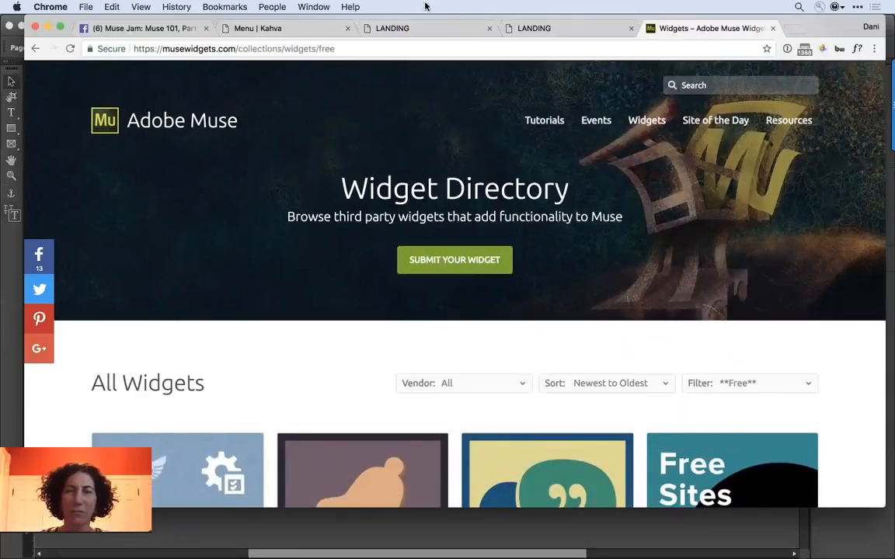
pyautogui.click(314, 7)
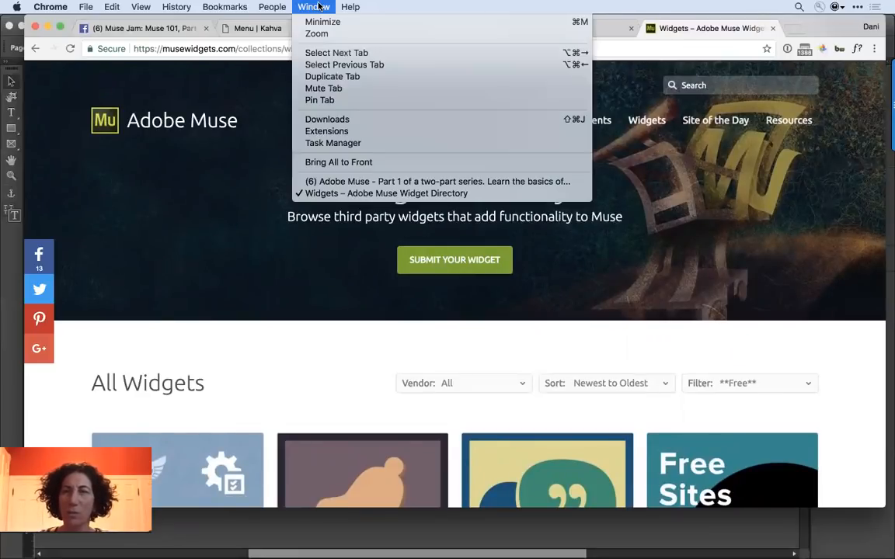
pyautogui.click(359, 183)
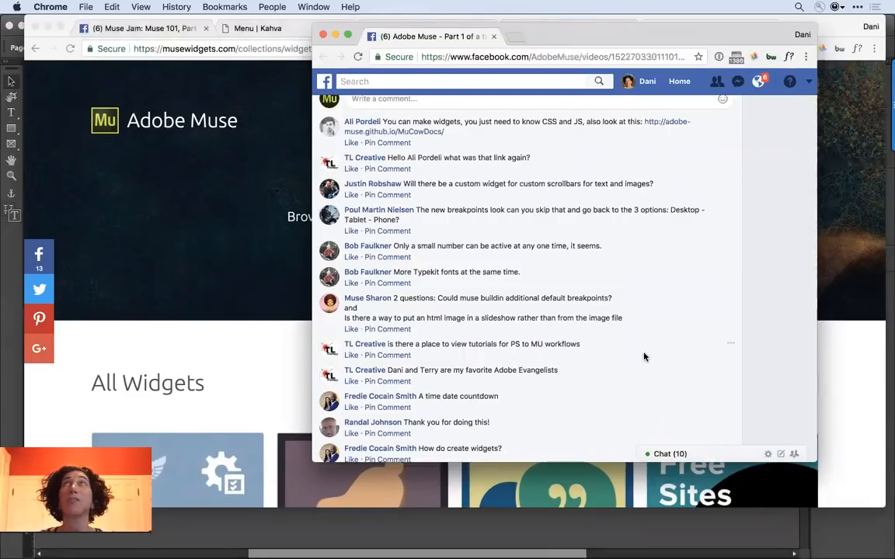
pyautogui.scroll(5, 686, 354)
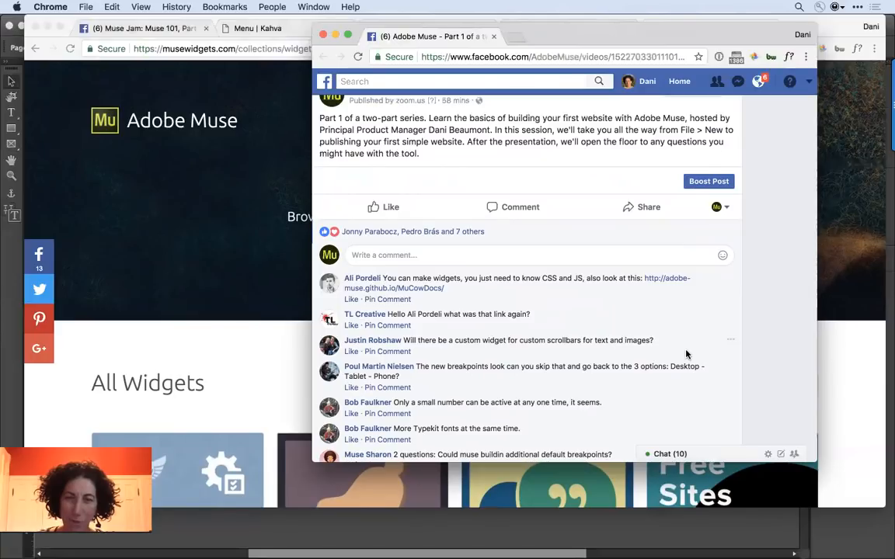
pyautogui.scroll(-1, 686, 354)
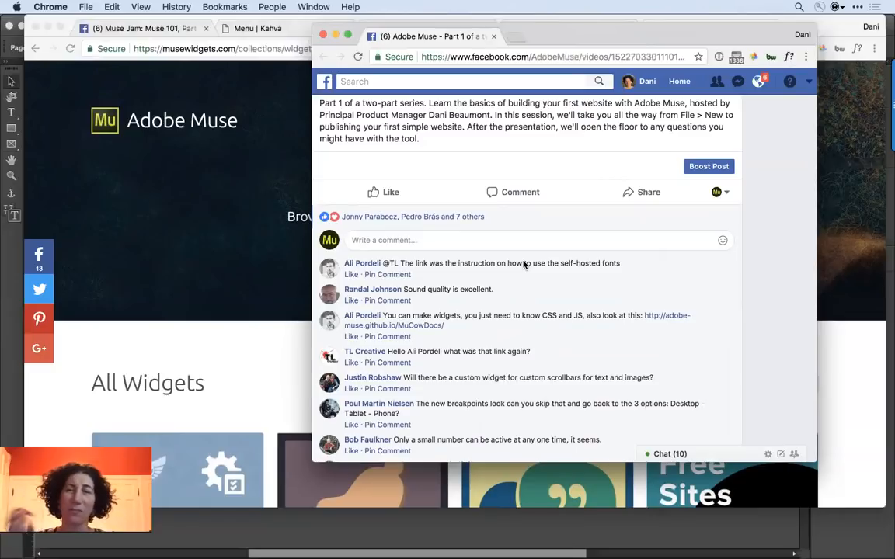
# - Switch to Adobe Muse, create a new site with the default settings and open its Home page
pyautogui.click(245, 264)
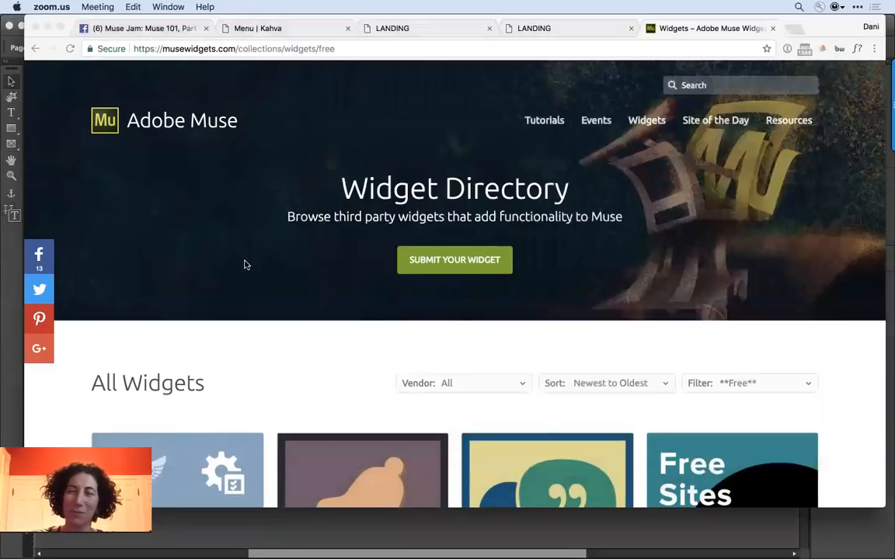
pyautogui.press('super+Tab')
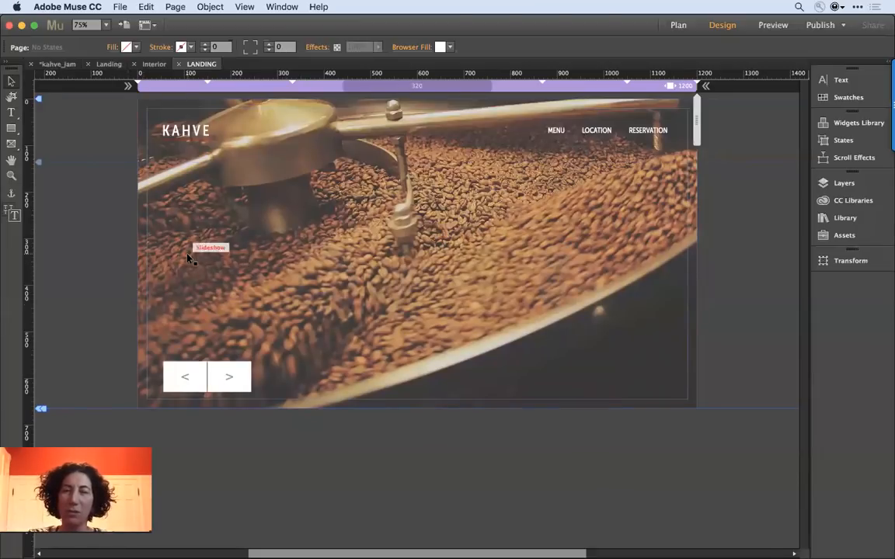
pyautogui.click(172, 233)
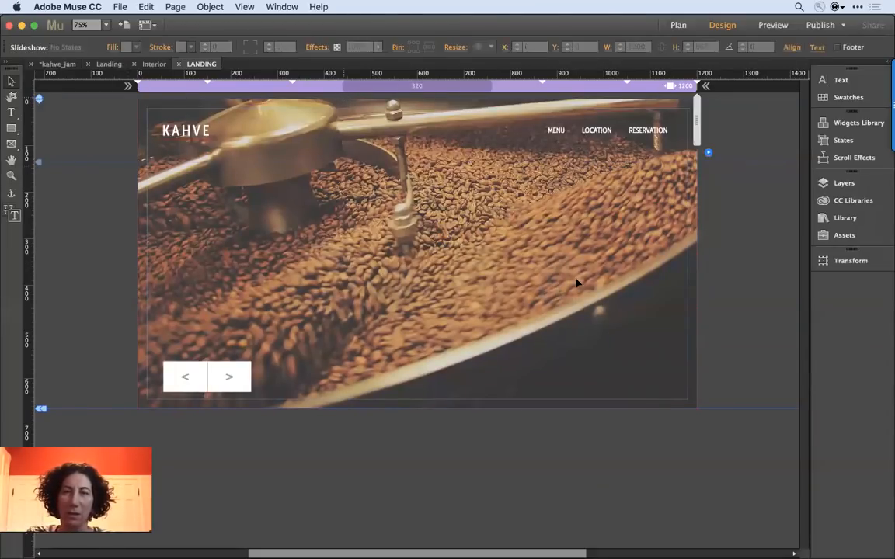
pyautogui.click(569, 343)
pyautogui.press('super+n')
pyautogui.press('Return')
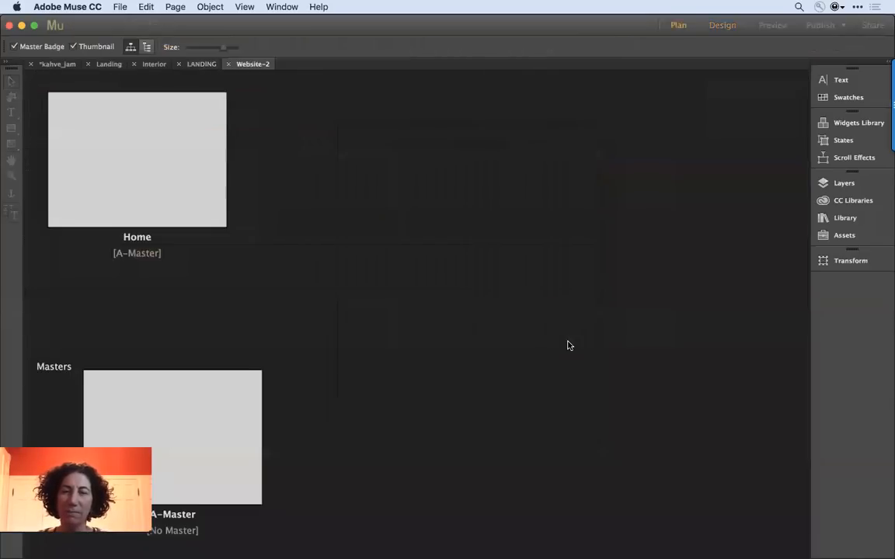
pyautogui.doubleClick(96, 129)
# - Place the coffee-counter photo on the Home page at about 272 × 181 px, and move it to about X 293, Y 99
pyautogui.press('super+d')
pyautogui.click(317, 69)
pyautogui.doubleClick(317, 69)
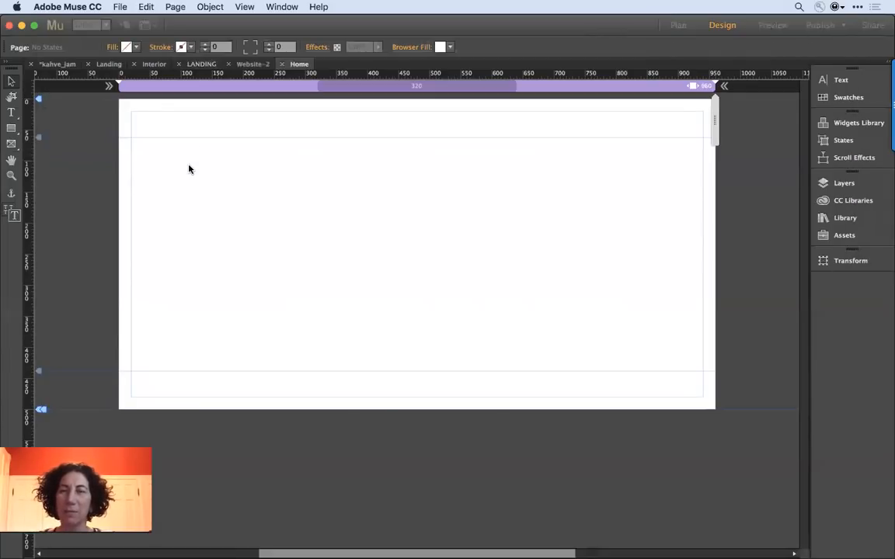
pyautogui.moveTo(184, 160); pyautogui.dragTo(354, 272)
pyautogui.moveTo(264, 210); pyautogui.dragTo(384, 215)
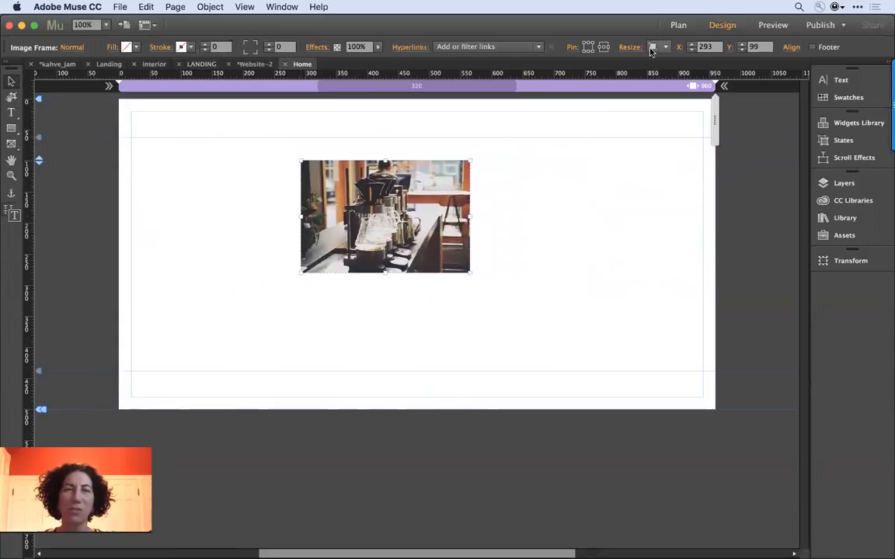
pyautogui.moveTo(713, 130)
pyautogui.mouseDown()
pyautogui.moveTo(609, 124)
pyautogui.moveTo(715, 143)
pyautogui.mouseUp()
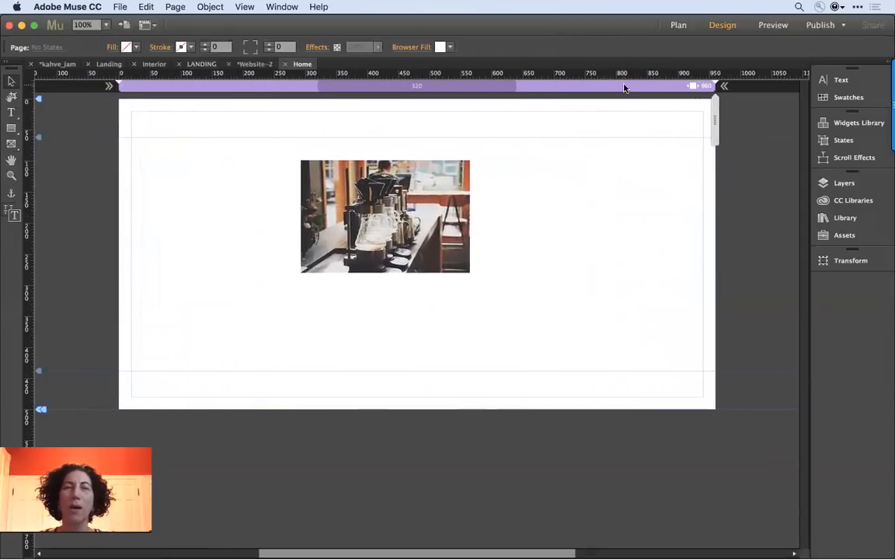
# - Try shifting the photo inside its image frame, undo the shift and test how the page resizes
pyautogui.click(436, 179)
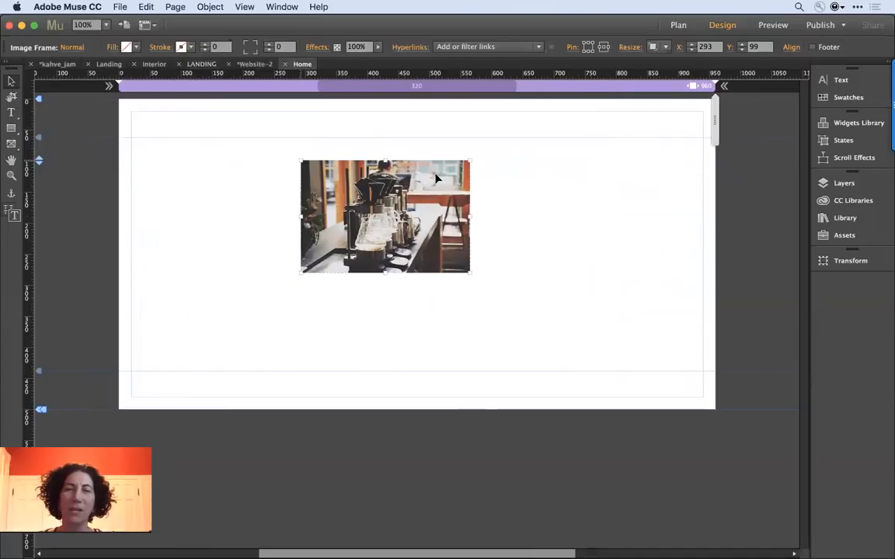
pyautogui.click(435, 174)
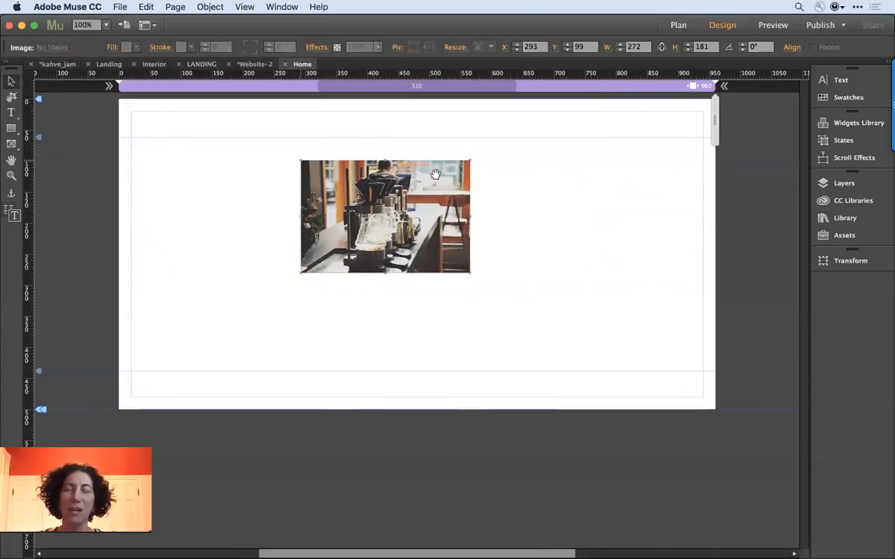
pyautogui.click(511, 273)
pyautogui.click(444, 231)
pyautogui.click(444, 231)
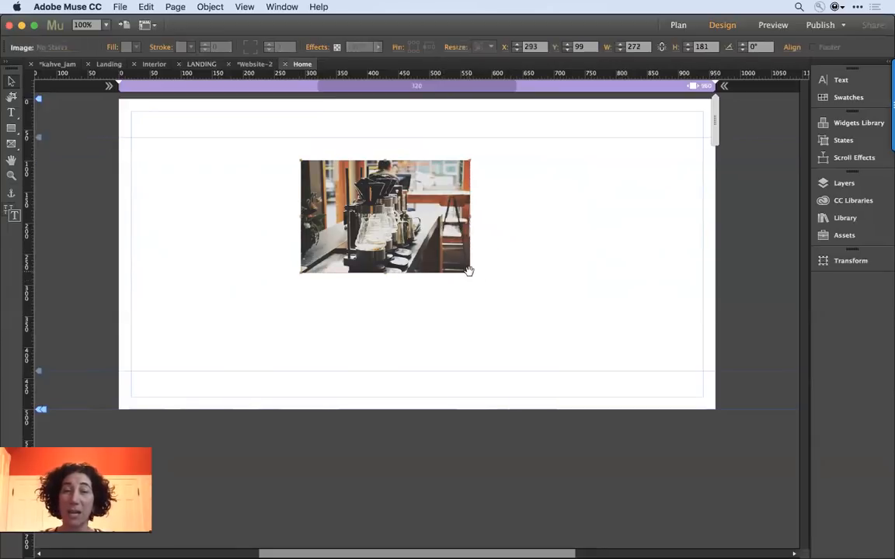
pyautogui.moveTo(434, 230); pyautogui.dragTo(457, 240)
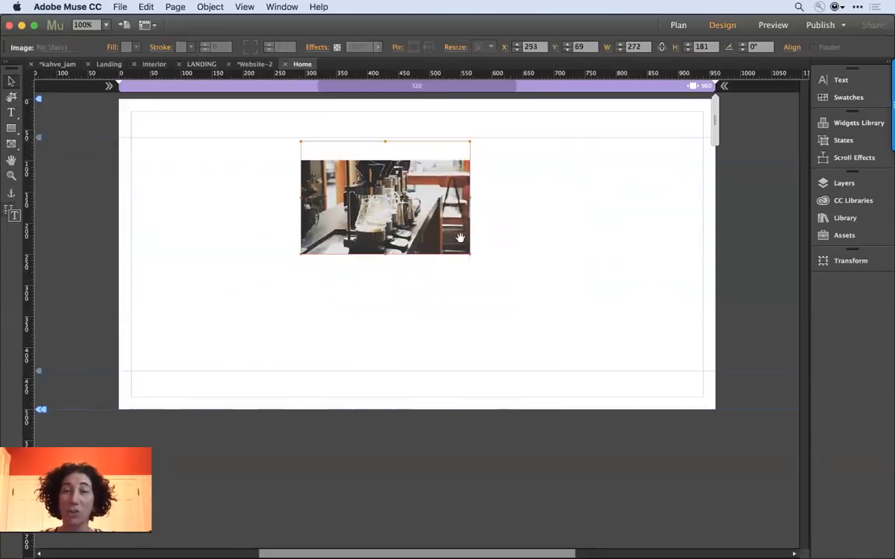
pyautogui.click(545, 234)
pyautogui.press('super+z')
pyautogui.press('super+z')
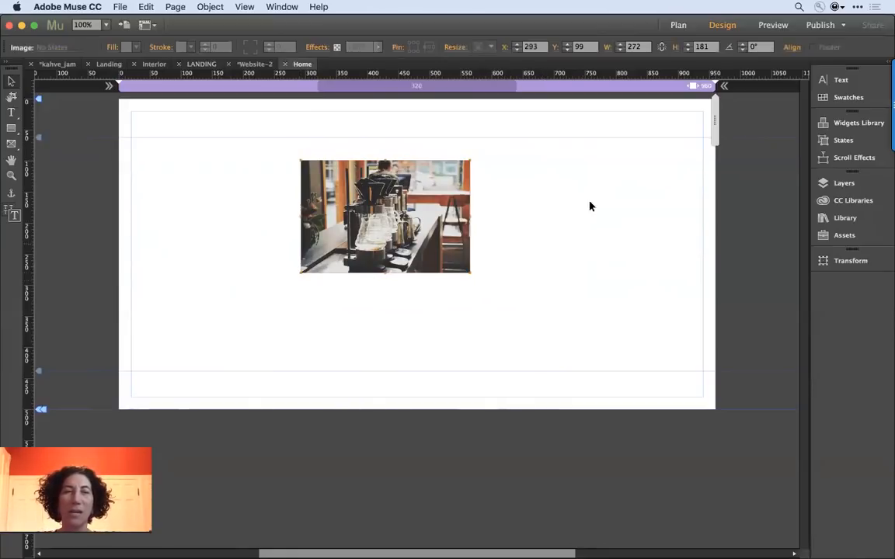
pyautogui.moveTo(713, 117)
pyautogui.mouseDown()
pyautogui.moveTo(678, 148)
pyautogui.moveTo(714, 147)
pyautogui.mouseUp()
pyautogui.moveTo(579, 115); pyautogui.dragTo(579, 115)
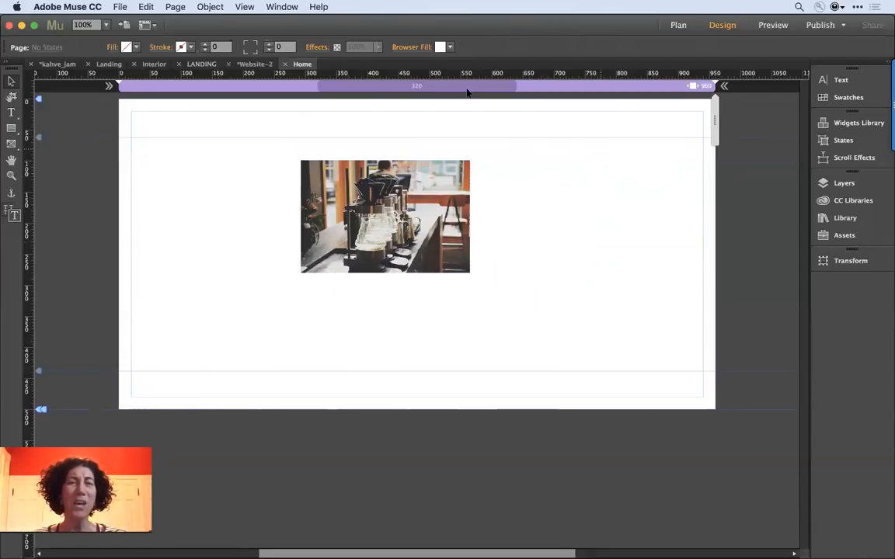
# - Draw a rectangle below the photo at about X 378, Y 331, and set it to stretch across the full browser width
pyautogui.click(11, 128)
pyautogui.moveTo(354, 305); pyautogui.dragTo(480, 397)
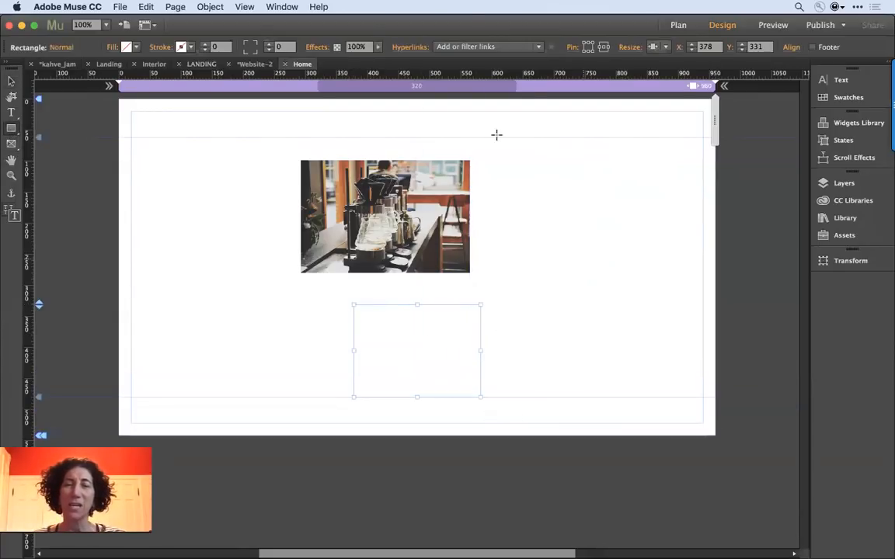
pyautogui.click(658, 47)
pyautogui.click(610, 92)
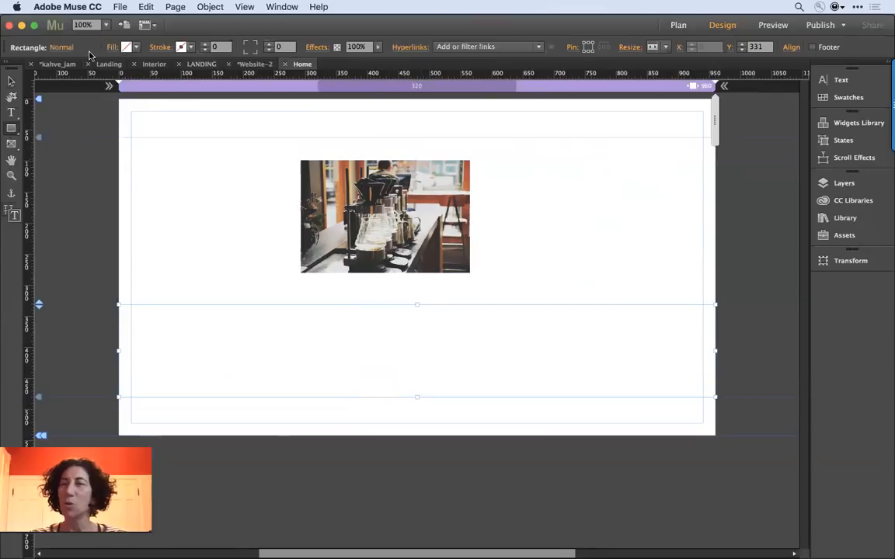
# - Fill the rectangle with the image bkg_05.jpg, fitted with Scale to Fill and anchored at its bottom-left corner
pyautogui.click(117, 49)
pyautogui.click(176, 157)
pyautogui.click(523, 70)
pyautogui.doubleClick(526, 70)
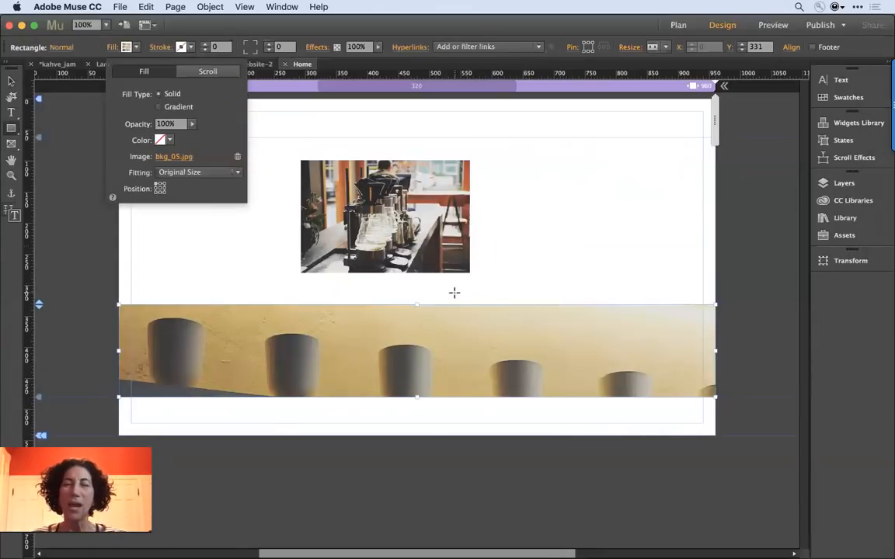
pyautogui.click(173, 173)
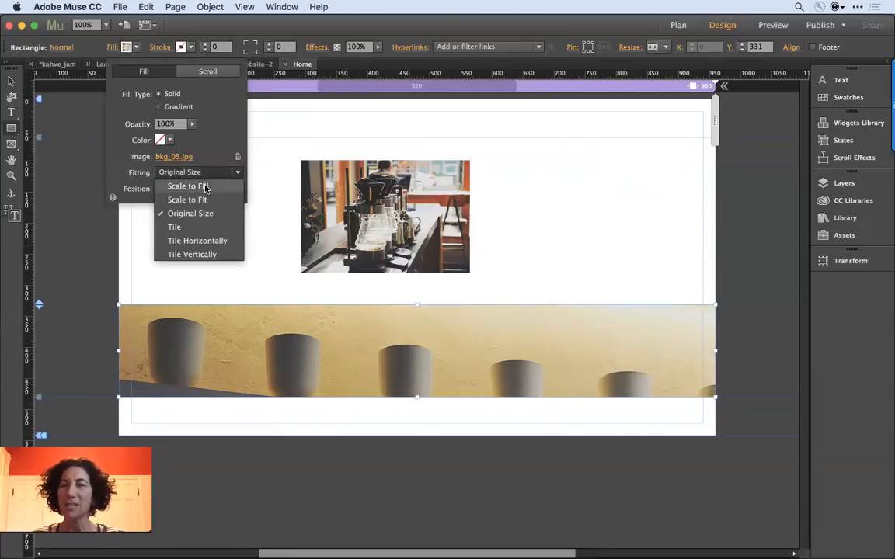
pyautogui.click(205, 188)
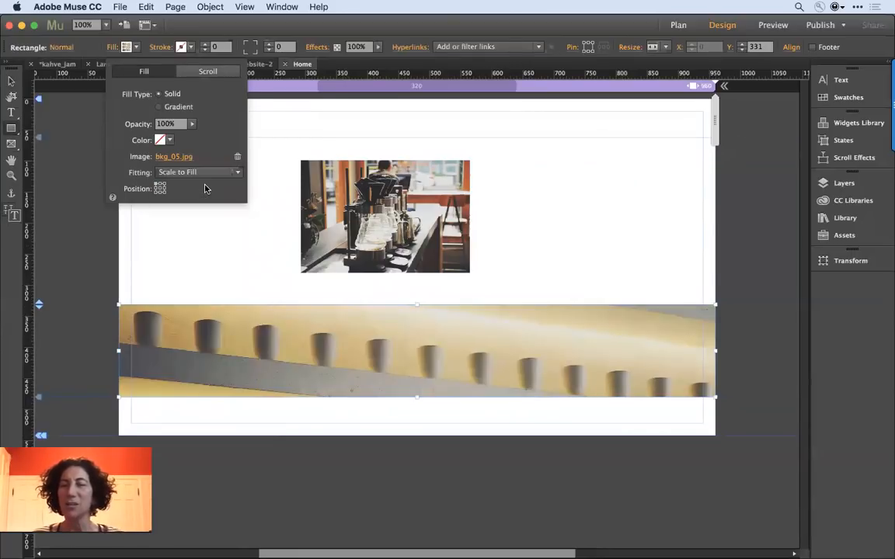
pyautogui.click(157, 191)
pyautogui.click(156, 193)
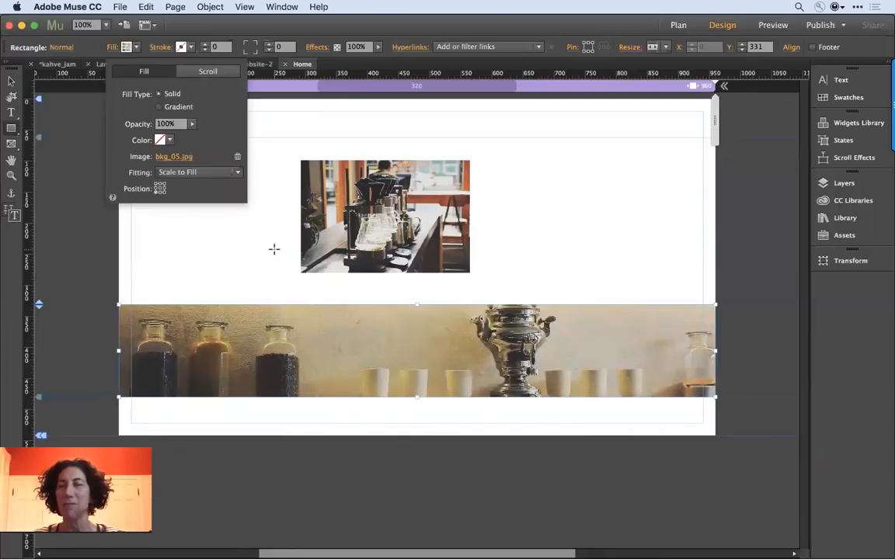
# - Extend the rectangle's lower edge downward to make it about 260 px tall, and preview the page narrowed to about 710 px
pyautogui.press('super+minus')
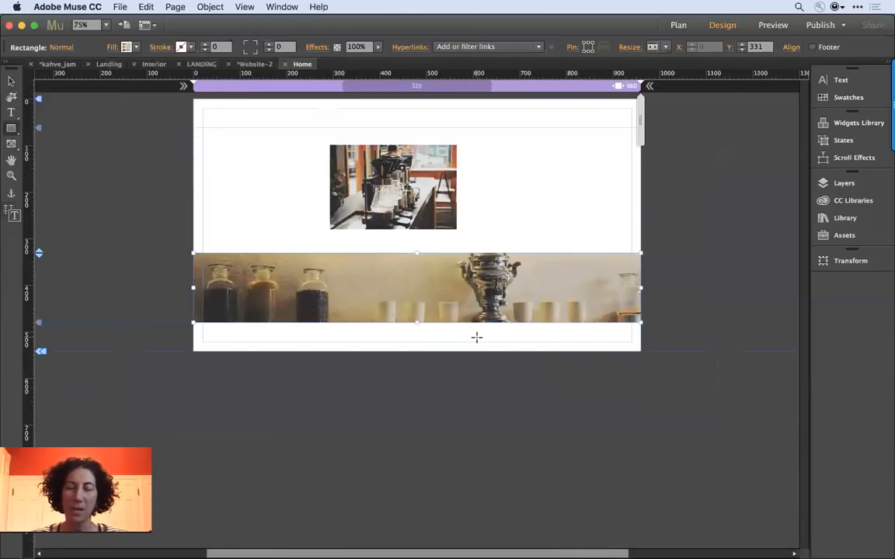
pyautogui.moveTo(417, 320); pyautogui.dragTo(413, 375)
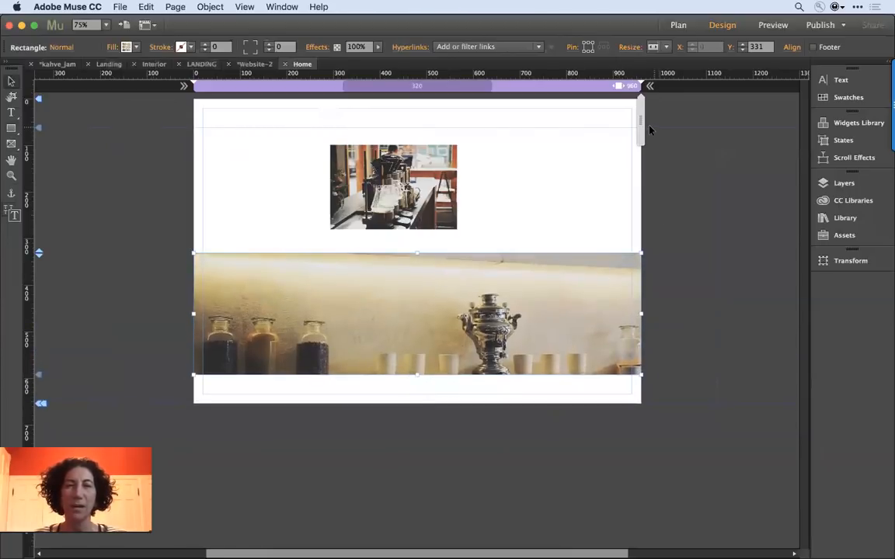
pyautogui.moveTo(639, 123)
pyautogui.mouseDown()
pyautogui.moveTo(557, 101)
pyautogui.moveTo(598, 123)
pyautogui.moveTo(577, 122)
pyautogui.mouseUp()
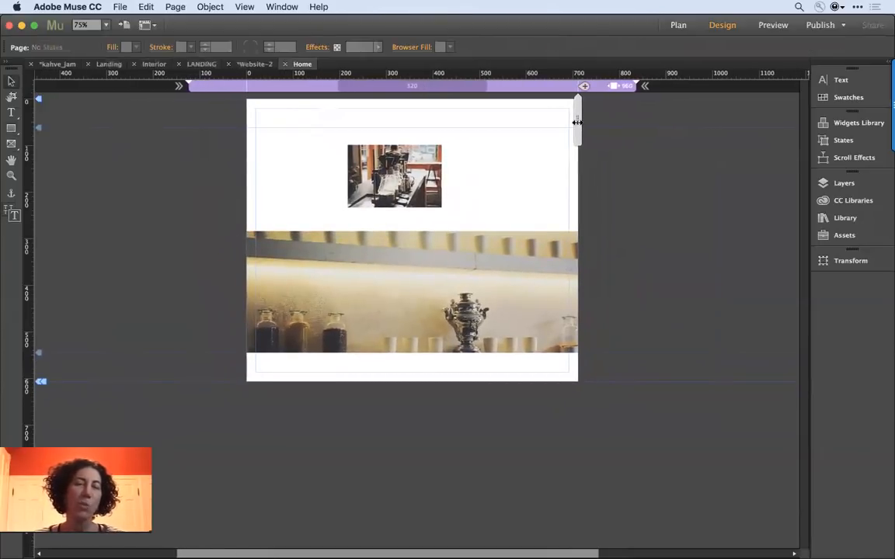
pyautogui.click(449, 283)
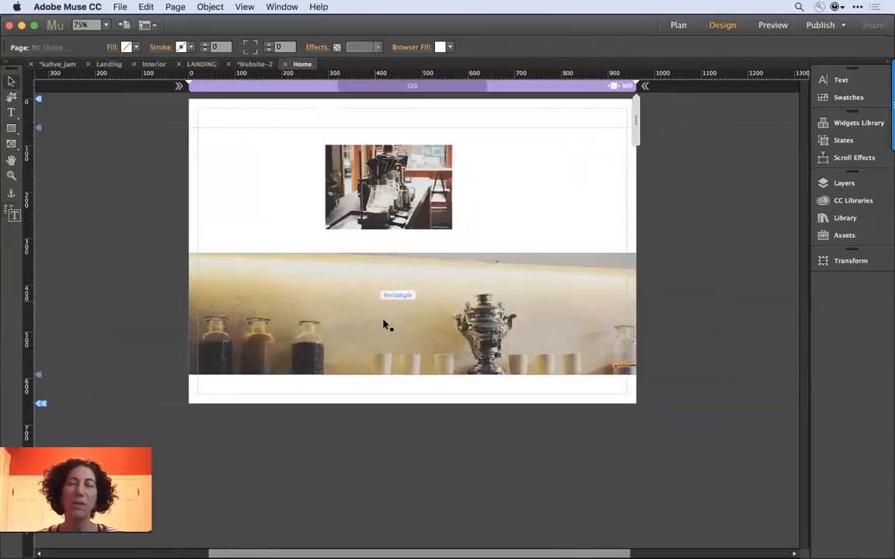
# - Preview the page in the browser and test the image-filled rectangle by narrowing the window to phone width and widening it again
pyautogui.click(333, 326)
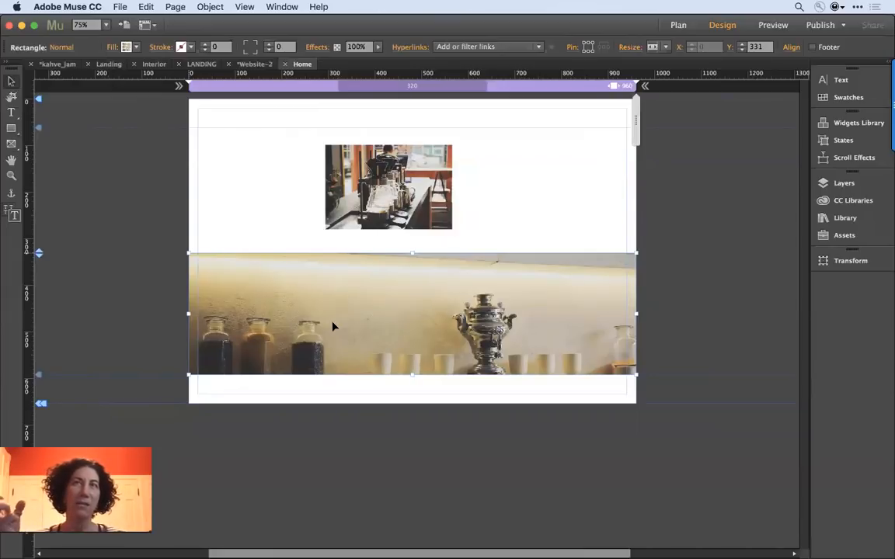
pyautogui.press('super+alt+e')
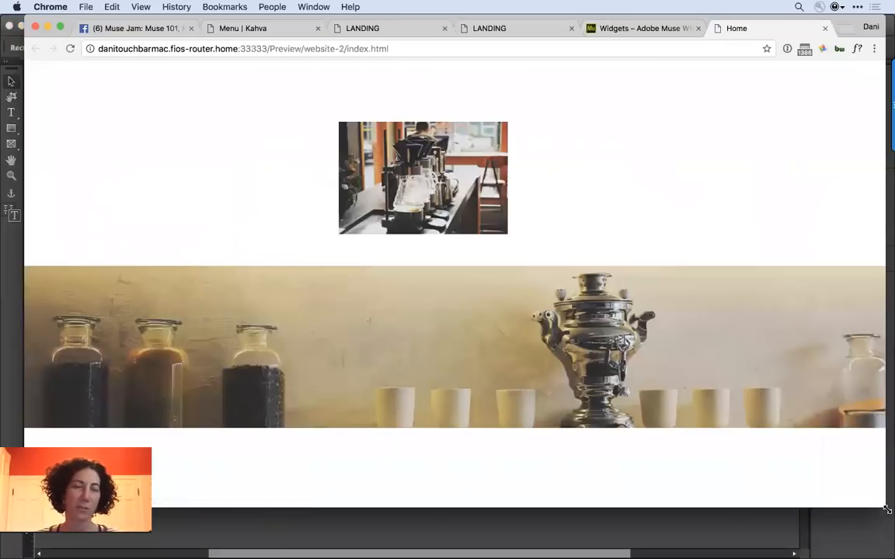
pyautogui.moveTo(883, 506); pyautogui.dragTo(310, 452)
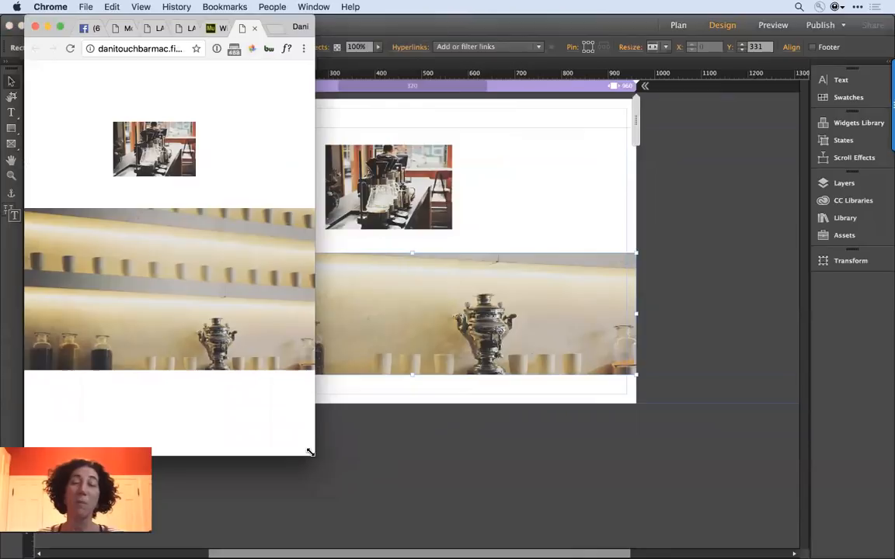
pyautogui.moveTo(310, 452); pyautogui.dragTo(894, 532)
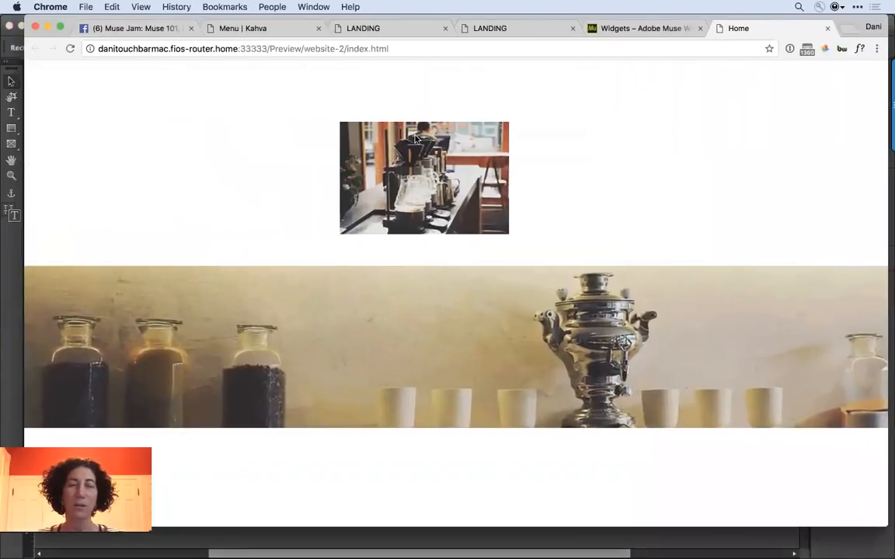
# - Zoom the browser preview out four levels, past 75%, to examine how the photo and the full-width rectangle scale
pyautogui.click(140, 7)
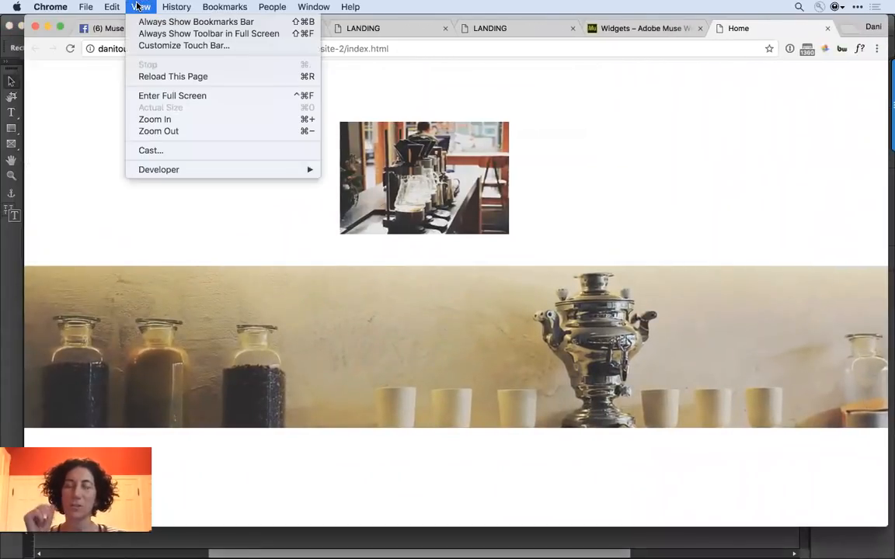
pyautogui.click(163, 132)
pyautogui.click(139, 7)
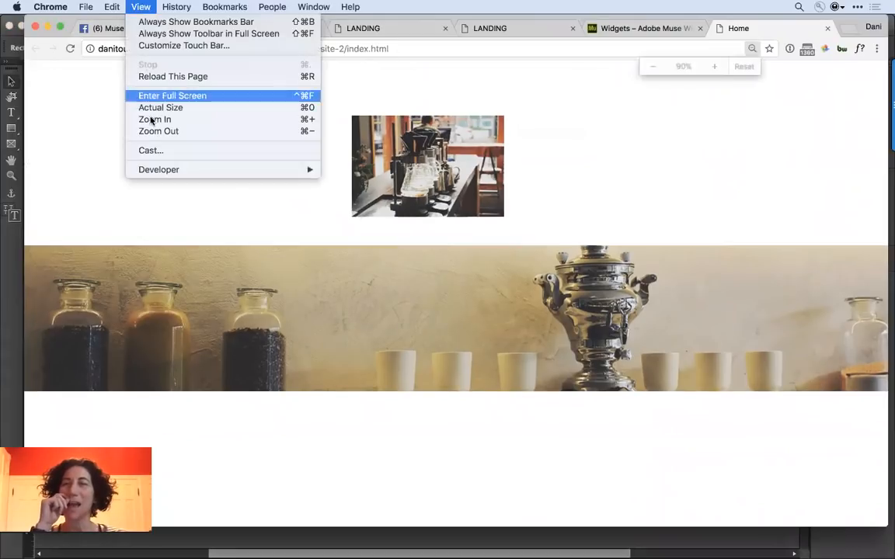
pyautogui.click(153, 127)
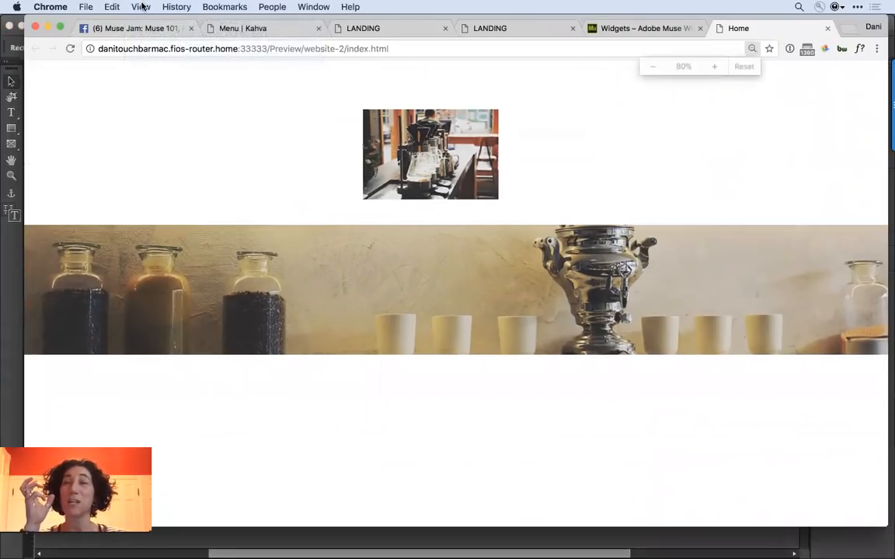
pyautogui.click(140, 7)
pyautogui.click(161, 132)
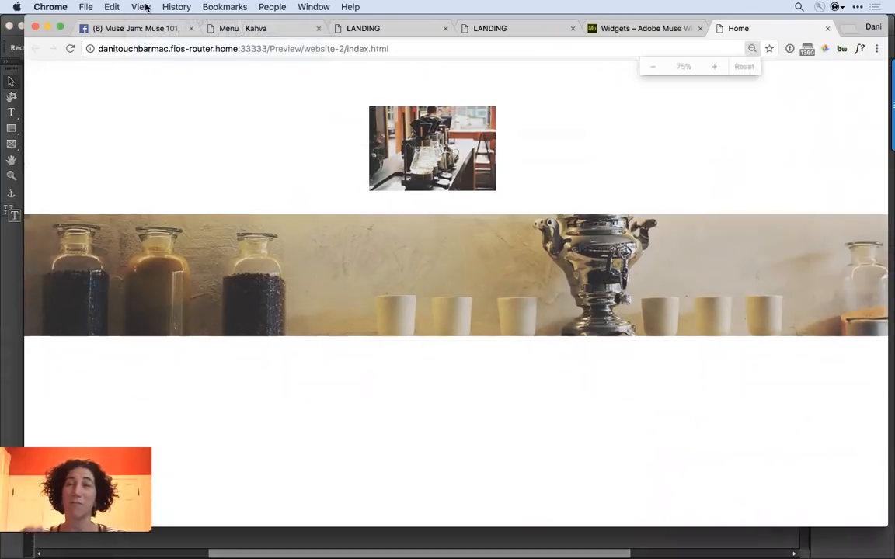
pyautogui.click(141, 7)
pyautogui.click(173, 134)
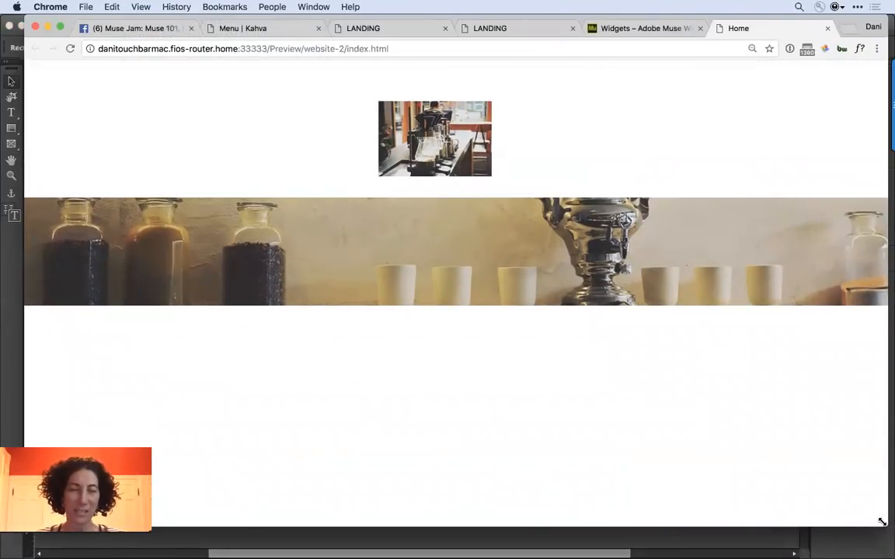
# - Narrow the zoomed-out browser preview to about 400 px to examine how the photo and rectangle respond
pyautogui.moveTo(881, 522); pyautogui.dragTo(861, 509)
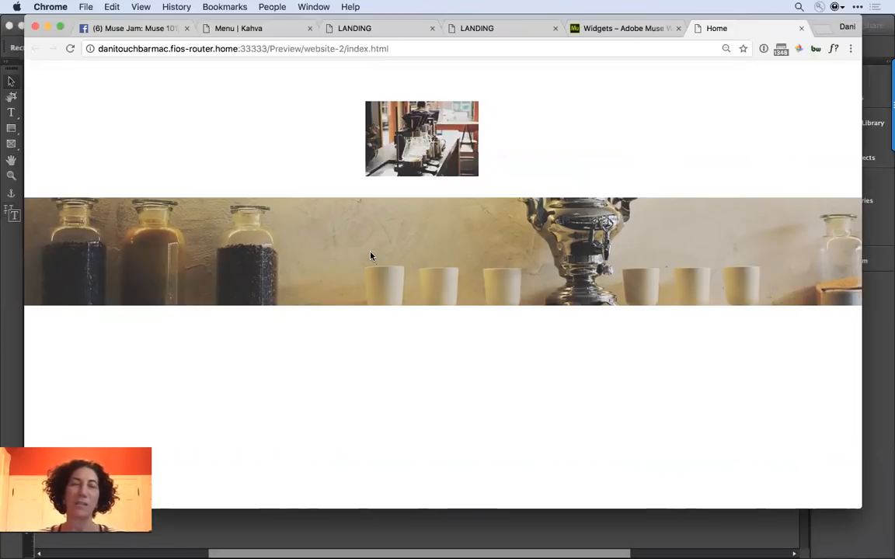
pyautogui.moveTo(862, 225); pyautogui.dragTo(275, 281)
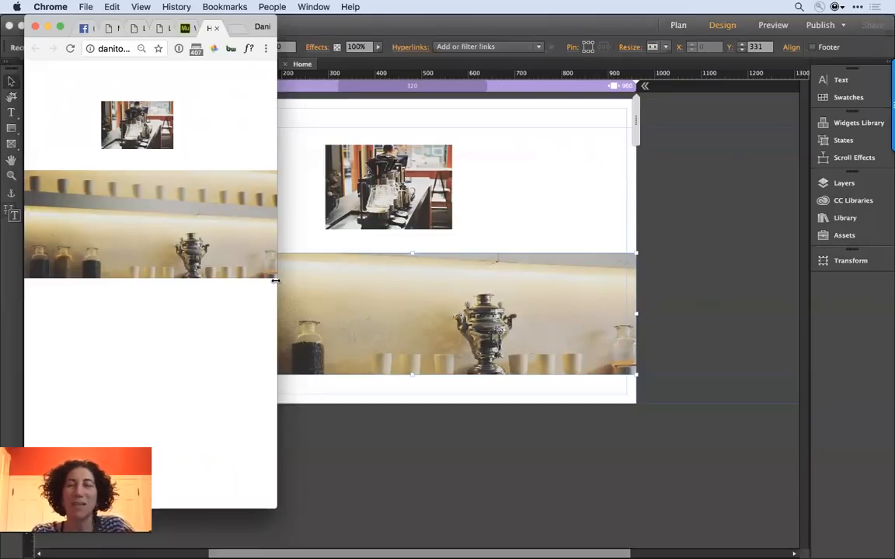
pyautogui.moveTo(276, 280); pyautogui.dragTo(272, 280)
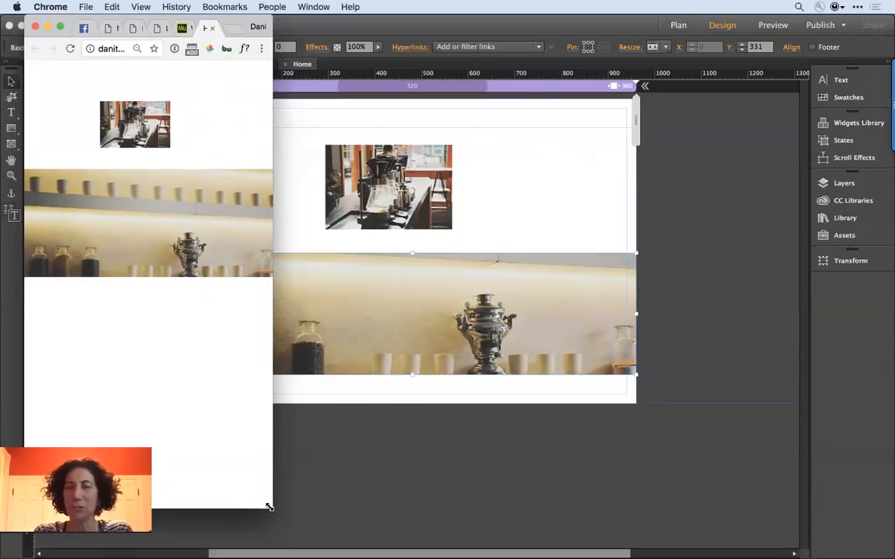
# - Return to Muse, shrink the Home page to 374 px wide and add a breakpoint there
pyautogui.click(549, 208)
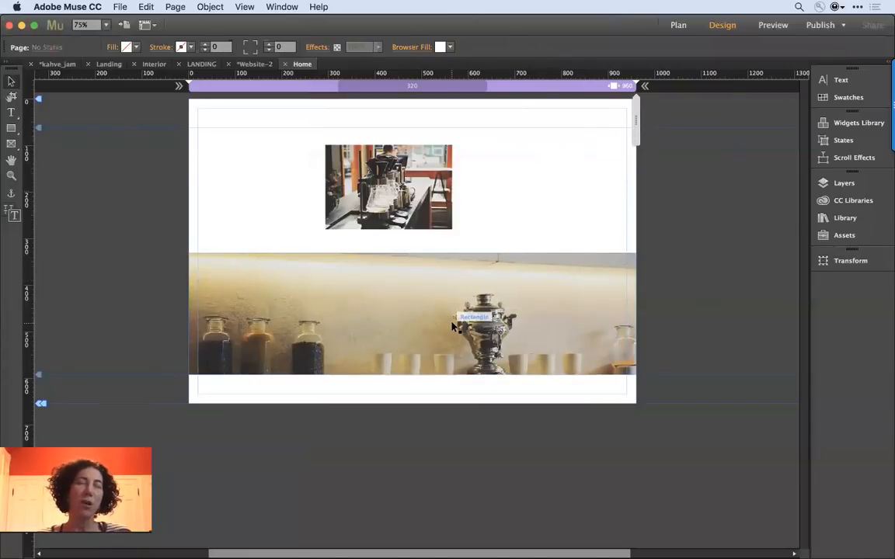
pyautogui.hscroll(1, 635, 138)
pyautogui.hscroll(2, 635, 138)
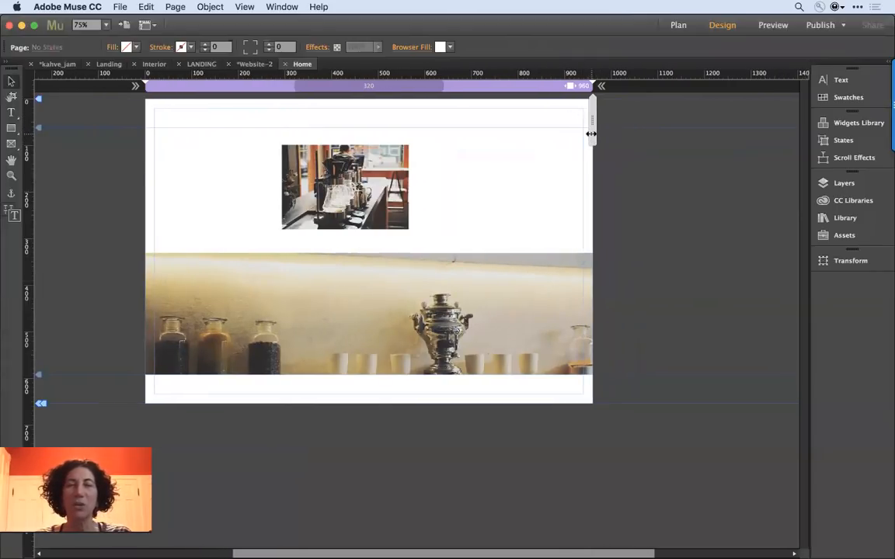
pyautogui.moveTo(589, 136); pyautogui.dragTo(578, 138)
pyautogui.moveTo(496, 141); pyautogui.dragTo(457, 87)
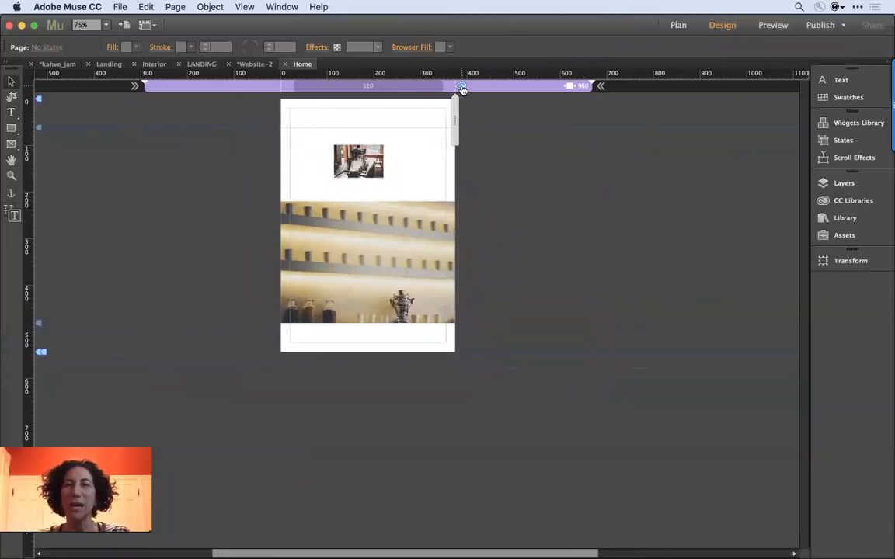
pyautogui.click(461, 88)
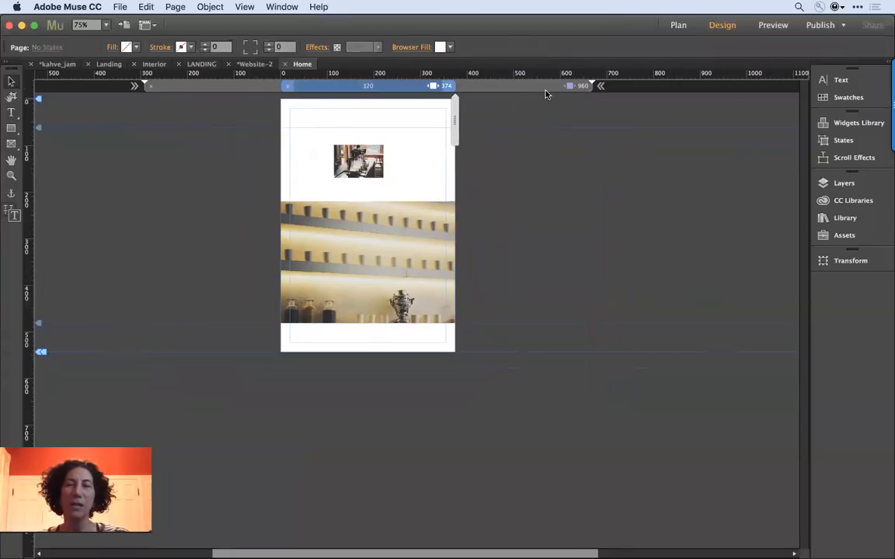
# - In the 960 px breakpoint, copy the image-filled rectangle and hide the original in other breakpoints
pyautogui.click(507, 89)
pyautogui.click(405, 304)
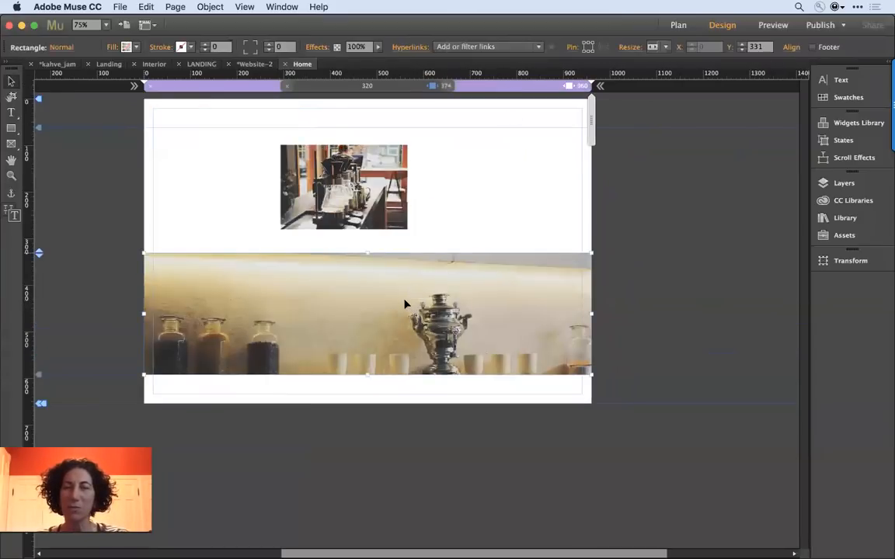
pyautogui.rightClick(333, 306)
pyautogui.click(372, 277)
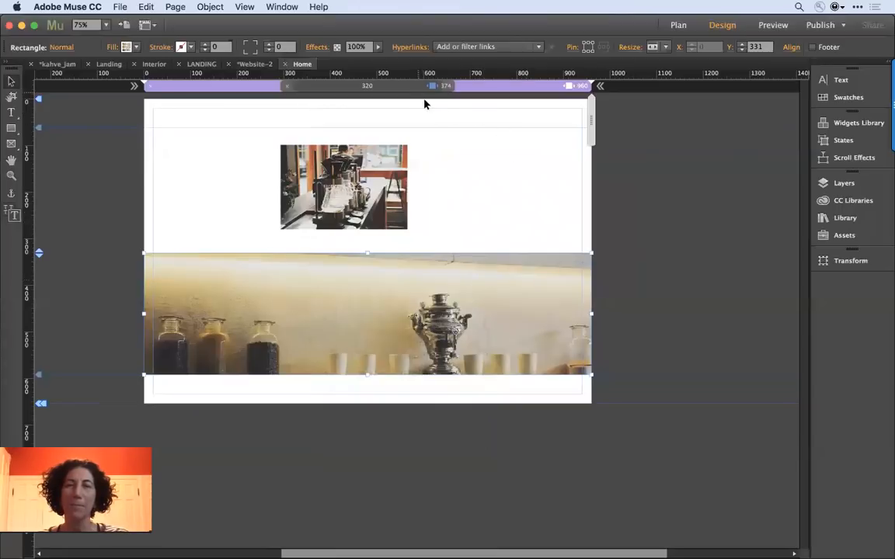
pyautogui.rightClick(474, 286)
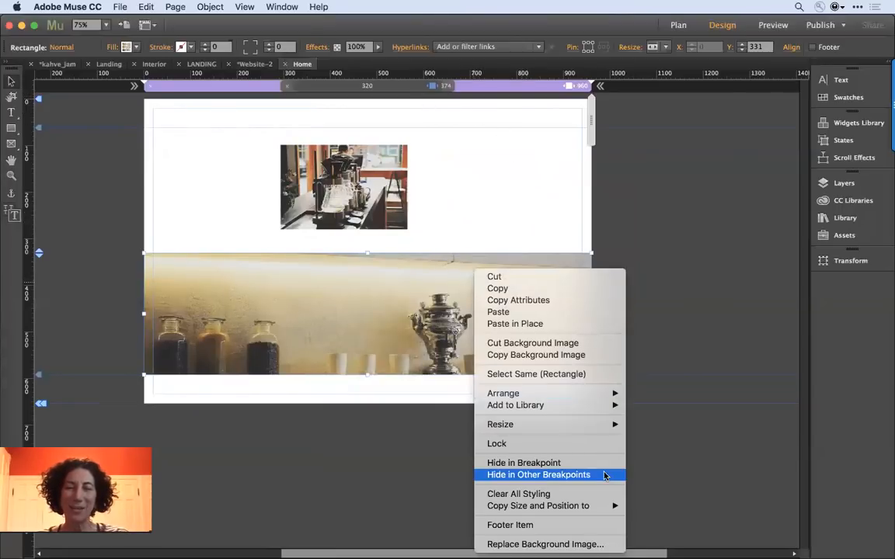
pyautogui.click(605, 475)
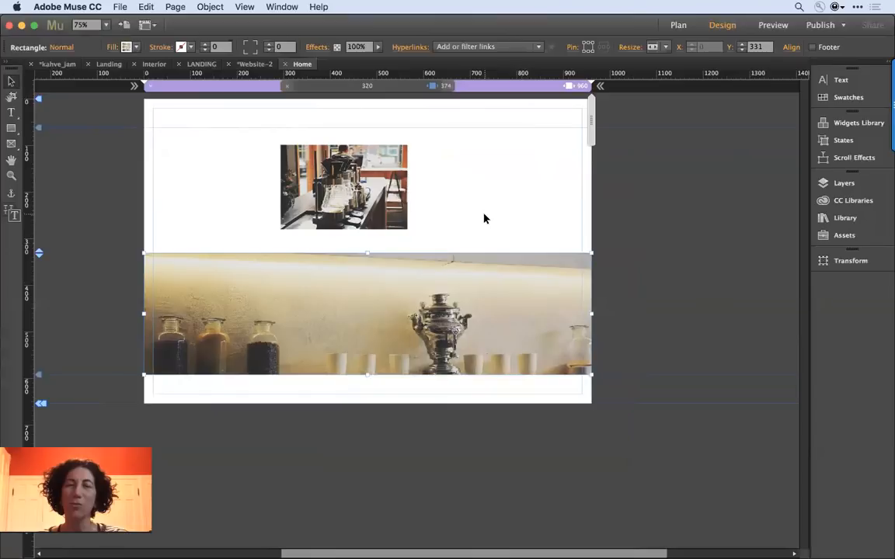
# - Paste the rectangle into the 374 px breakpoint and shrink it to sit inside the page margins at X 55, Y 220
pyautogui.click(400, 85)
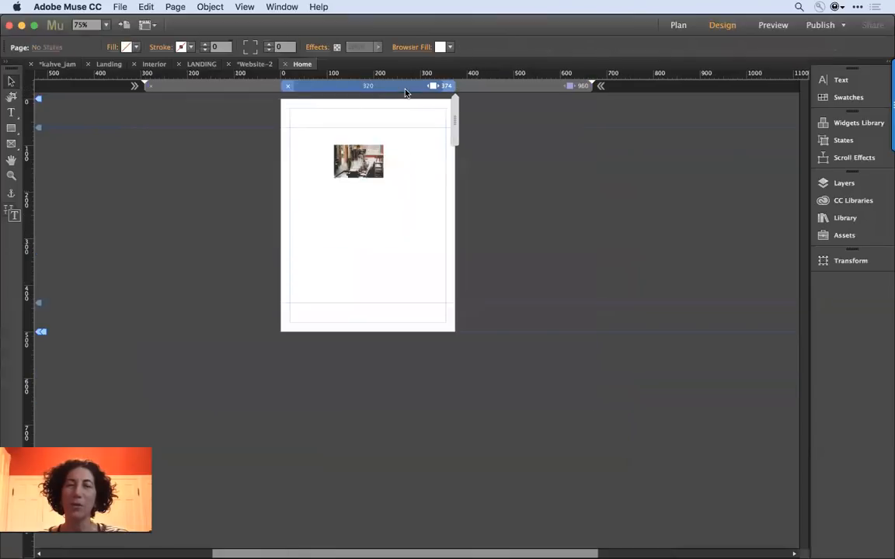
pyautogui.rightClick(342, 208)
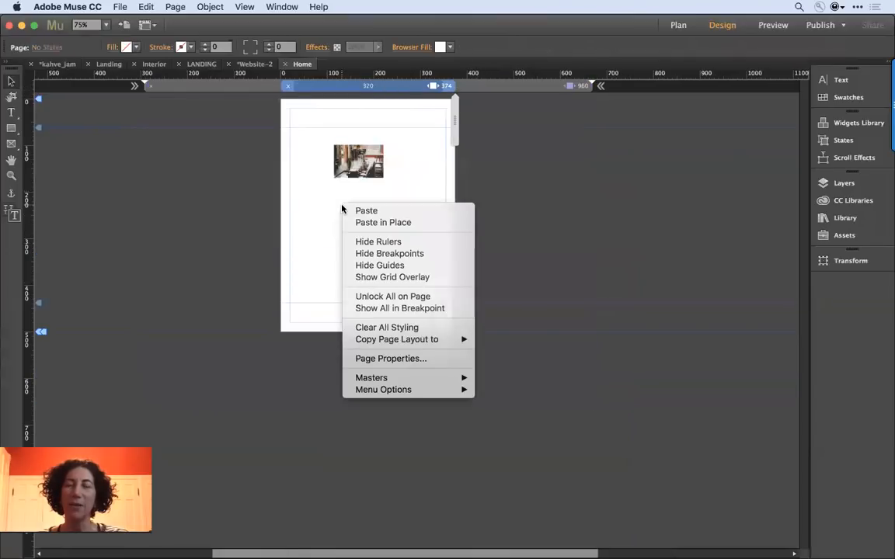
pyautogui.click(386, 208)
pyautogui.moveTo(385, 306); pyautogui.dragTo(369, 257)
pyautogui.moveTo(456, 335); pyautogui.dragTo(419, 304)
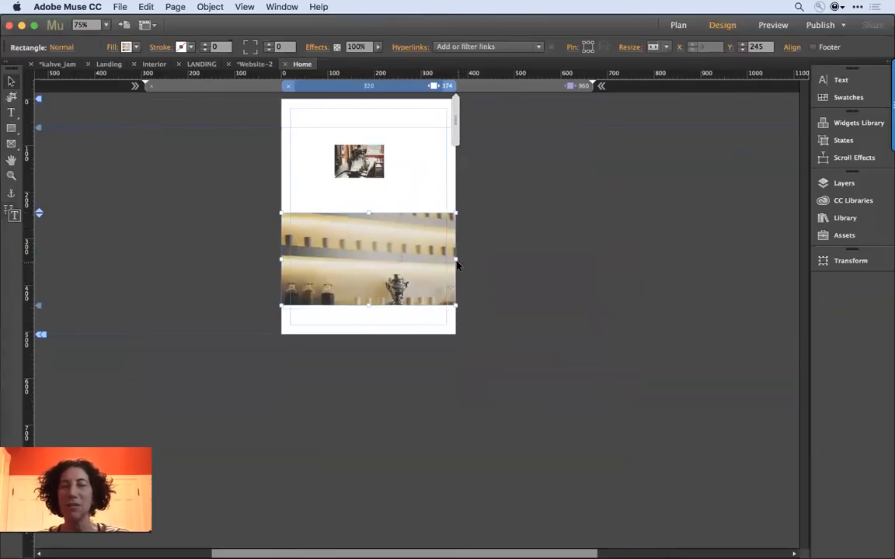
pyautogui.moveTo(455, 259); pyautogui.dragTo(348, 251)
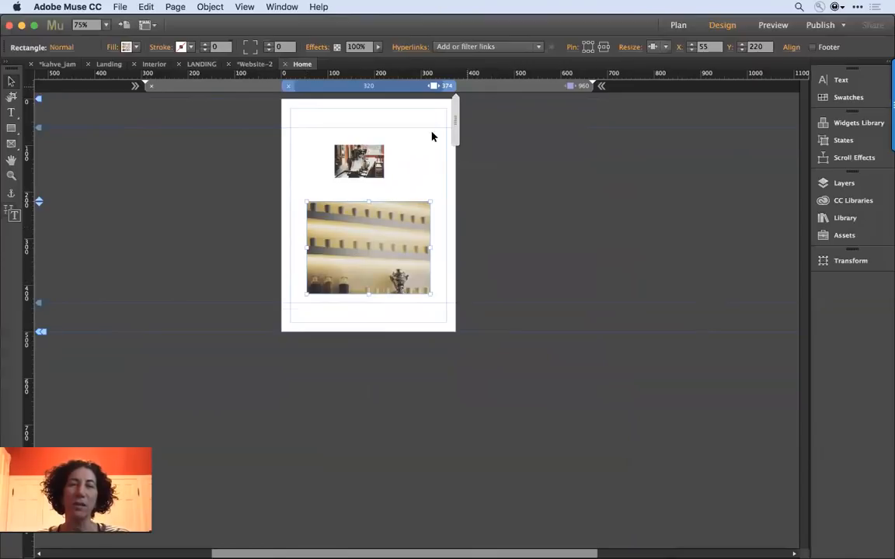
# - Hide the smaller rectangle in other breakpoints and check the 960 px layout
pyautogui.rightClick(374, 241)
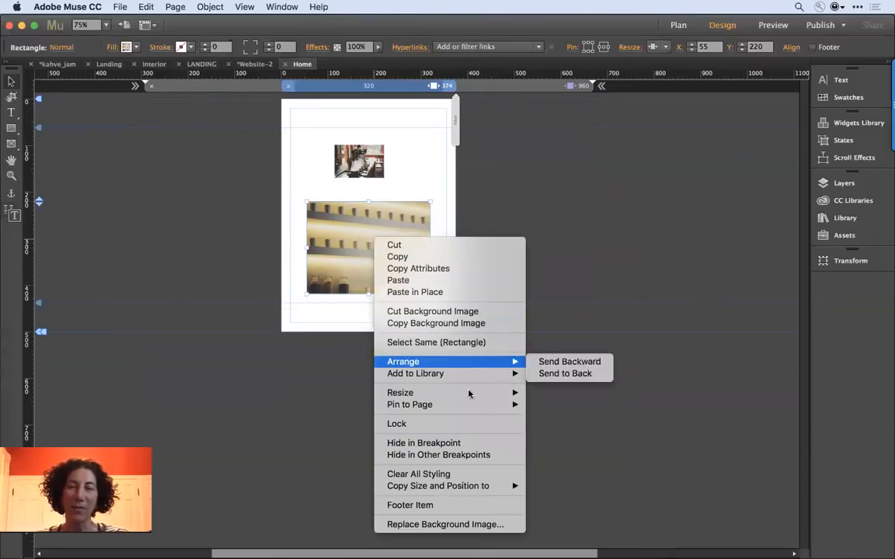
pyautogui.click(466, 455)
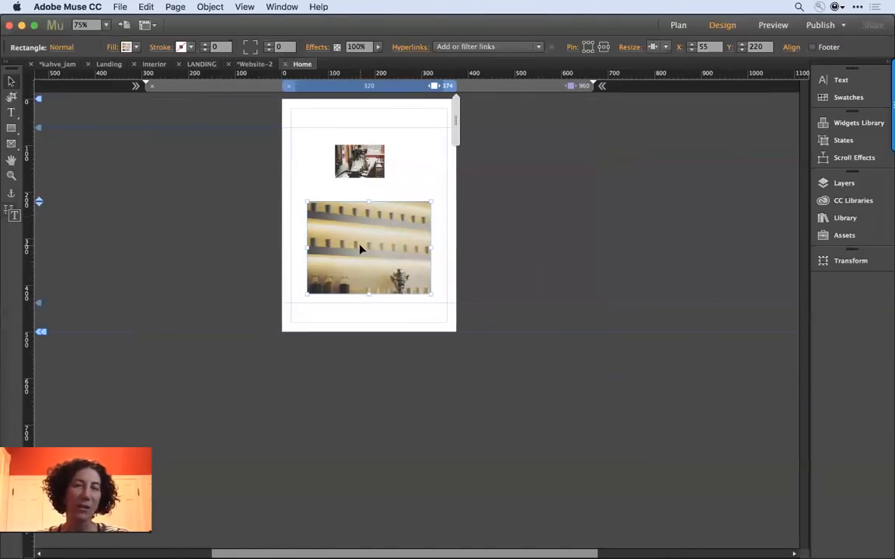
pyautogui.click(495, 86)
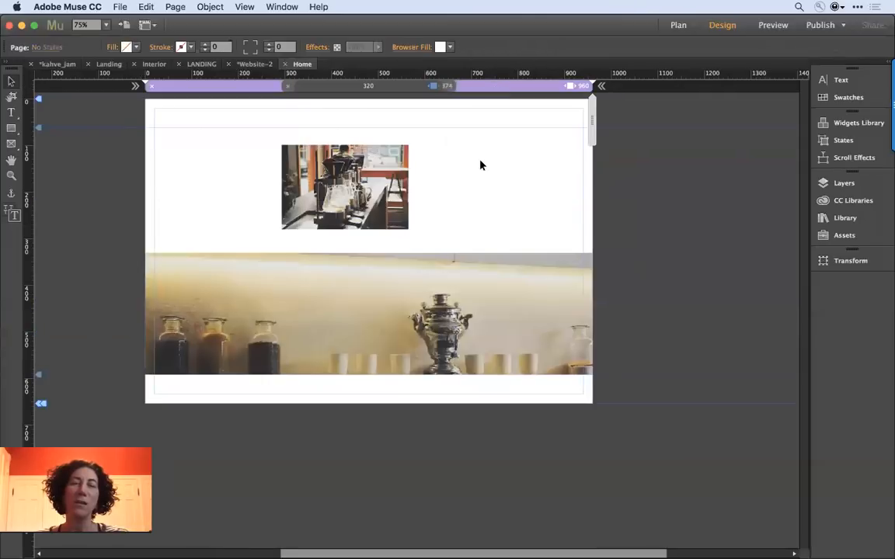